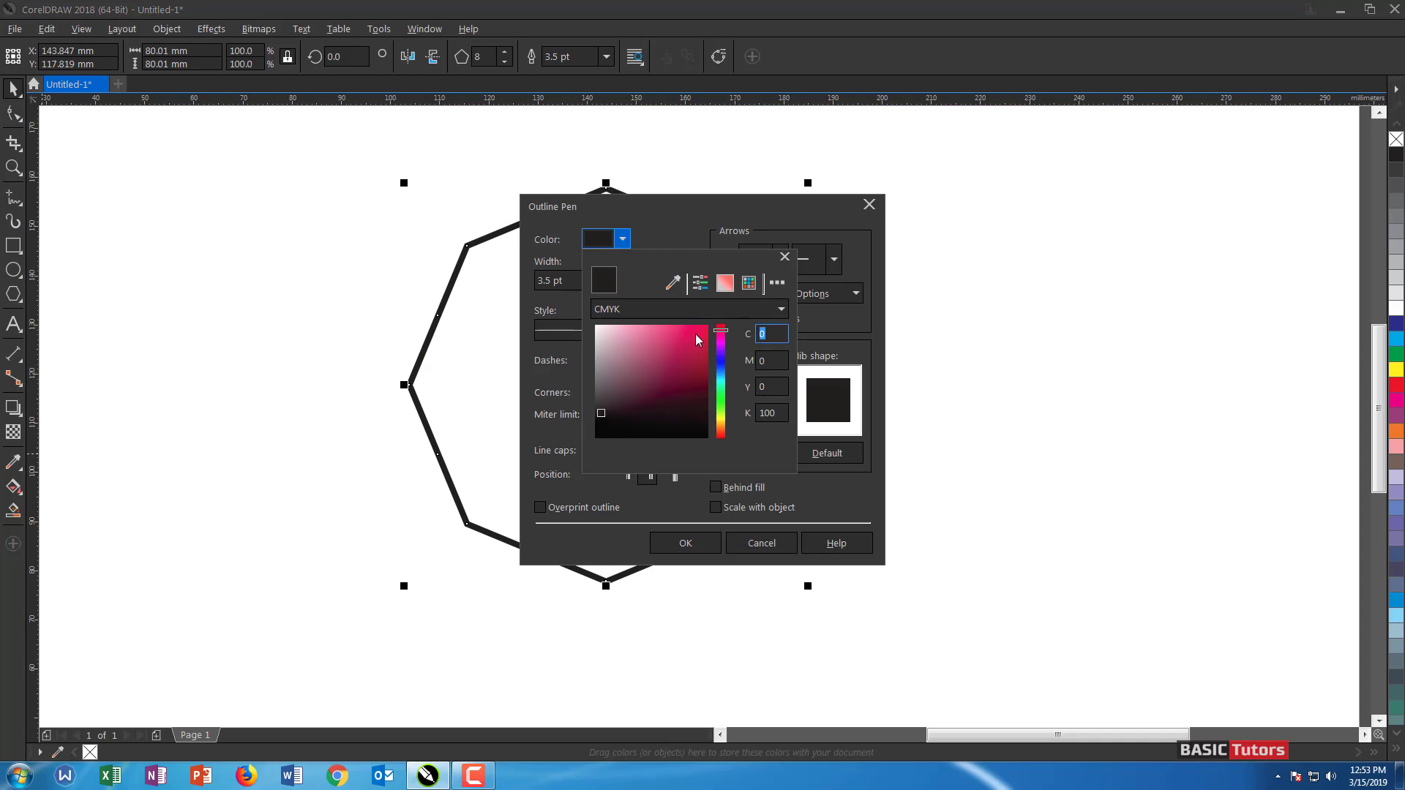
Set the octagon's outline color to CMYK 31, 37, 72, 0 and apply the outline settings
text(31)
key(Tab)
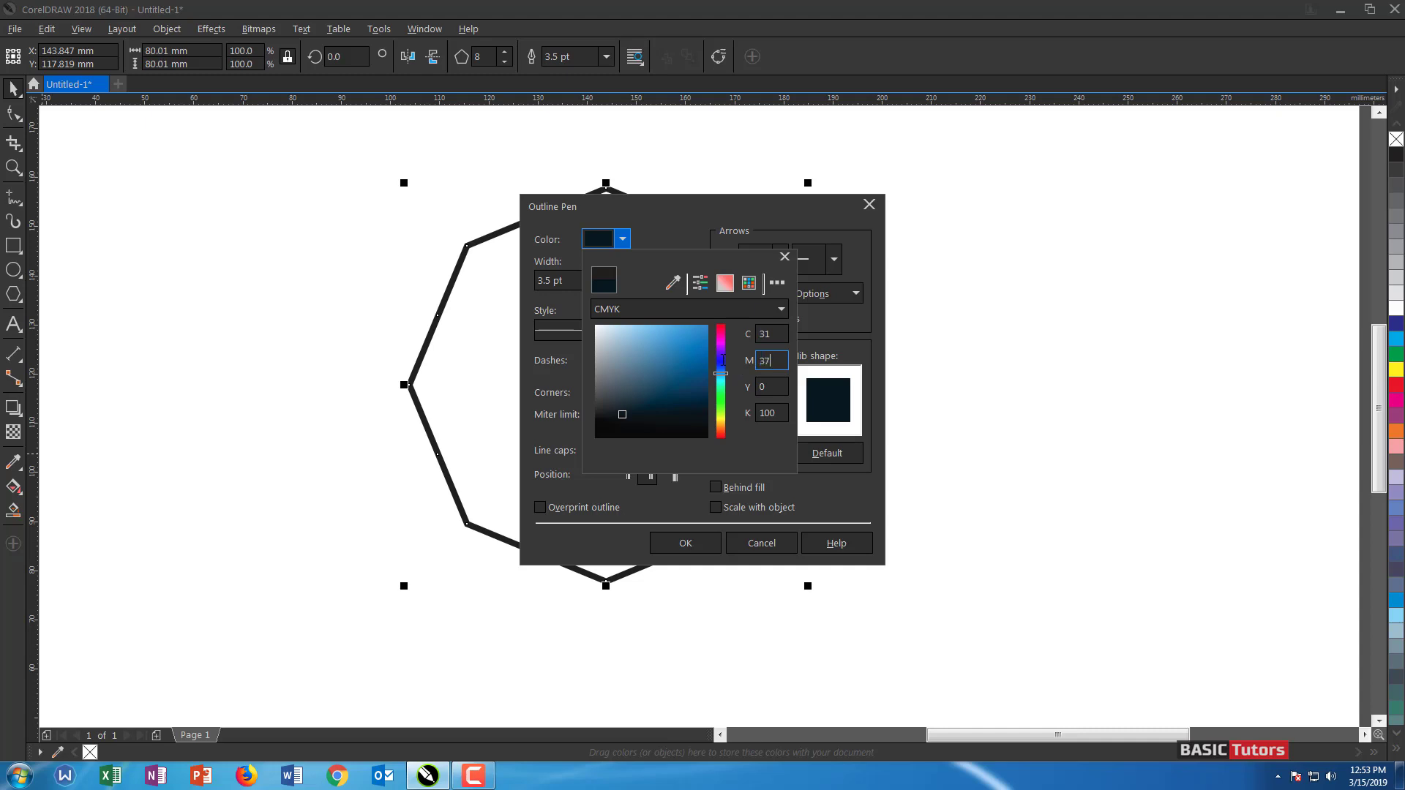
key(Tab)
key(Tab)
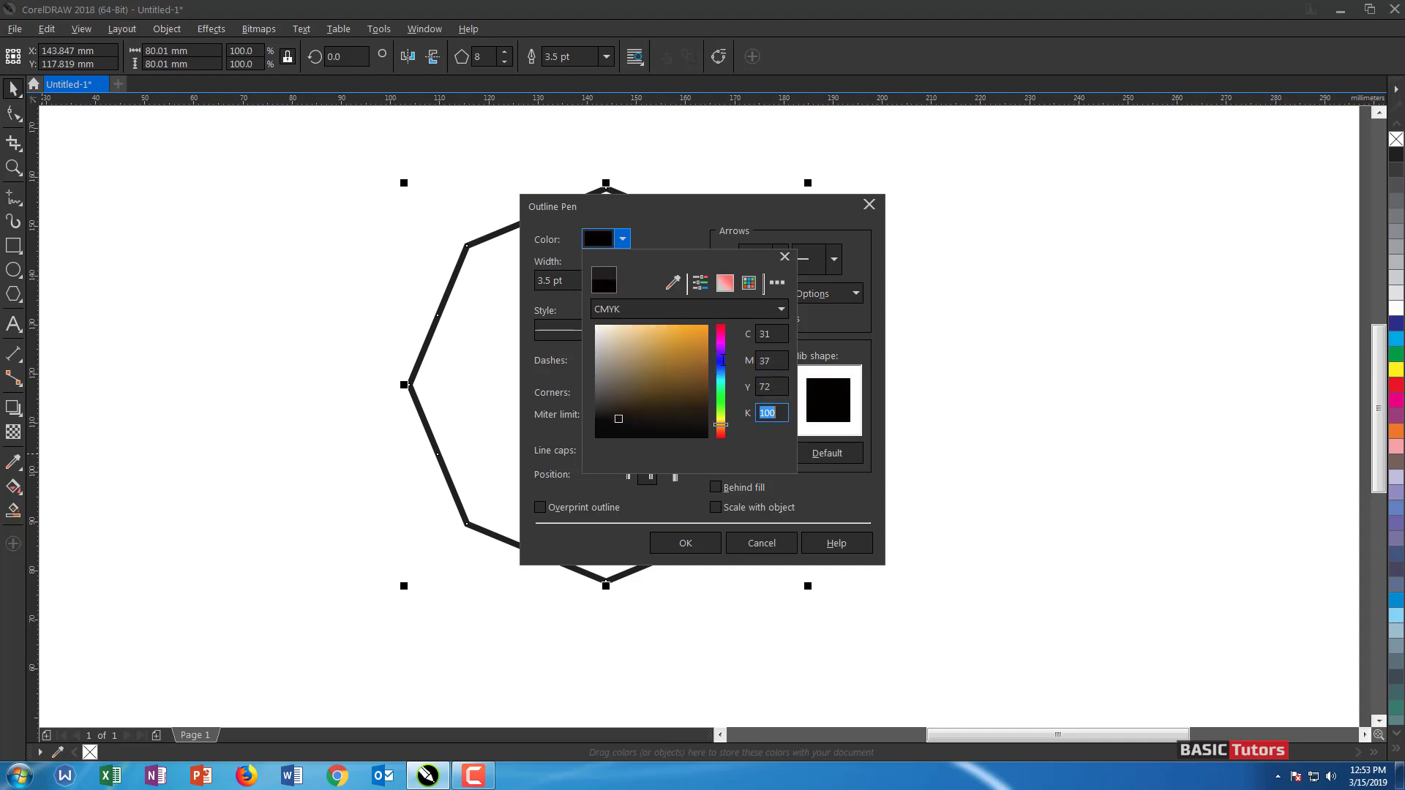
text(0)
key(Return)
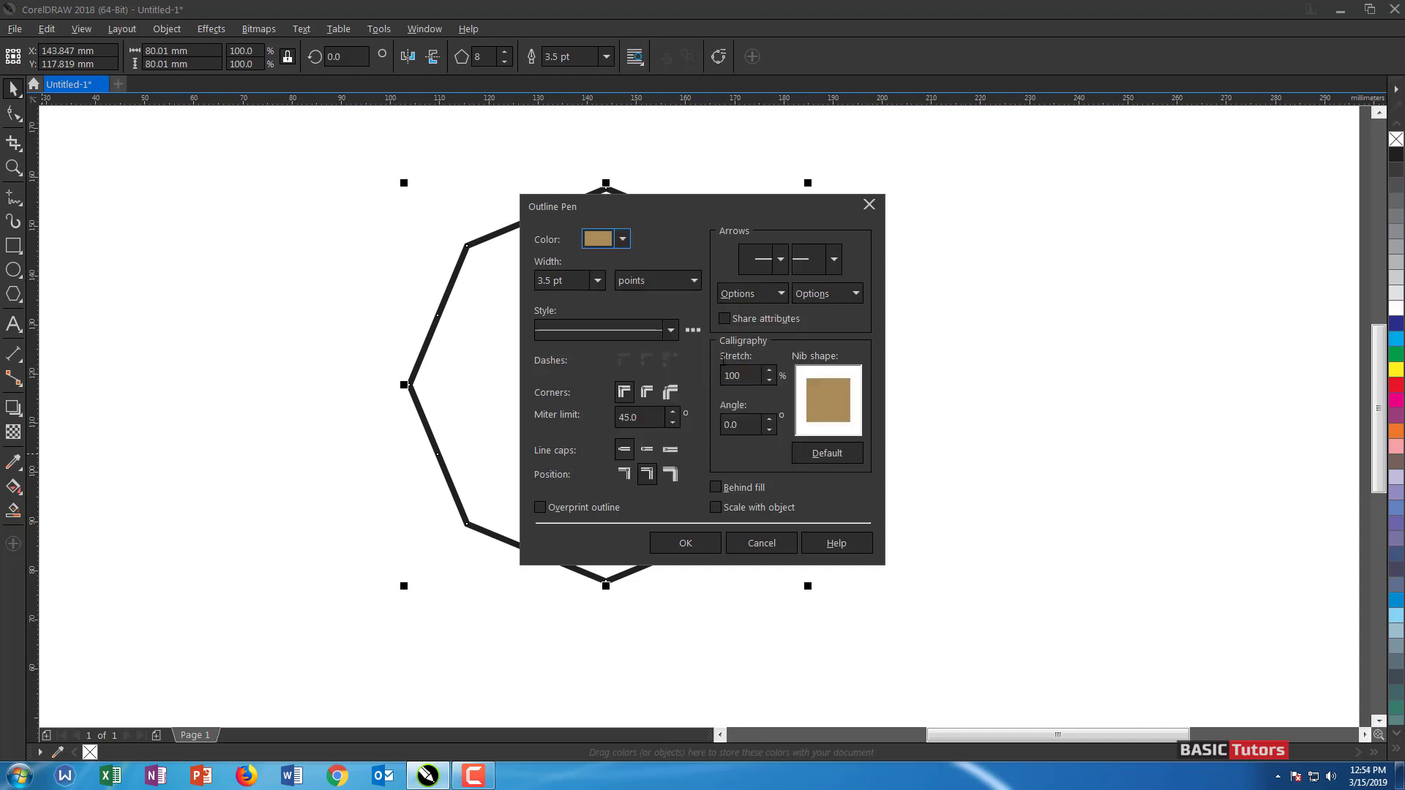
click(680, 545)
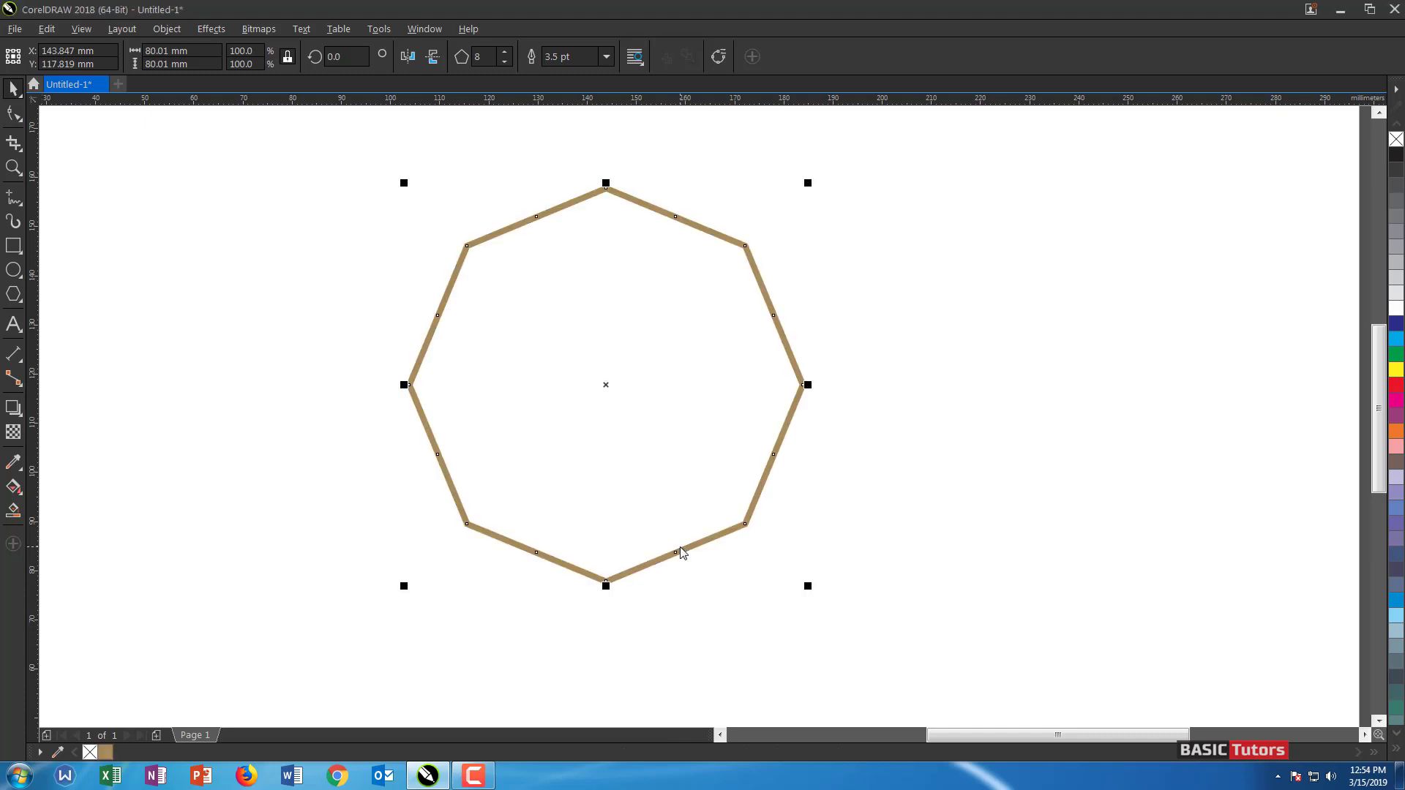
click(242, 381)
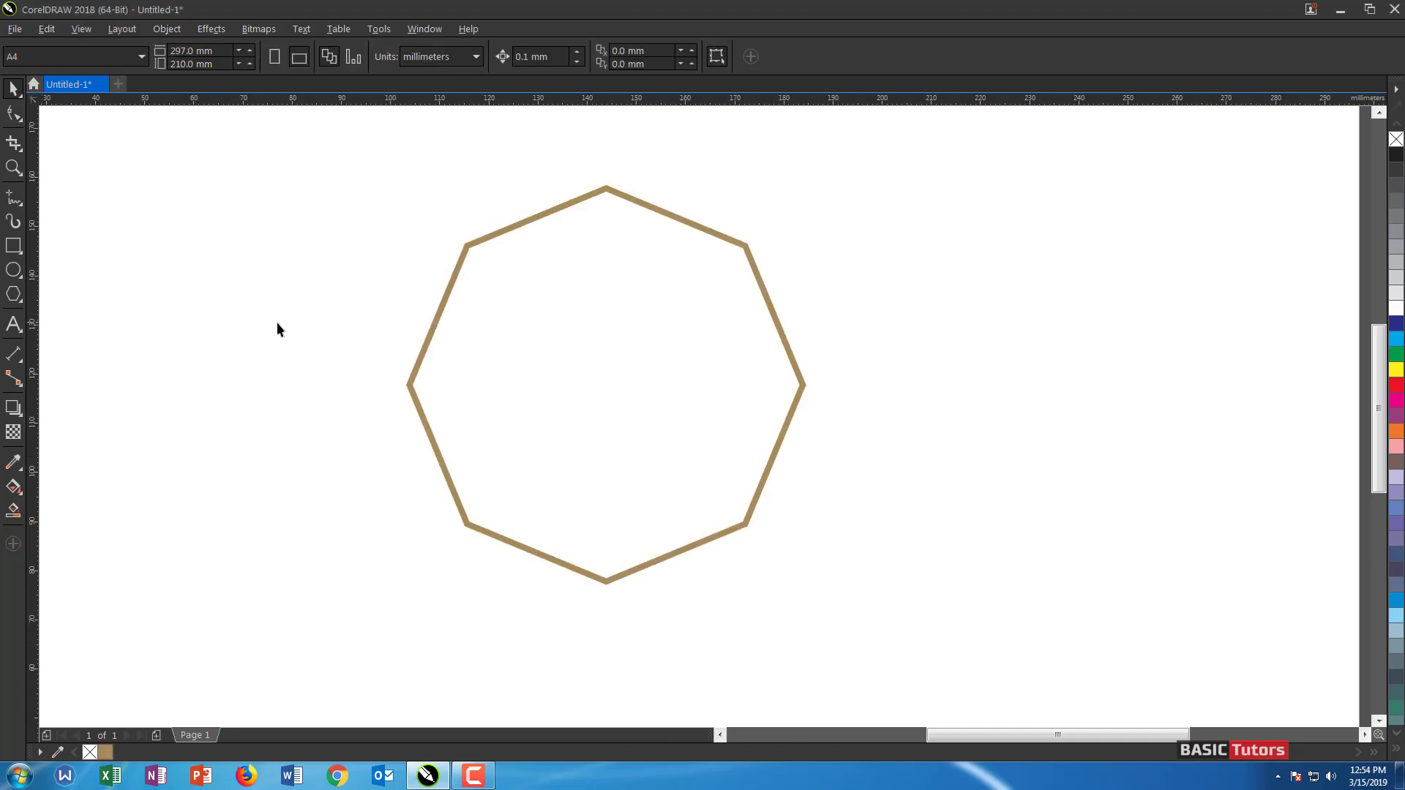
Draw a rectangle across the octagon's lower half and size it to 101 mm wide and 24 mm high
click(13, 245)
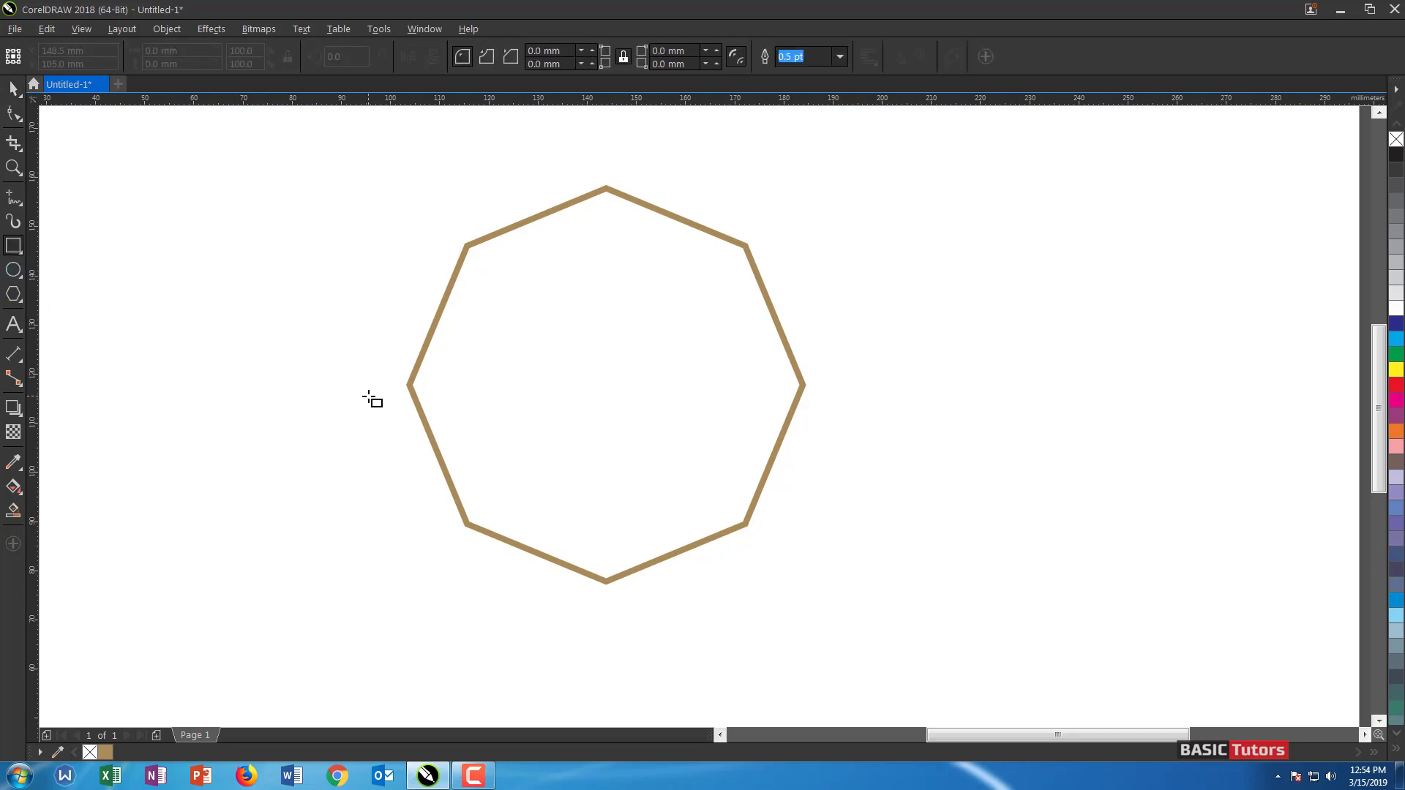
mouse_move(366, 398)
mouse_down()
mouse_move(906, 495)
mouse_move(878, 508)
mouse_up()
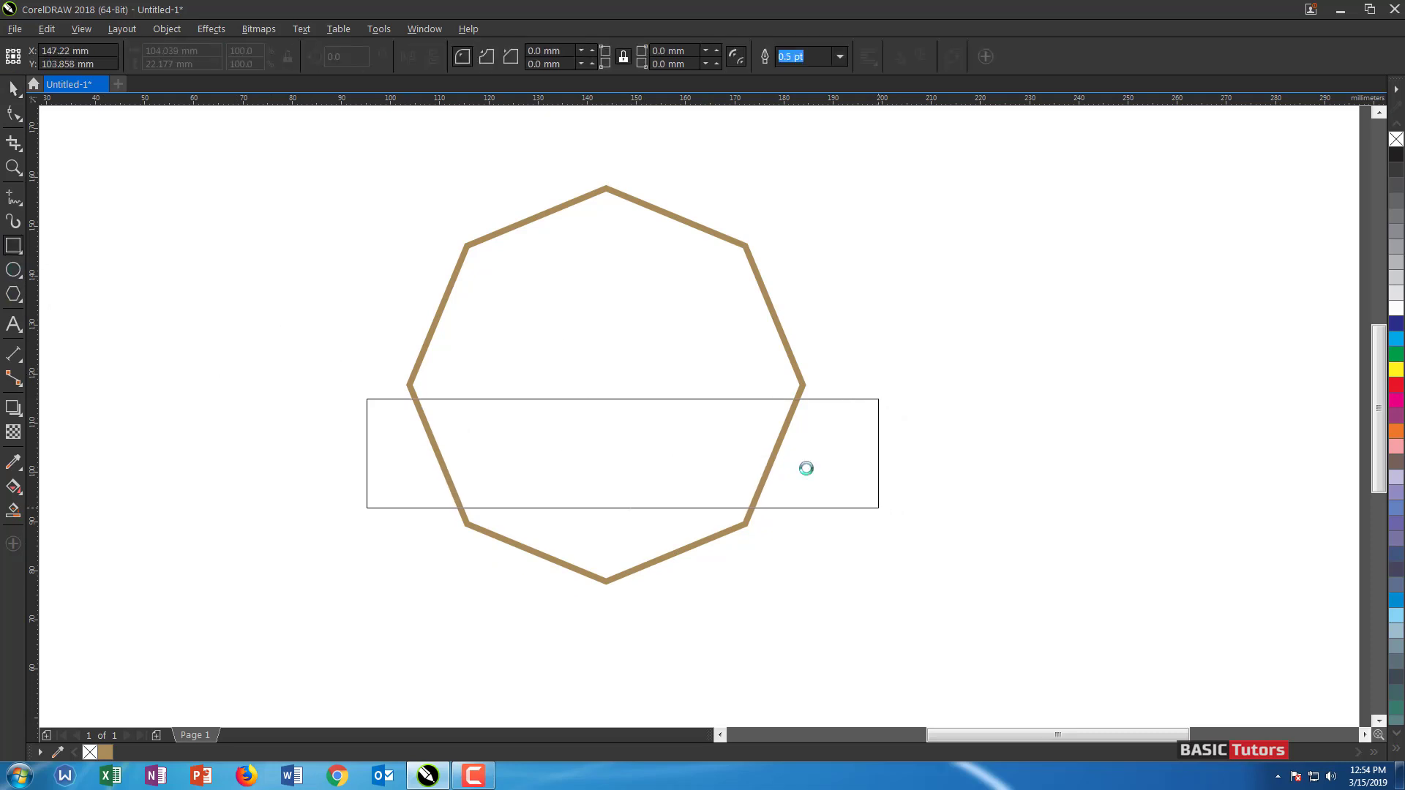
double_click(169, 51)
text(101)
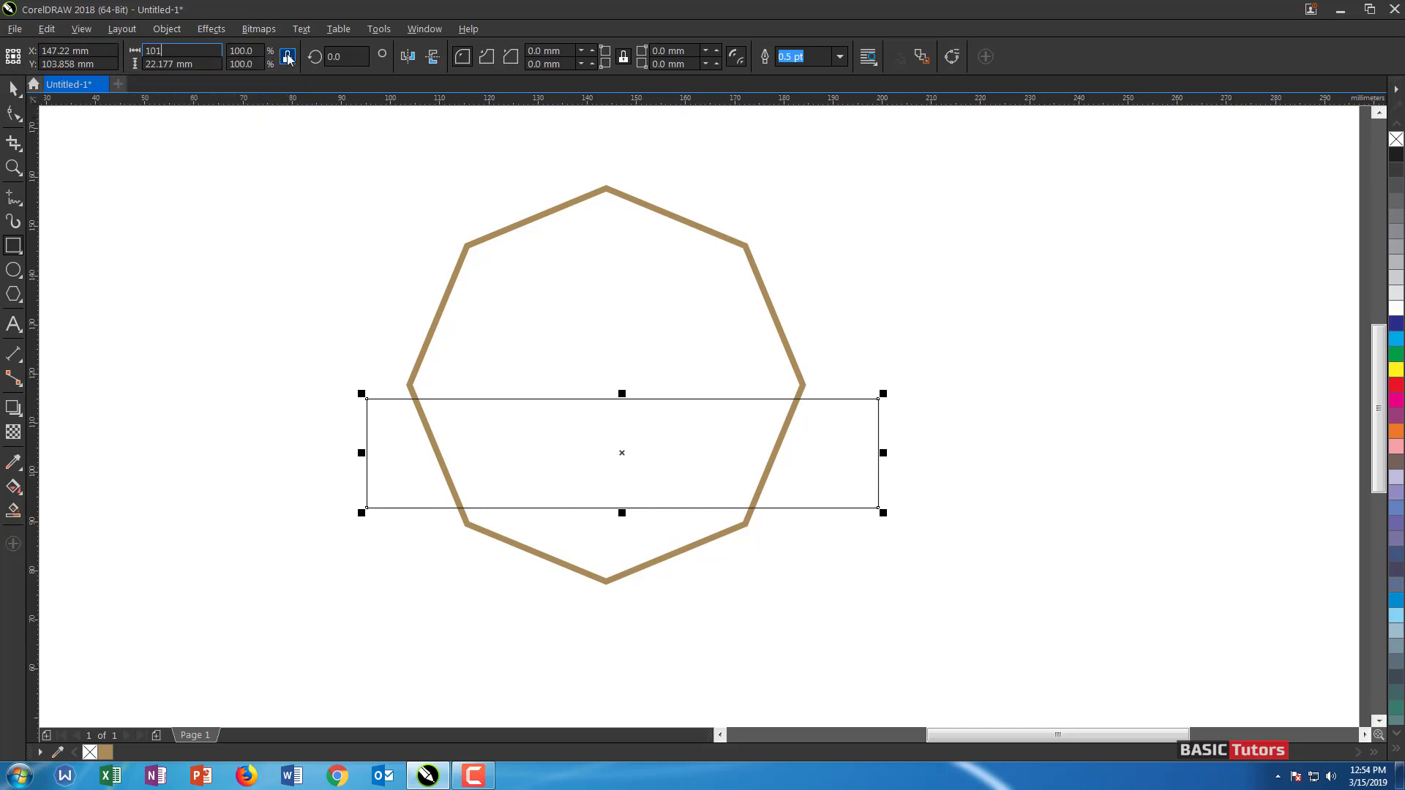
key(Tab)
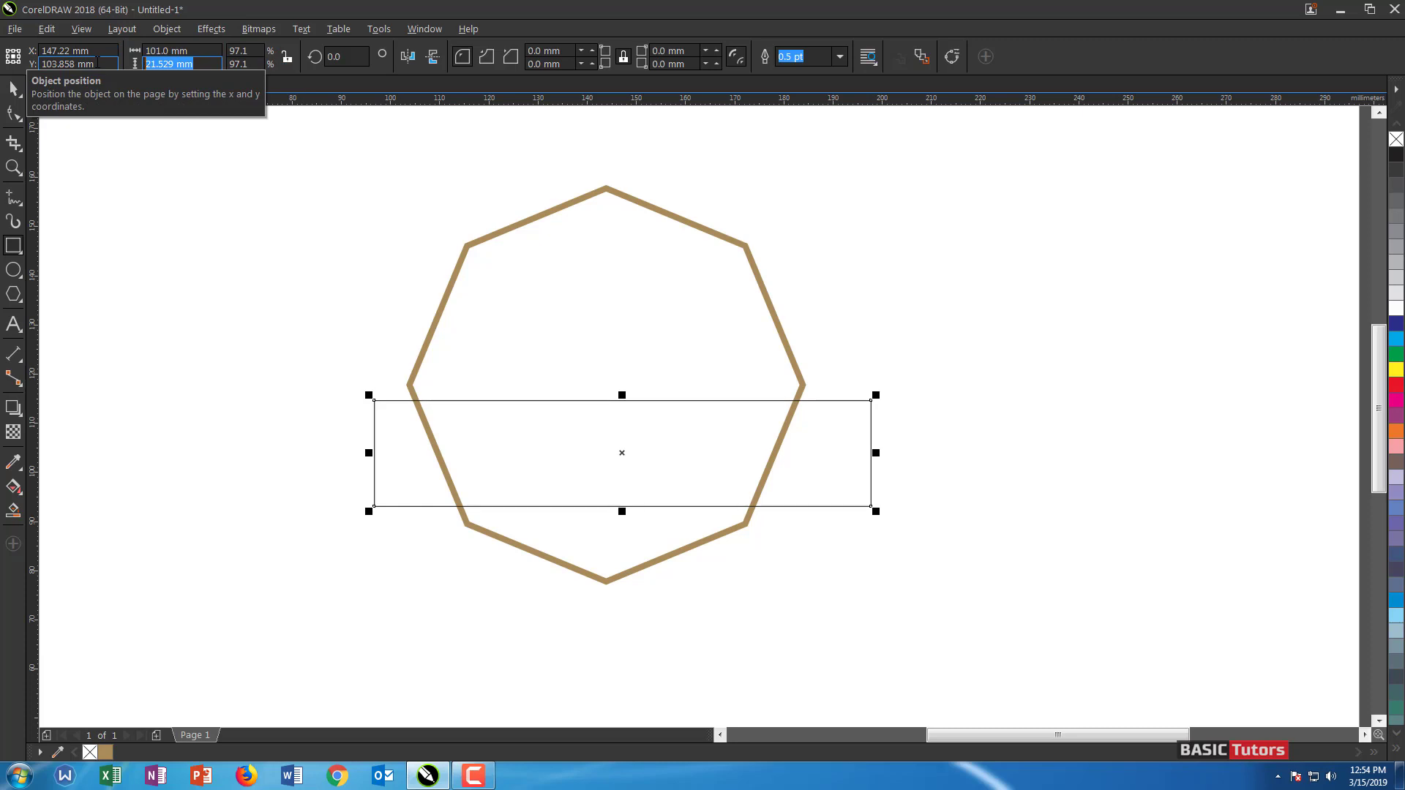
text(24)
key(Return)
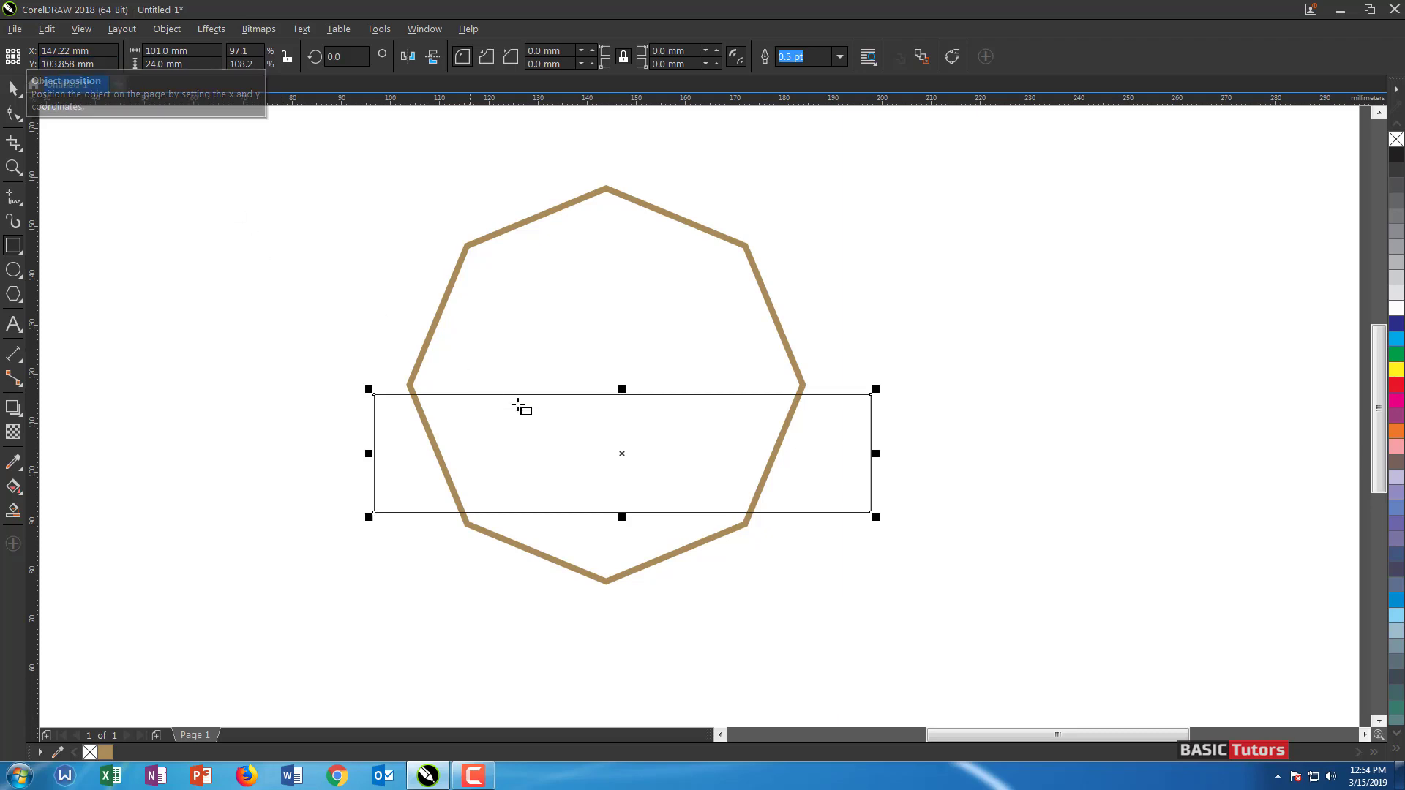
Center the rectangle horizontally on the octagon
key(space)
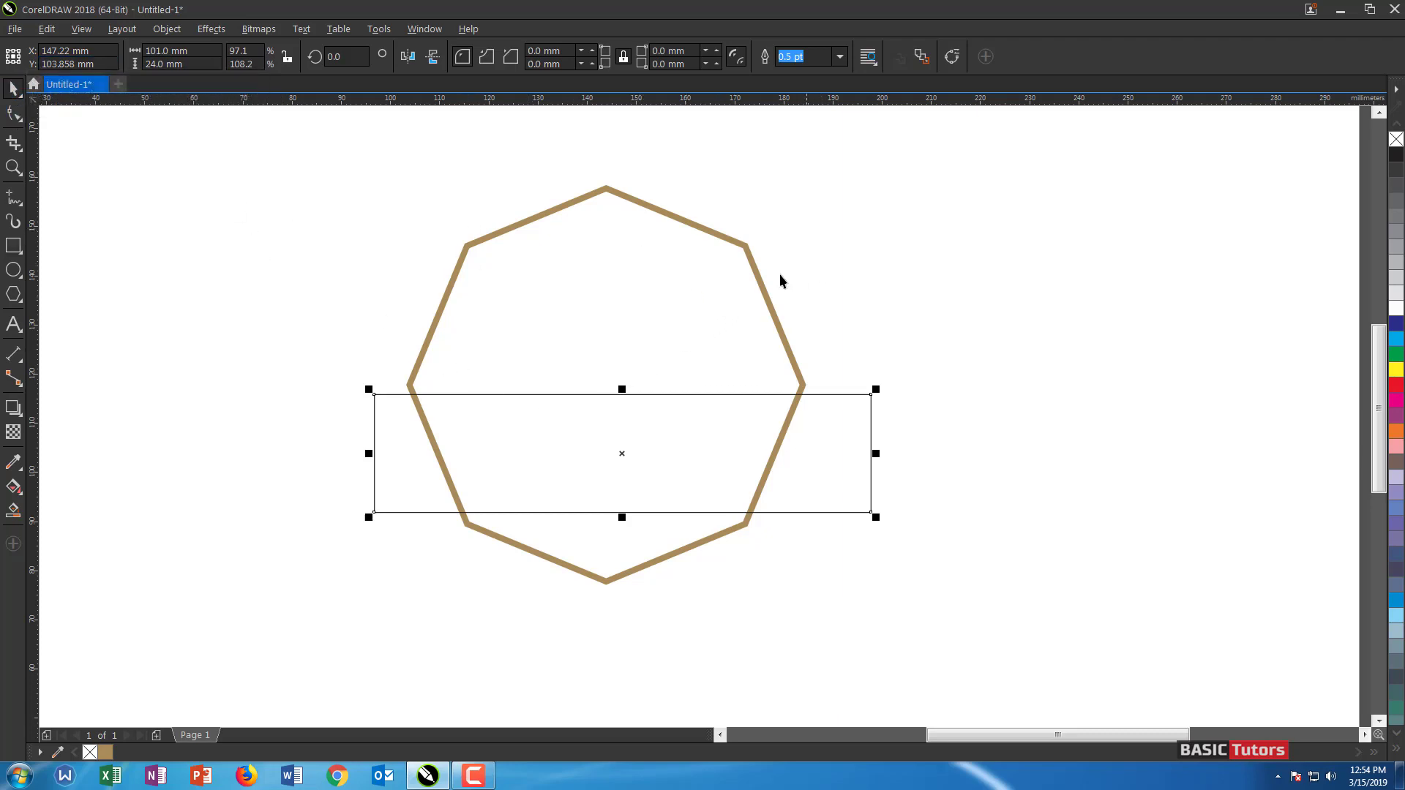
shift+click(755, 272)
key(c)
click(1003, 358)
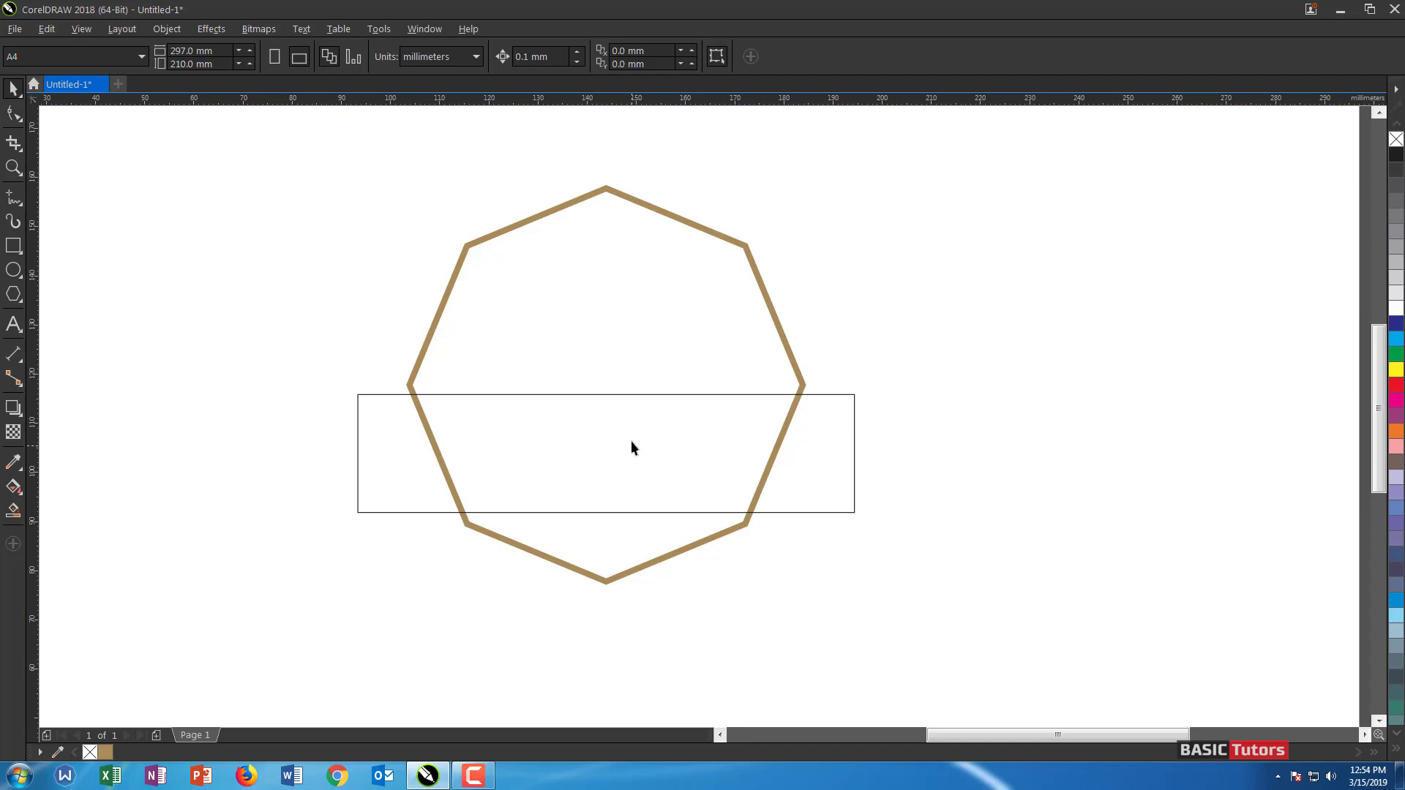
Stretch the rectangle's two bottom corners inward symmetrically, forming a trapezoid with sides parallel to the octagon's lower sides
click(605, 396)
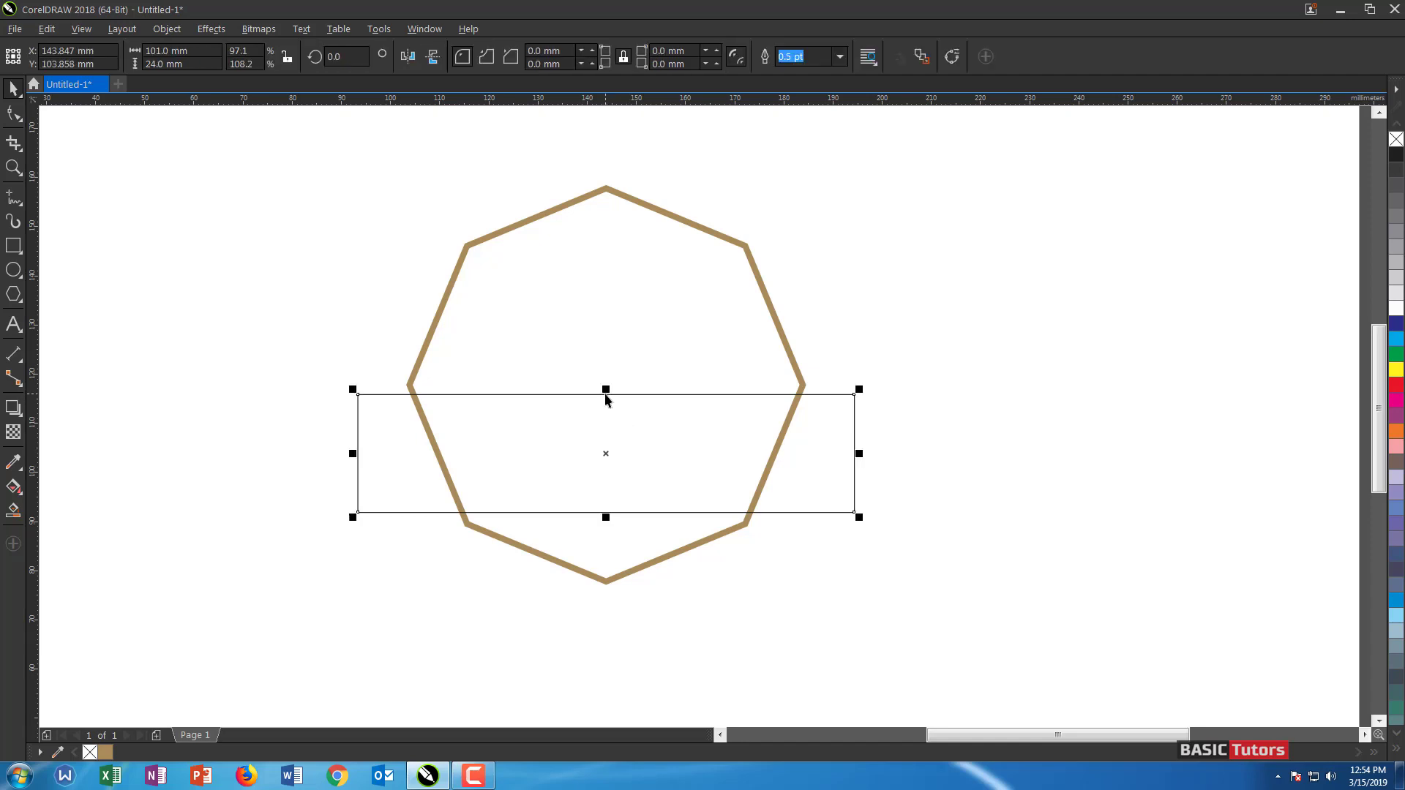
key(F10)
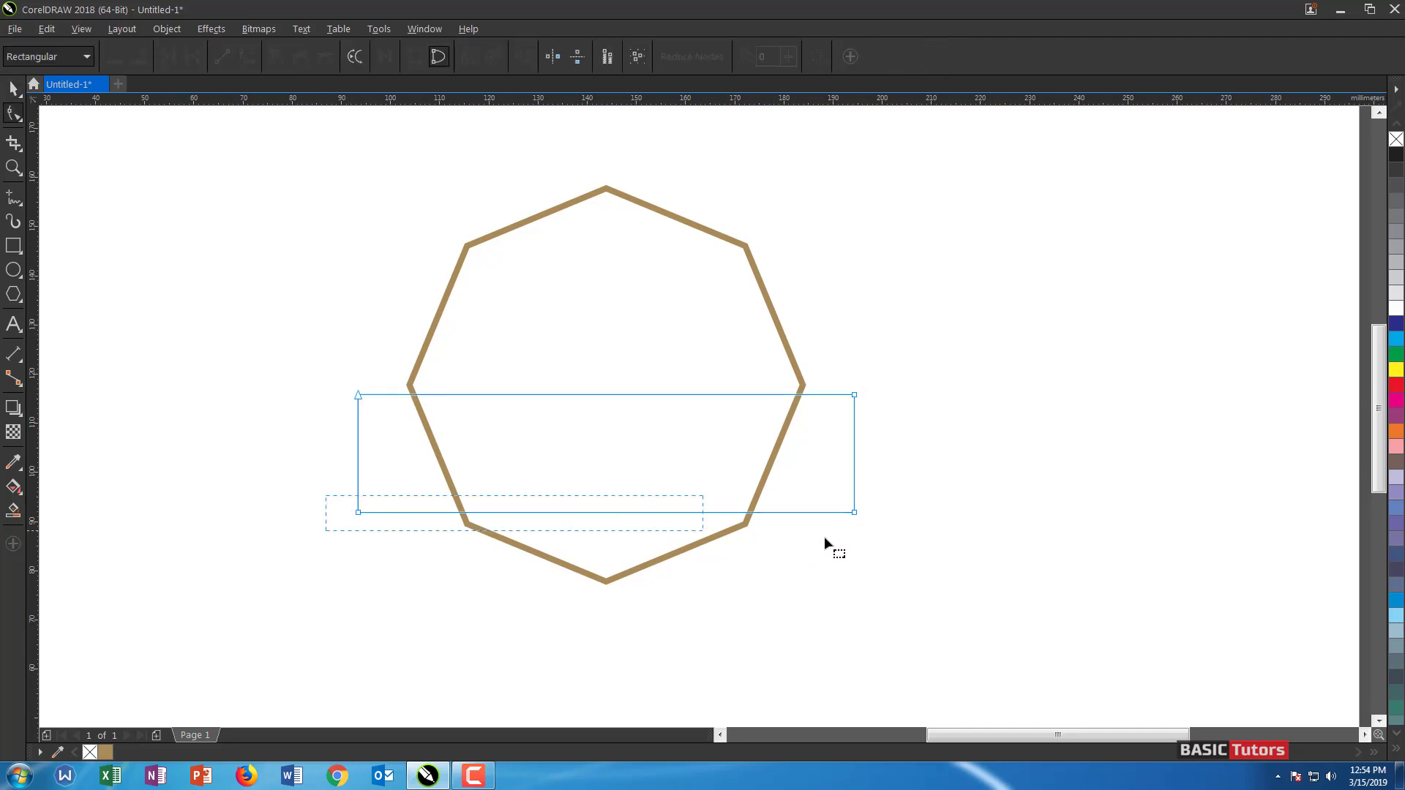
drag(825, 541, 860, 538)
click(469, 59)
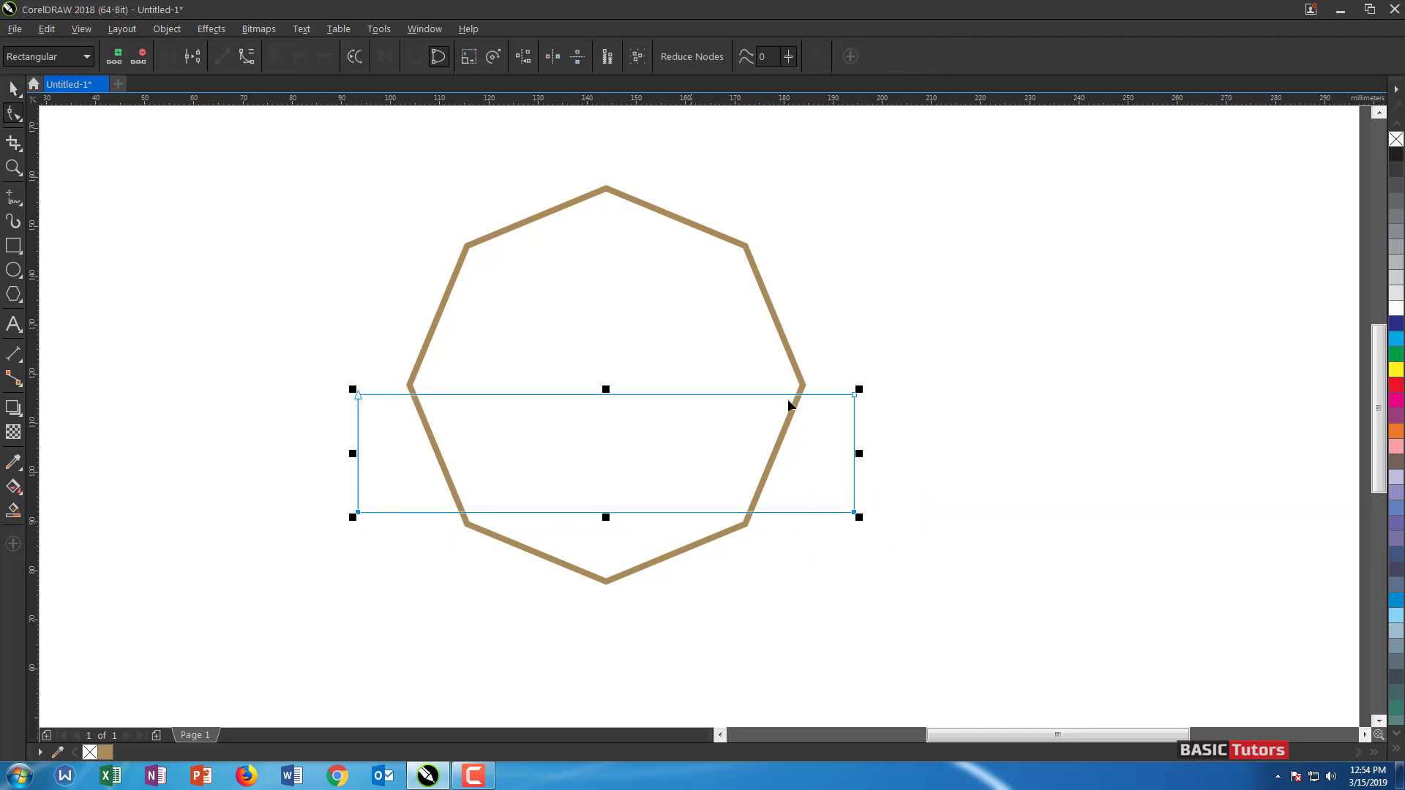
drag(856, 455, 813, 458)
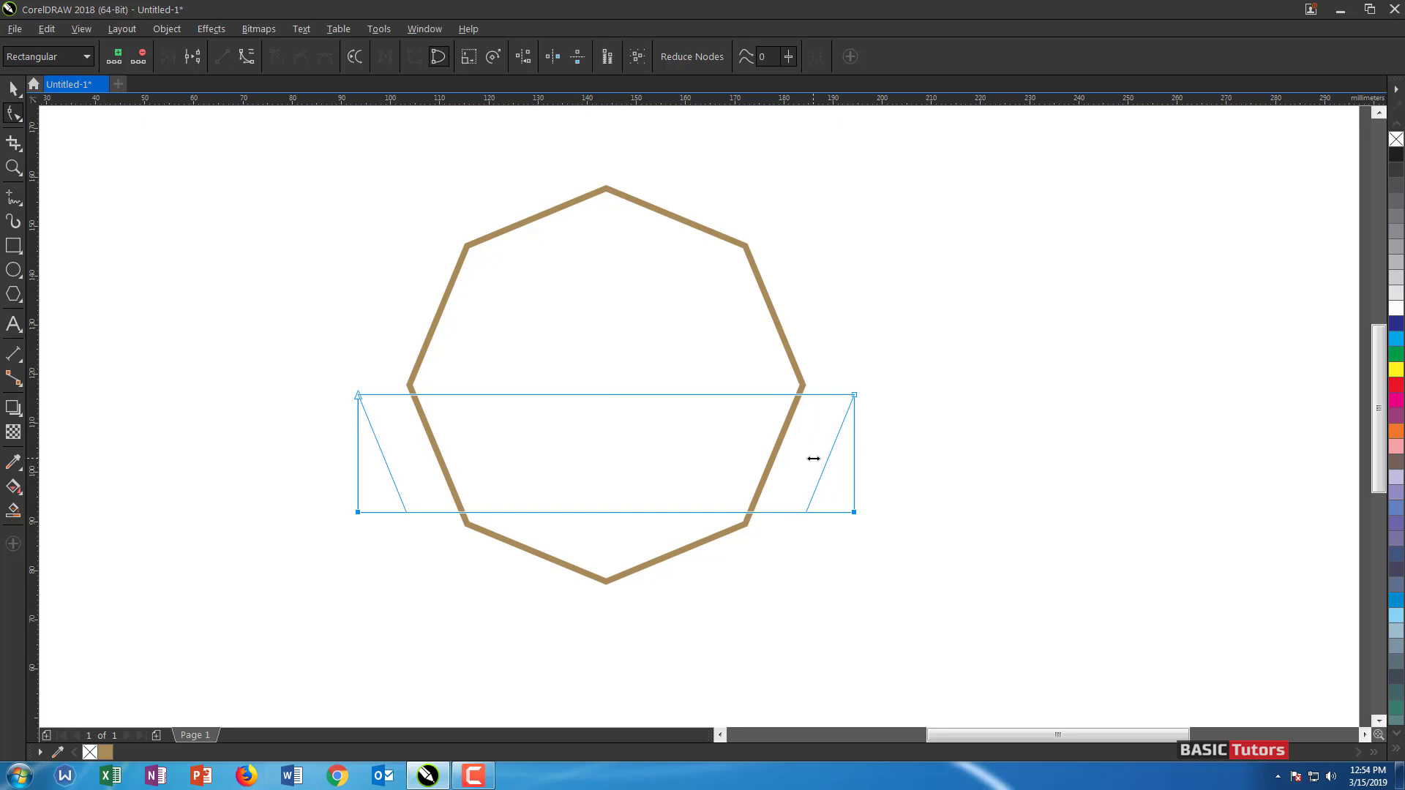
key(space)
click(958, 394)
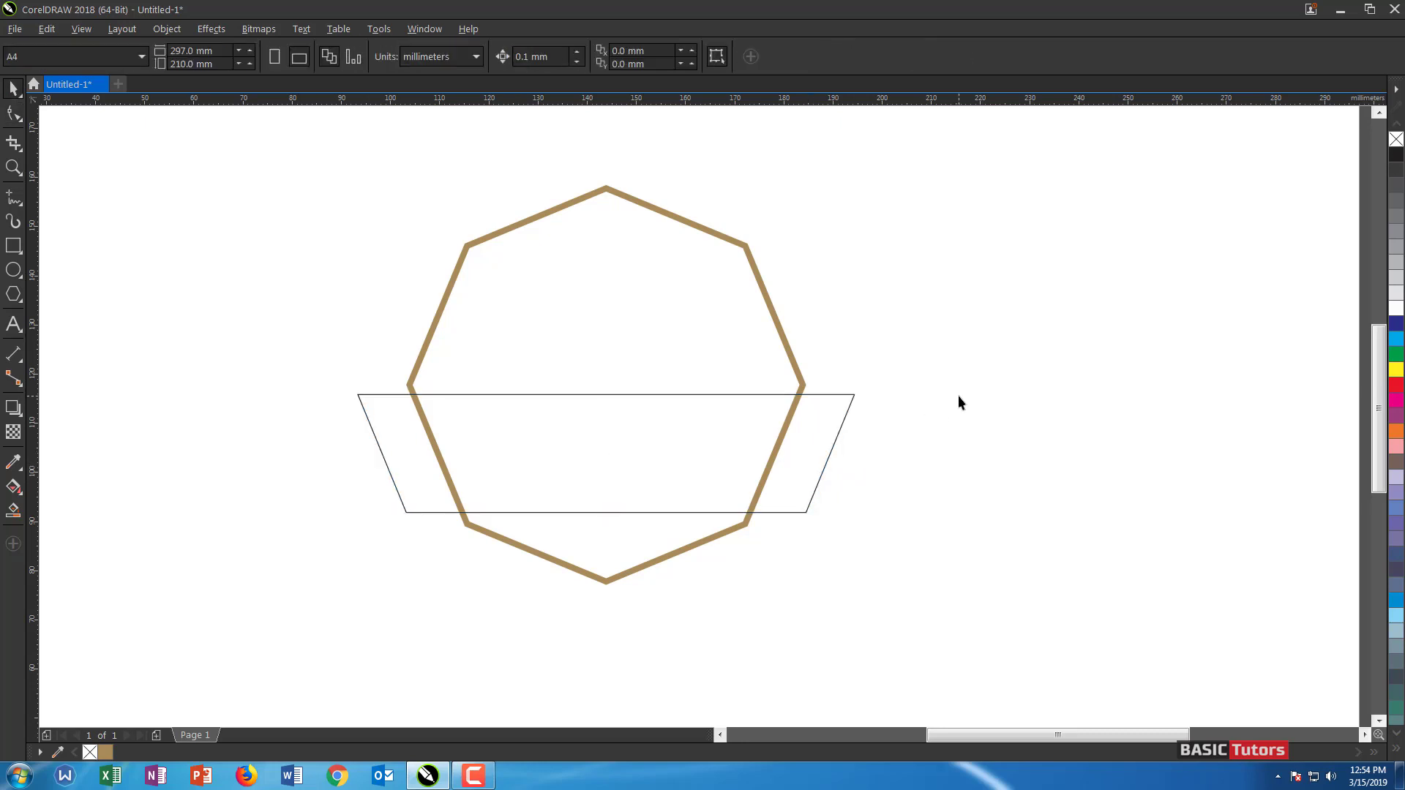
Give the trapezoid a uniform fill of CMYK 48, 64, 79, 50 and remove its outline
click(832, 393)
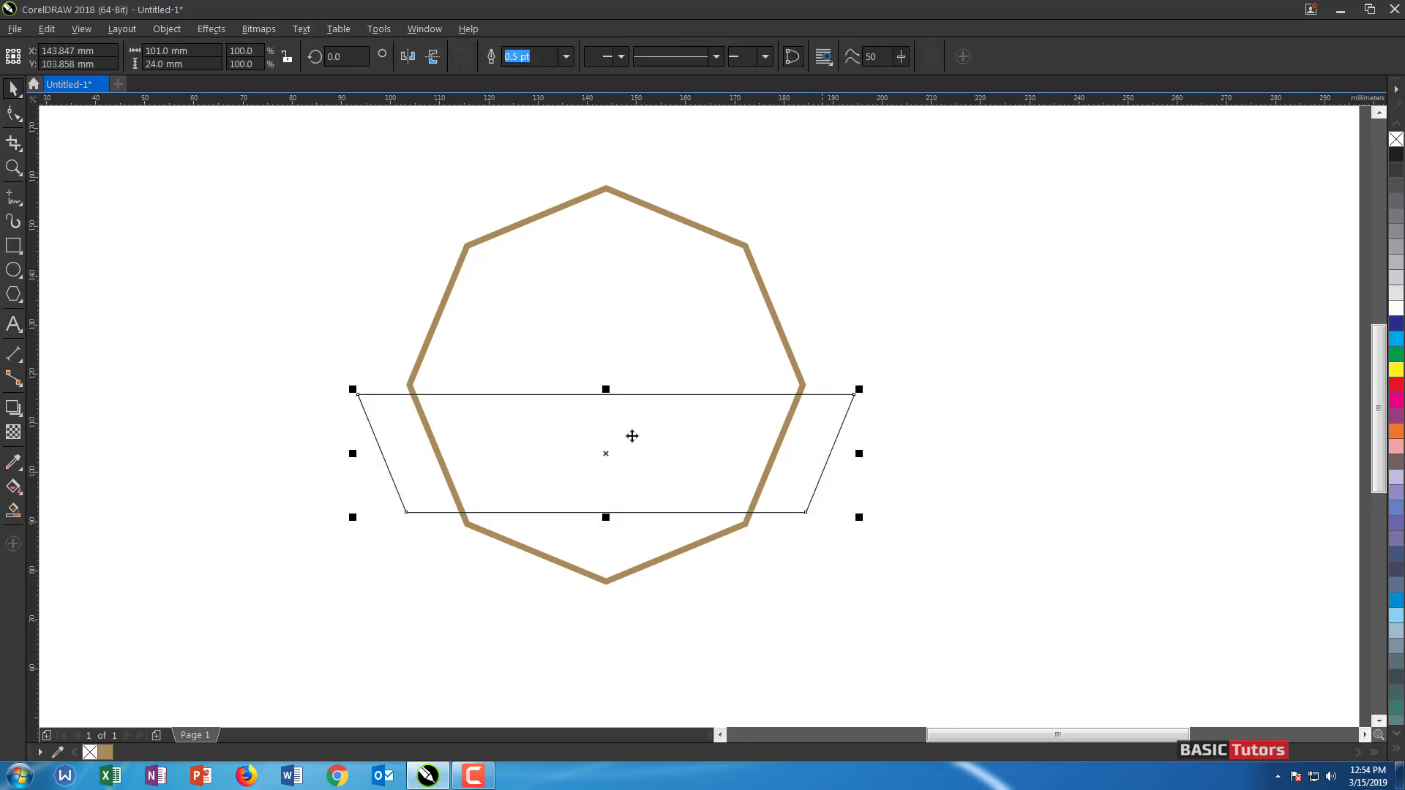
click(13, 485)
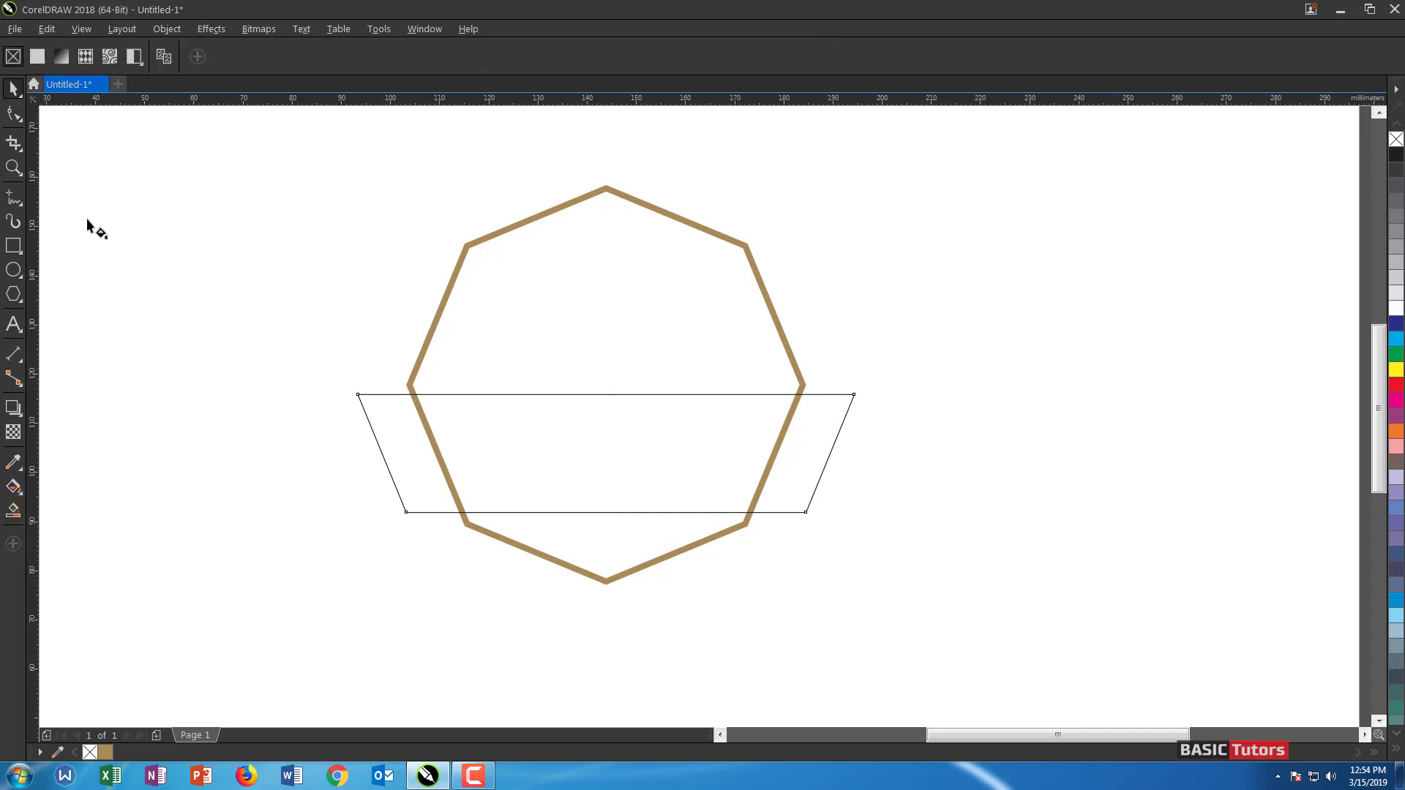
click(37, 56)
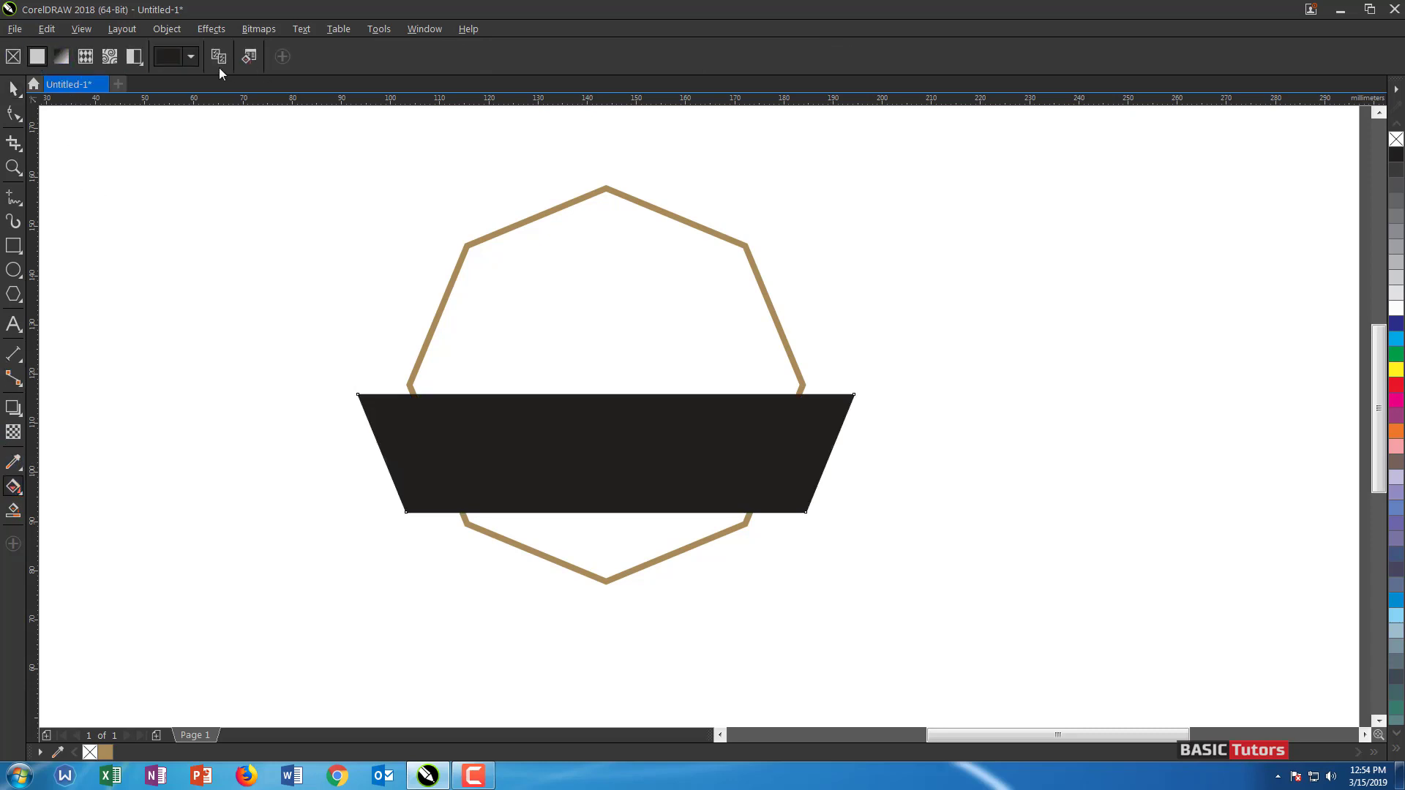
click(168, 56)
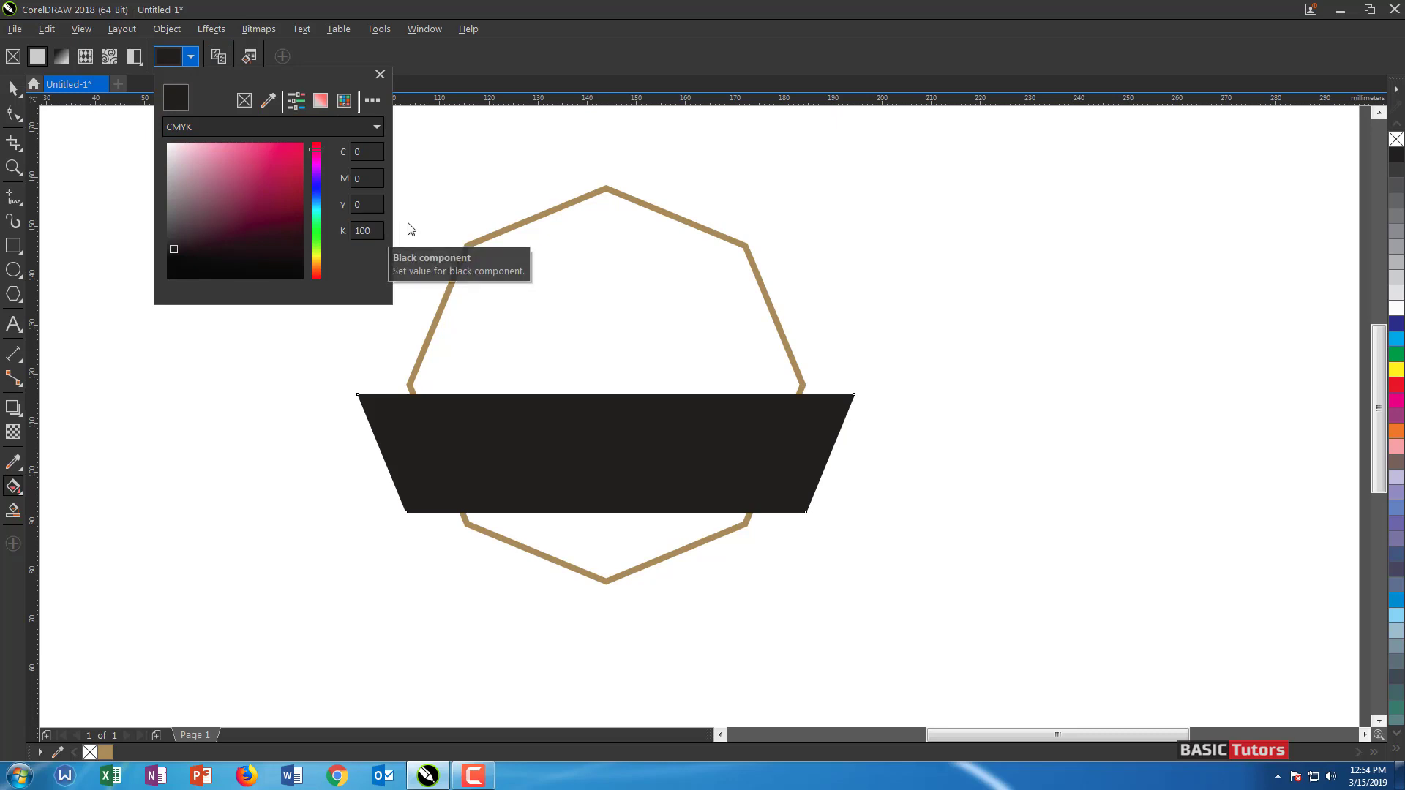
drag(365, 152, 343, 147)
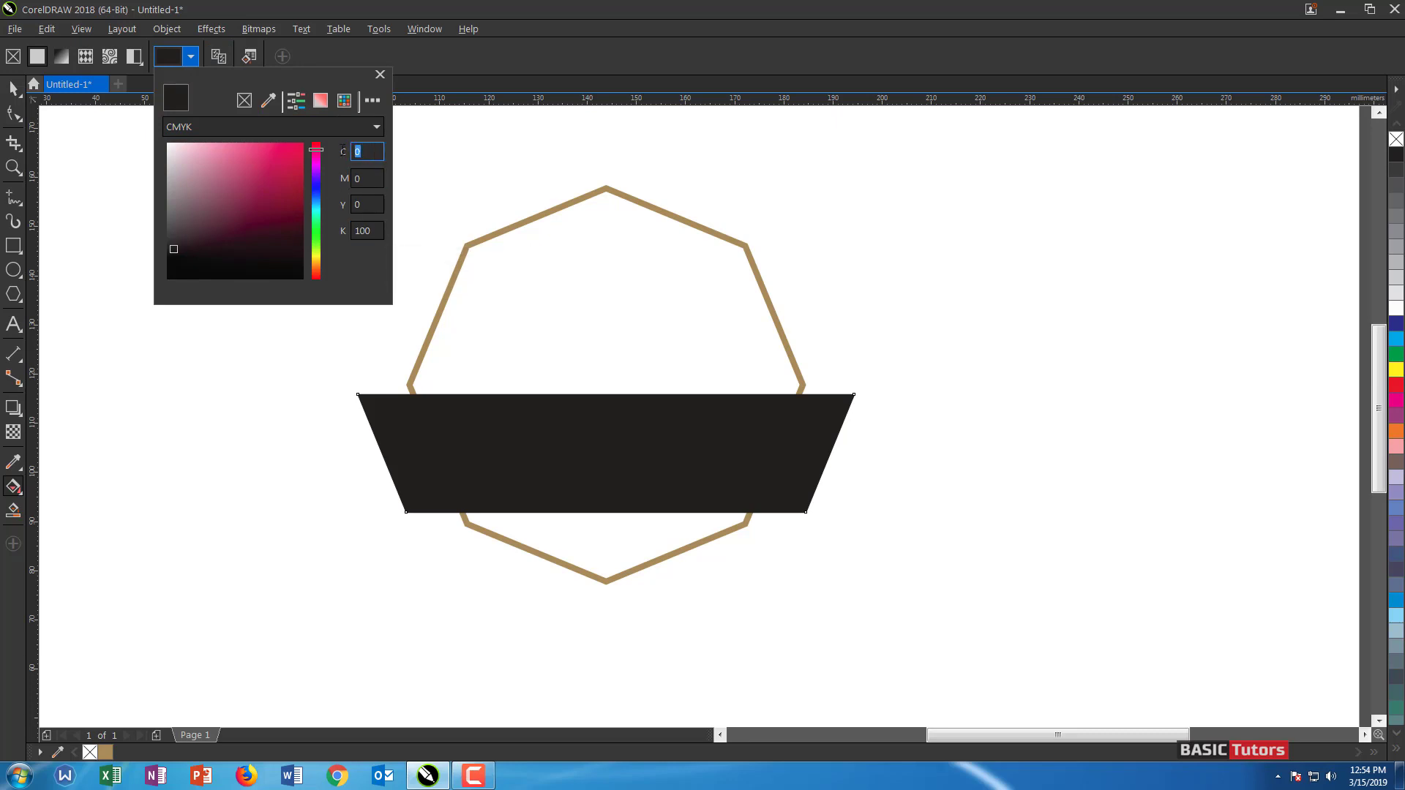
text(48)
key(Tab)
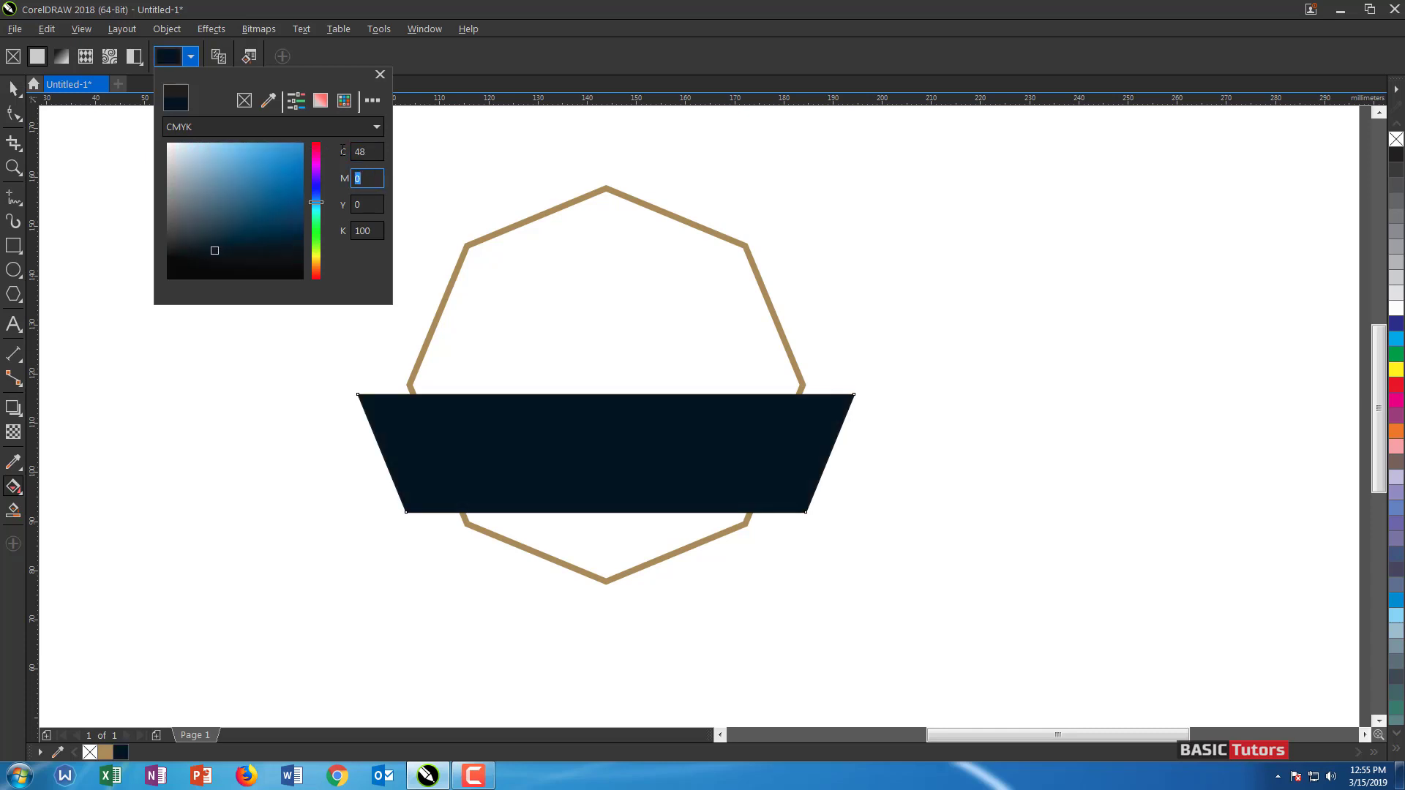
text(64)
key(Tab)
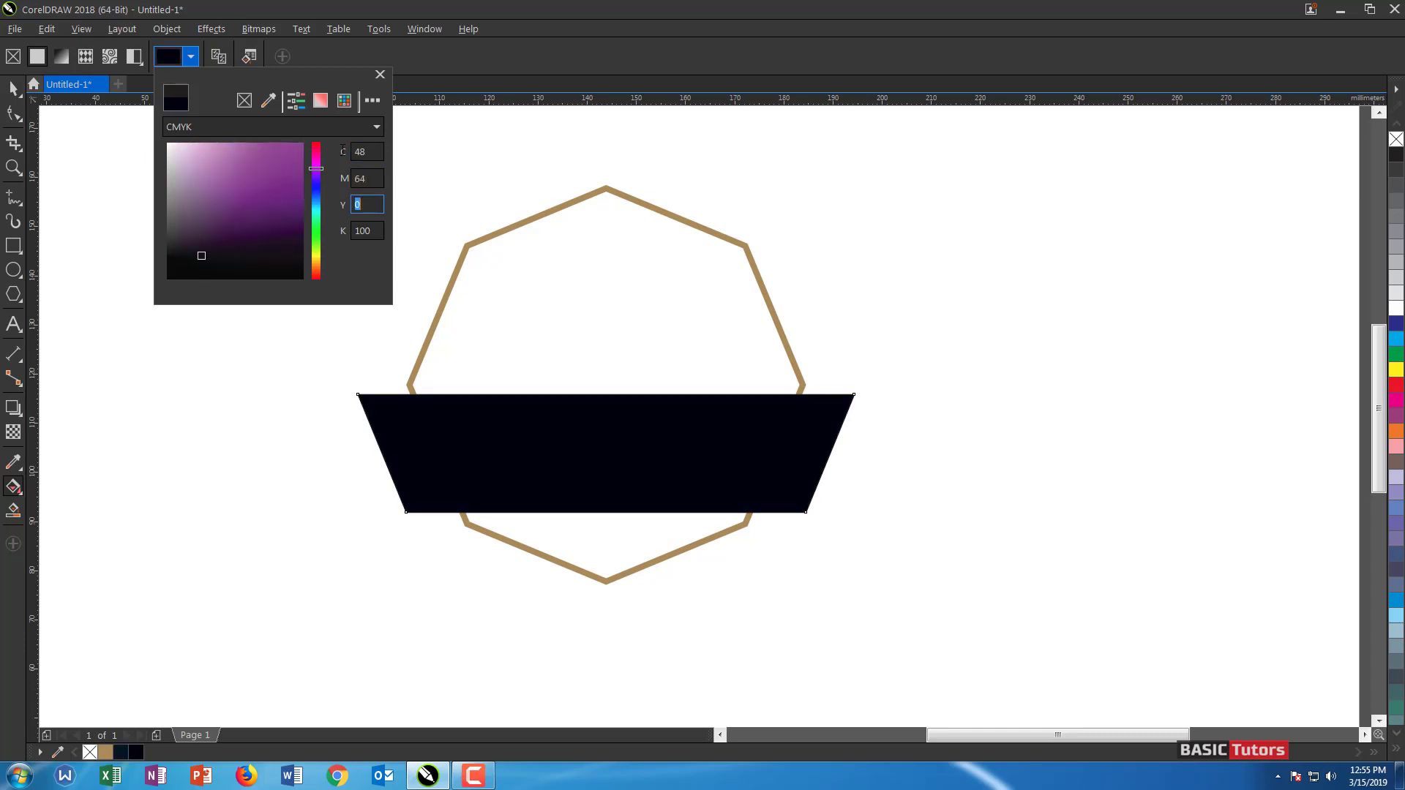
text(79)
key(Tab)
text(5)
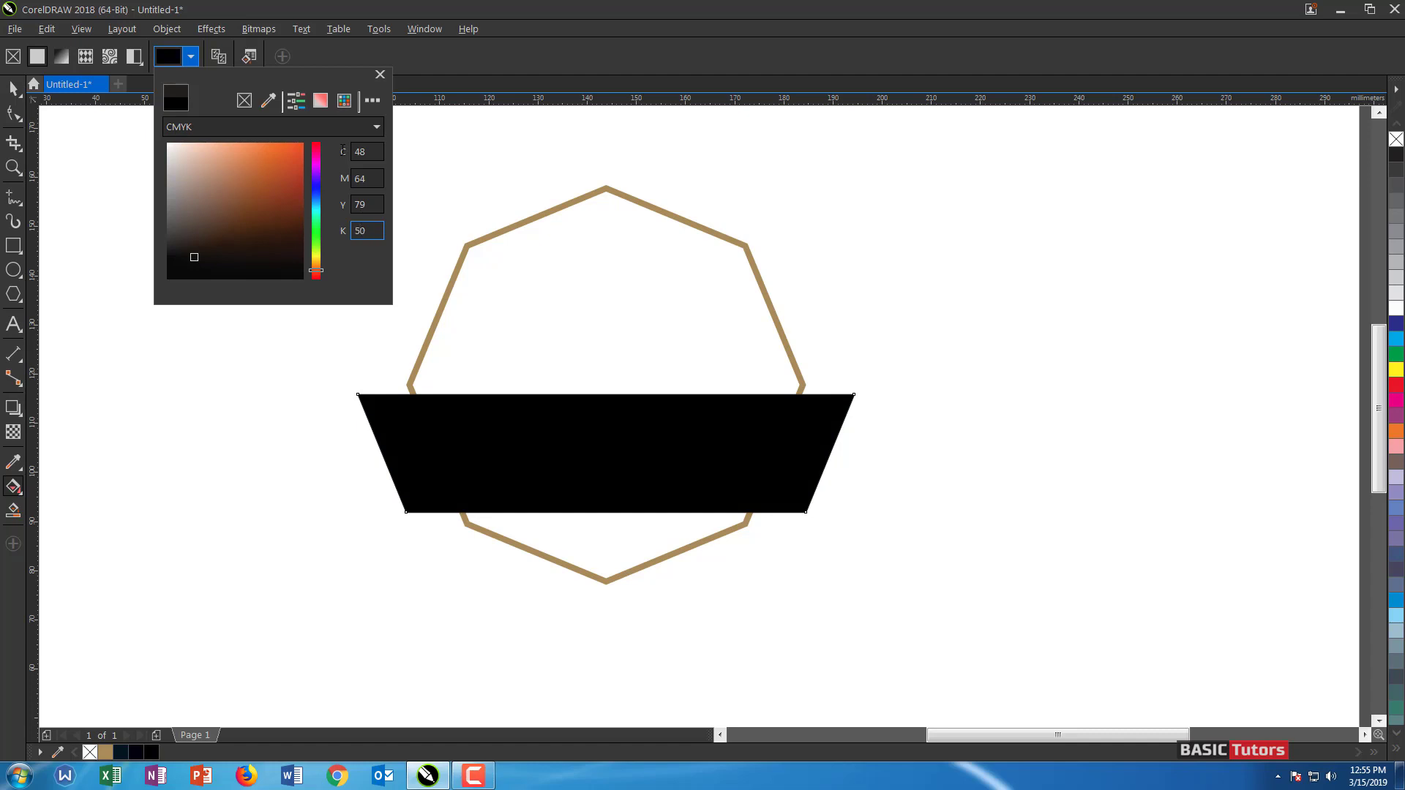
key(Return)
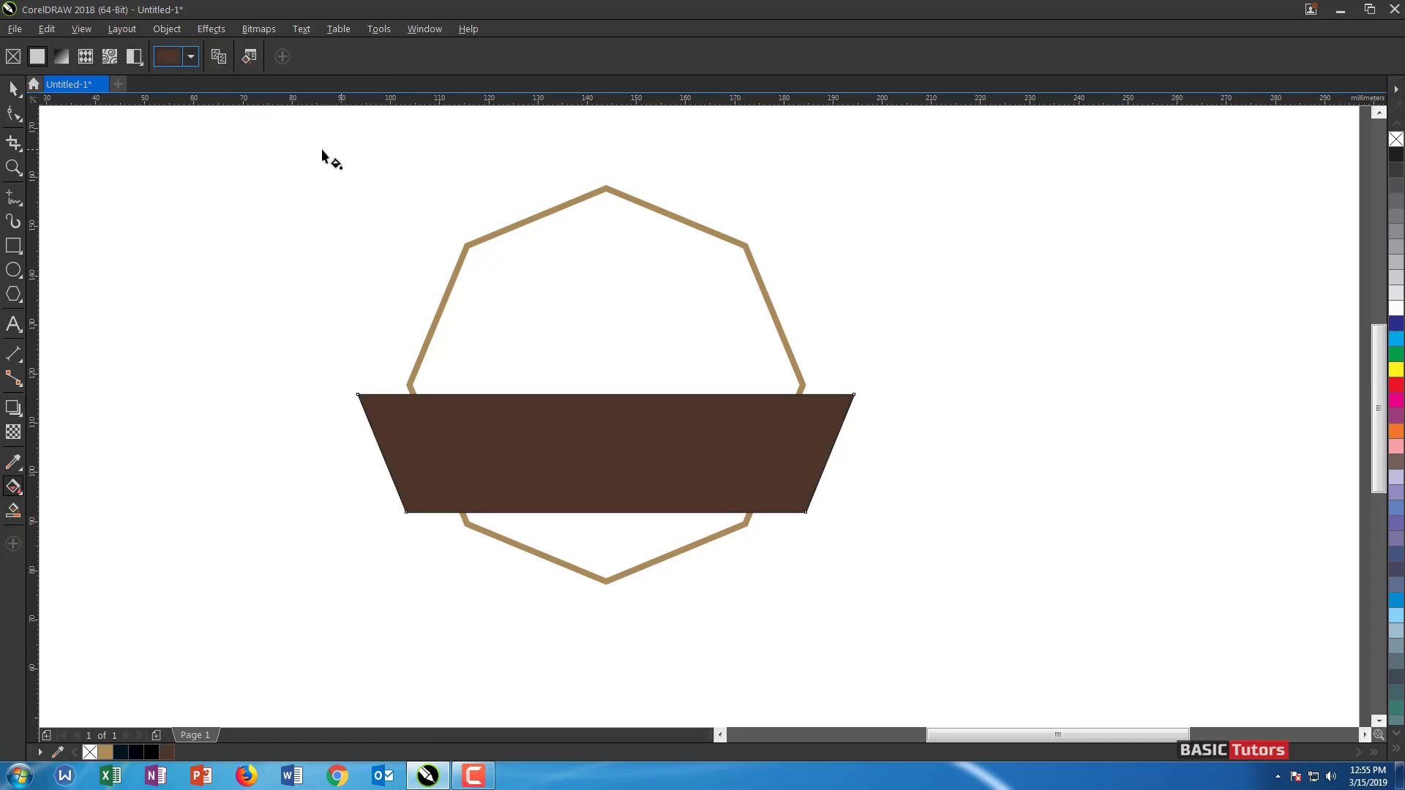
click(12, 89)
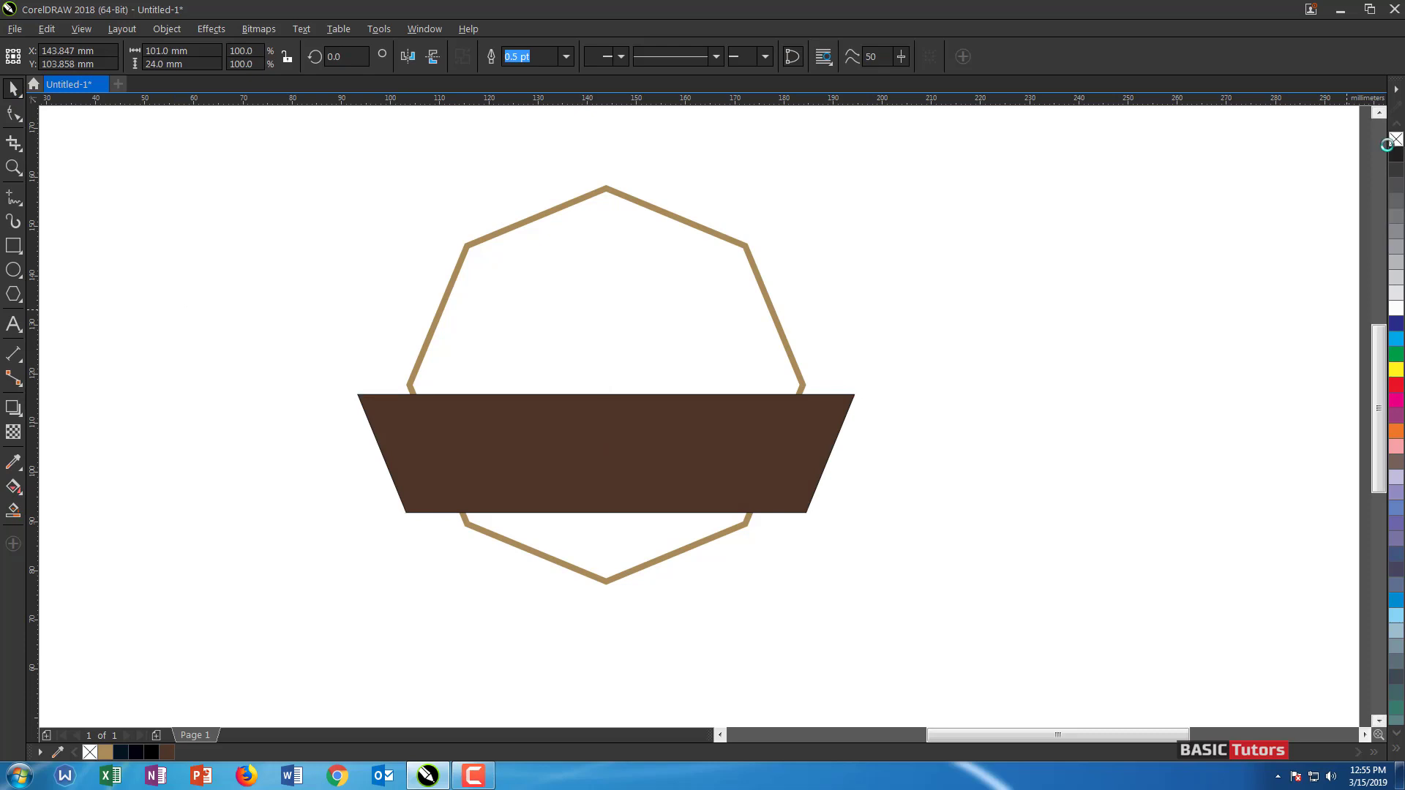
click(1009, 302)
Give the trapezoid a 6 pt white outline placed behind the fill
click(792, 438)
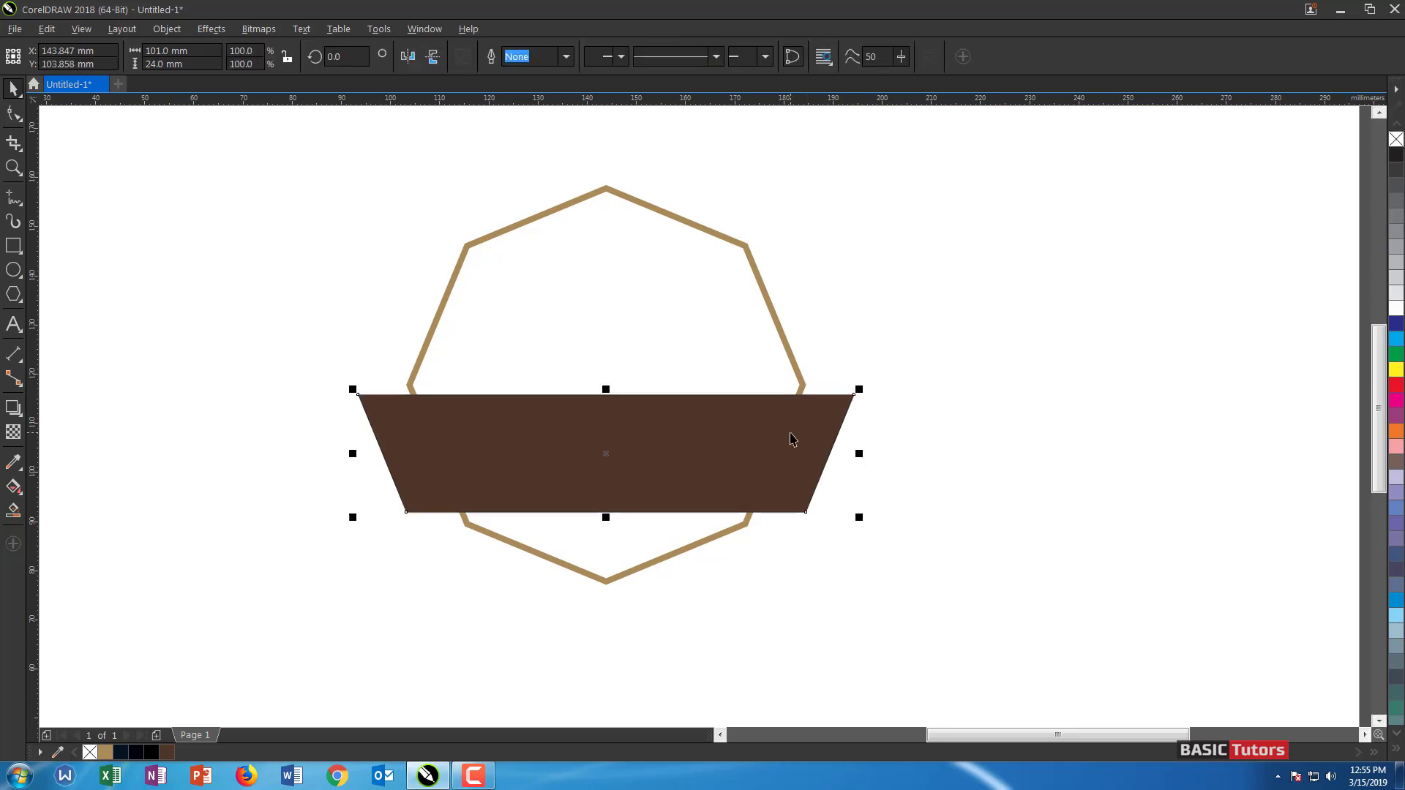
key(F12)
text(6)
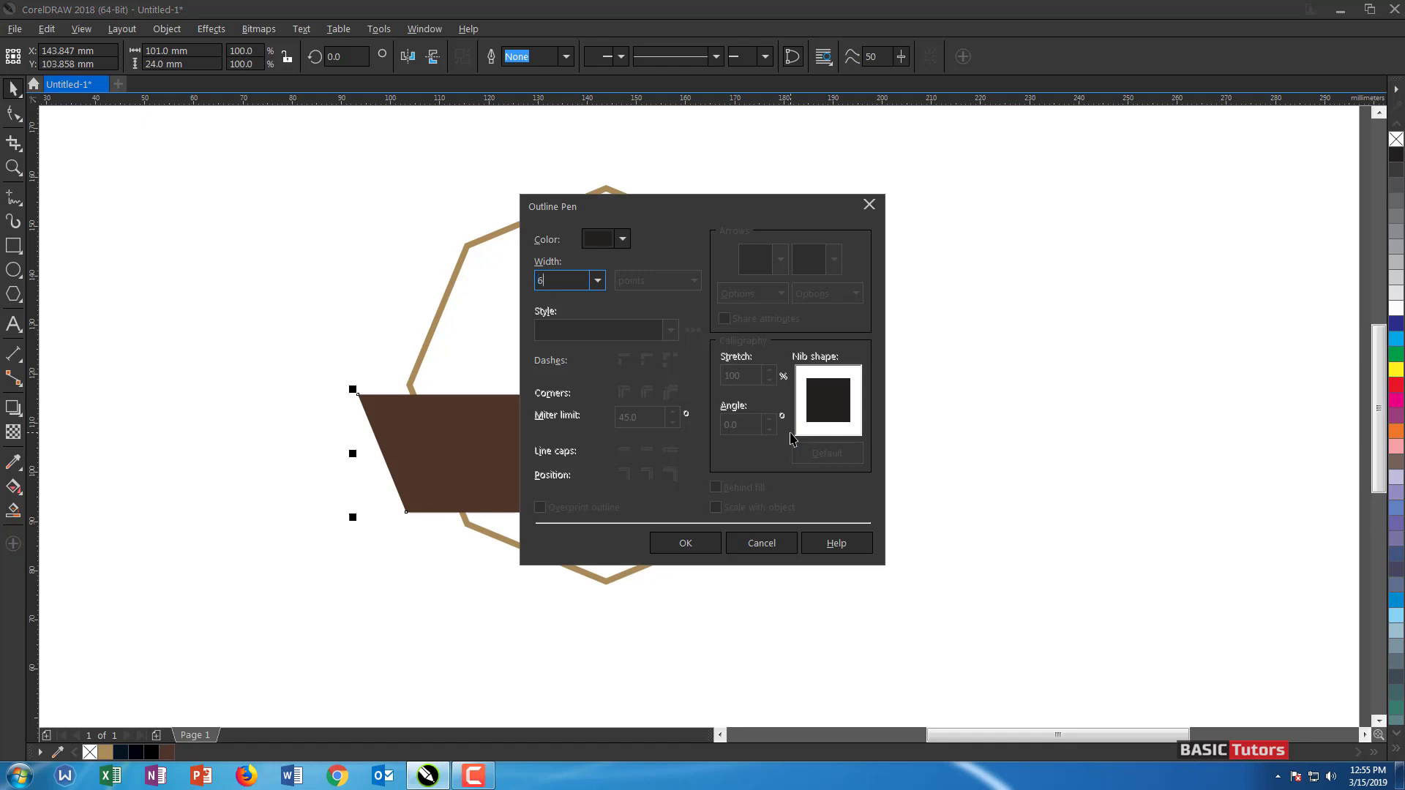
key(Return)
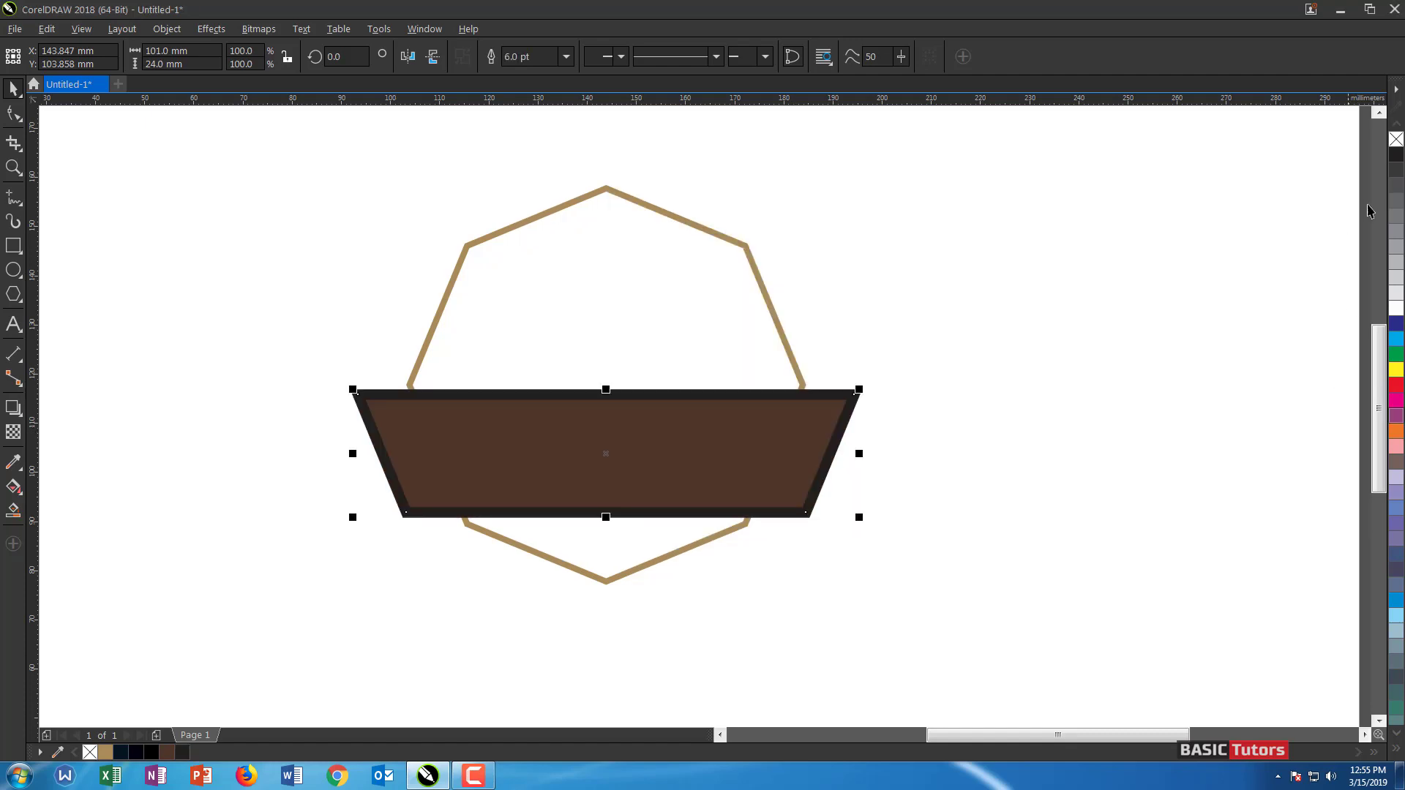
right_click(1396, 307)
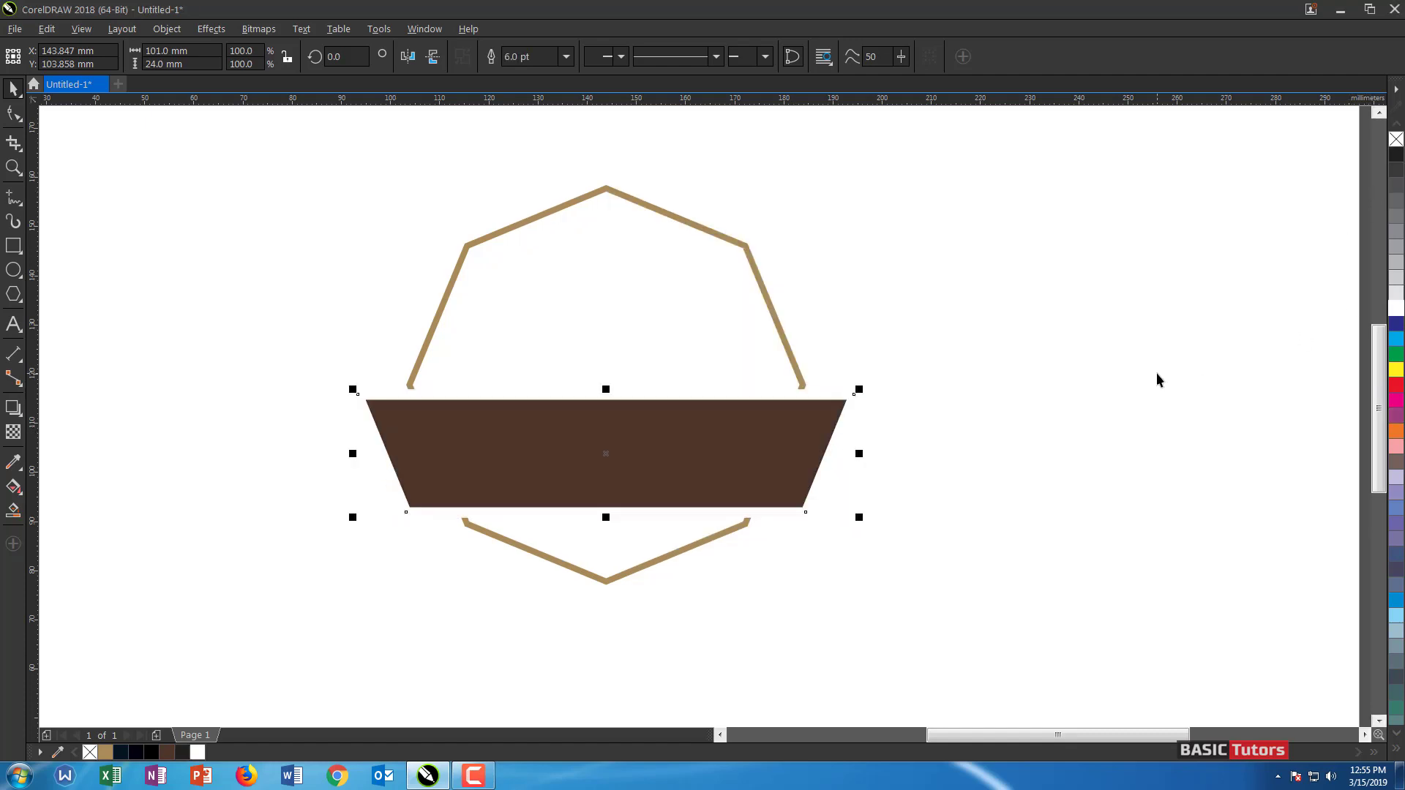
key(F12)
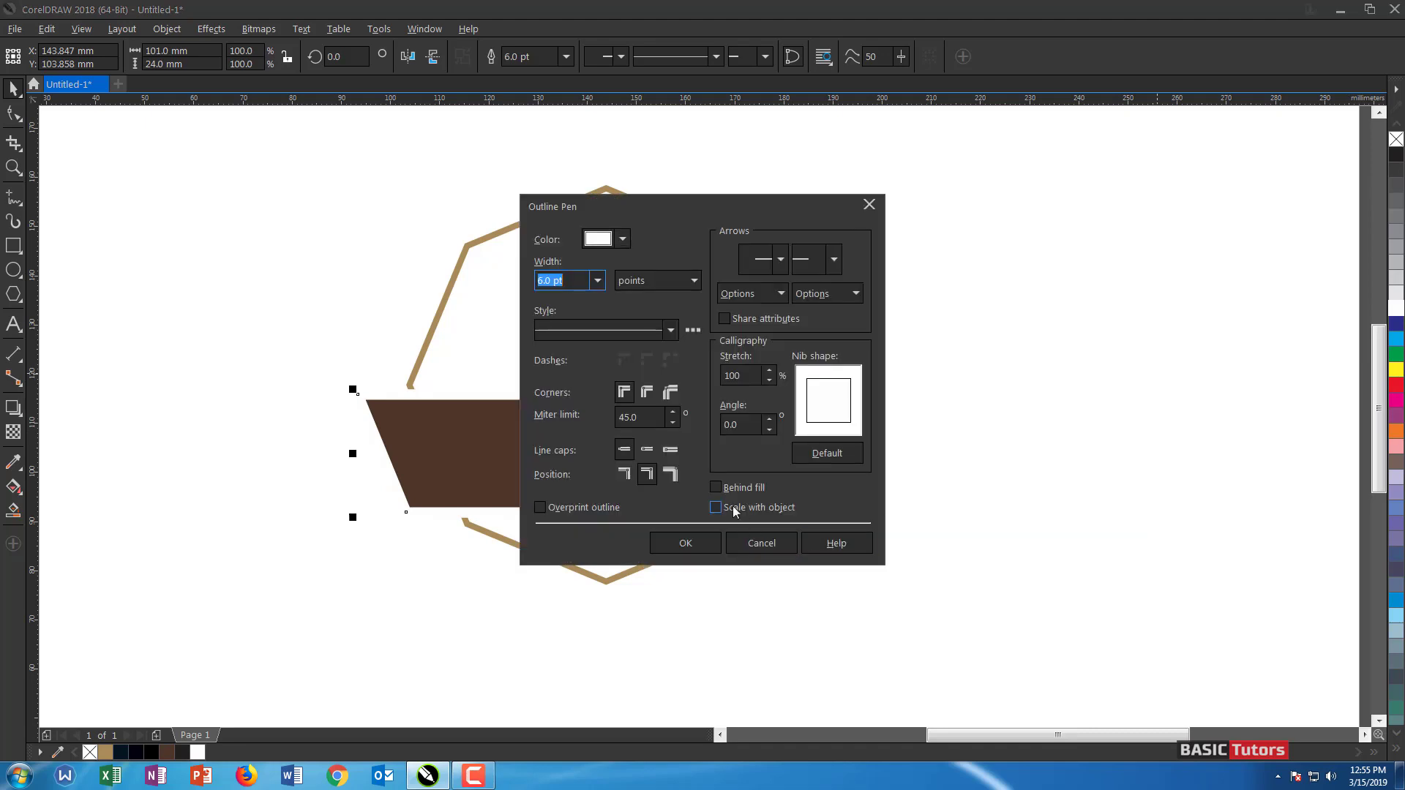
click(727, 485)
click(704, 538)
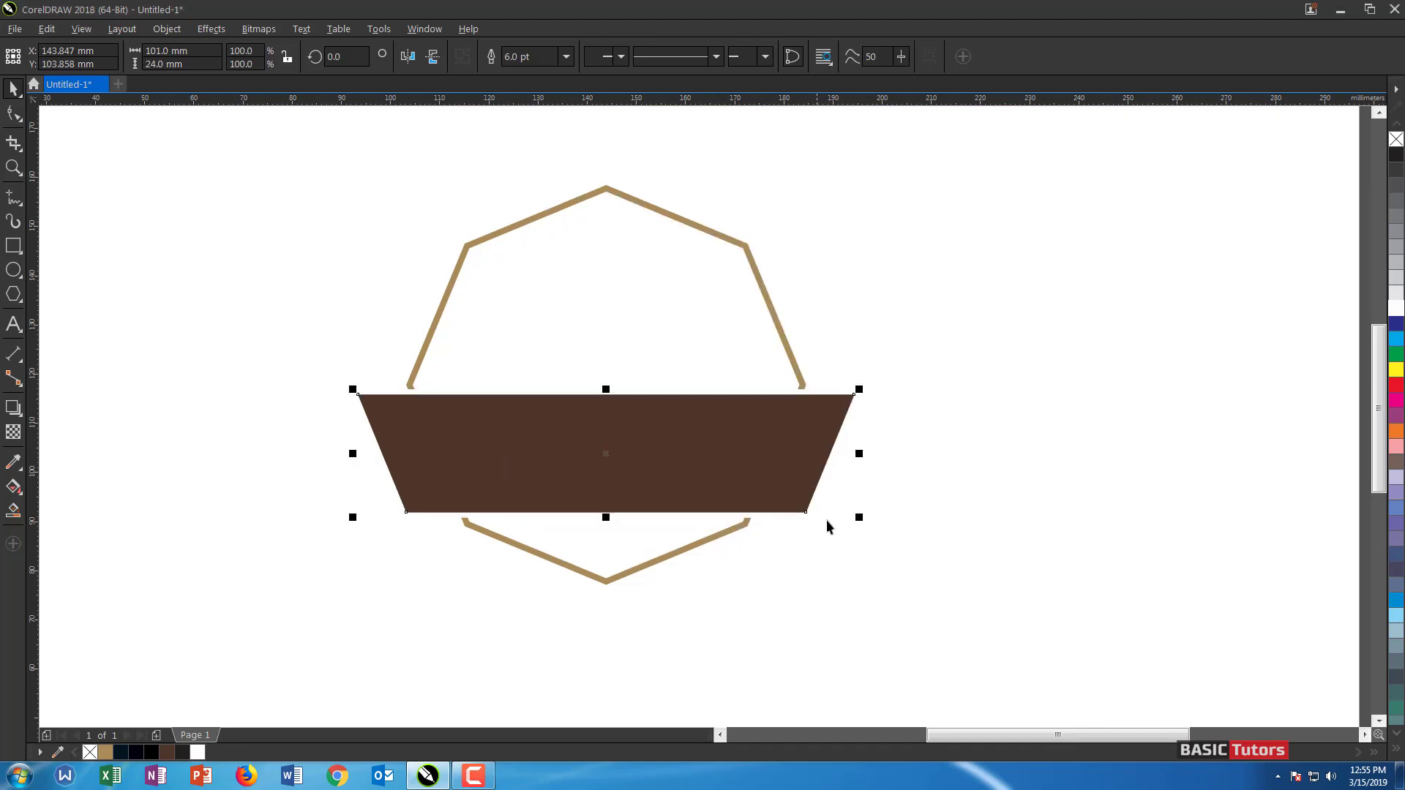
click(1015, 459)
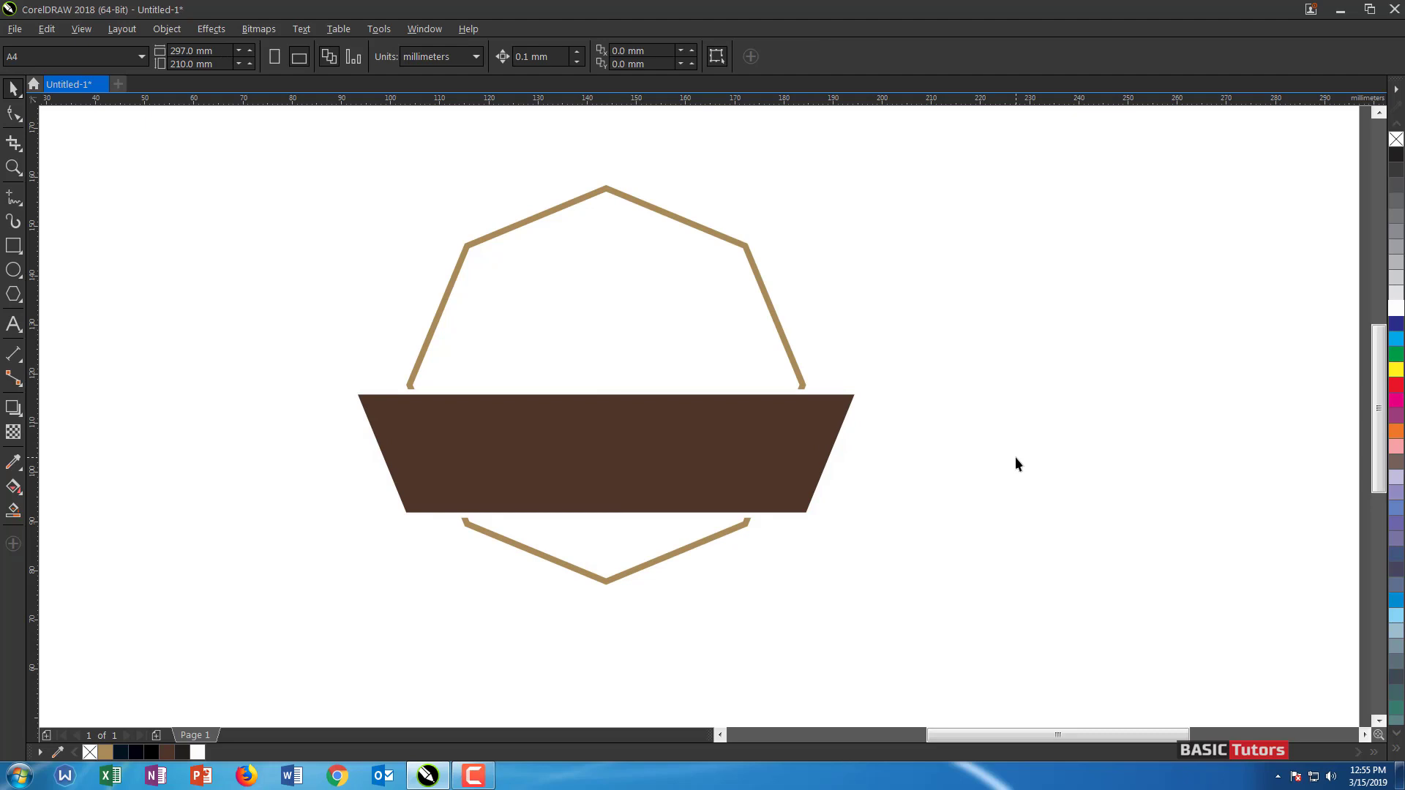
Draw a rectangle across the middle of the brown banner, about 108.5 mm wide and 12.8 mm high
click(817, 454)
click(1032, 433)
click(14, 245)
drag(333, 431, 866, 494)
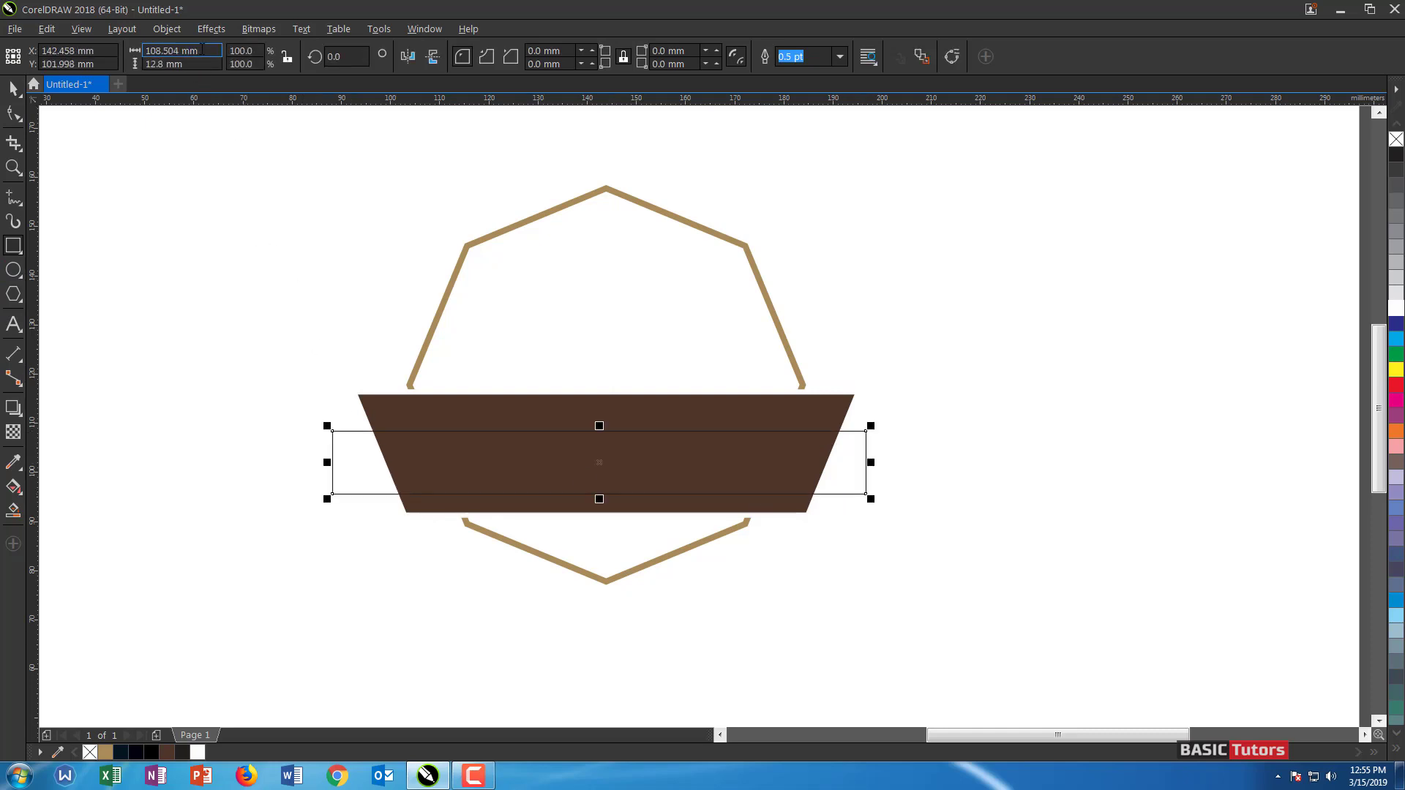
Set the new rectangle's size to 110 mm wide and 19 mm high
drag(198, 51, 162, 50)
key(BackSpace)
key(BackSpace)
key(BackSpace)
key(BackSpace)
text(110)
key(Tab)
text(19)
key(Return)
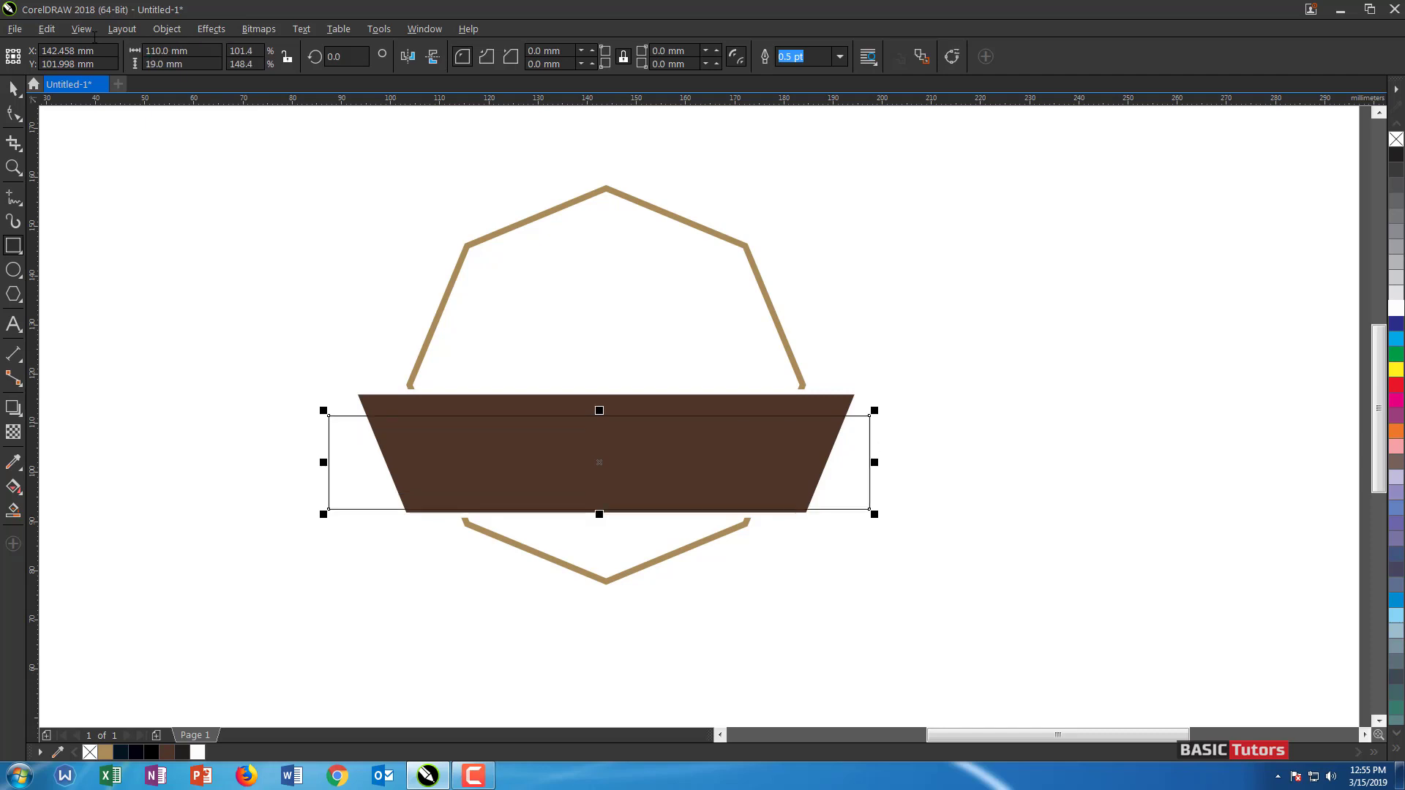
Center the 110 mm rectangle horizontally and vertically on the brown trapezoid
click(13, 88)
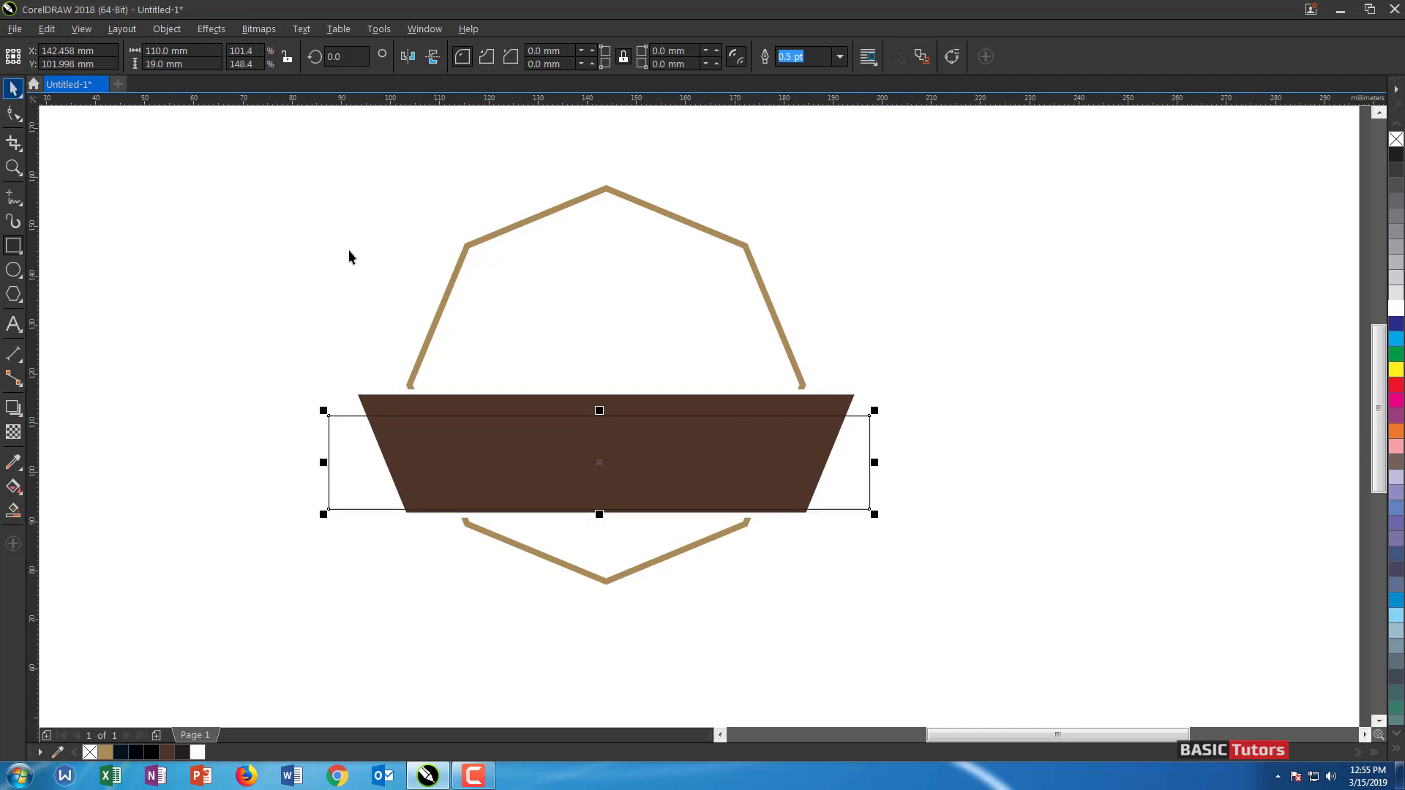
shift+click(426, 402)
key(e)
key(c)
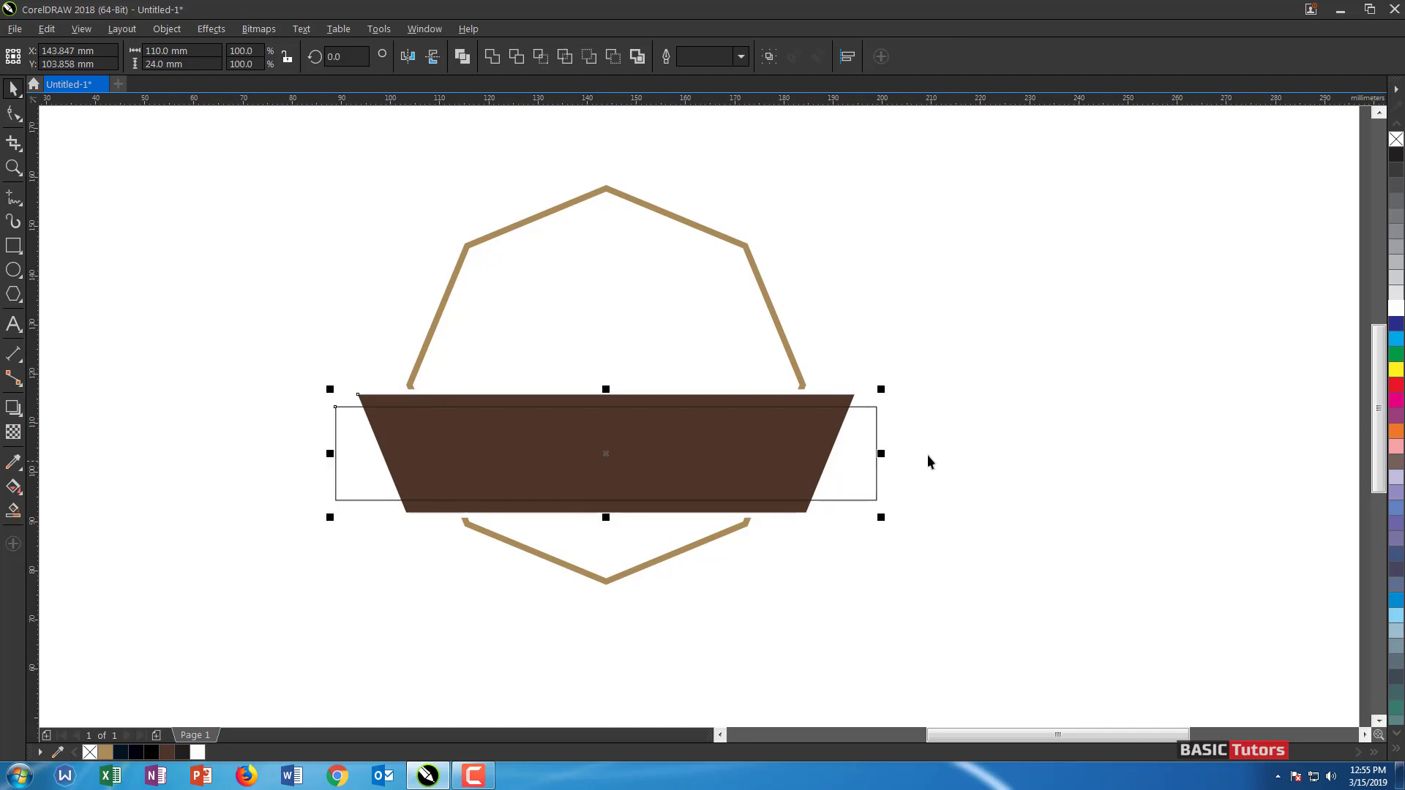
Convert the rectangle to curves and stretch its two bottom corners inward symmetrically, forming a trapezoid with sides parallel to the brown banner's
click(890, 437)
click(875, 434)
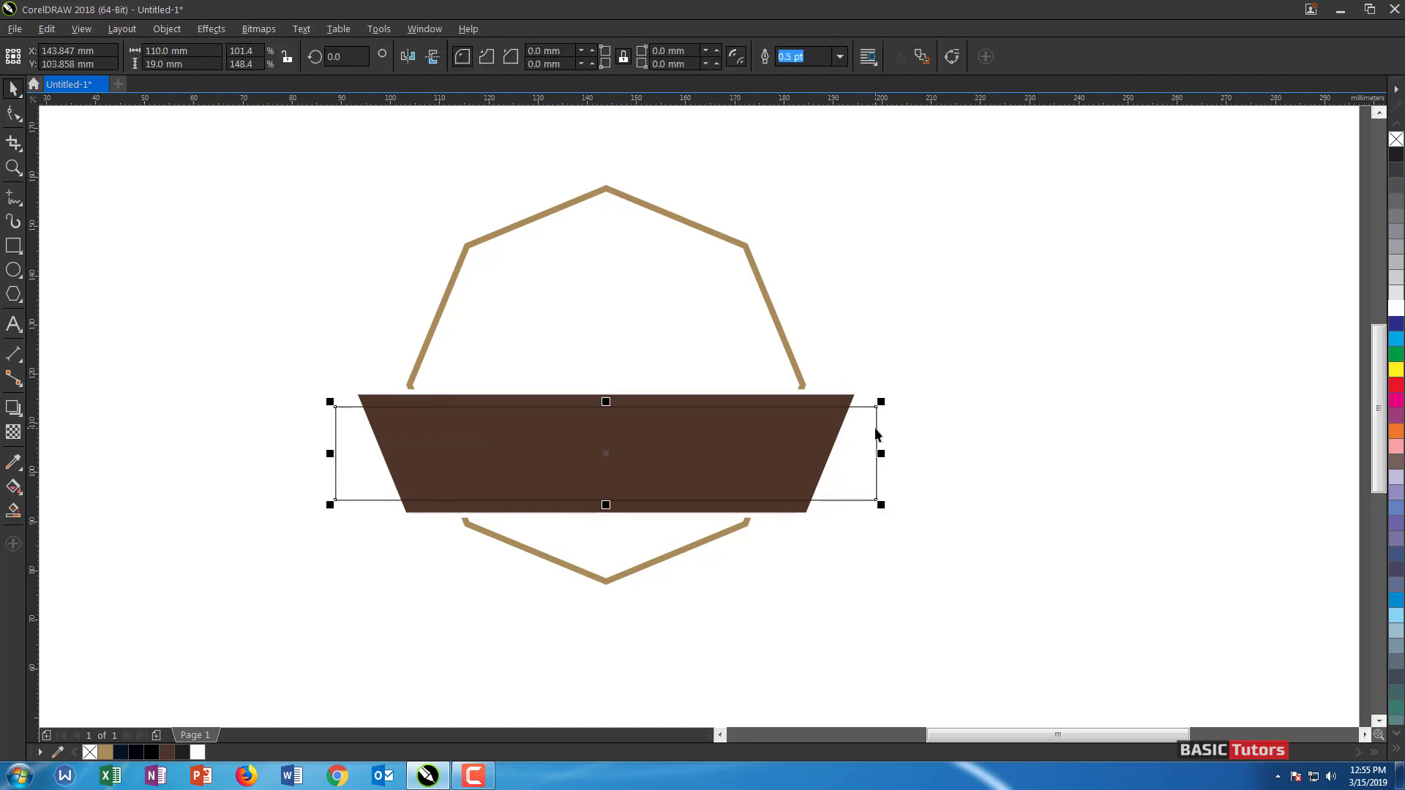
key(ctrl+q)
key(F10)
drag(916, 524, 298, 459)
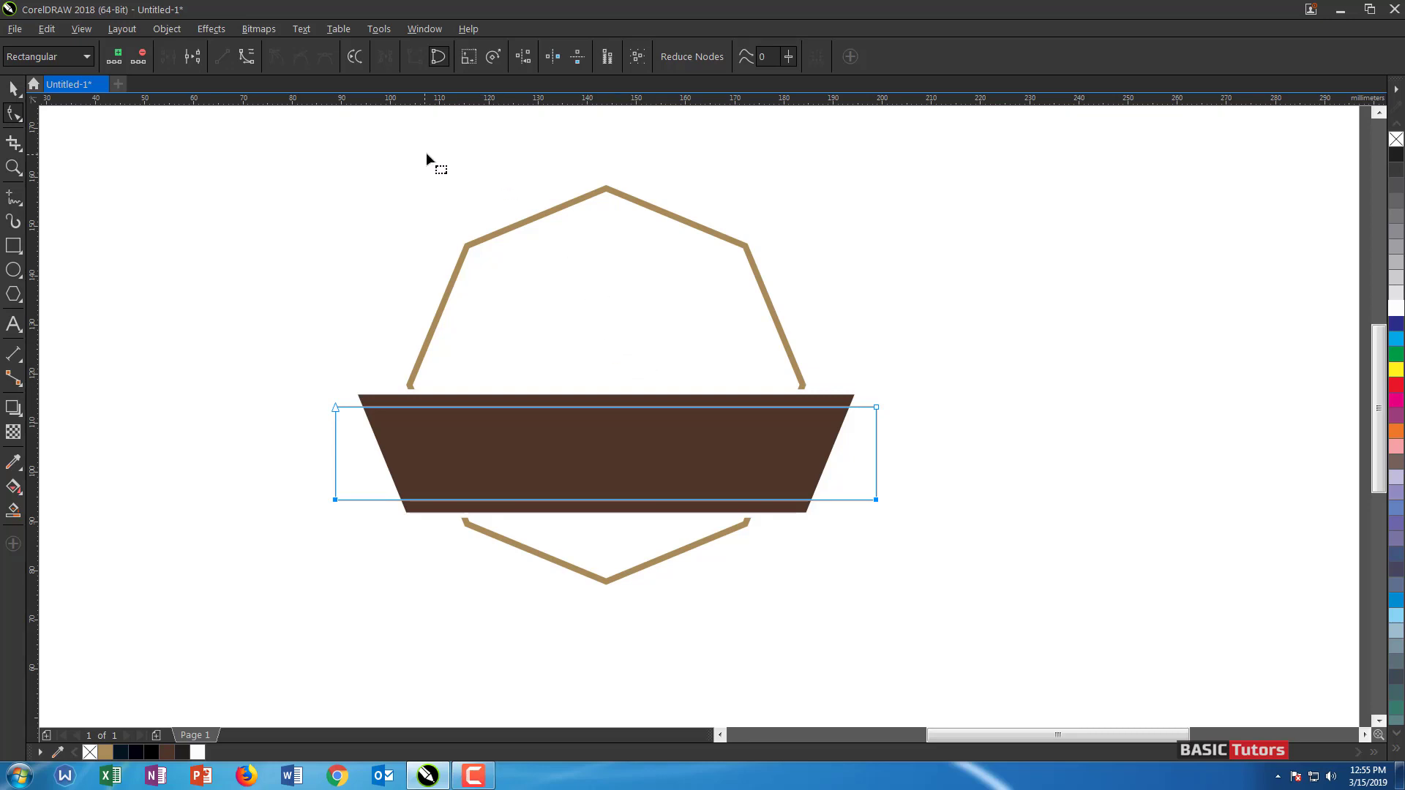
click(462, 64)
drag(880, 455, 843, 455)
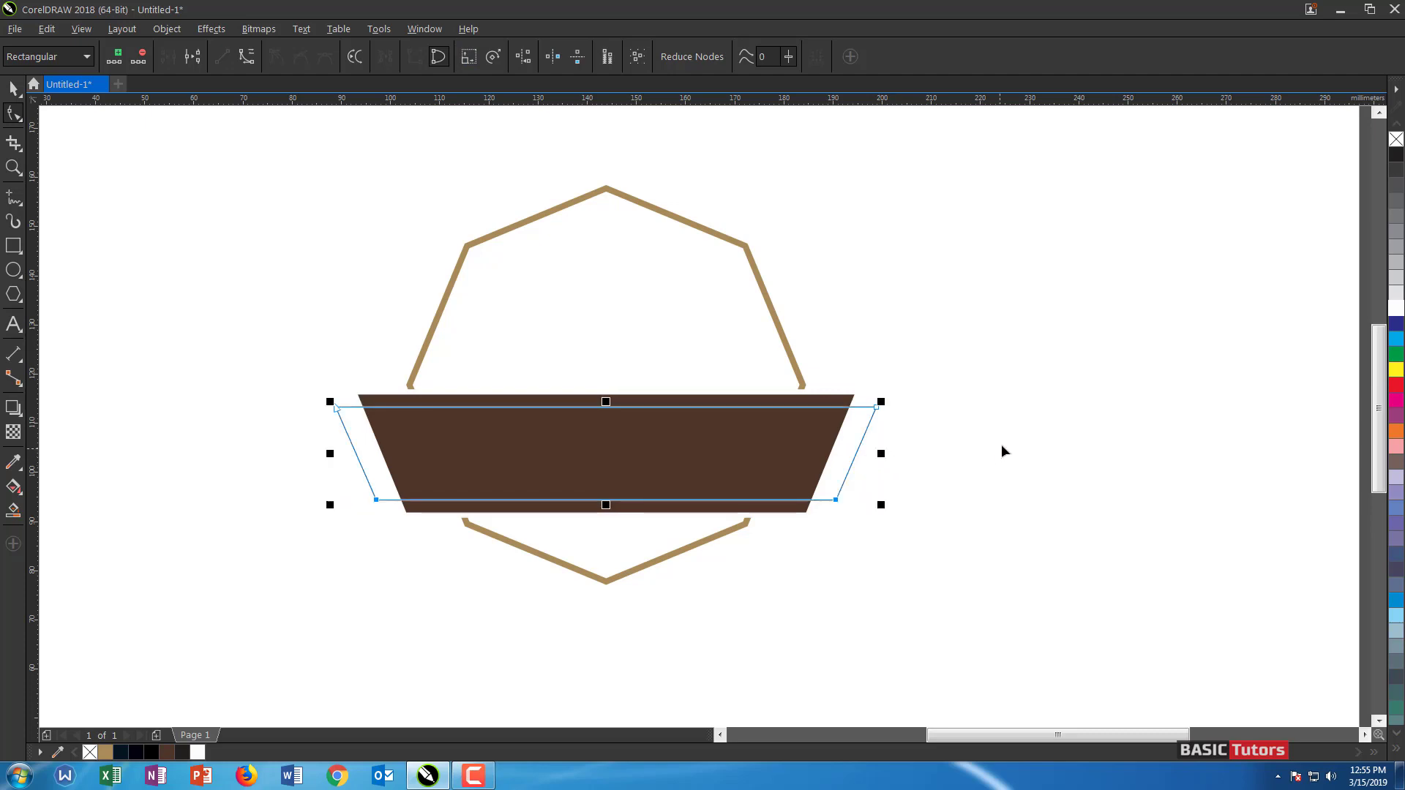
key(space)
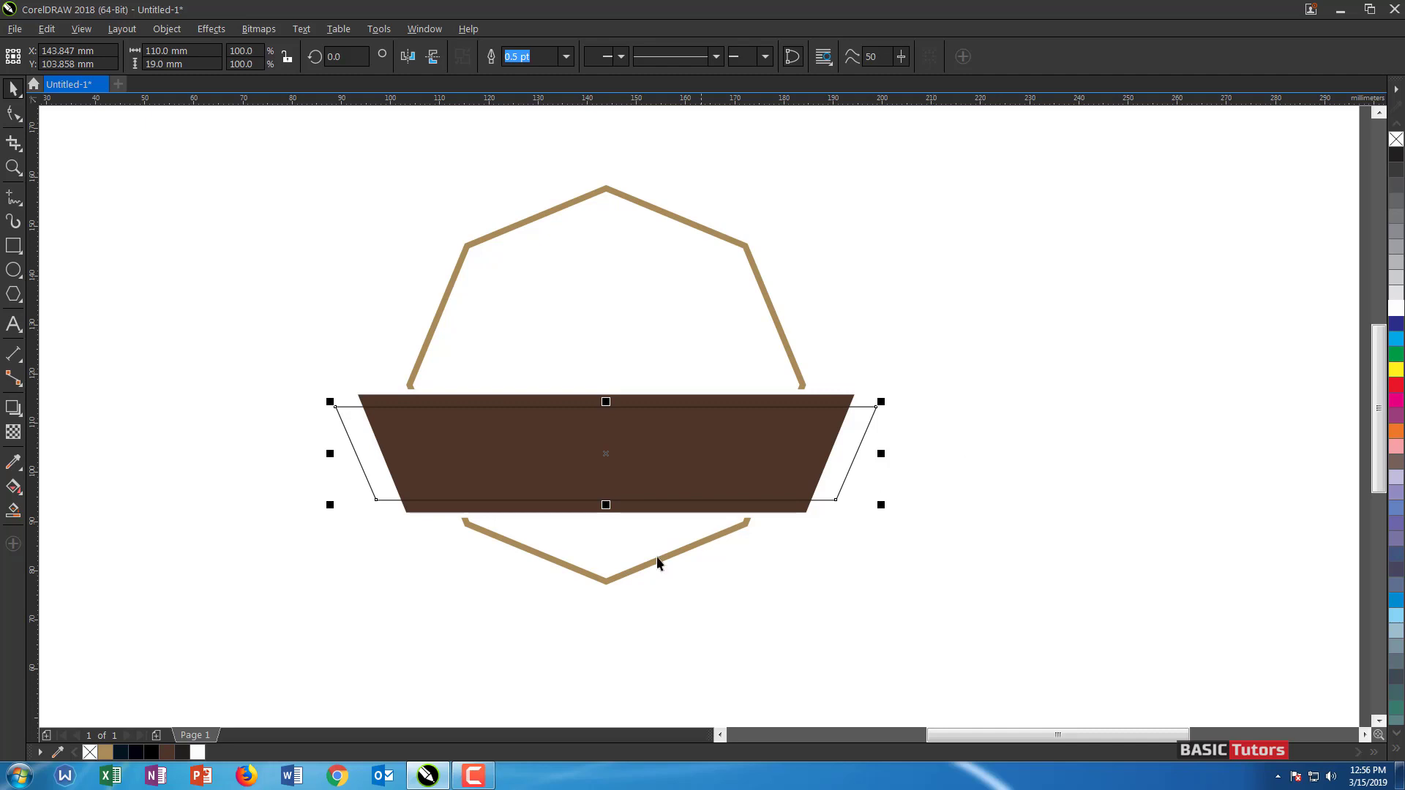
Fill the new trapezoid with the octagon's gold, remove its outline, and send it behind the brown banner
click(107, 752)
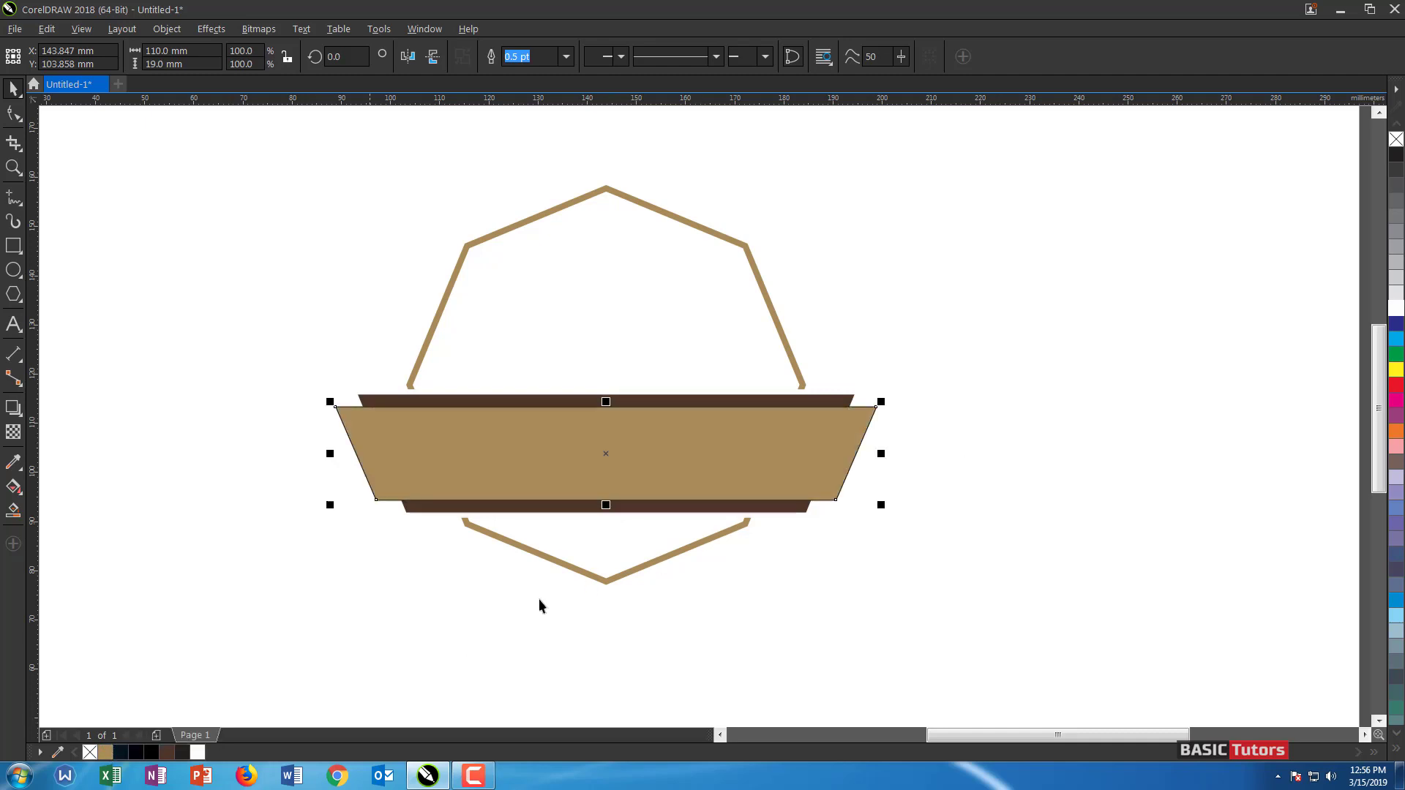
right_click(1396, 139)
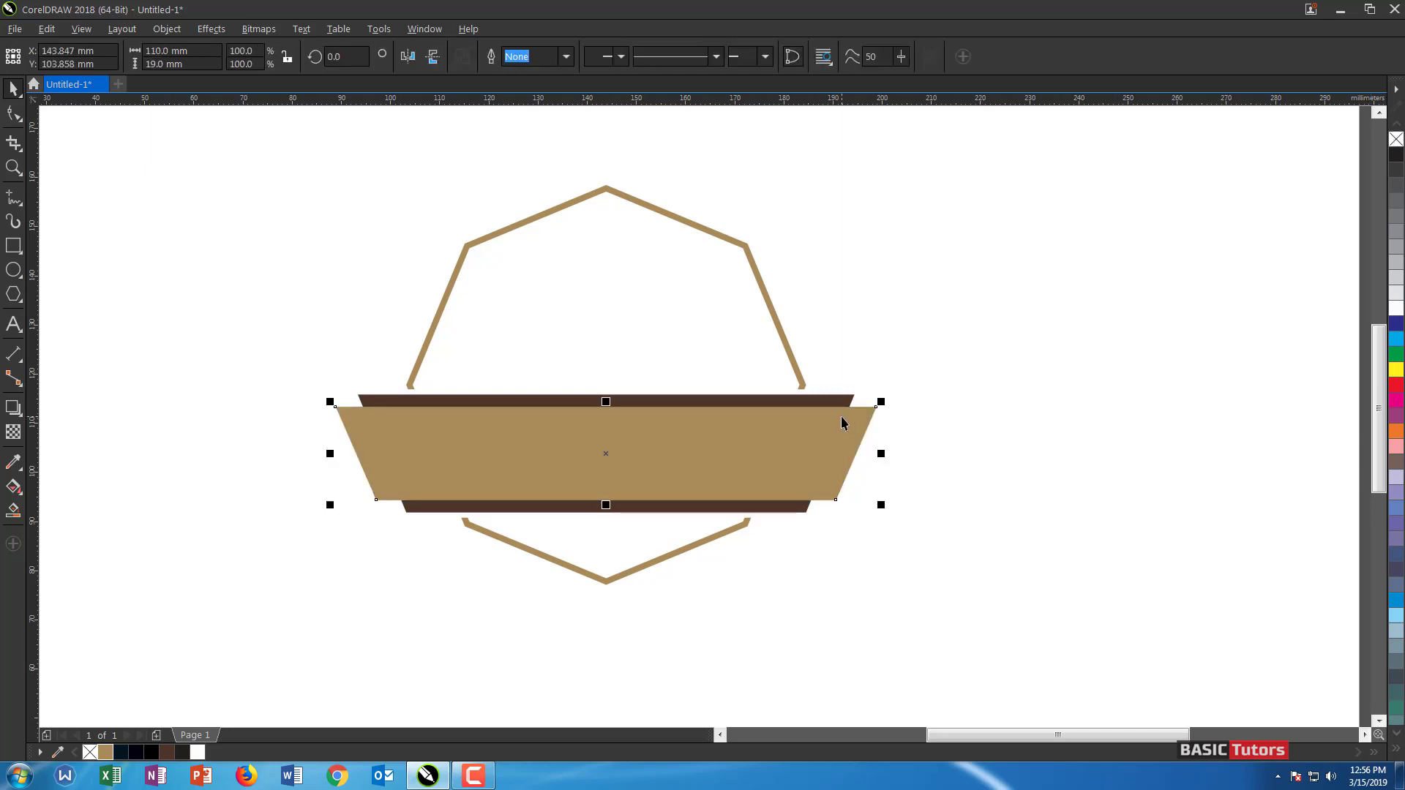
key(ctrl+Page_Down)
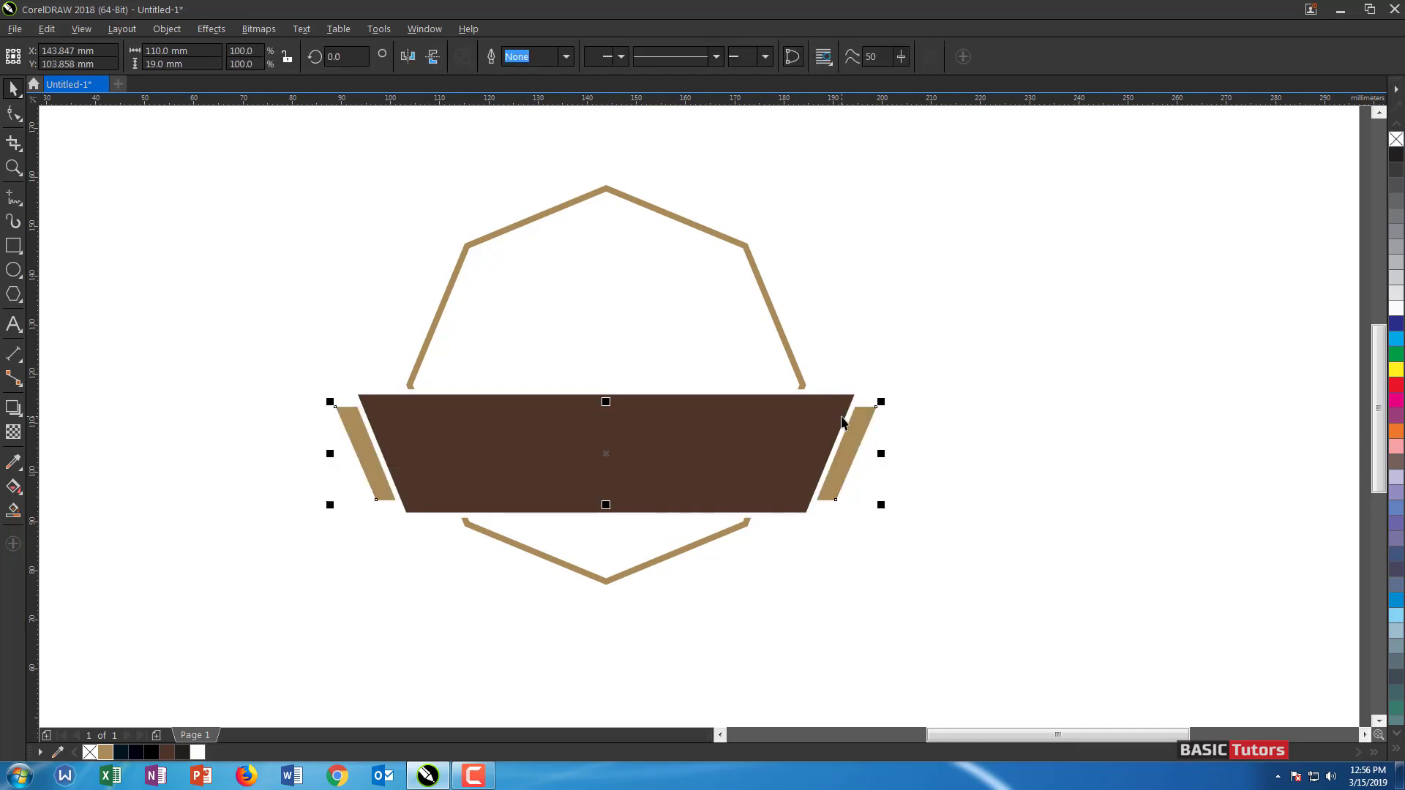
click(1029, 349)
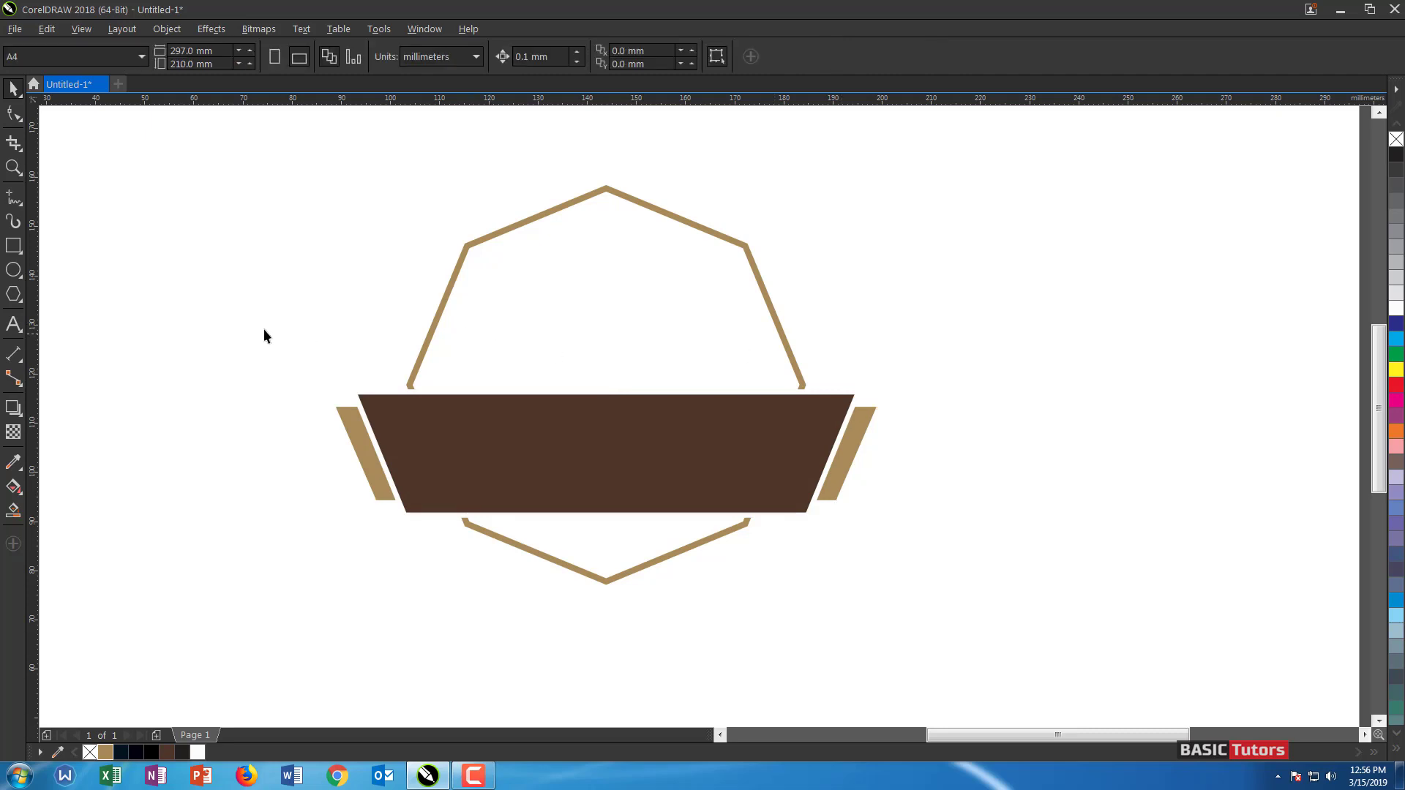
Add the artistic text GEORGE beside the octagon and set its font to Norwester
click(13, 324)
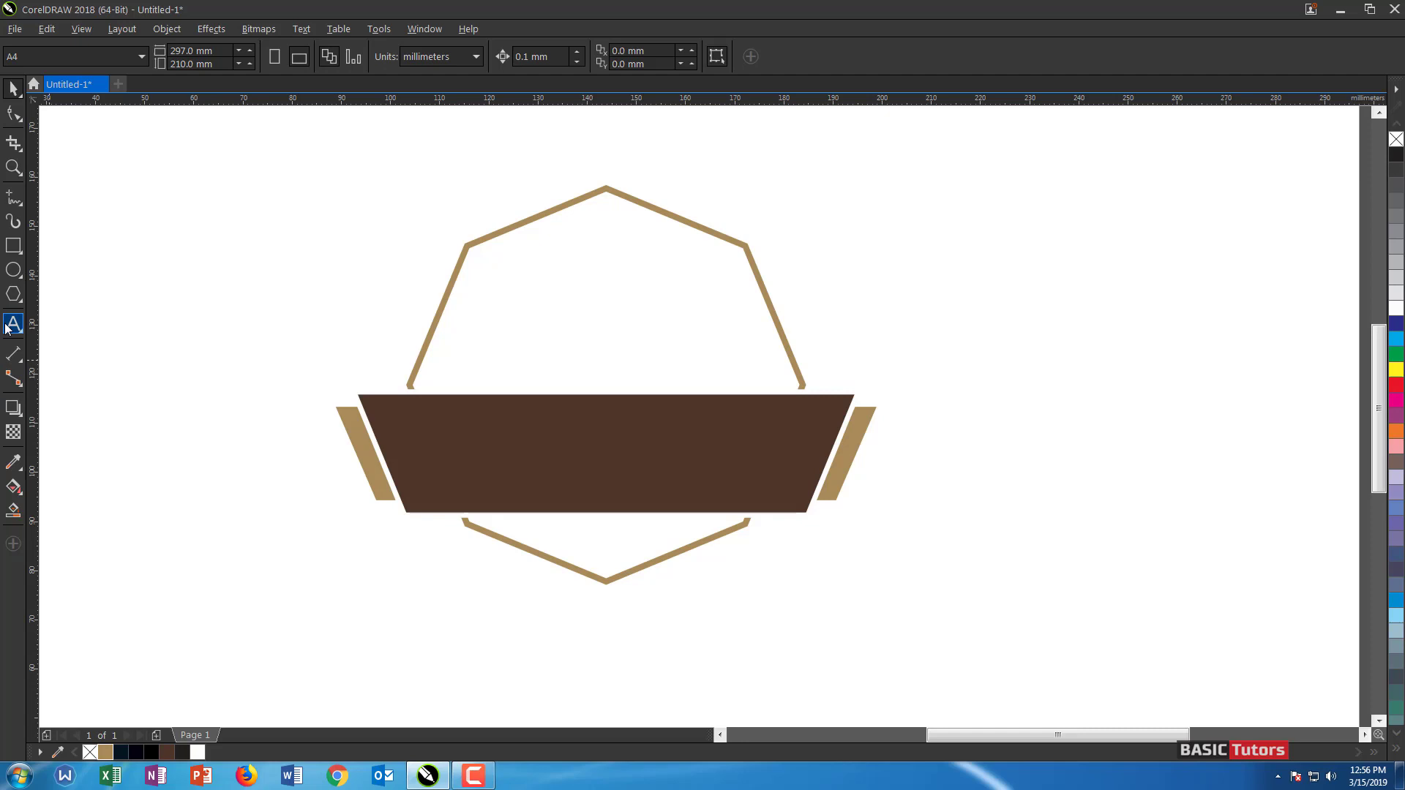
click(219, 294)
text(GEORGE)
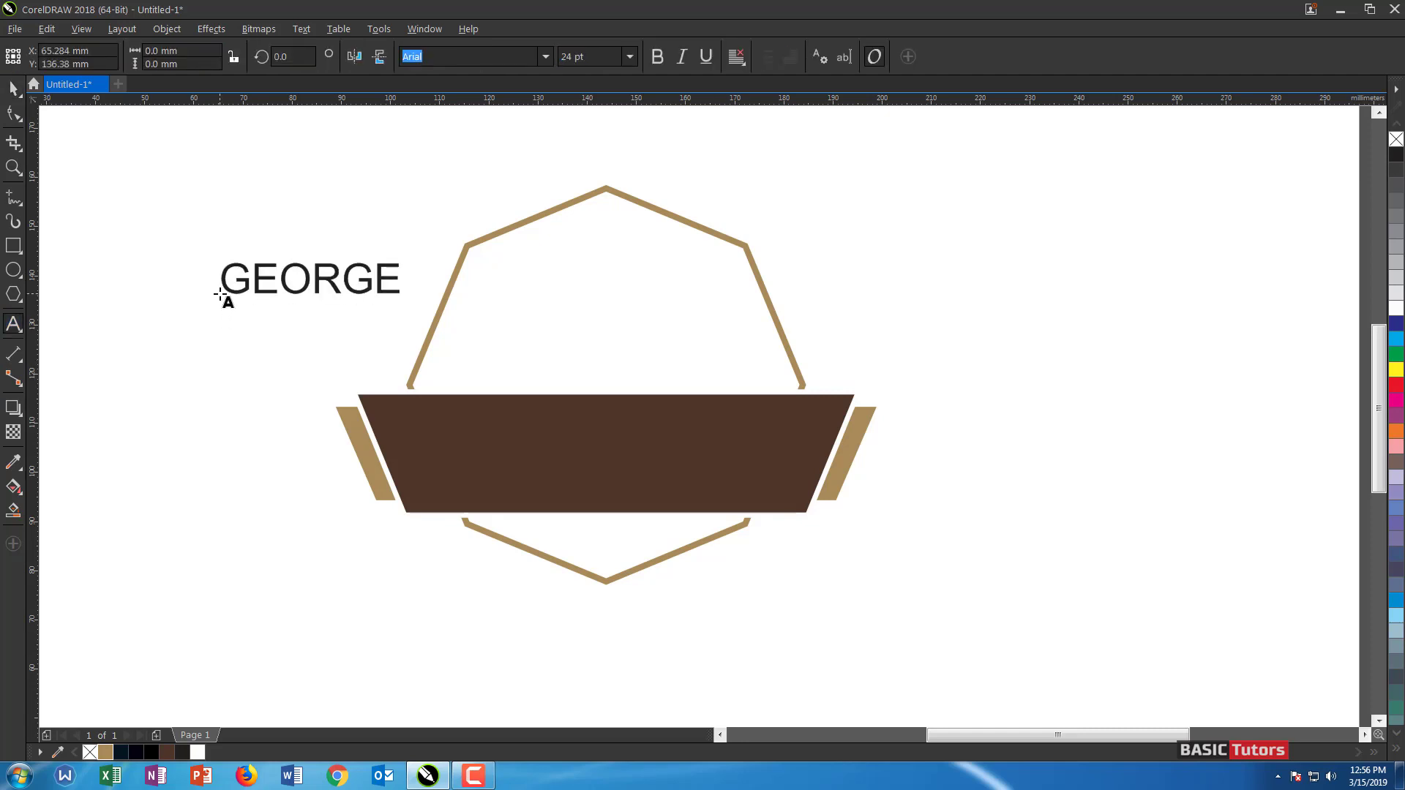
key(ctrl+space)
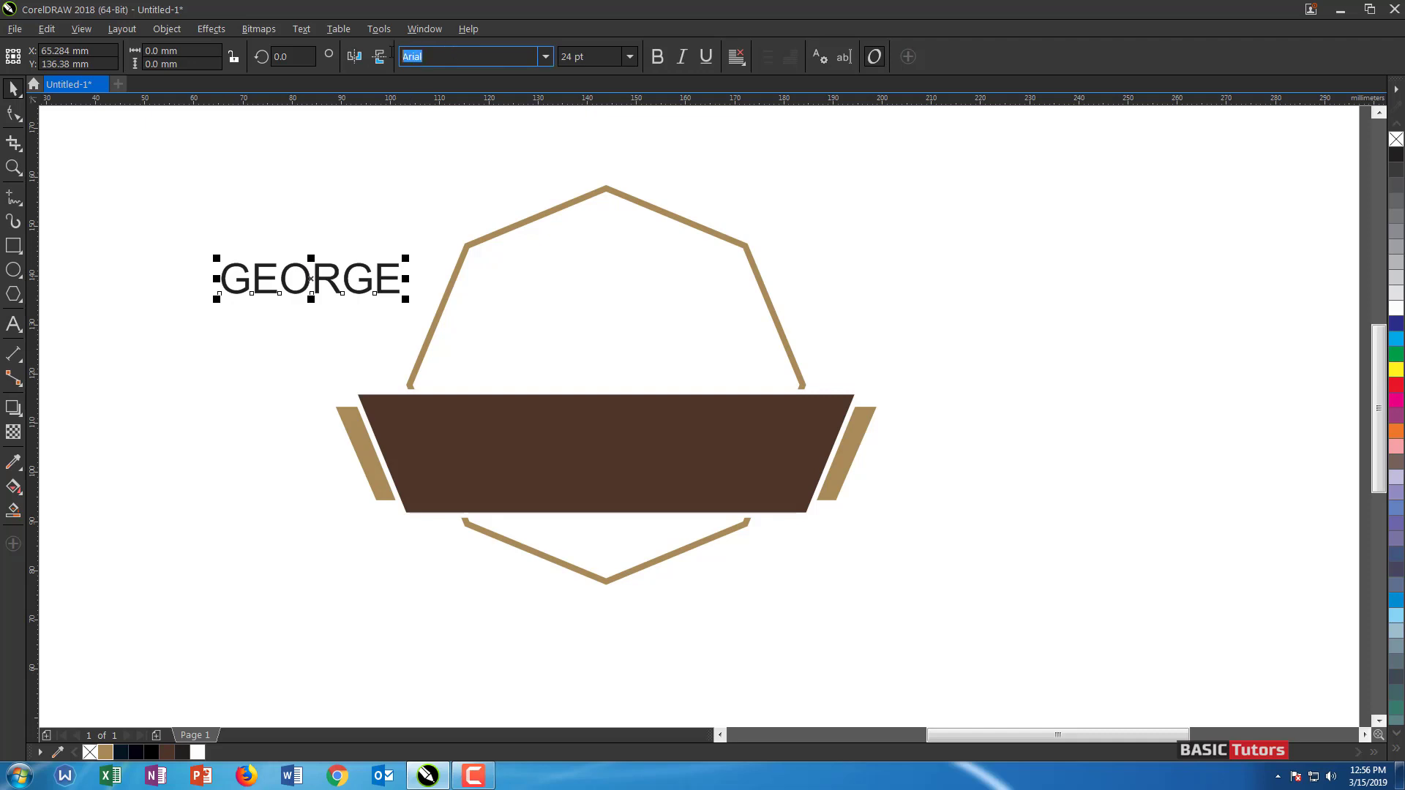
text(Norwester)
key(Return)
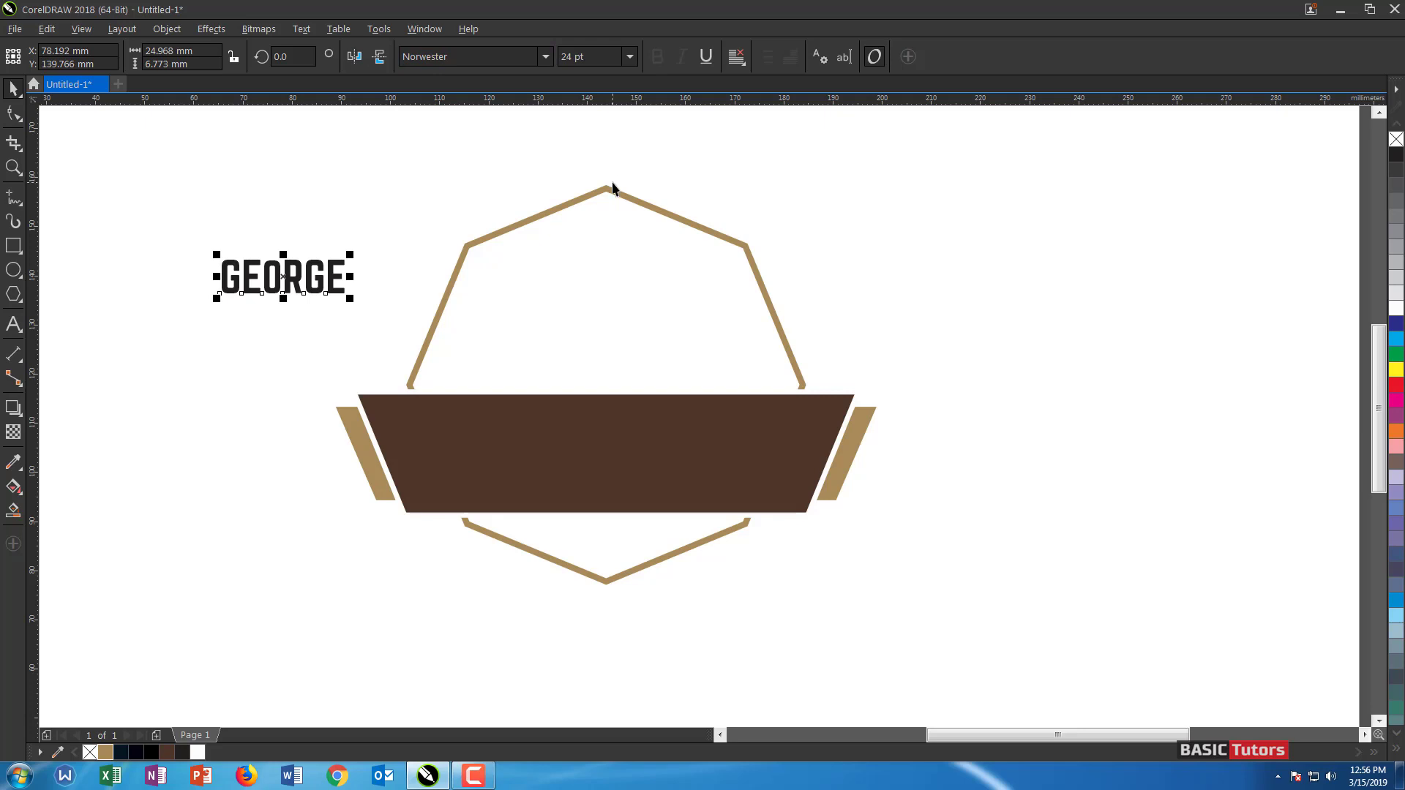
Place the GEORGE text on the brown banner at 50 pt with a white fill
click(595, 55)
text(50)
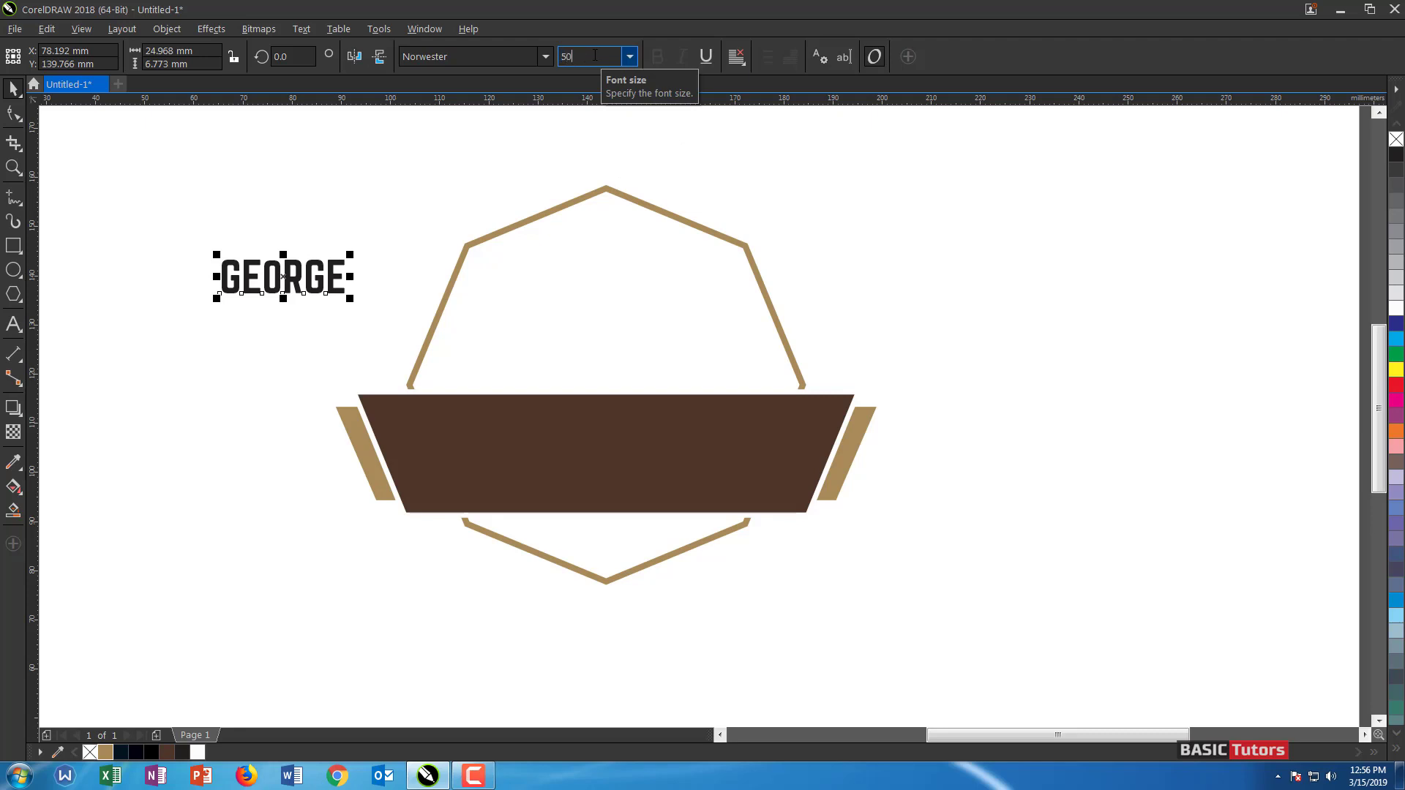
key(Return)
drag(370, 269, 598, 458)
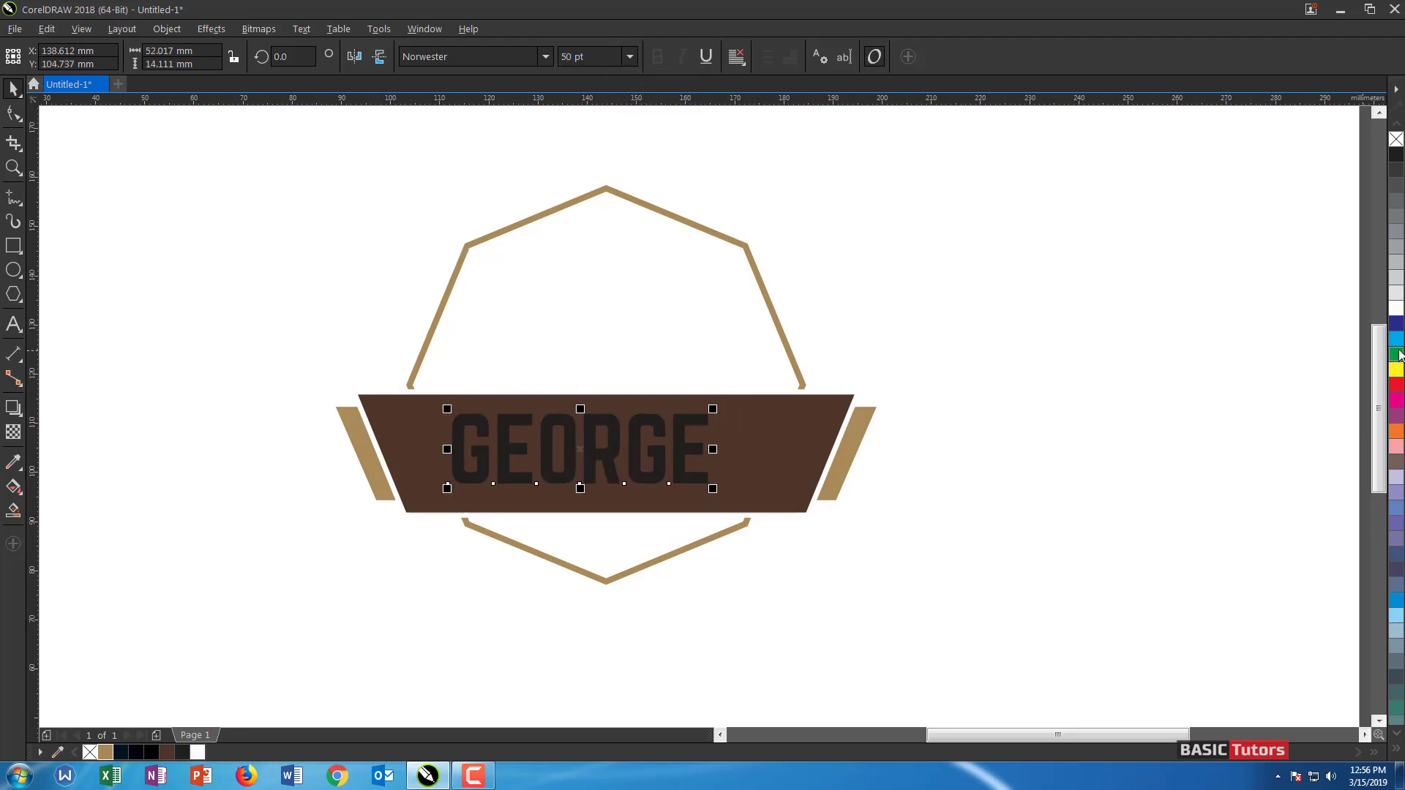
Widen the letter spacing of GEORGE to span most of the banner, and center the text on the brown trapezoid
click(13, 113)
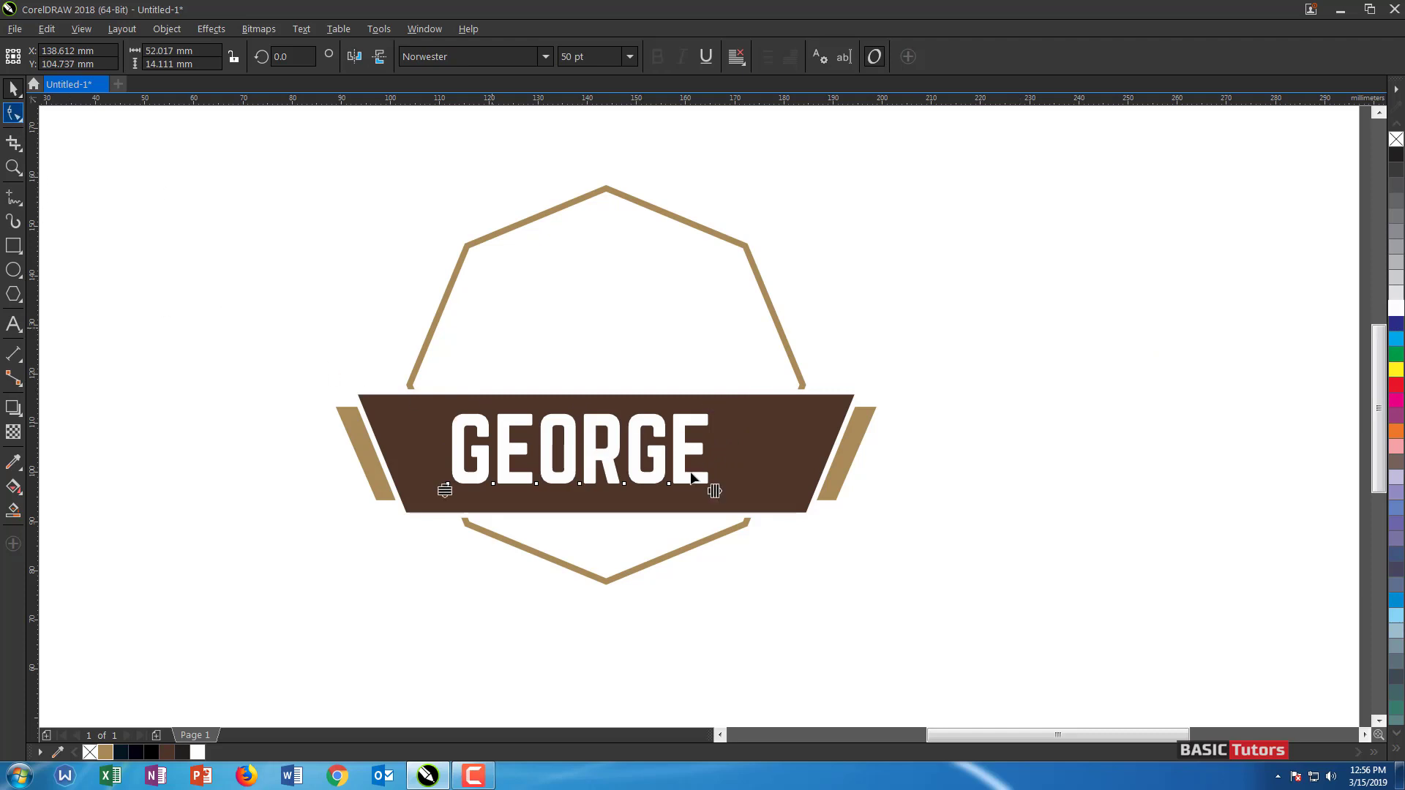
drag(762, 489, 781, 486)
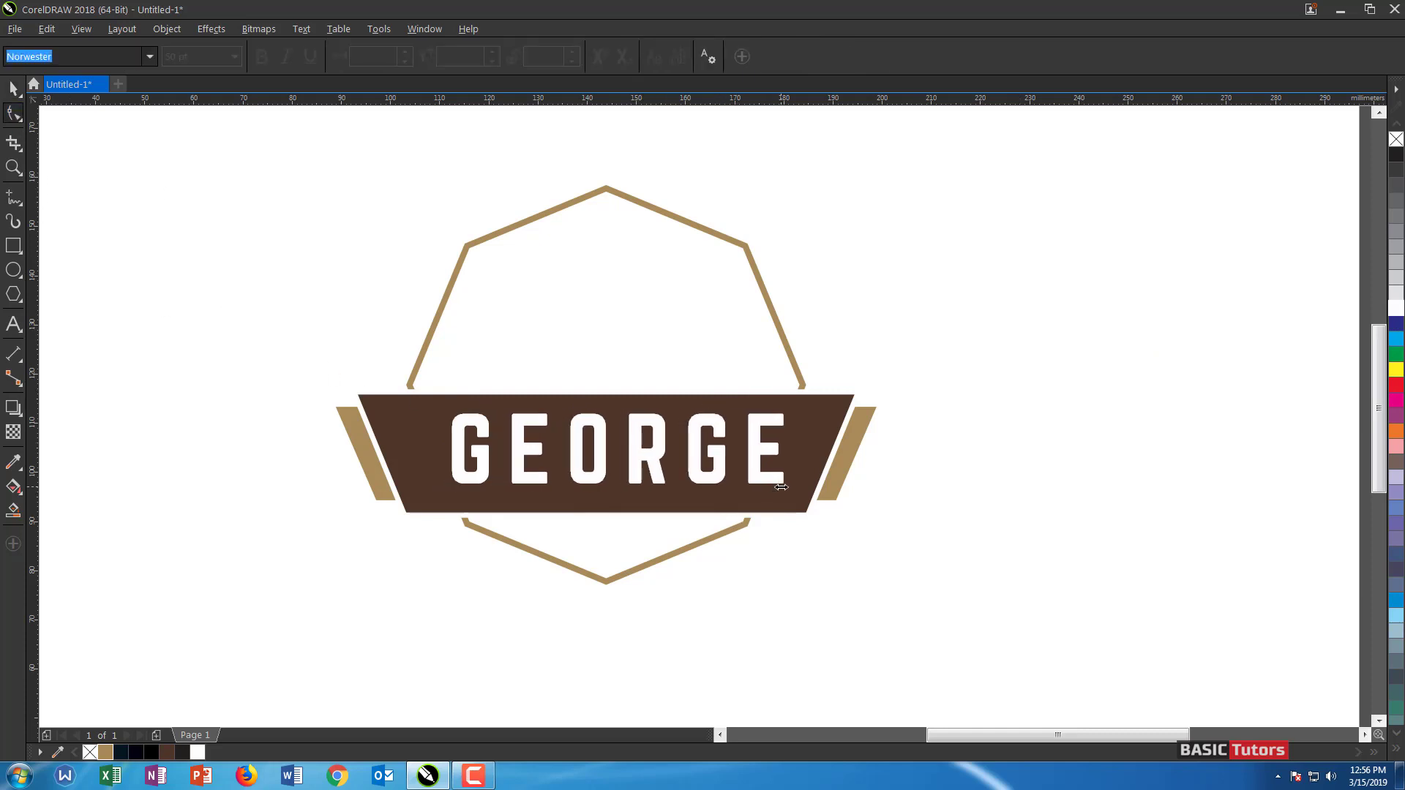
key(space)
click(804, 433)
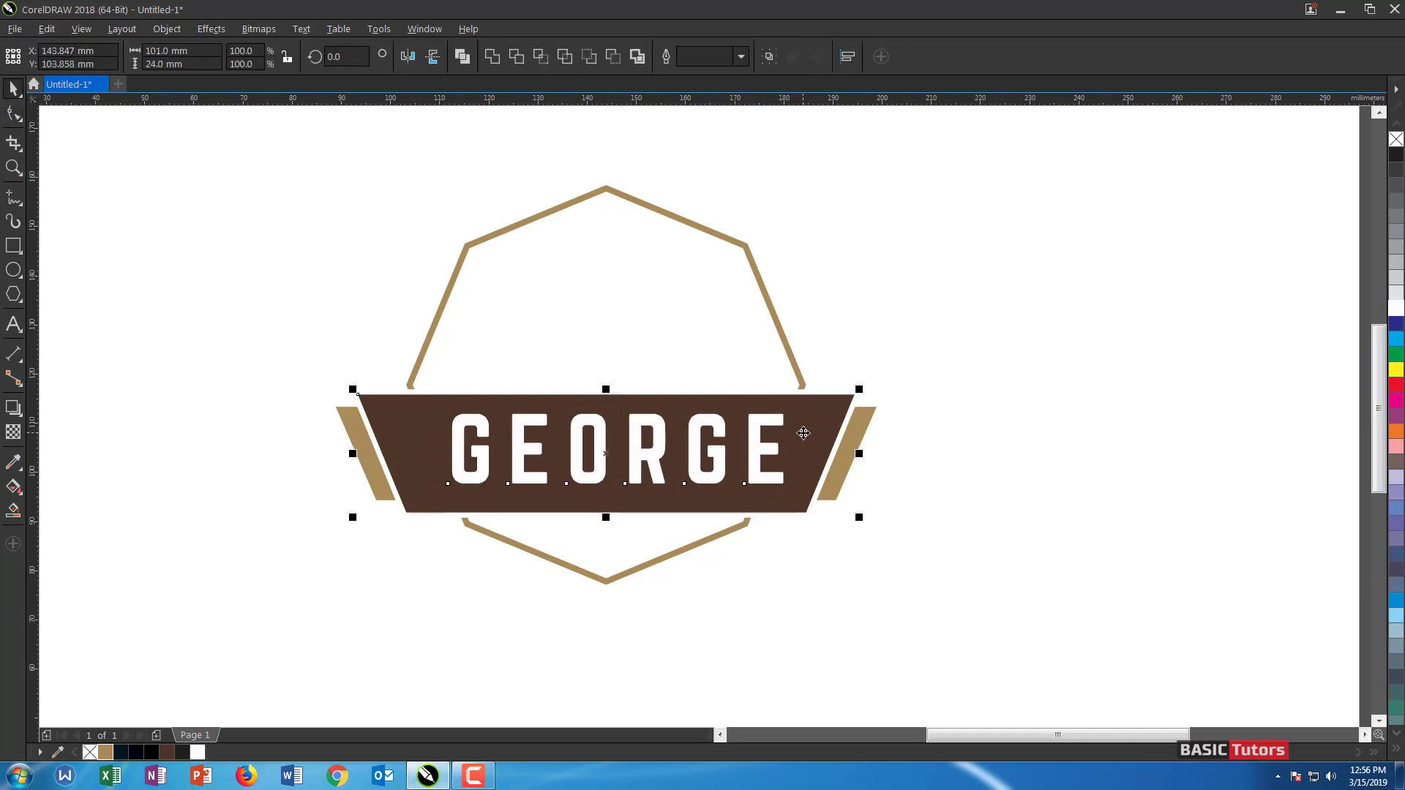
click(1051, 437)
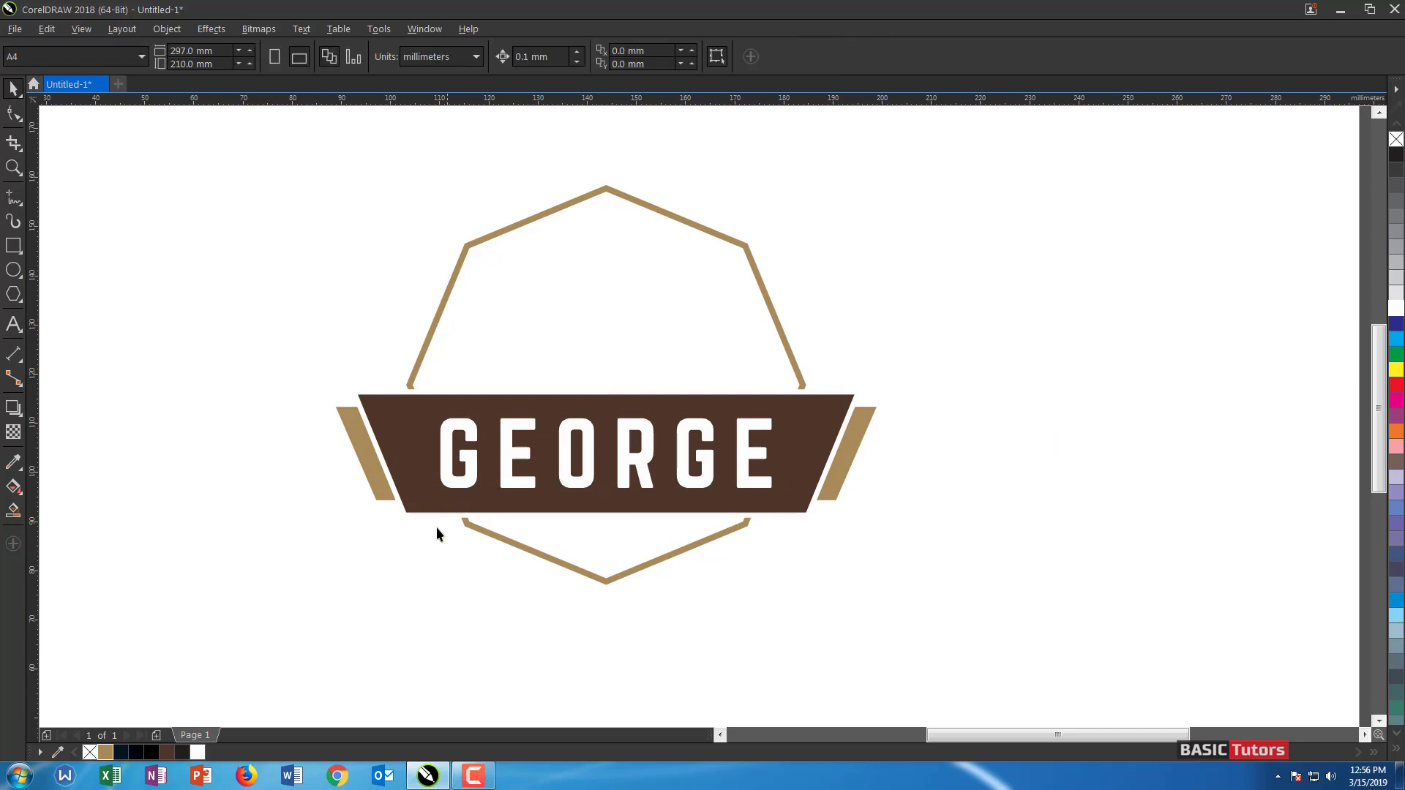
Draw a five-pointed star and place it below the banner inside the octagon's lower part, about 5.3 mm wide
click(21, 300)
click(54, 315)
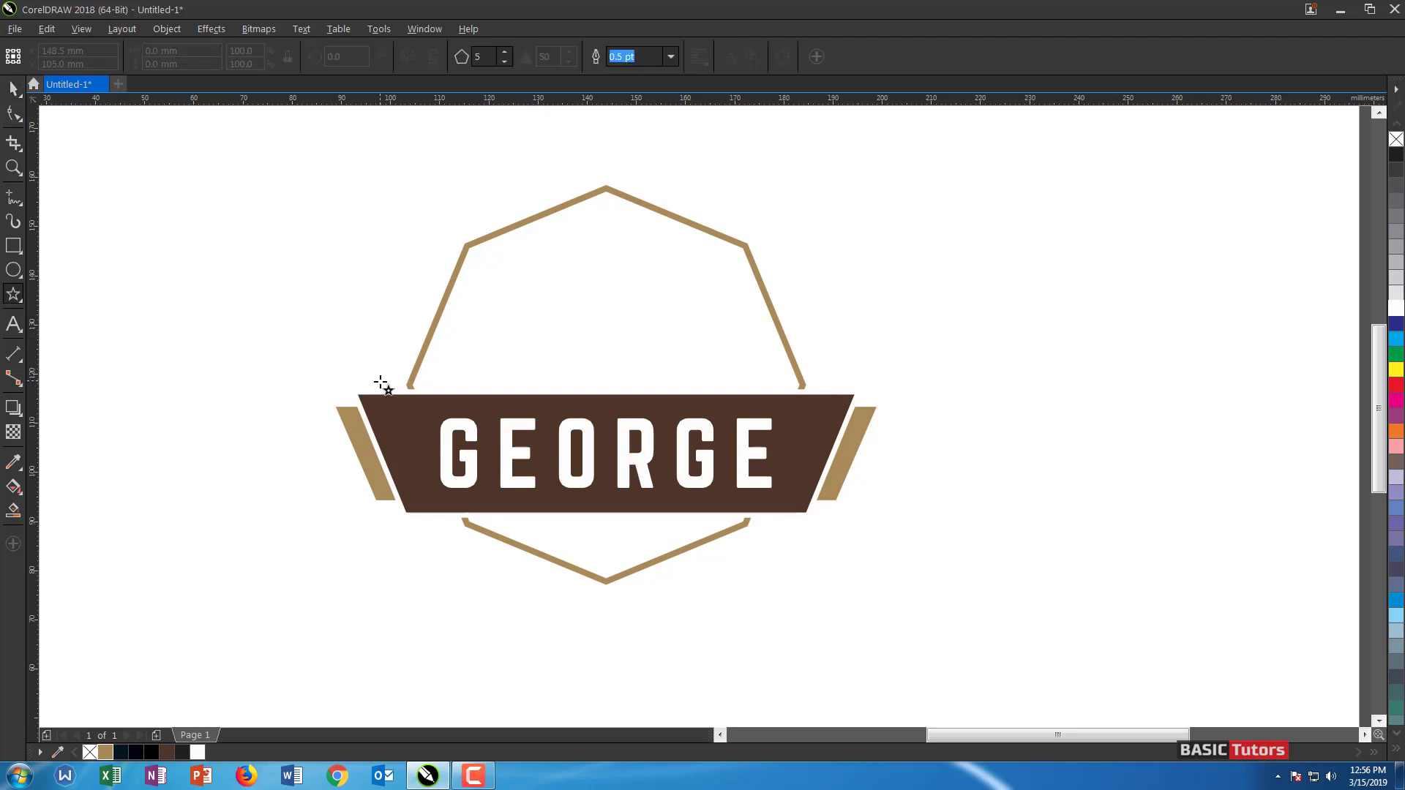
drag(255, 225, 287, 251)
key(space)
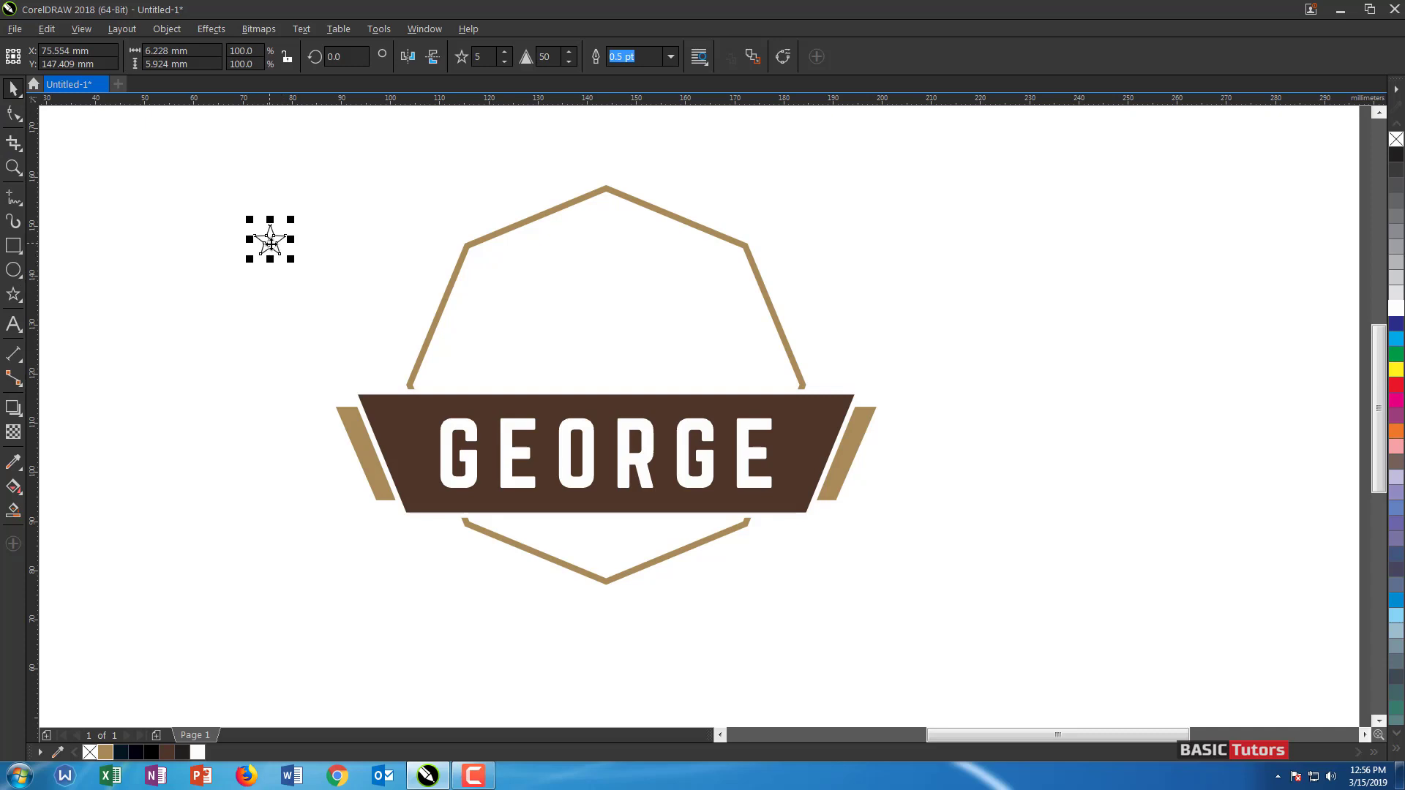
drag(270, 244, 629, 519)
Center the star horizontally on the octagon
click(656, 559)
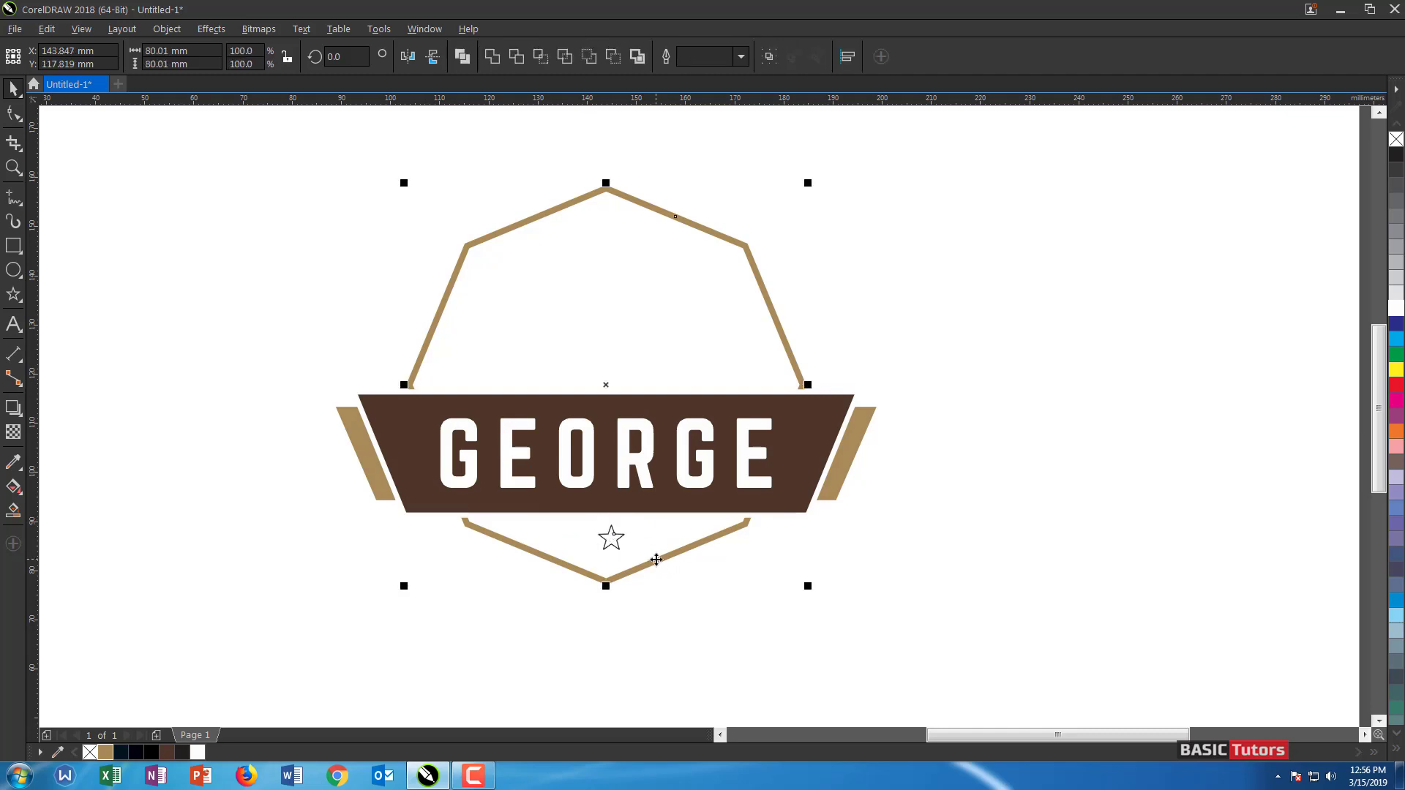
click(637, 561)
click(612, 542)
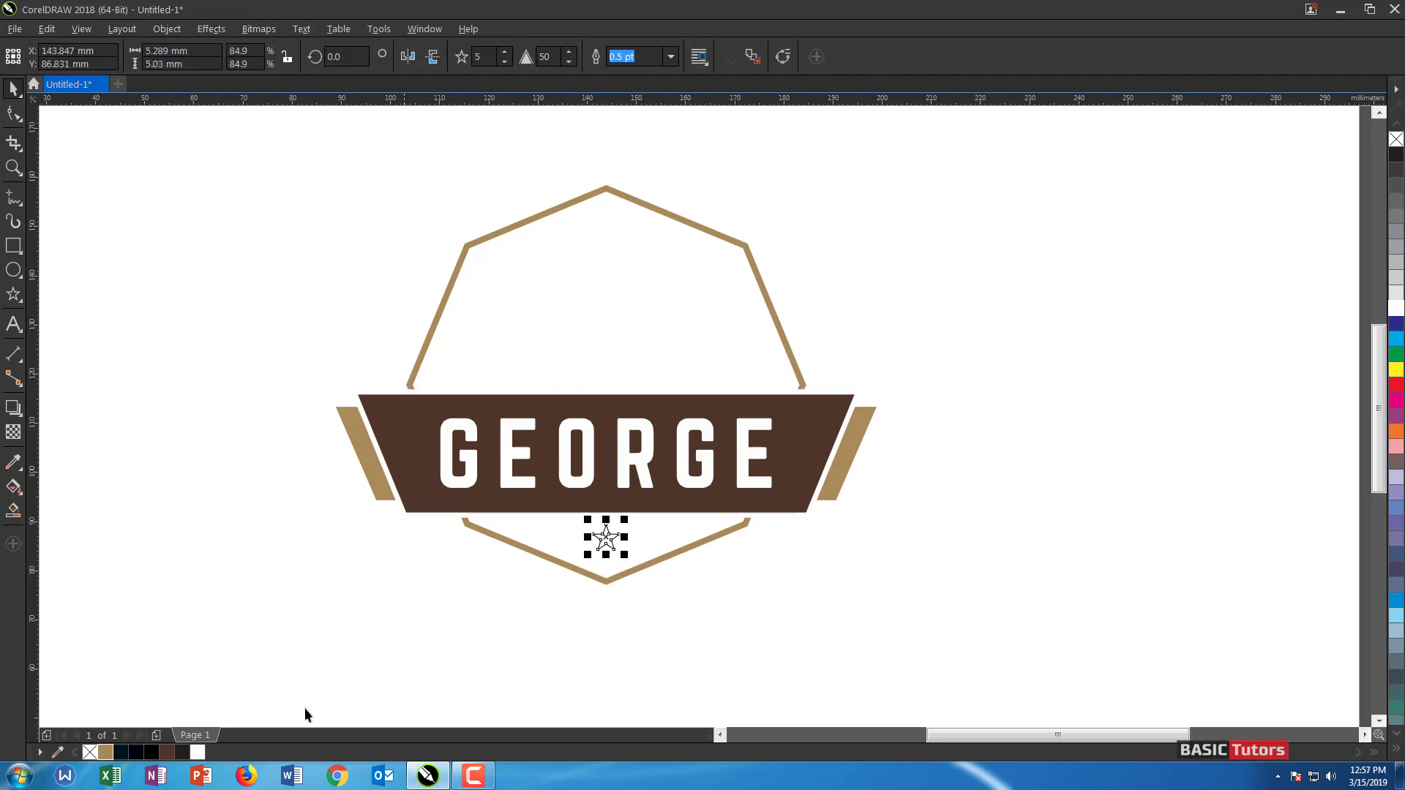
Fill the star with the octagon's gold and remove its outline
click(105, 752)
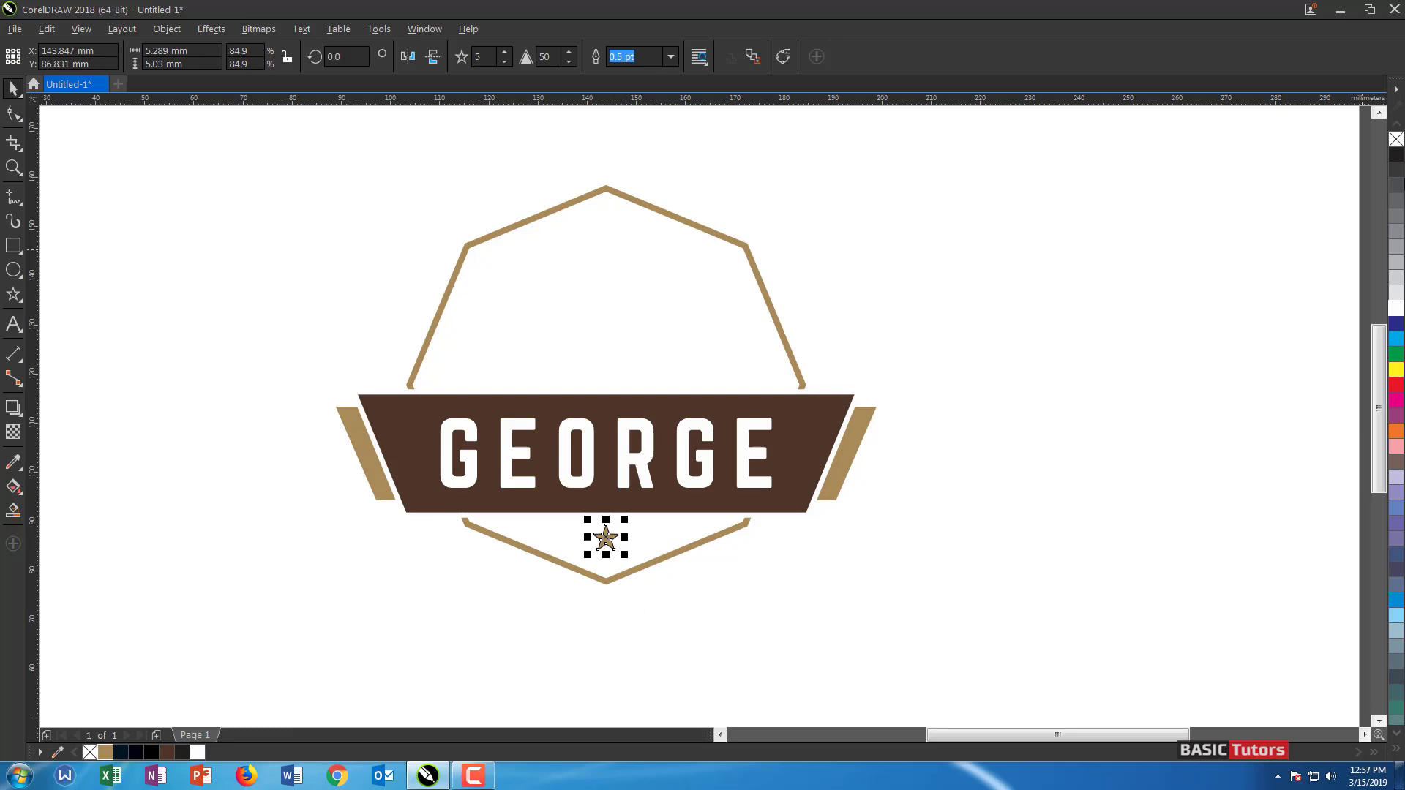
right_click(1396, 139)
click(1095, 450)
Draw a circle about 1.3 mm in diameter to the left of the star, filled gold with no outline
click(13, 270)
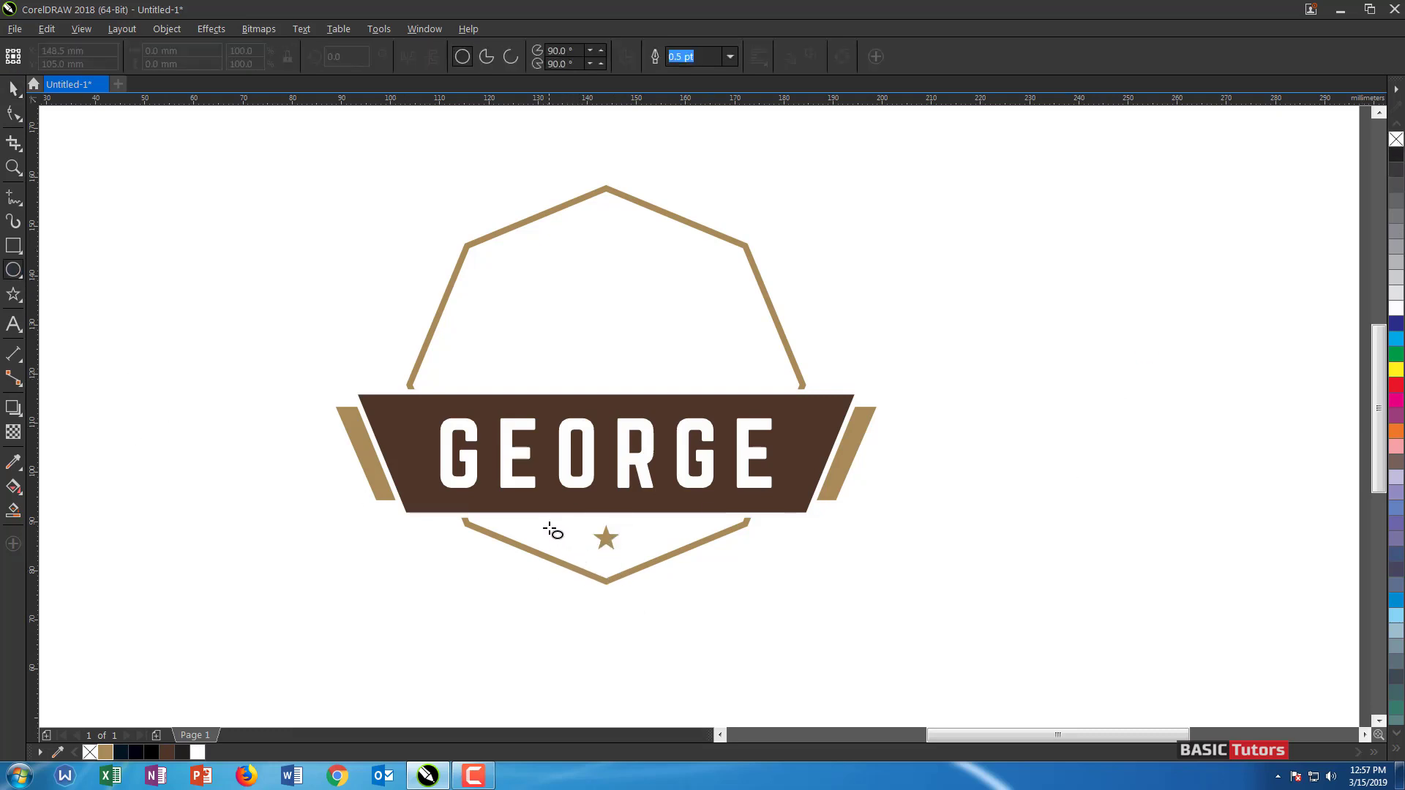
drag(556, 533, 558, 535)
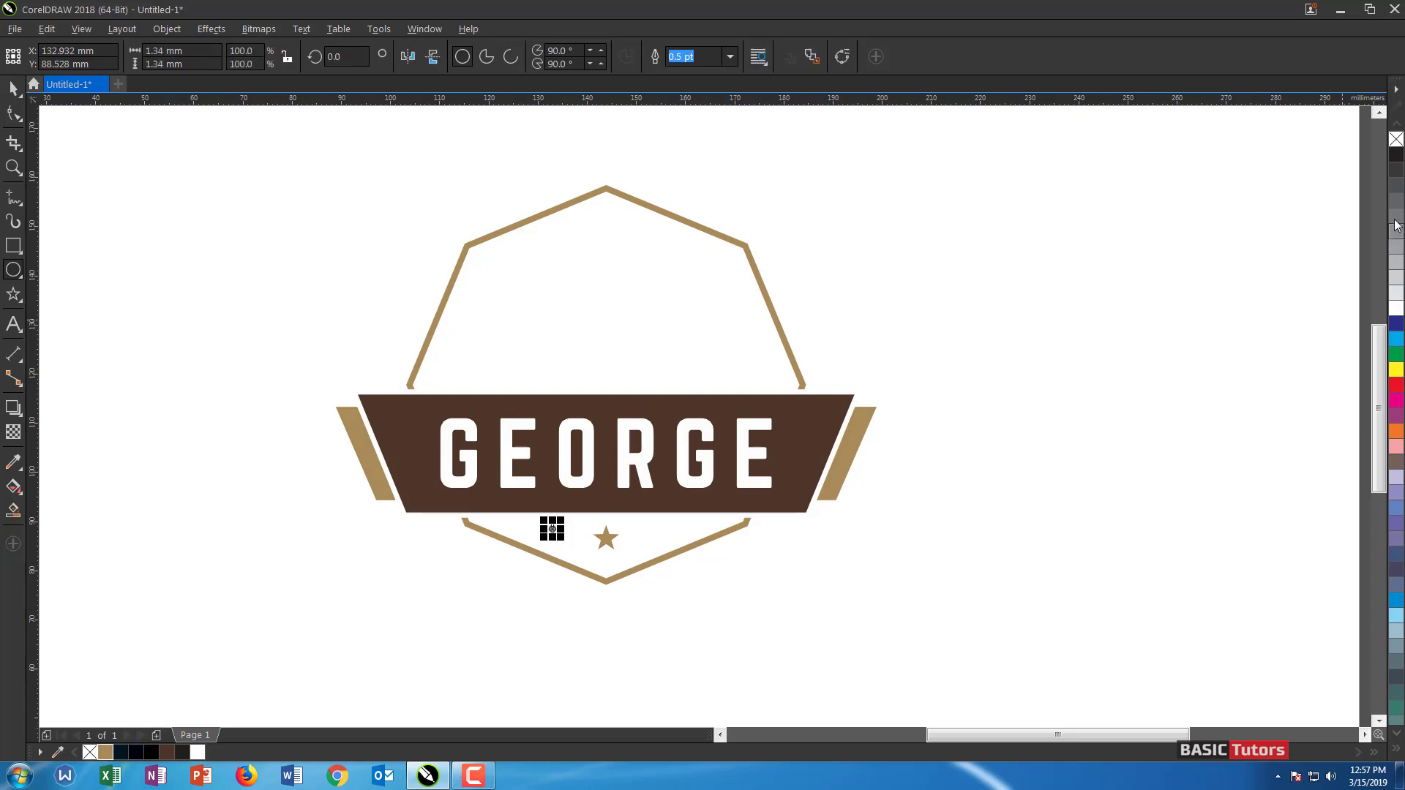
right_click(1396, 139)
click(14, 88)
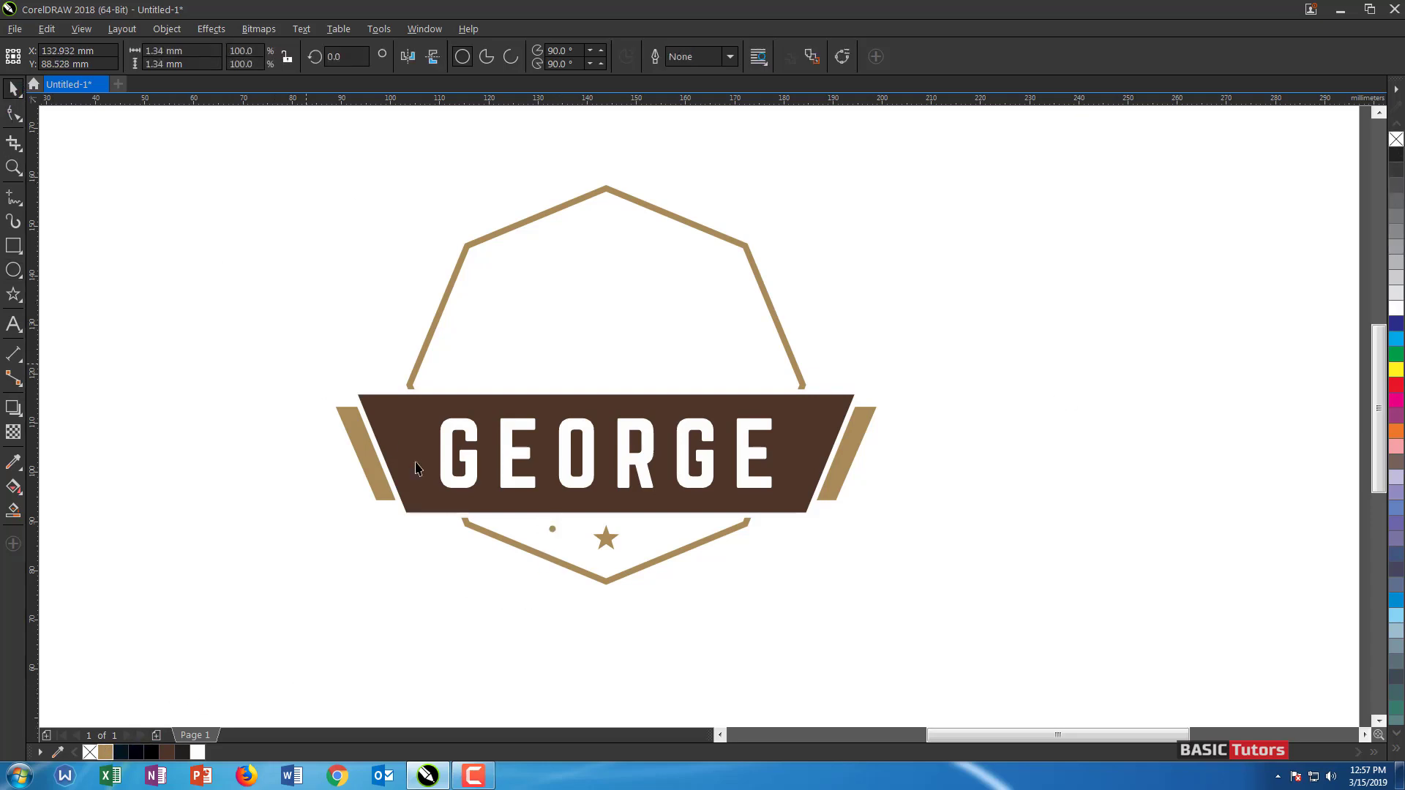
Duplicate the small gold dot to the right side of the star, level with the original
click(552, 528)
drag(552, 539, 656, 540)
click(761, 634)
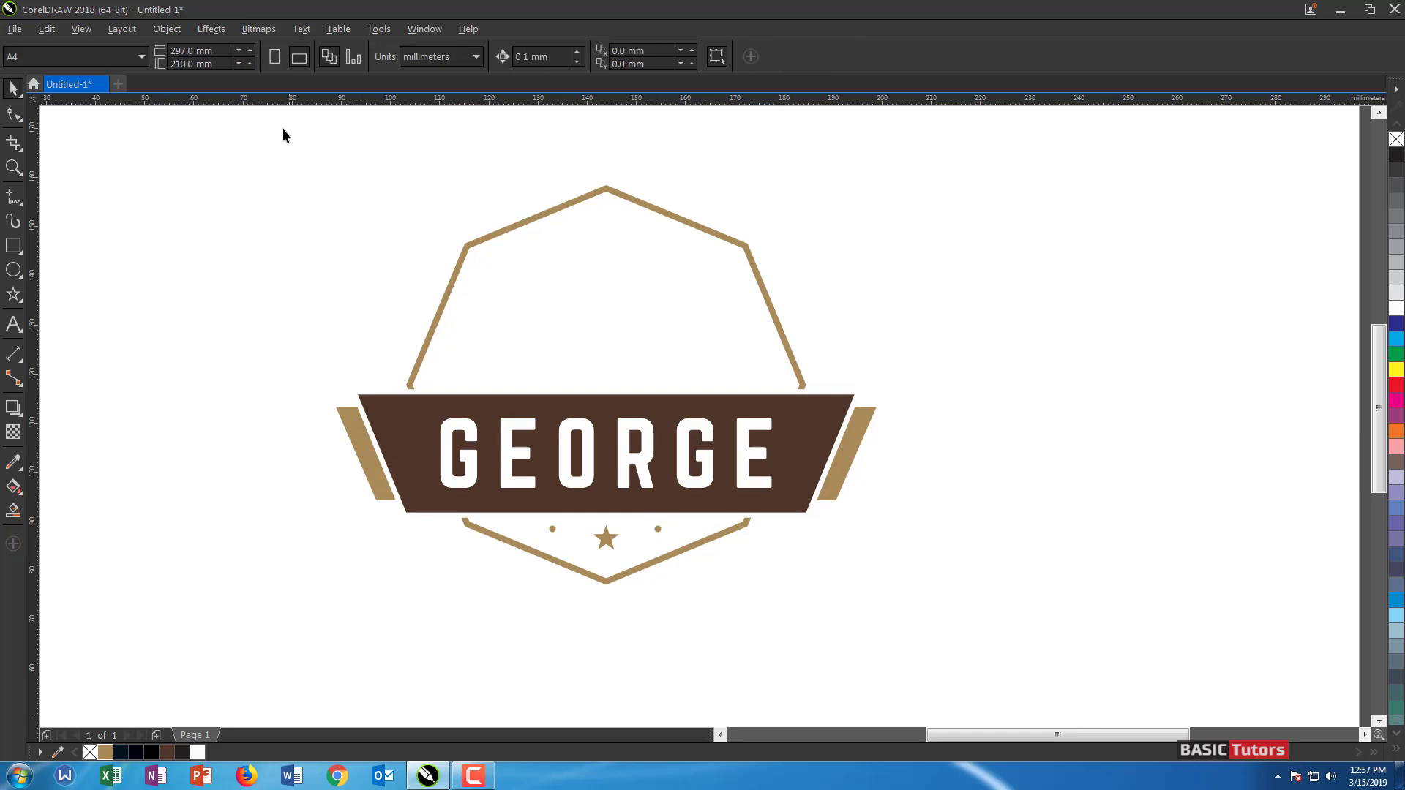
Draw a circle about 24.6 mm in diameter inside the octagon above the banner and convert it to a pie shape
click(12, 270)
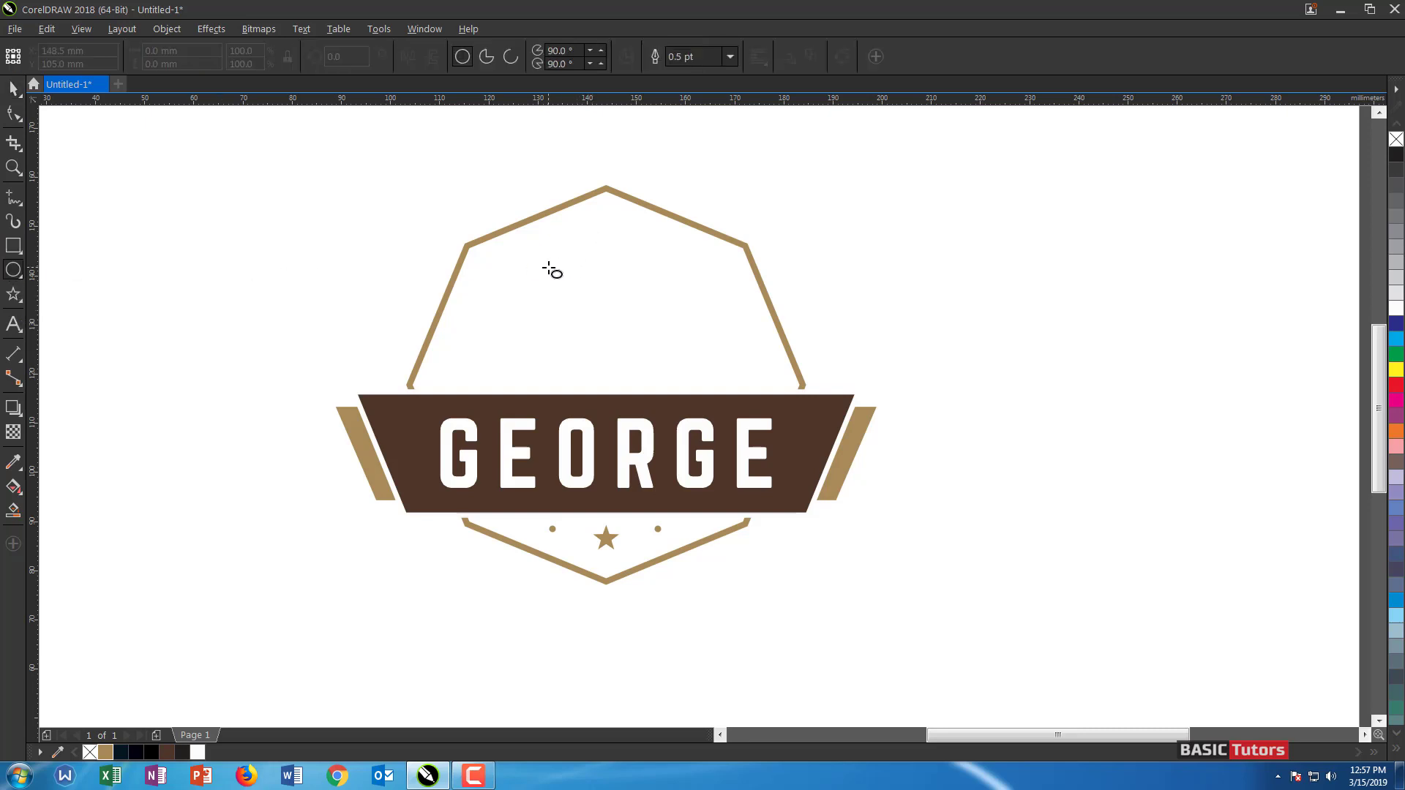
mouse_move(601, 303)
mouse_down()
mouse_move(715, 395)
mouse_move(664, 294)
mouse_up()
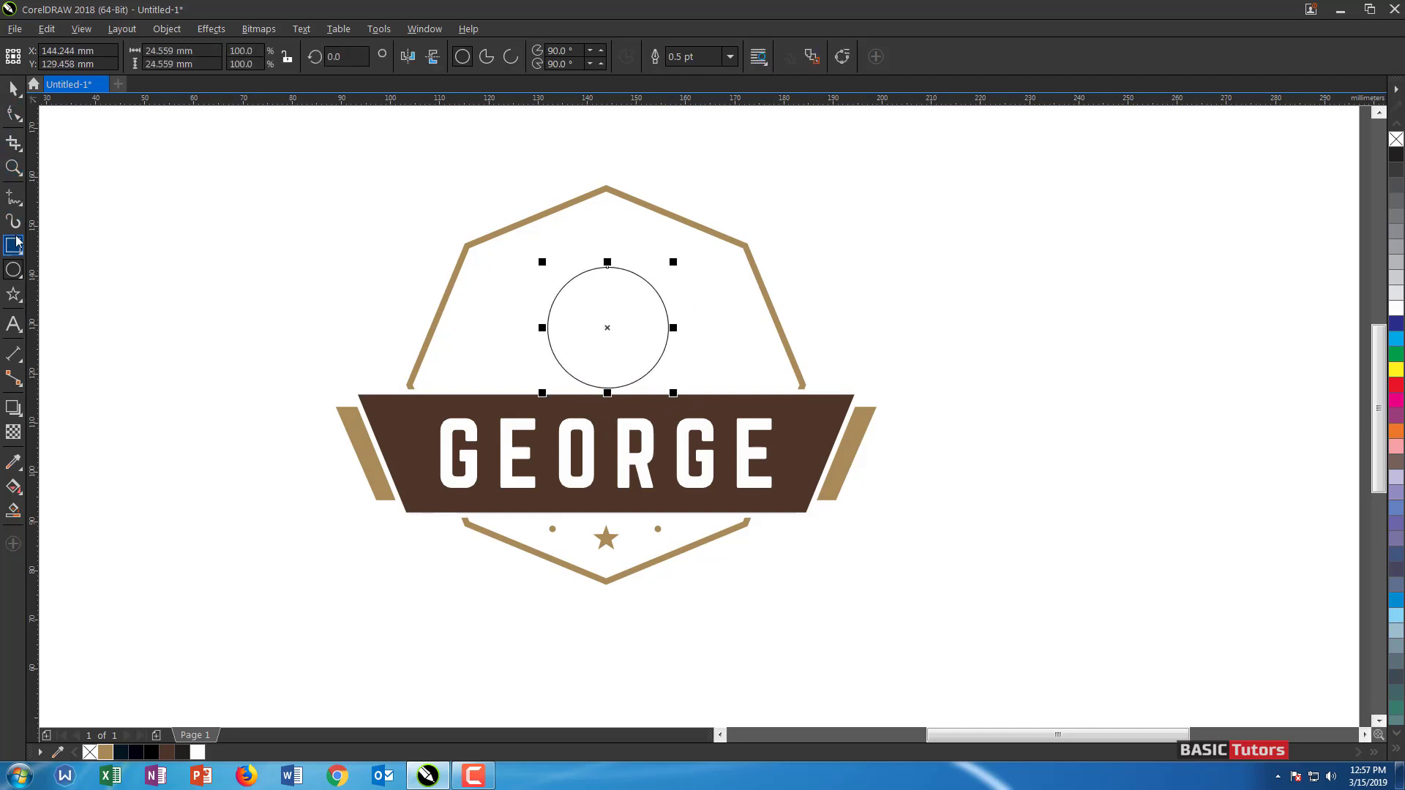
click(486, 57)
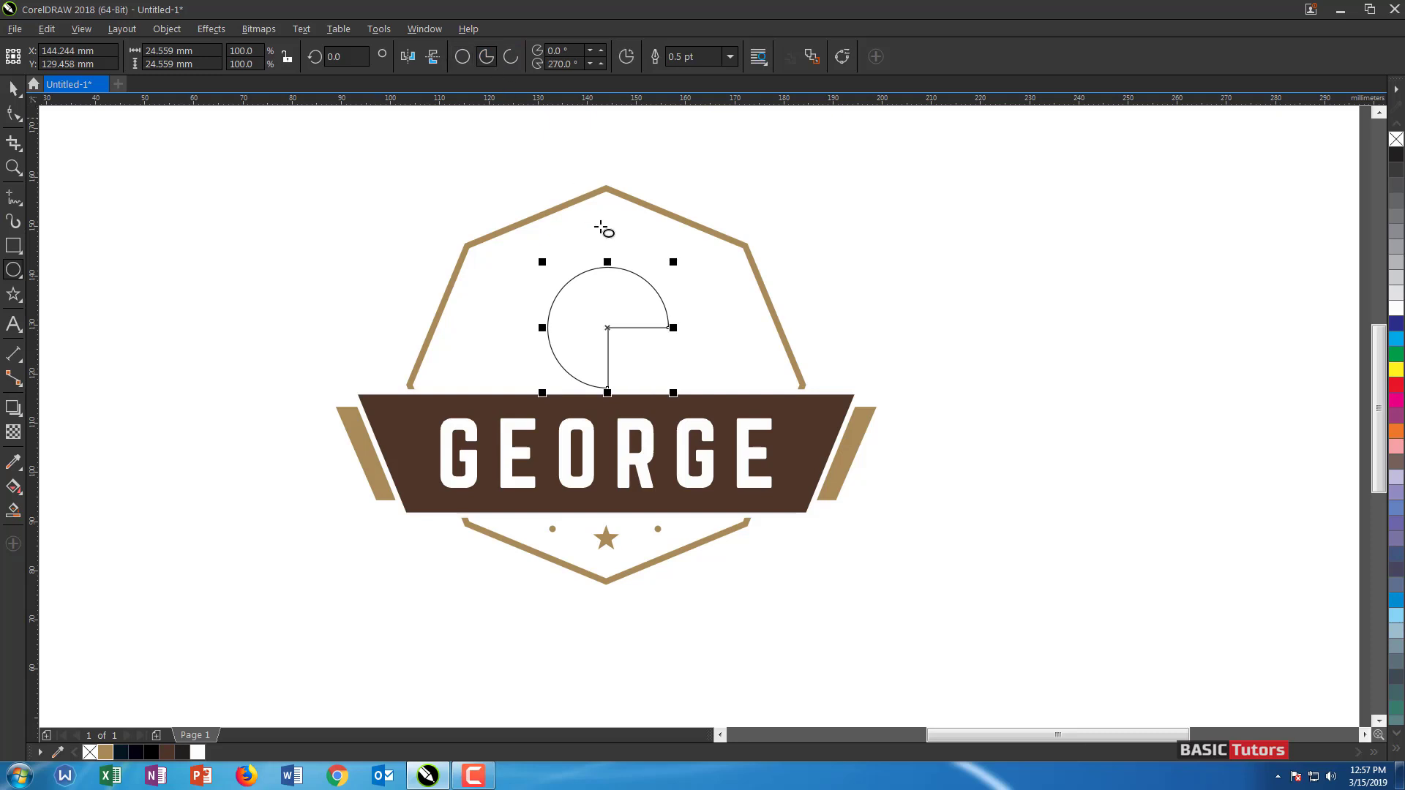
Reshape the pie into a closed lower half-circle and move it up about 5 mm away from the banner
click(13, 113)
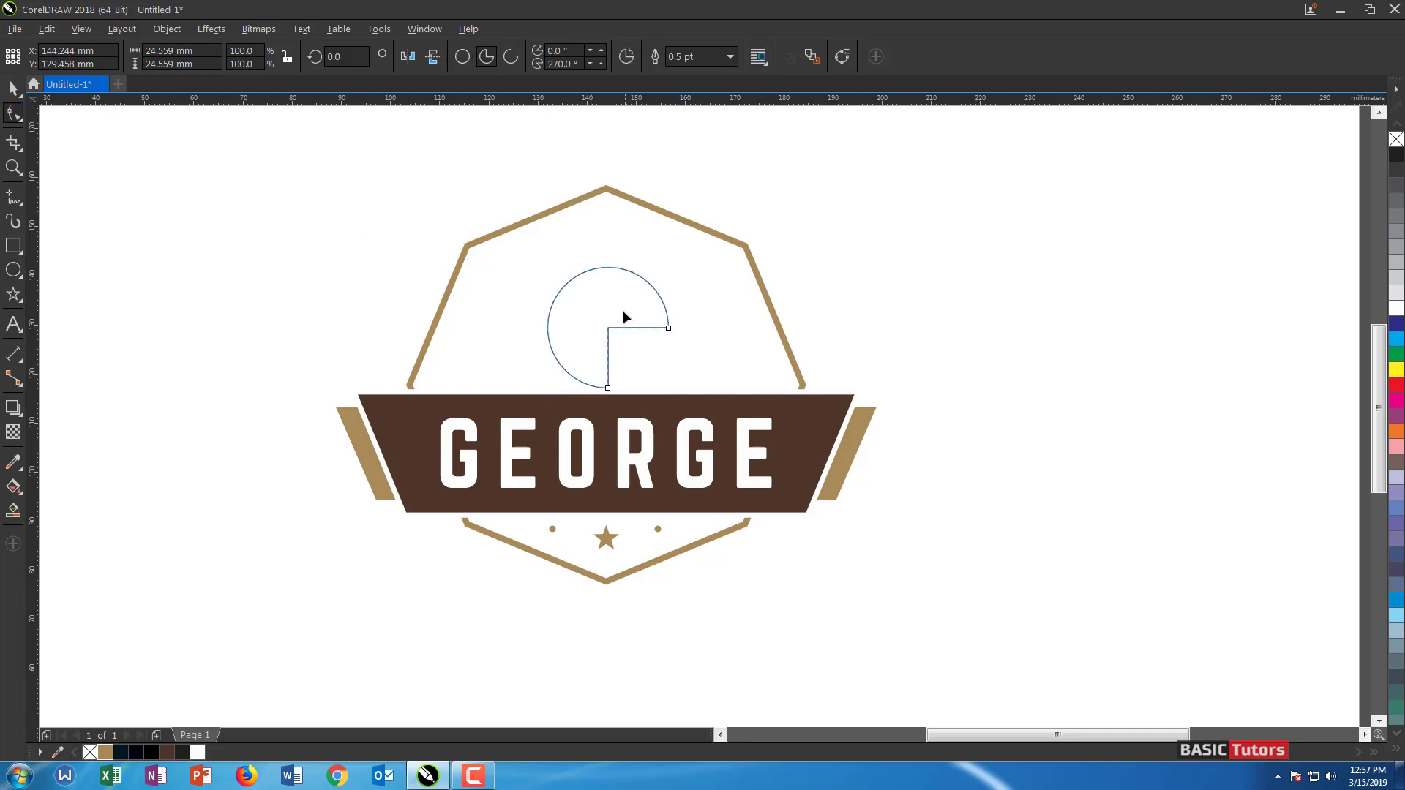
drag(611, 380, 511, 306)
drag(642, 332, 687, 329)
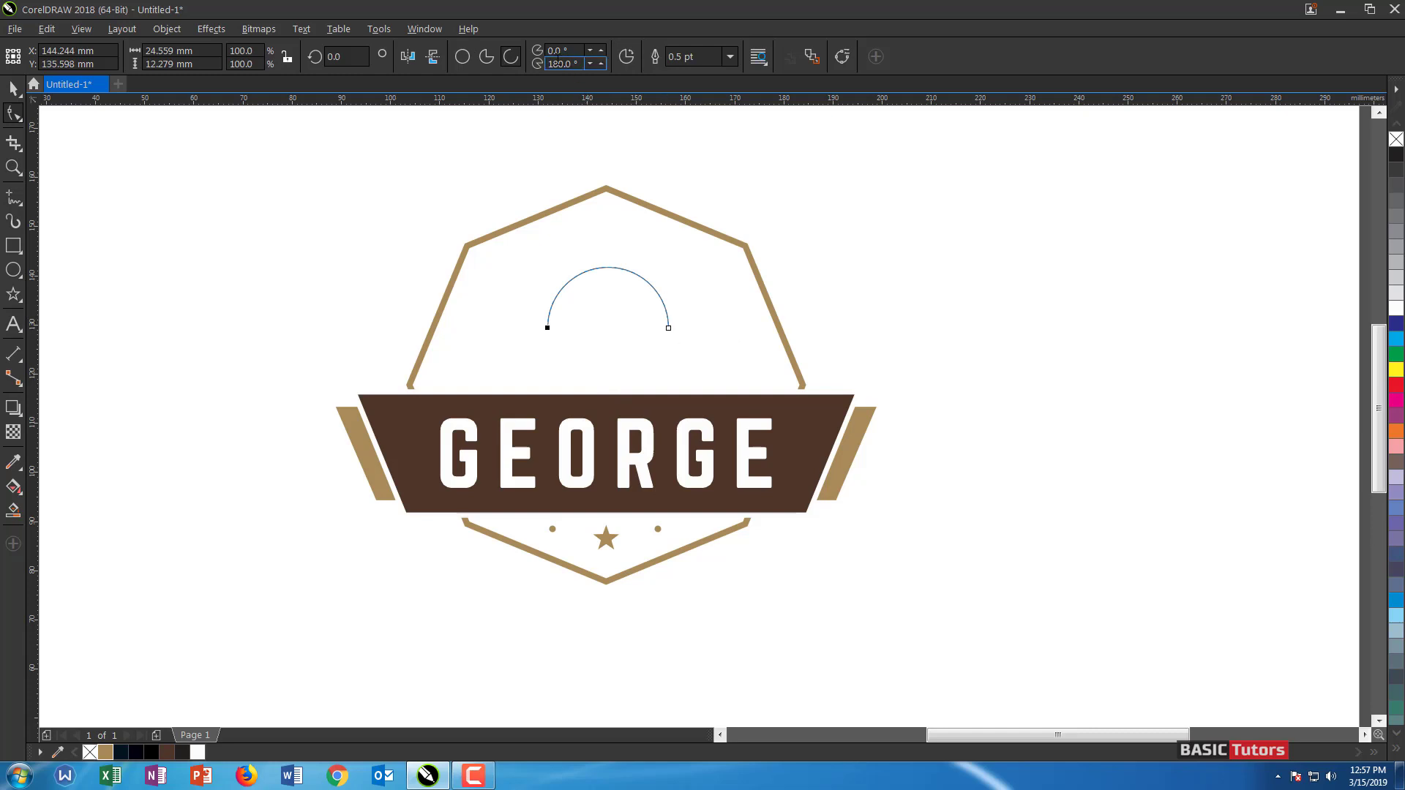
click(627, 57)
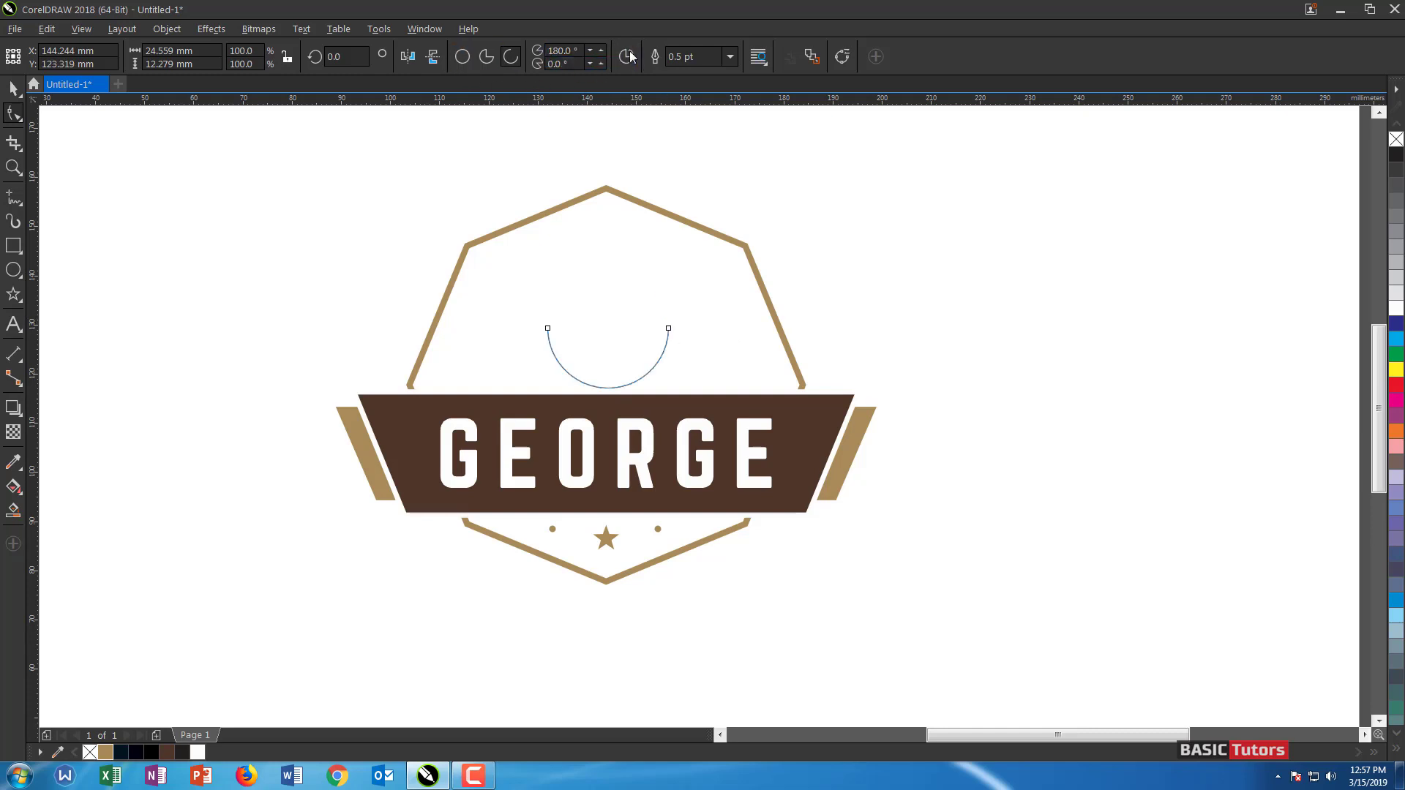
click(484, 59)
click(15, 89)
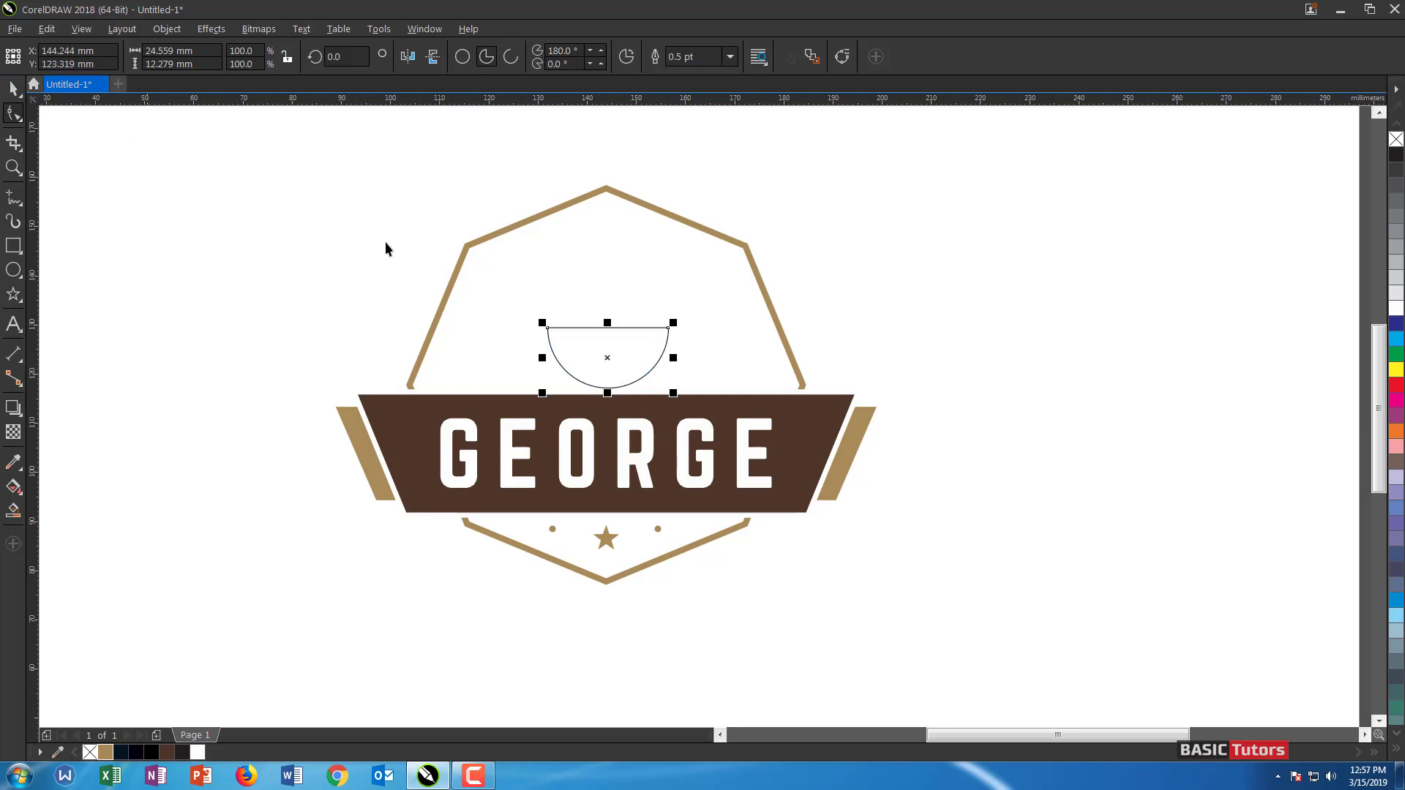
drag(608, 364, 614, 339)
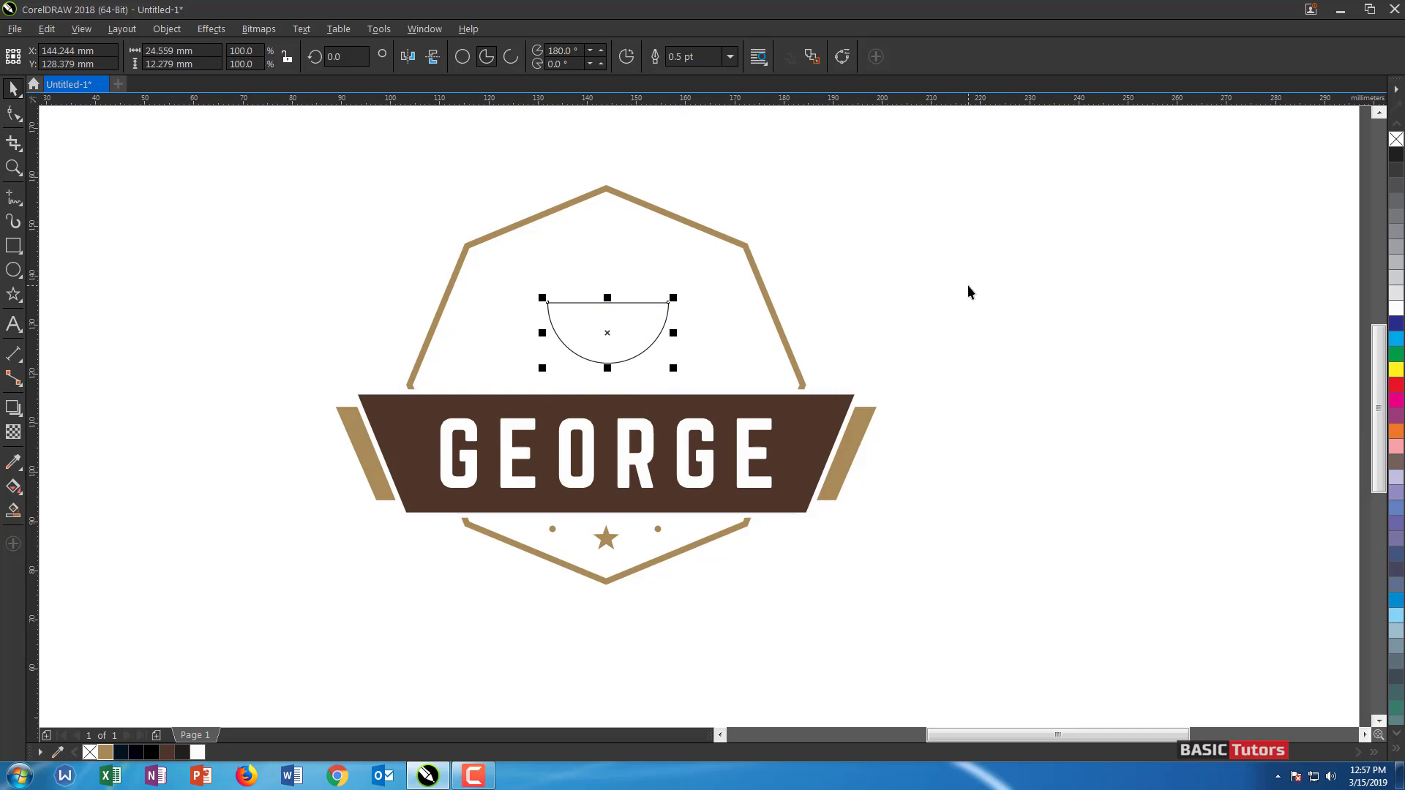
click(744, 328)
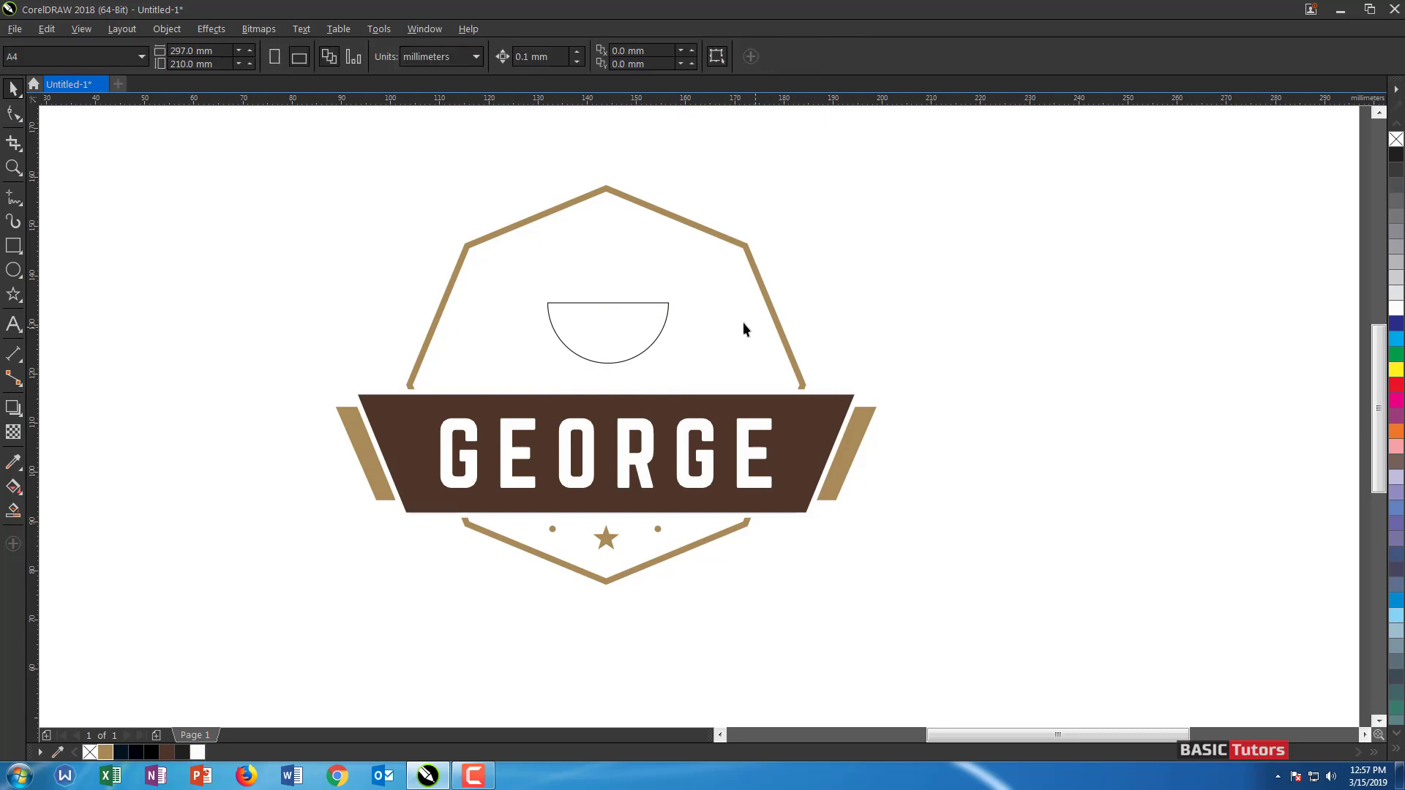
Create a smaller copy of the half-circle inside the original, about 18.9 mm wide and 8.9 mm high
click(667, 318)
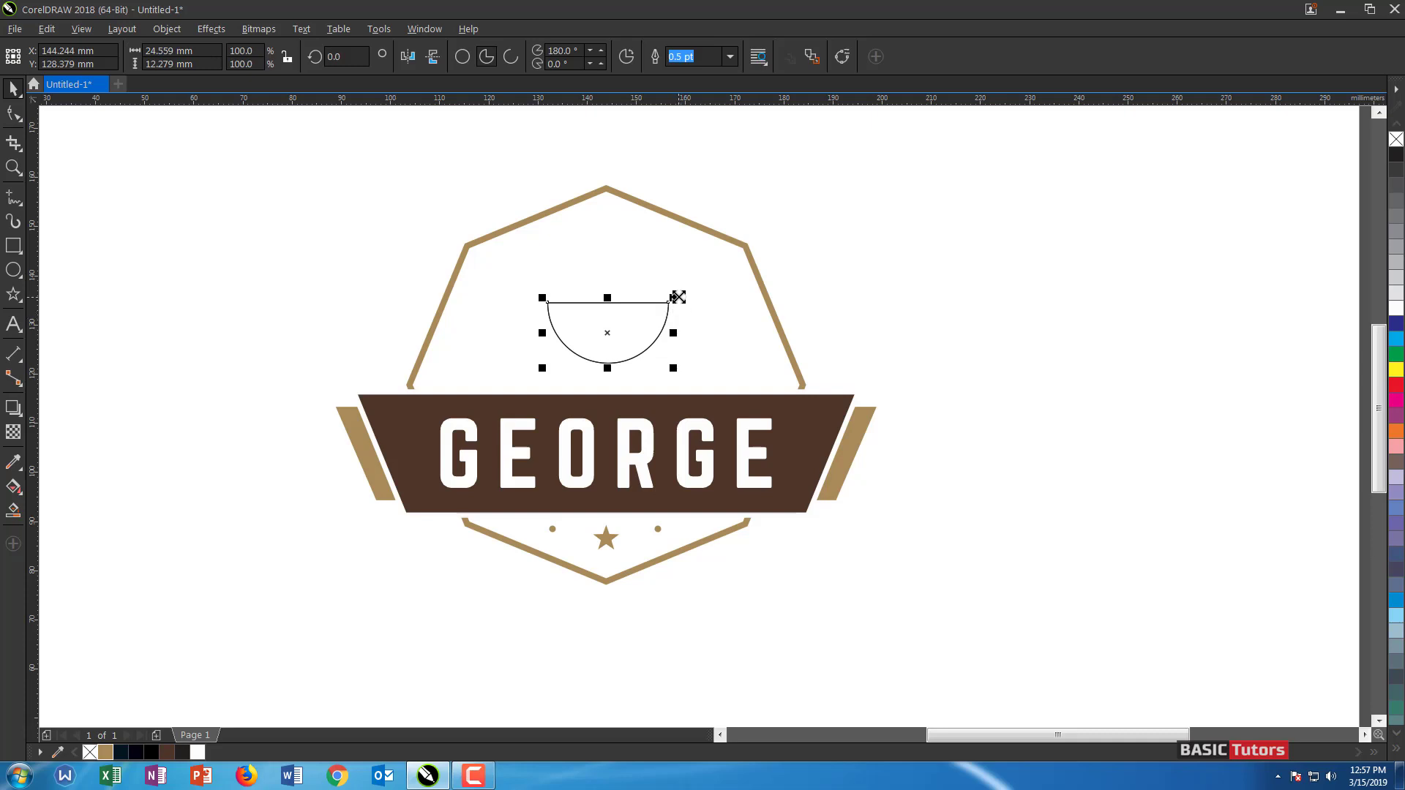
drag(673, 298, 666, 306)
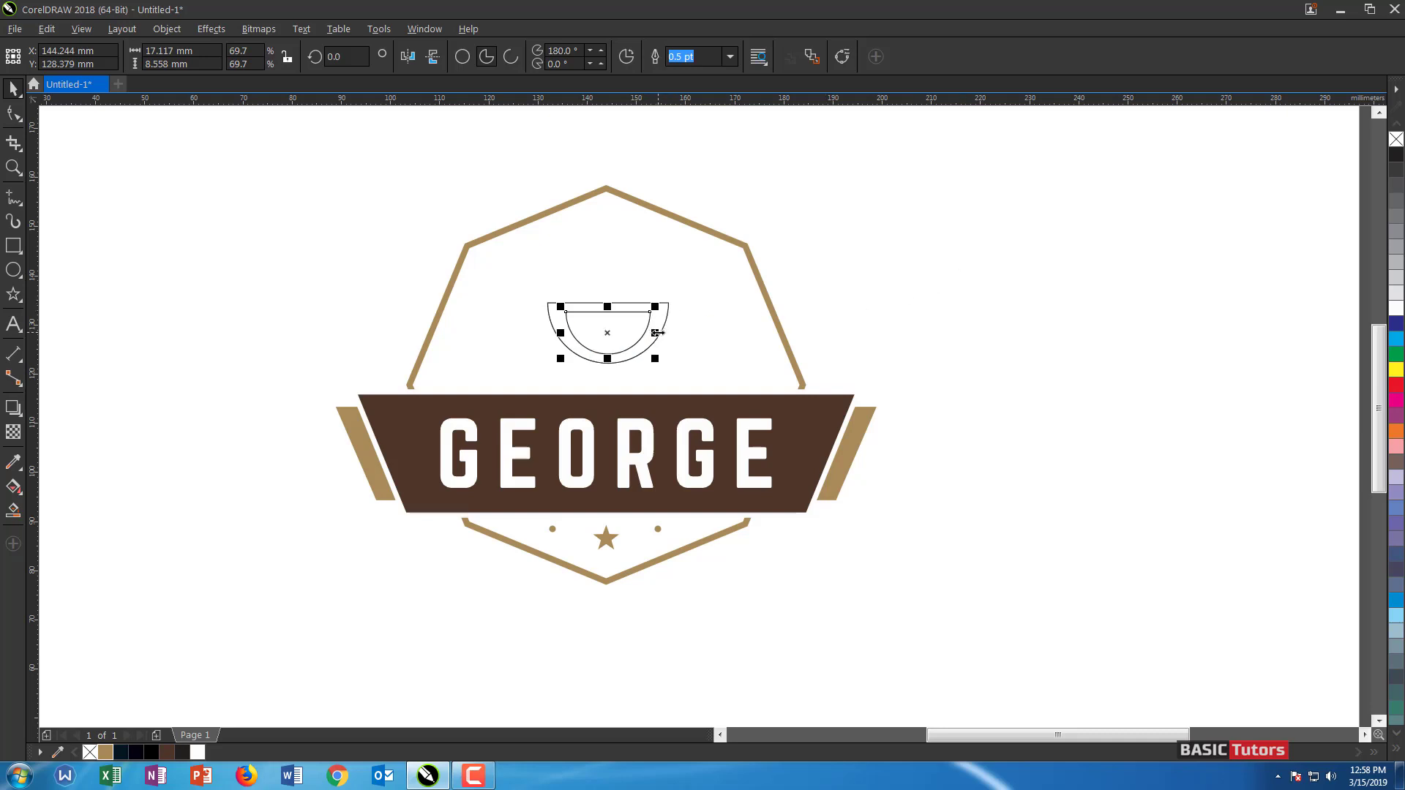
drag(655, 333, 609, 299)
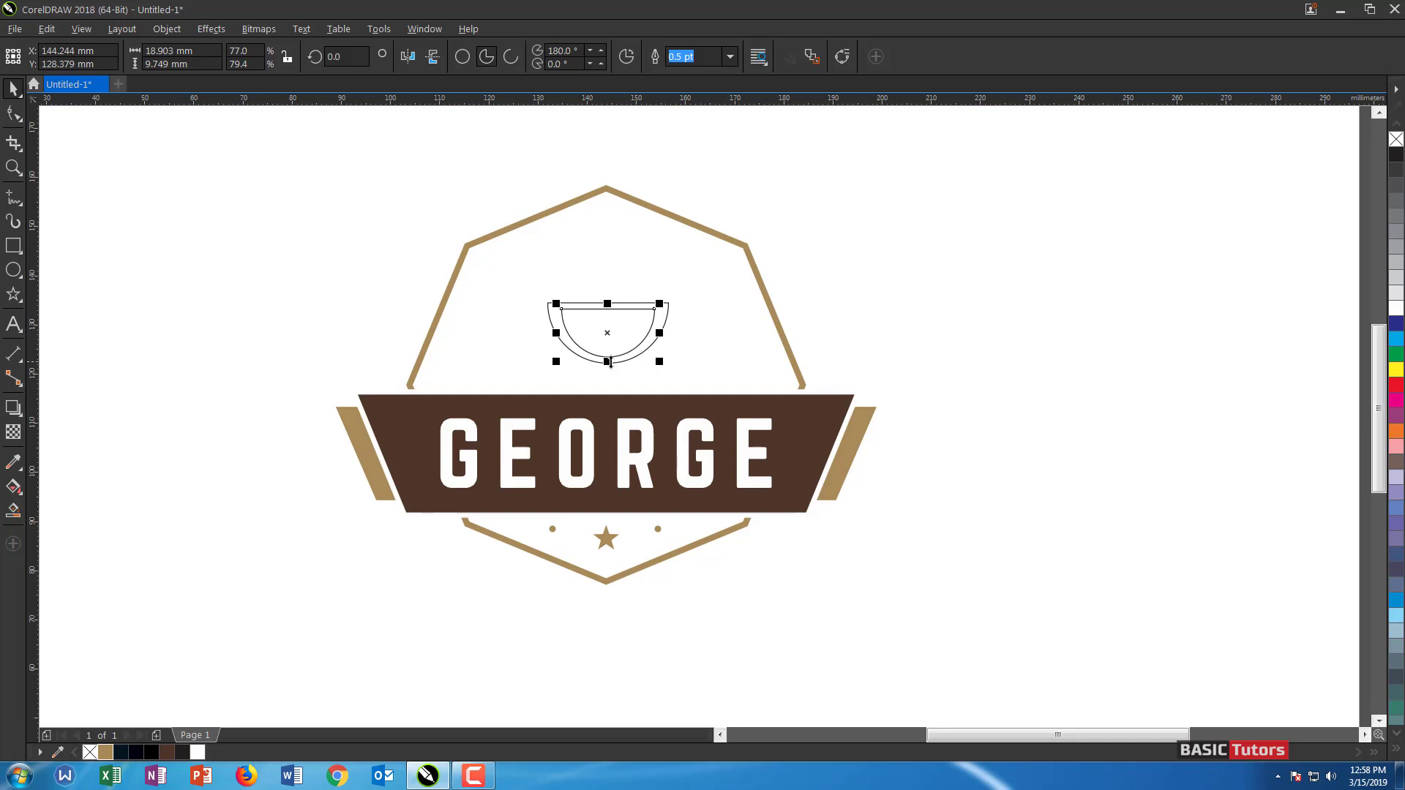
drag(607, 360, 618, 377)
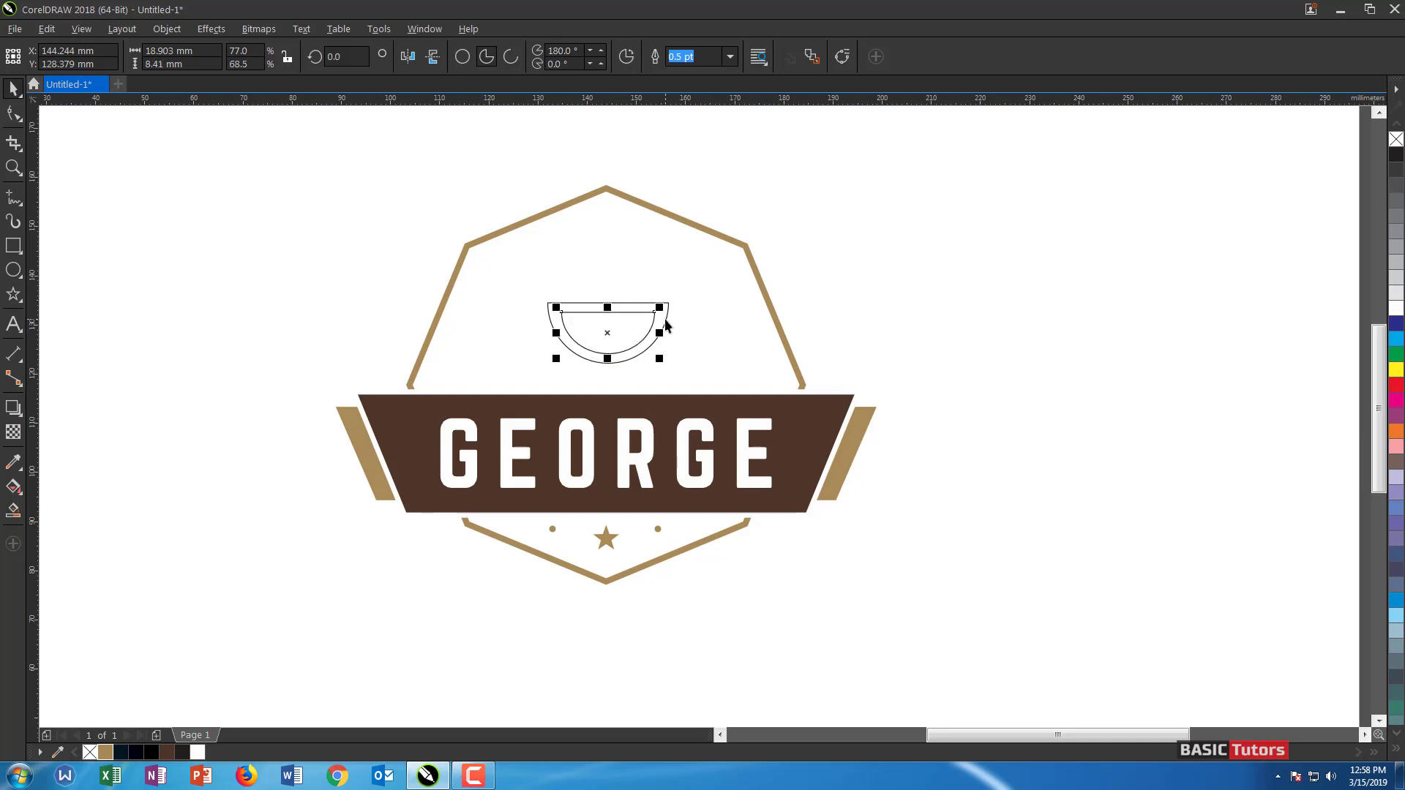
drag(608, 307, 608, 303)
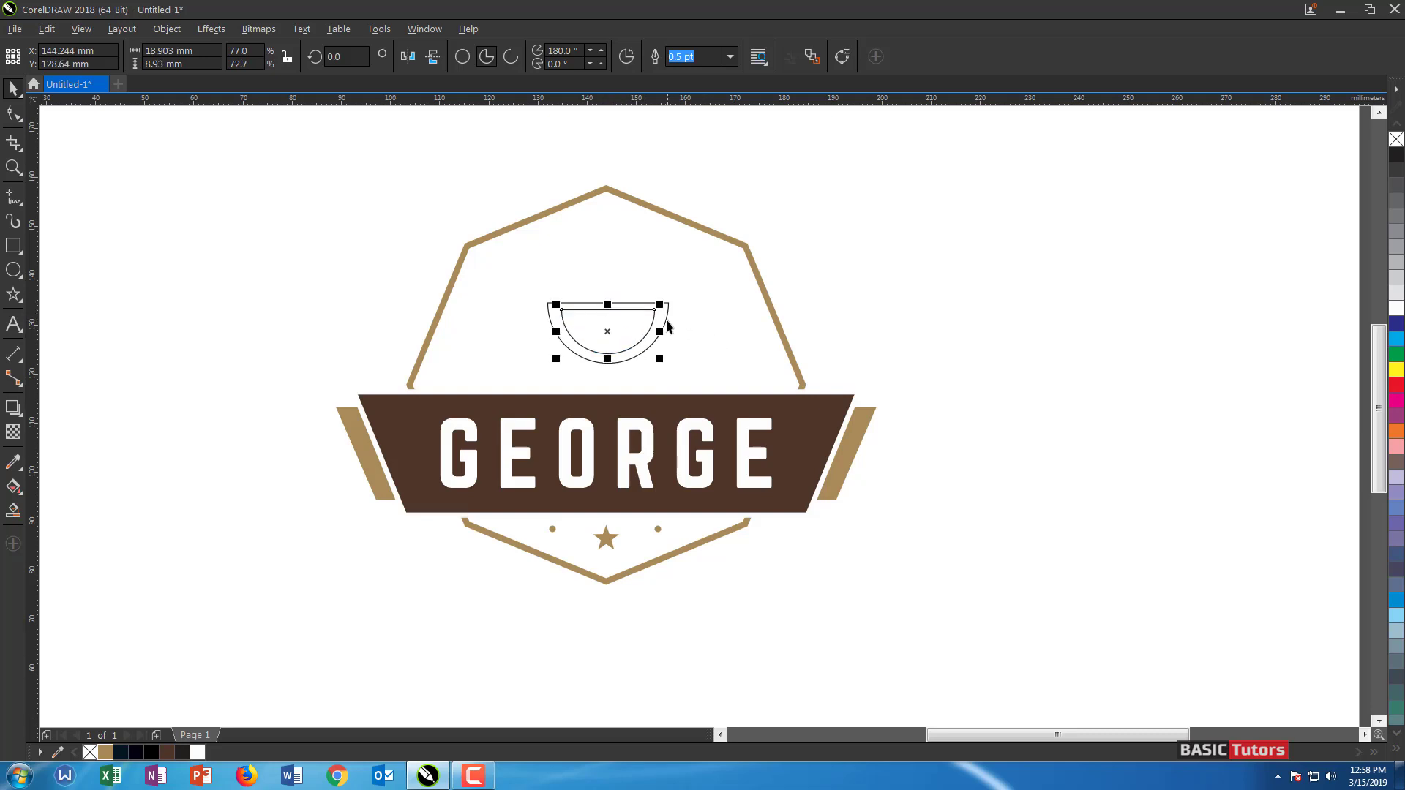
Combine the two half-circles into a hollow cup shape and fill it with the banner's brown, without an outline
shift+click(666, 326)
click(462, 56)
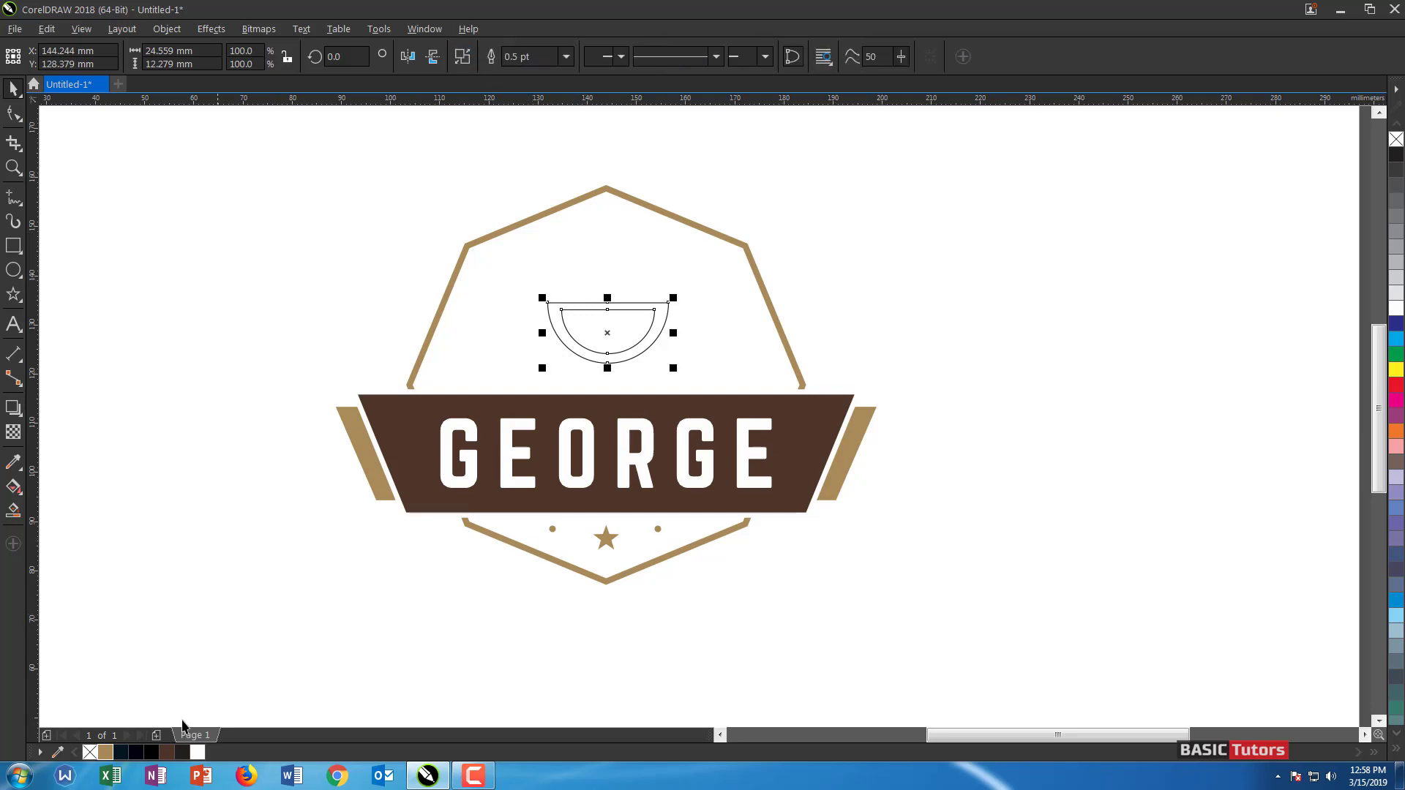
click(167, 752)
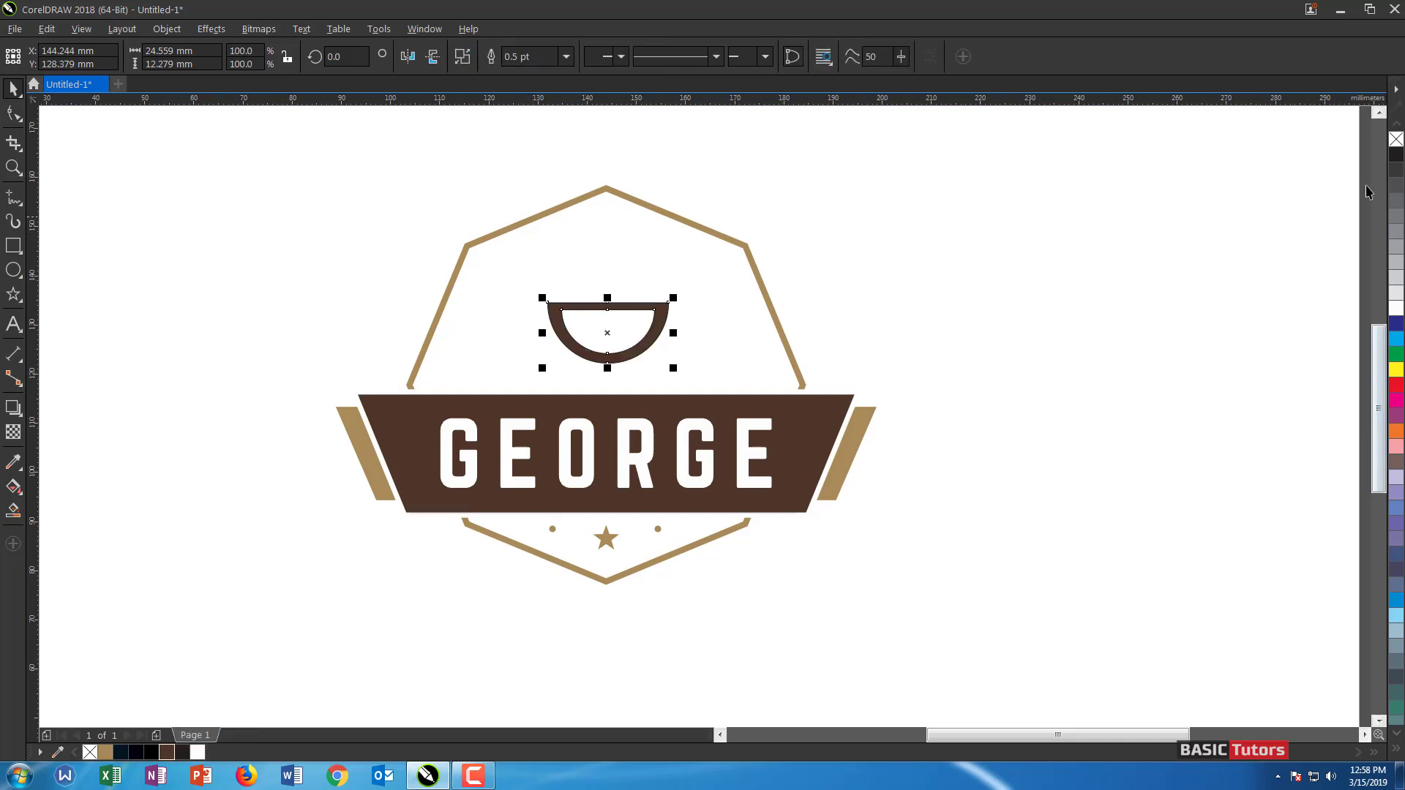
click(1006, 249)
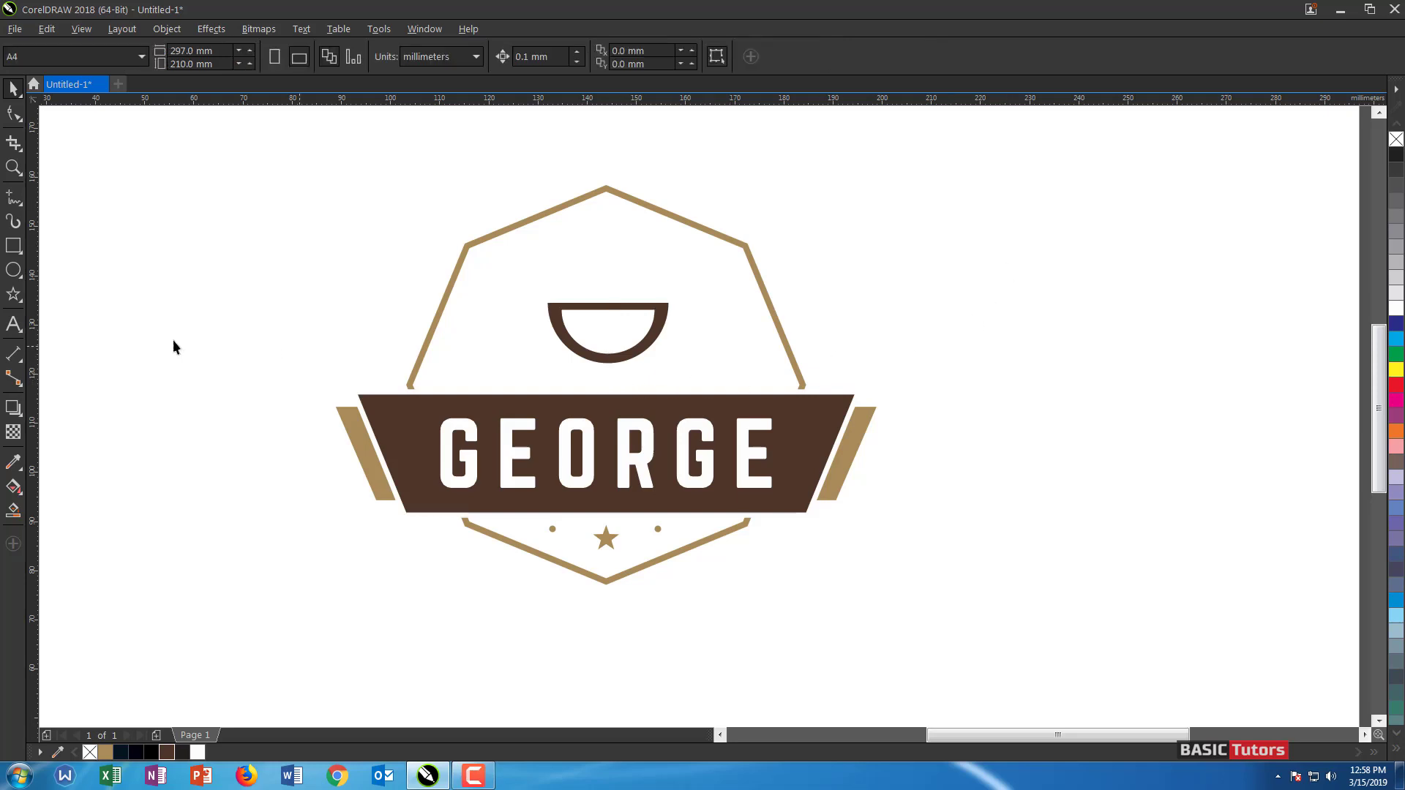
Draw a flat ellipse about 39.1 by 5.5 mm at the cup's base and convert it to a pie shape
click(13, 270)
drag(515, 351, 710, 382)
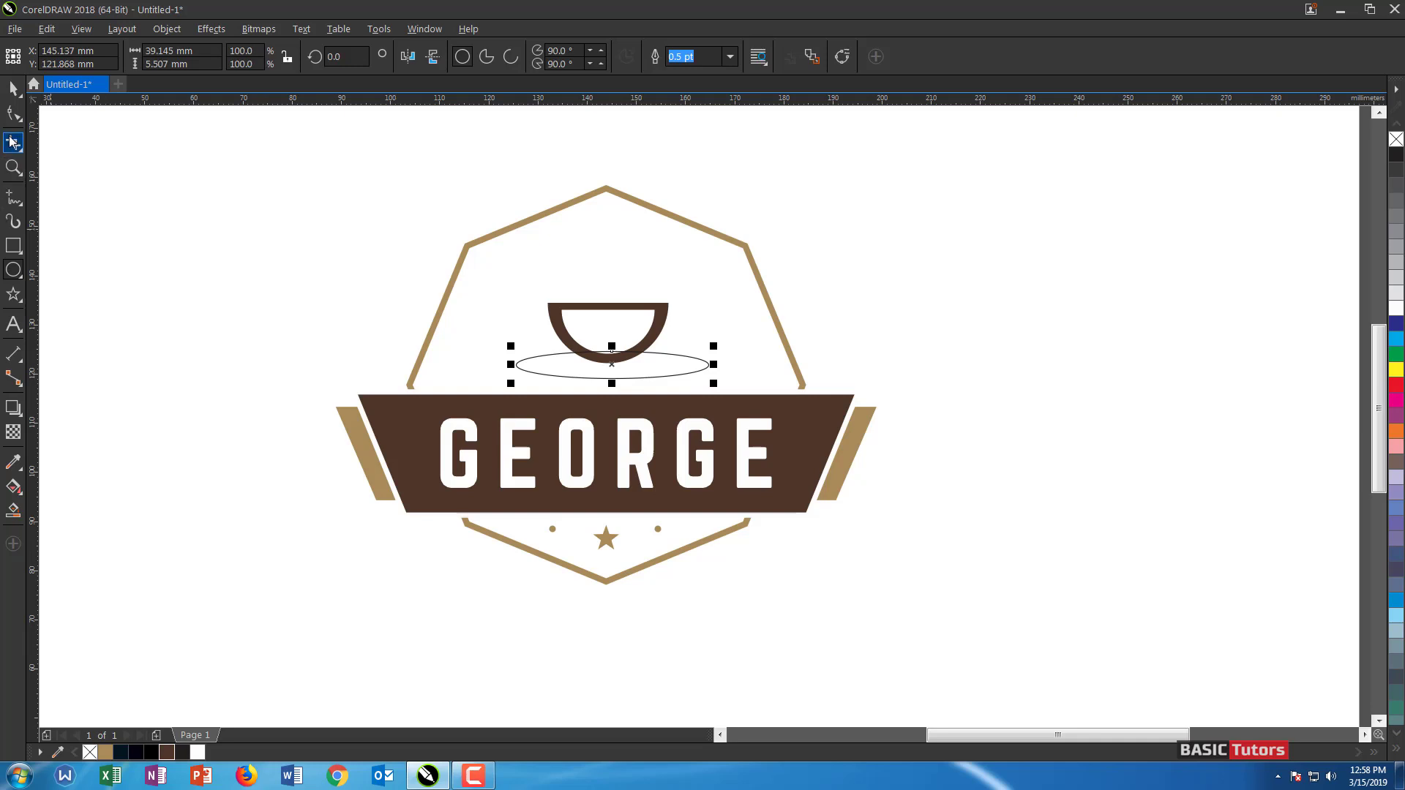
click(13, 114)
drag(538, 360, 617, 367)
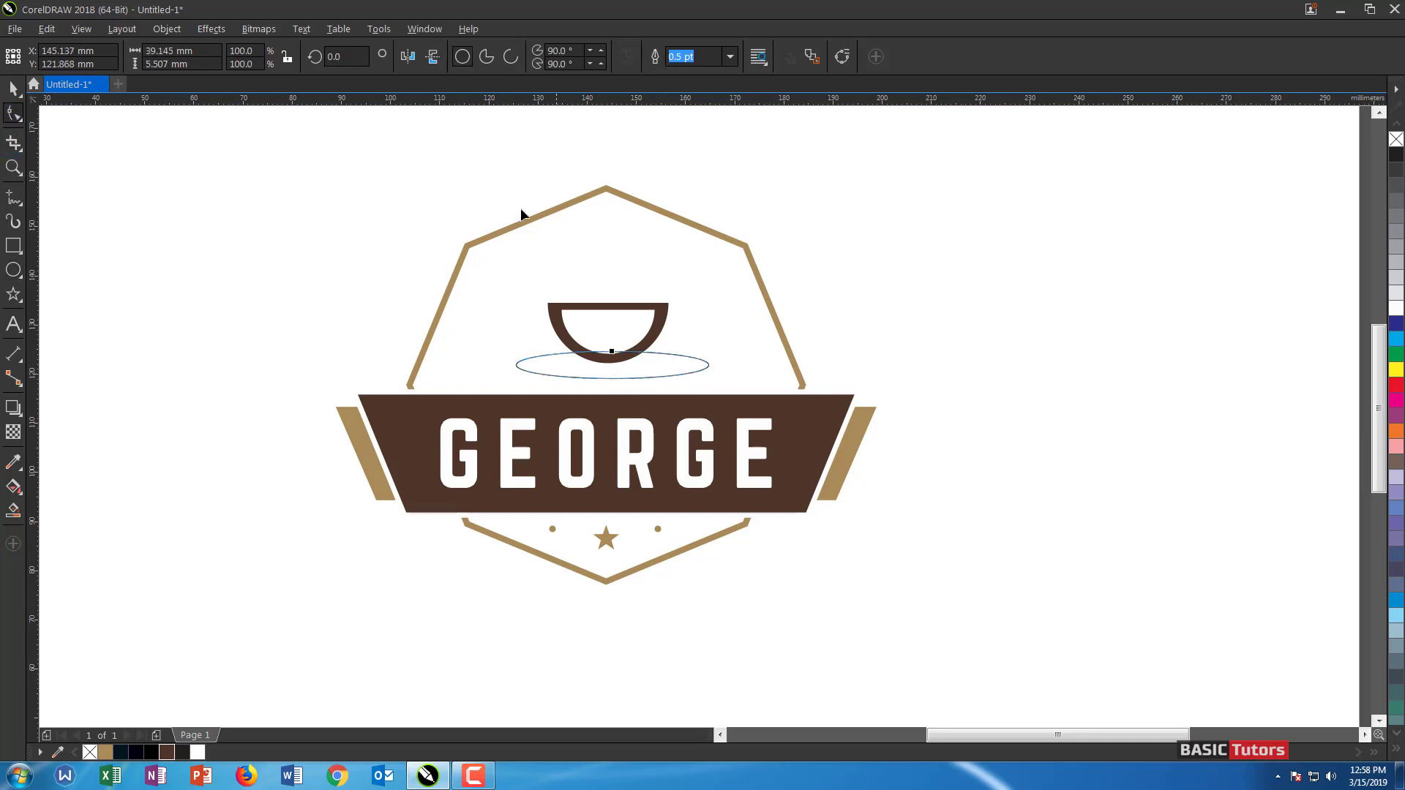
click(486, 56)
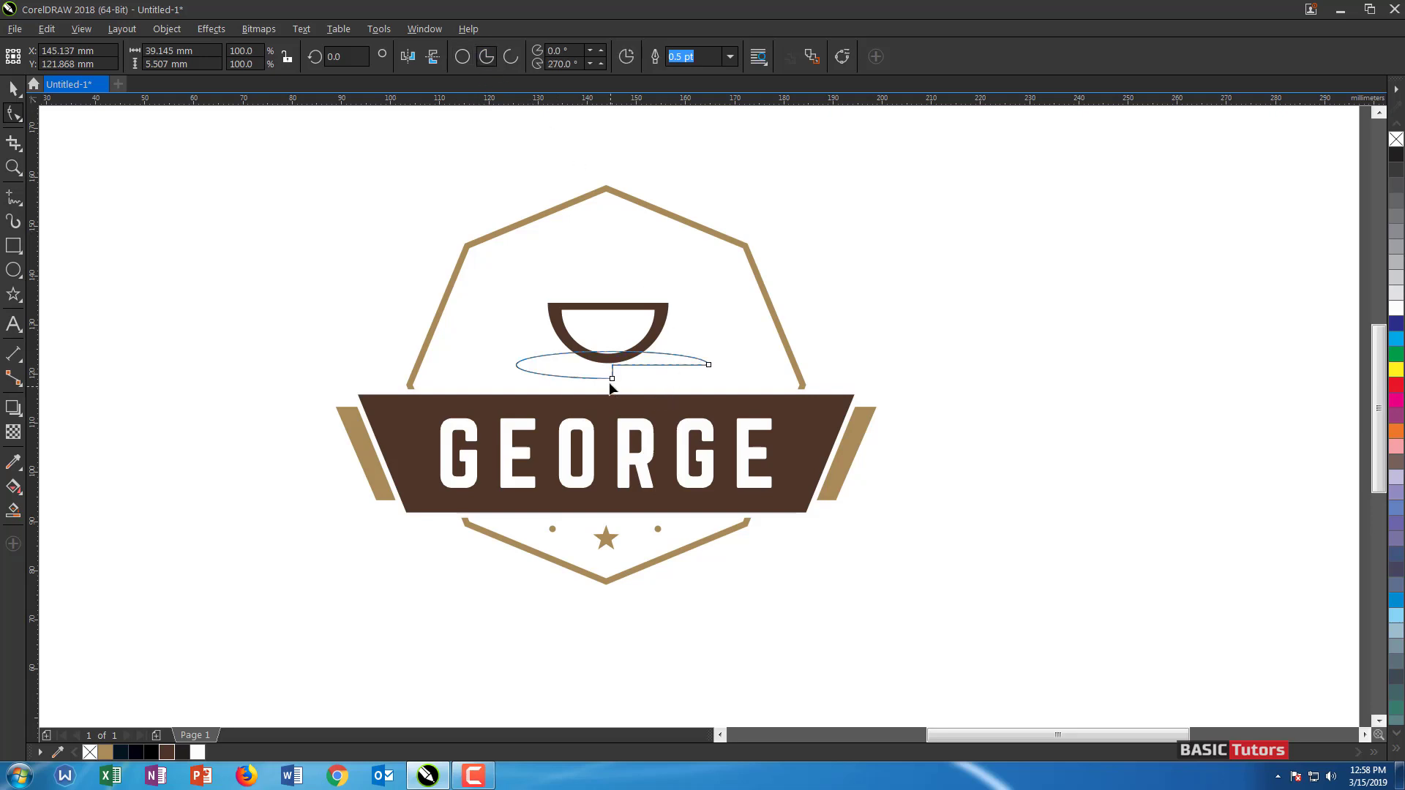
Set the flat pie's start angle to 180° and end angle to 0° to keep only its closed lower half
click(557, 51)
text(180)
key(Return)
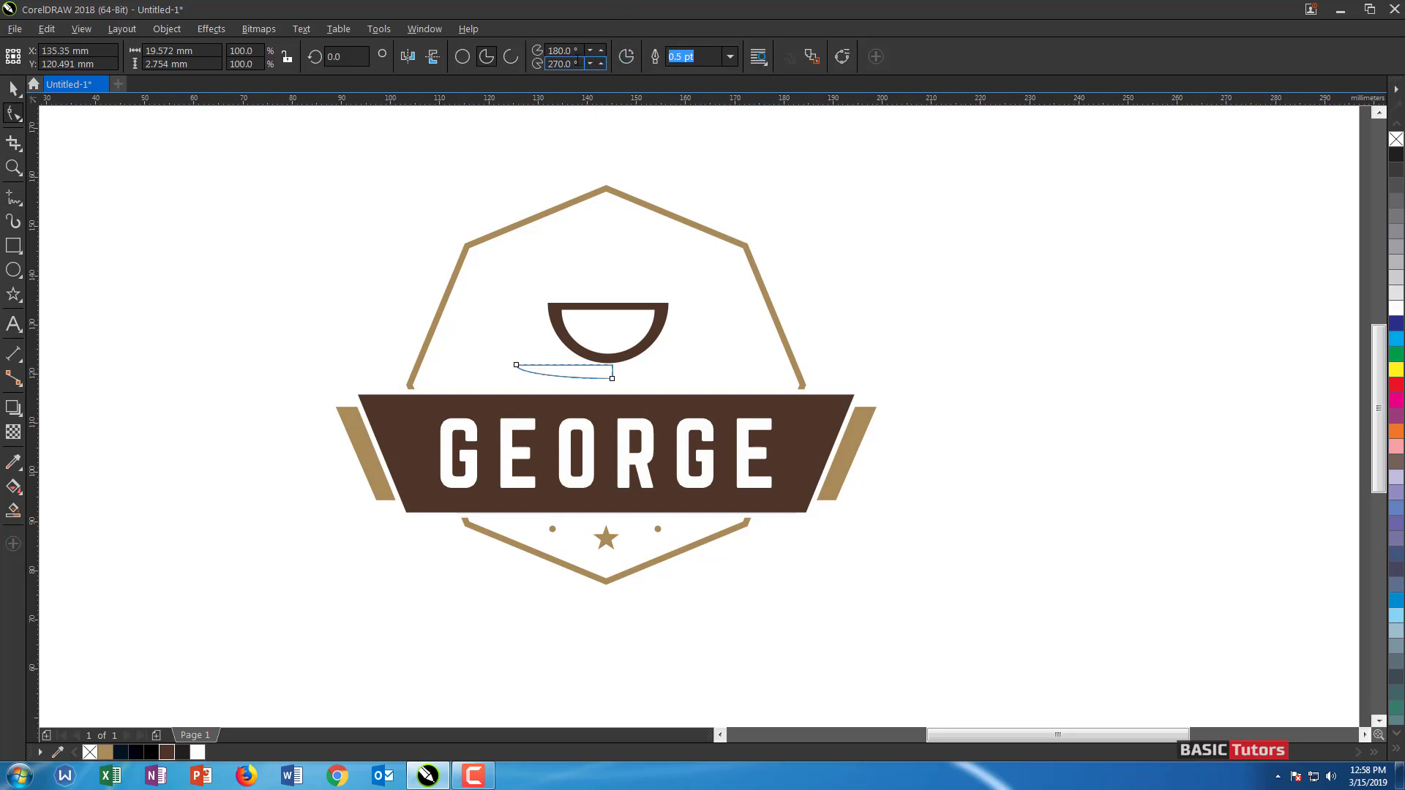
click(569, 63)
drag(614, 378, 704, 364)
click(480, 56)
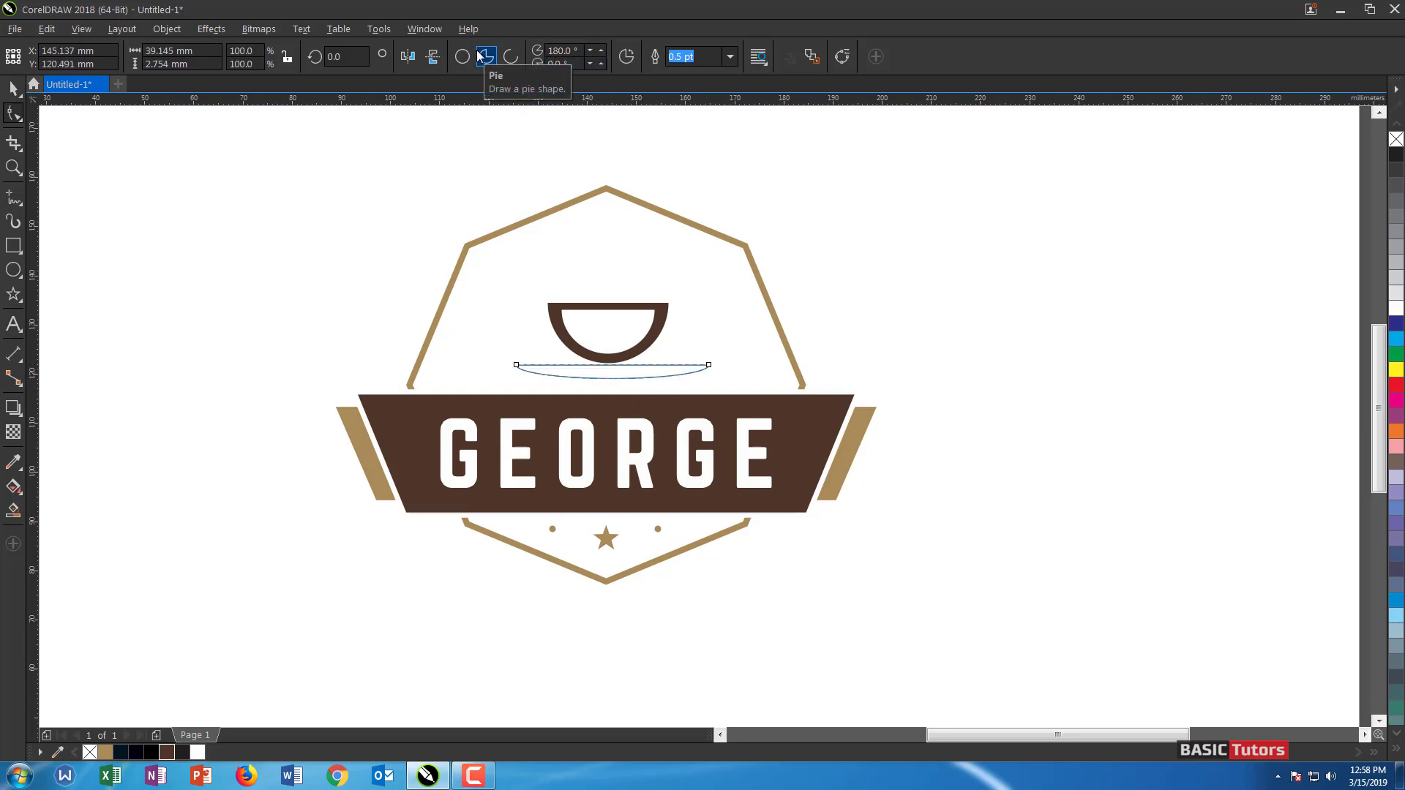
key(space)
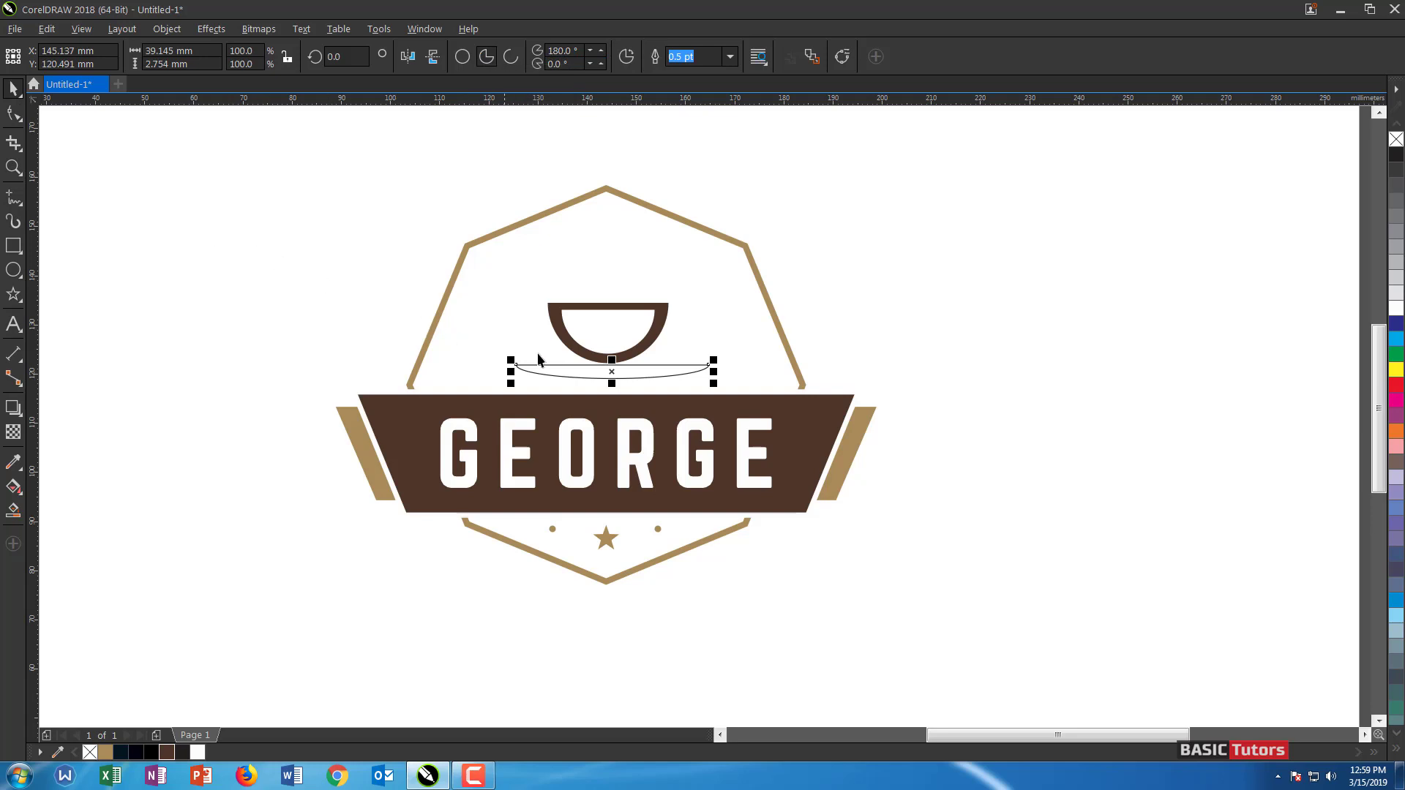
Fit the saucer shape under the cup at about 28.1 mm wide and center it horizontally on the cup
drag(613, 370, 613, 365)
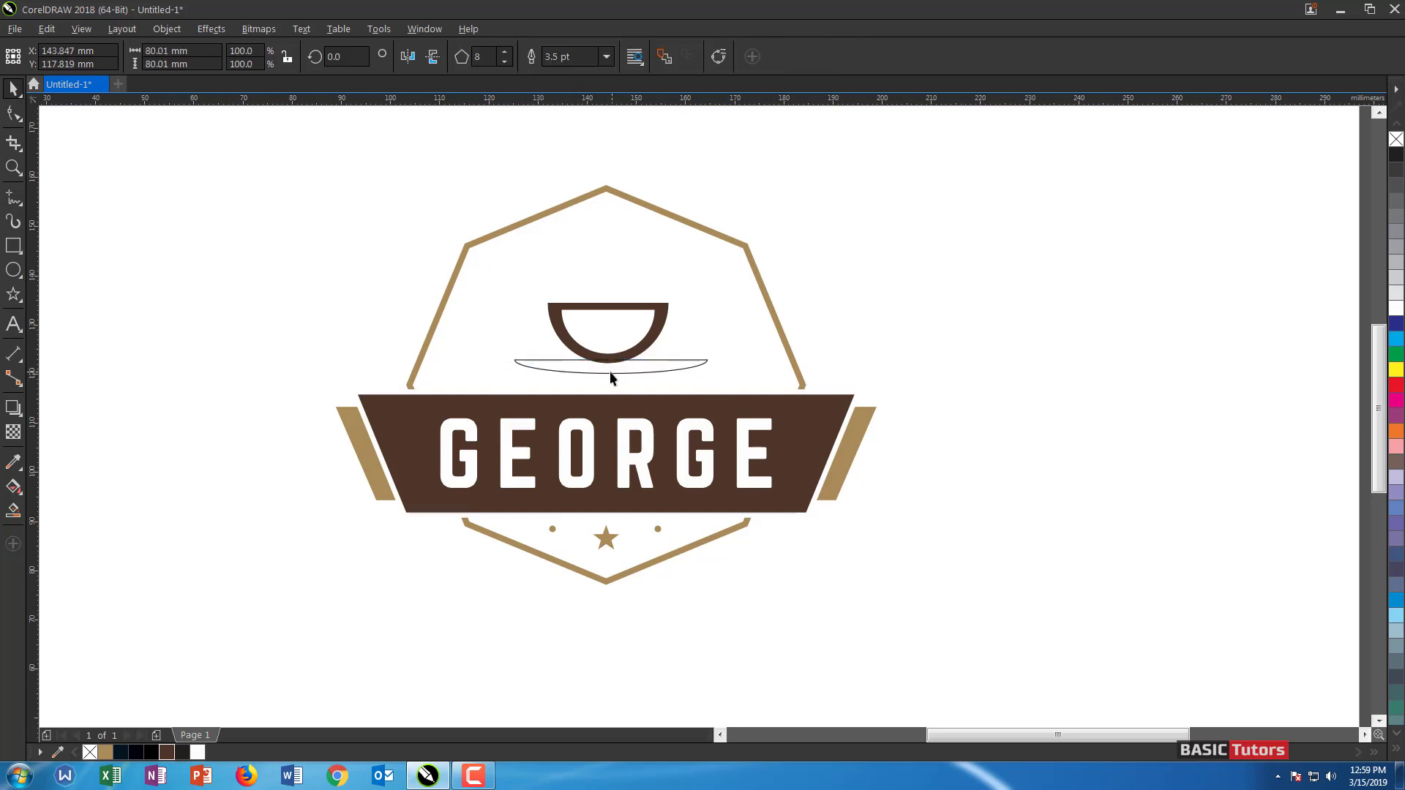
click(610, 373)
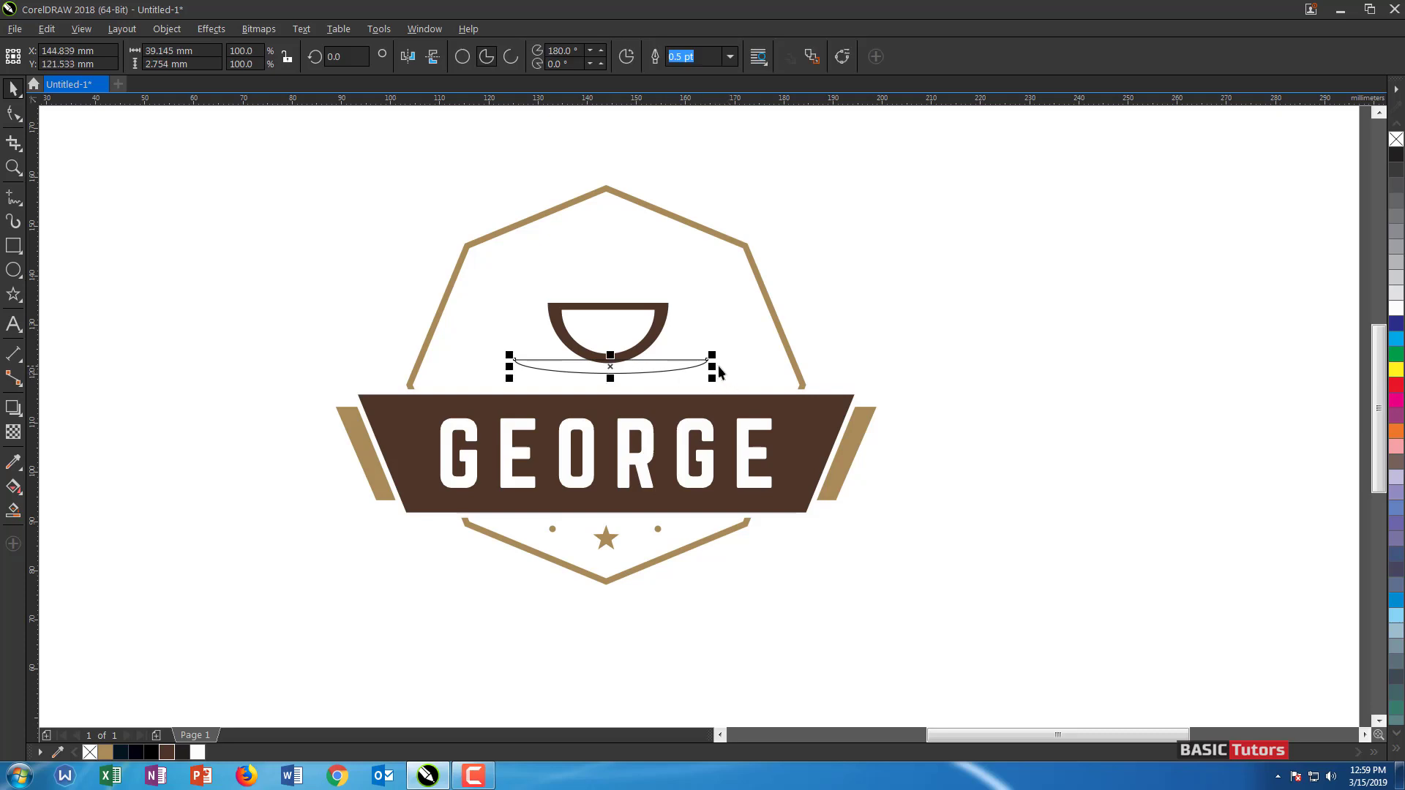
drag(713, 366, 683, 370)
shift+click(659, 326)
key(c)
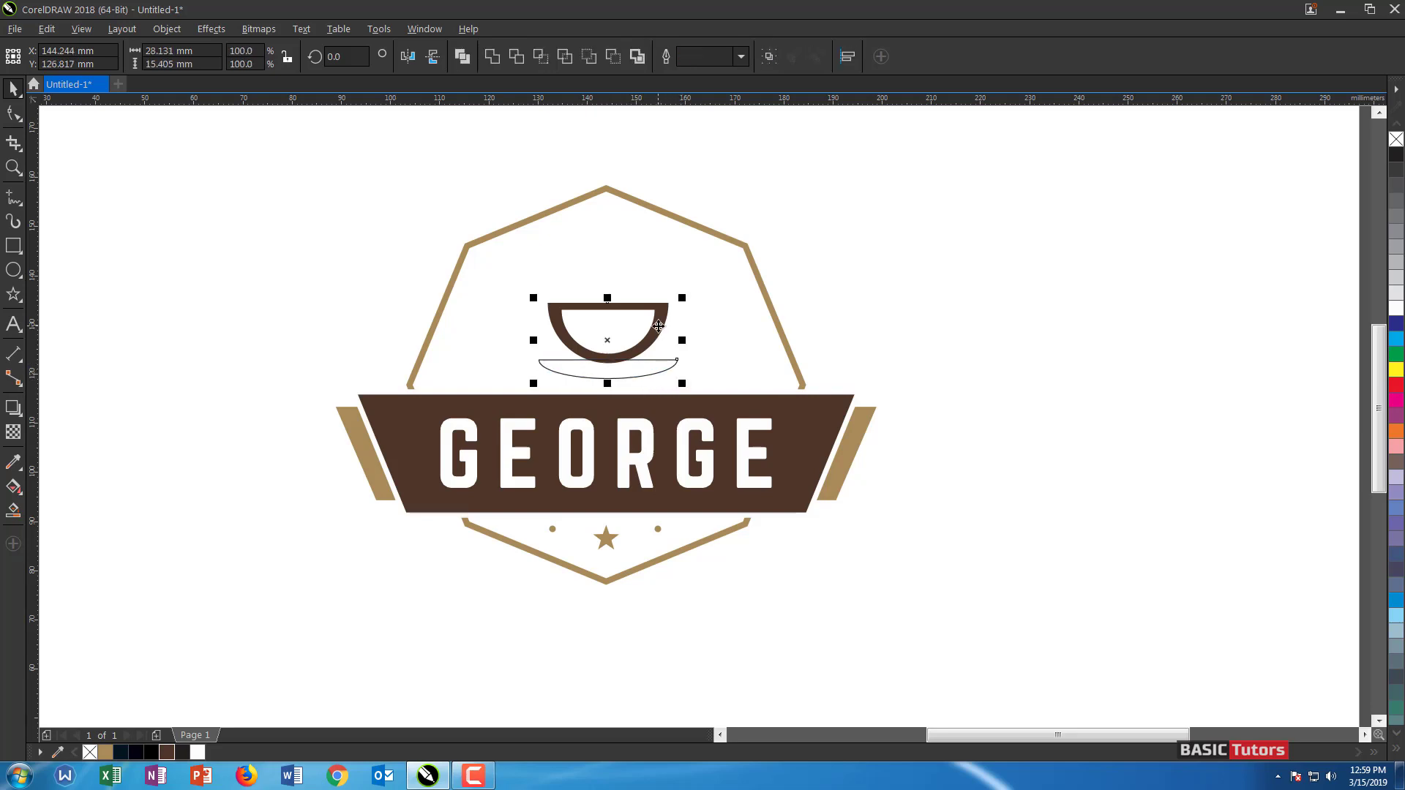
click(954, 299)
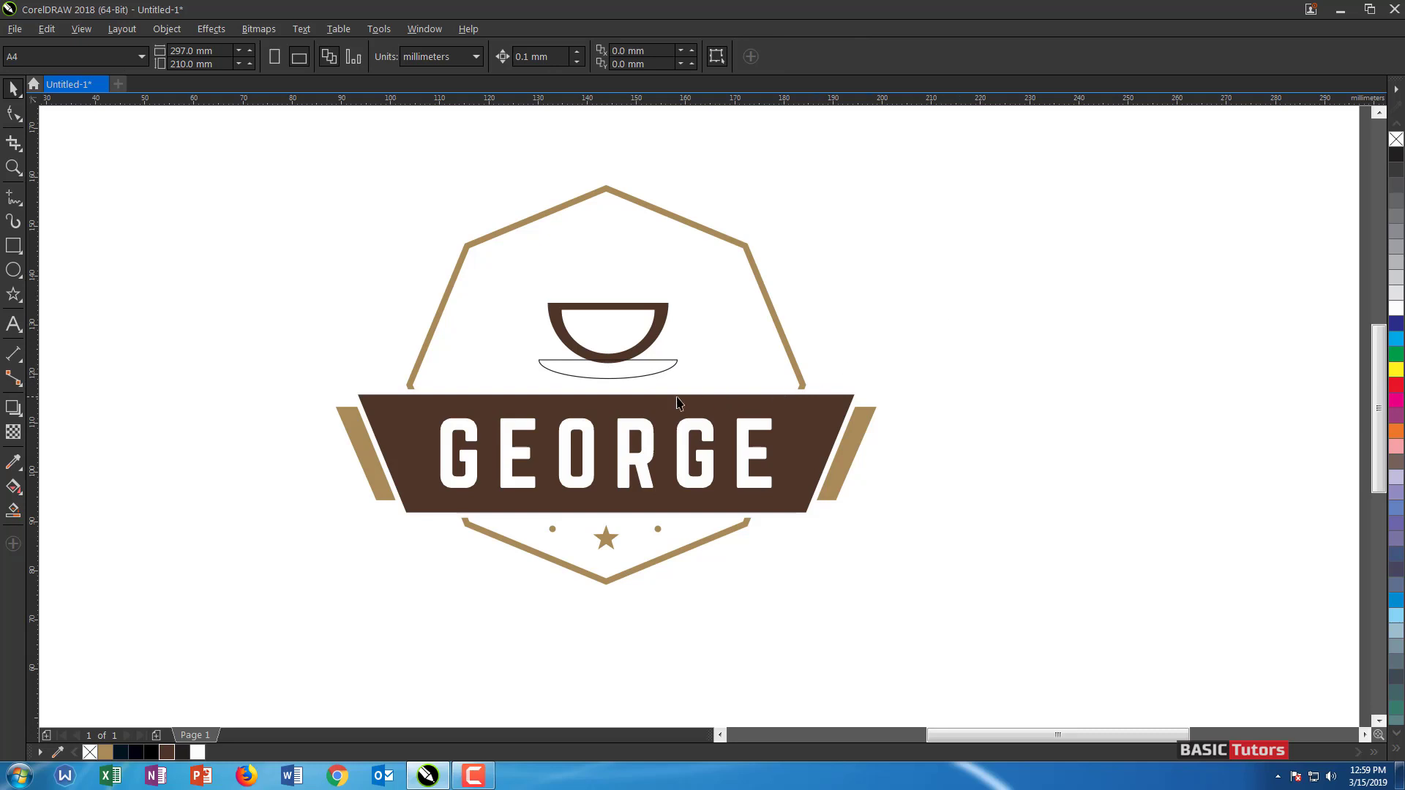
Move the brown cup up about 0.4 mm so its base rests on the saucer's top edge
click(654, 366)
click(649, 337)
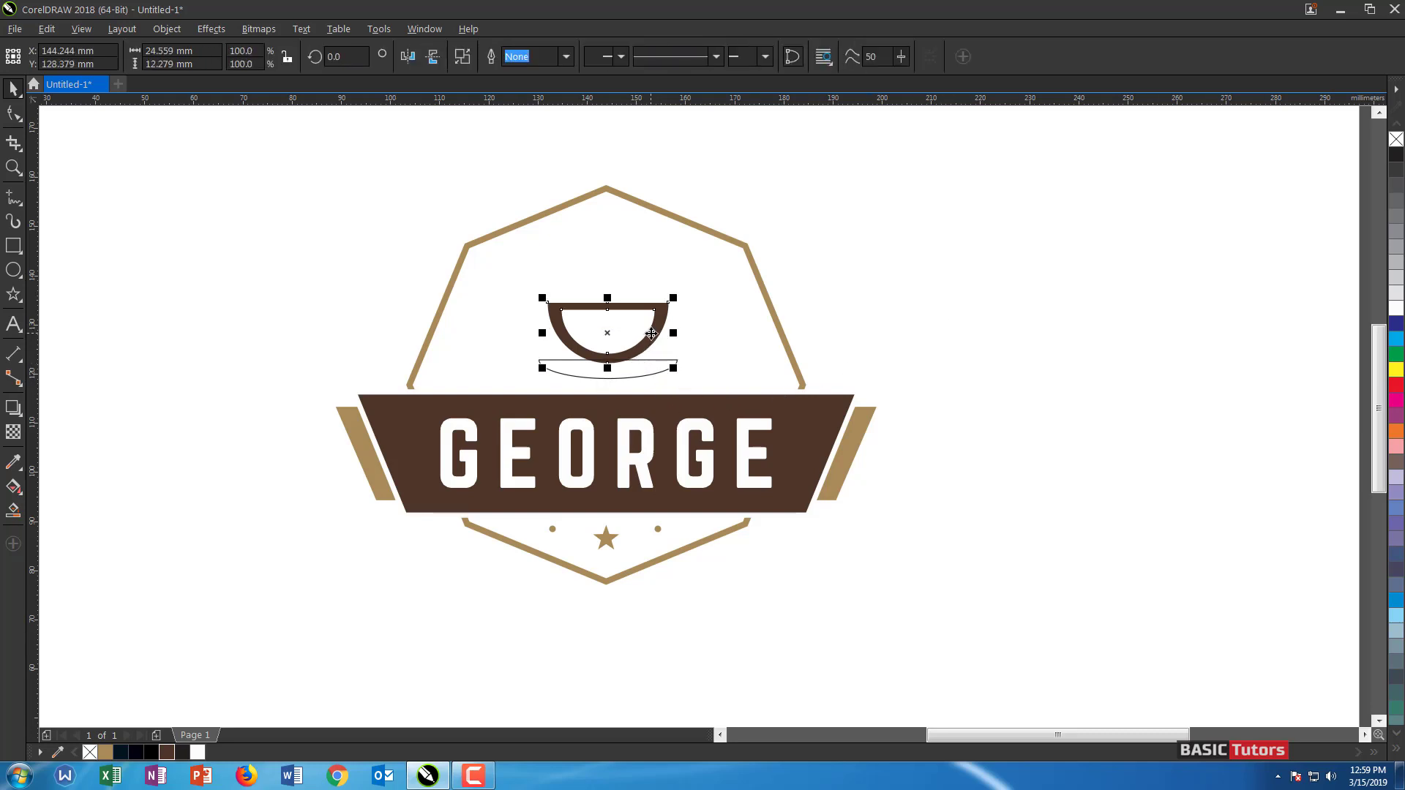
shift+click(646, 374)
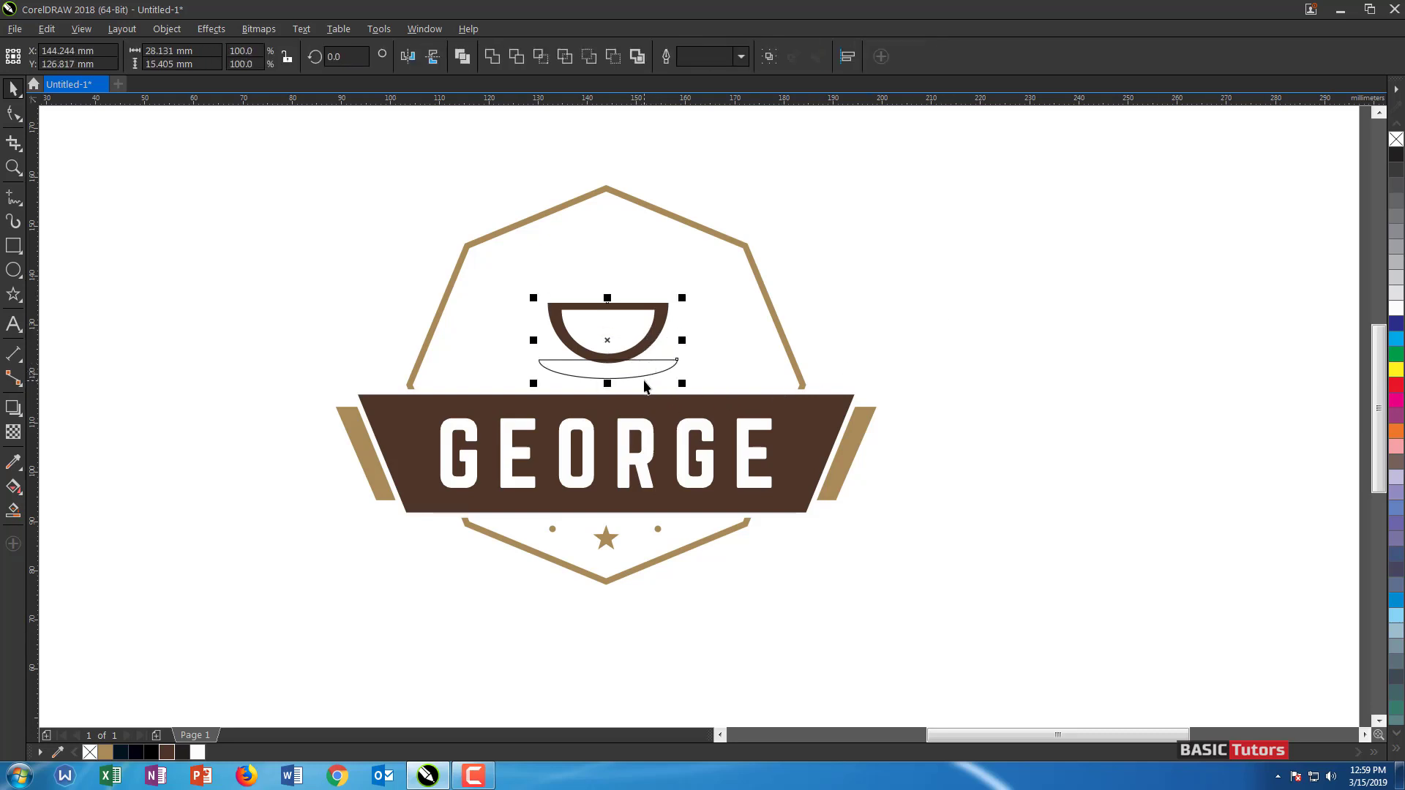
click(958, 326)
click(641, 357)
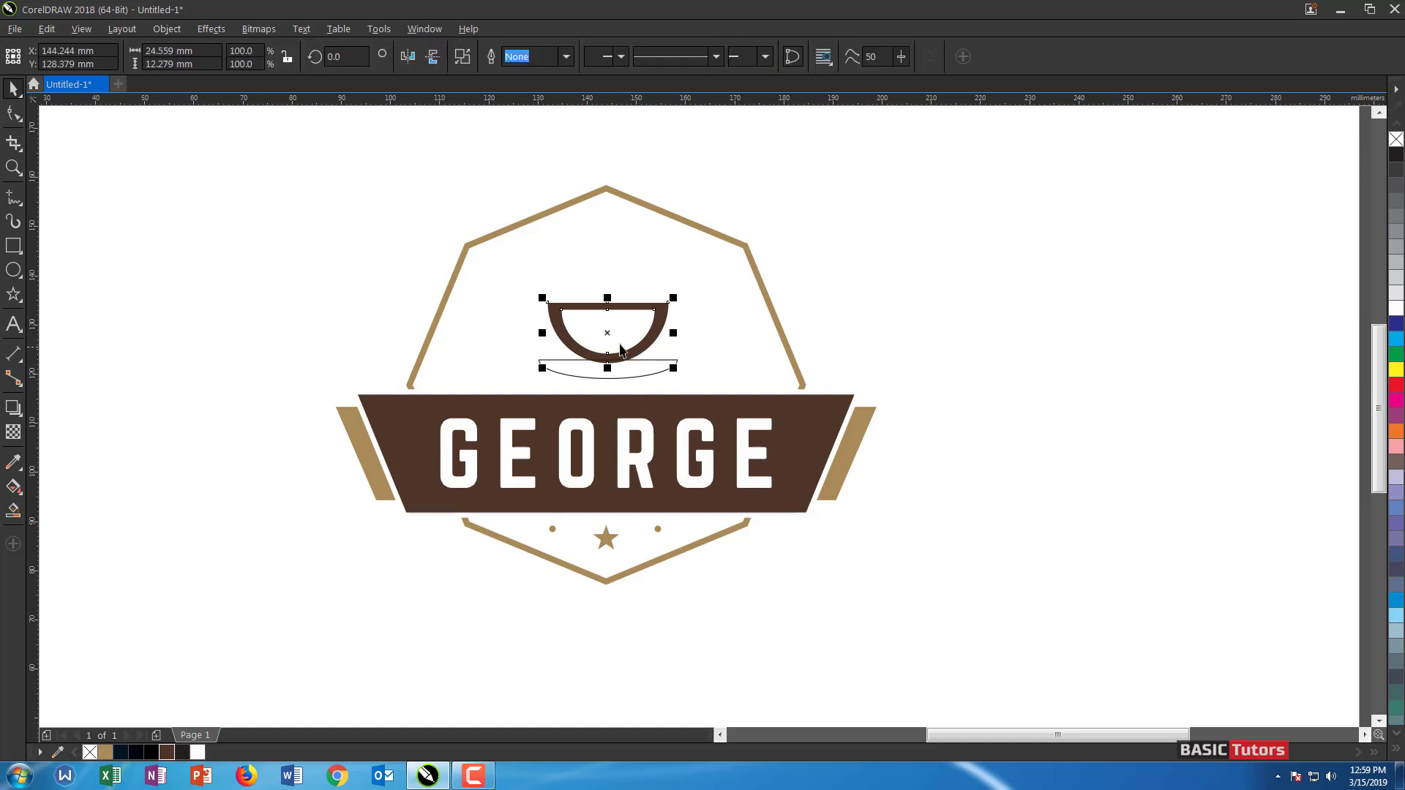
drag(608, 334, 609, 332)
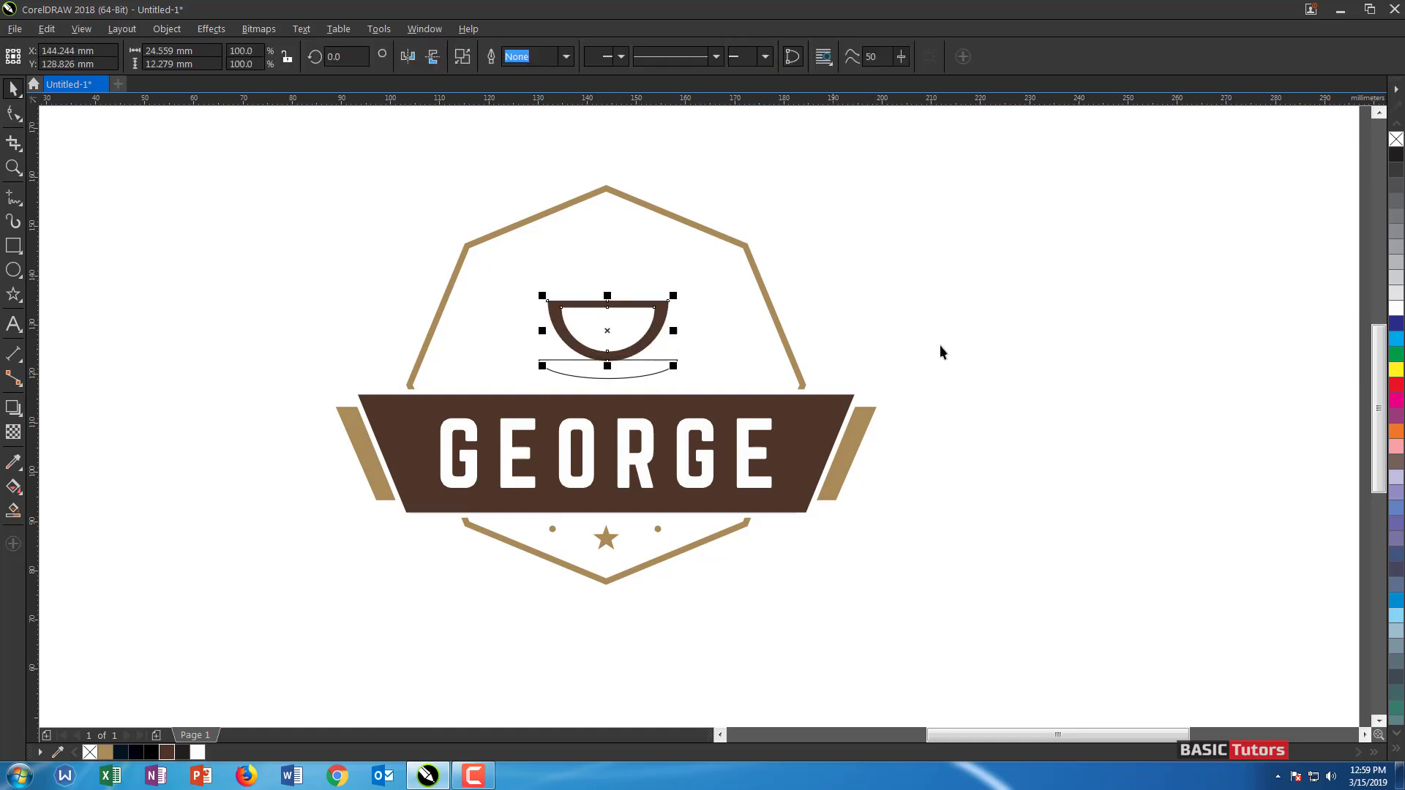
click(975, 342)
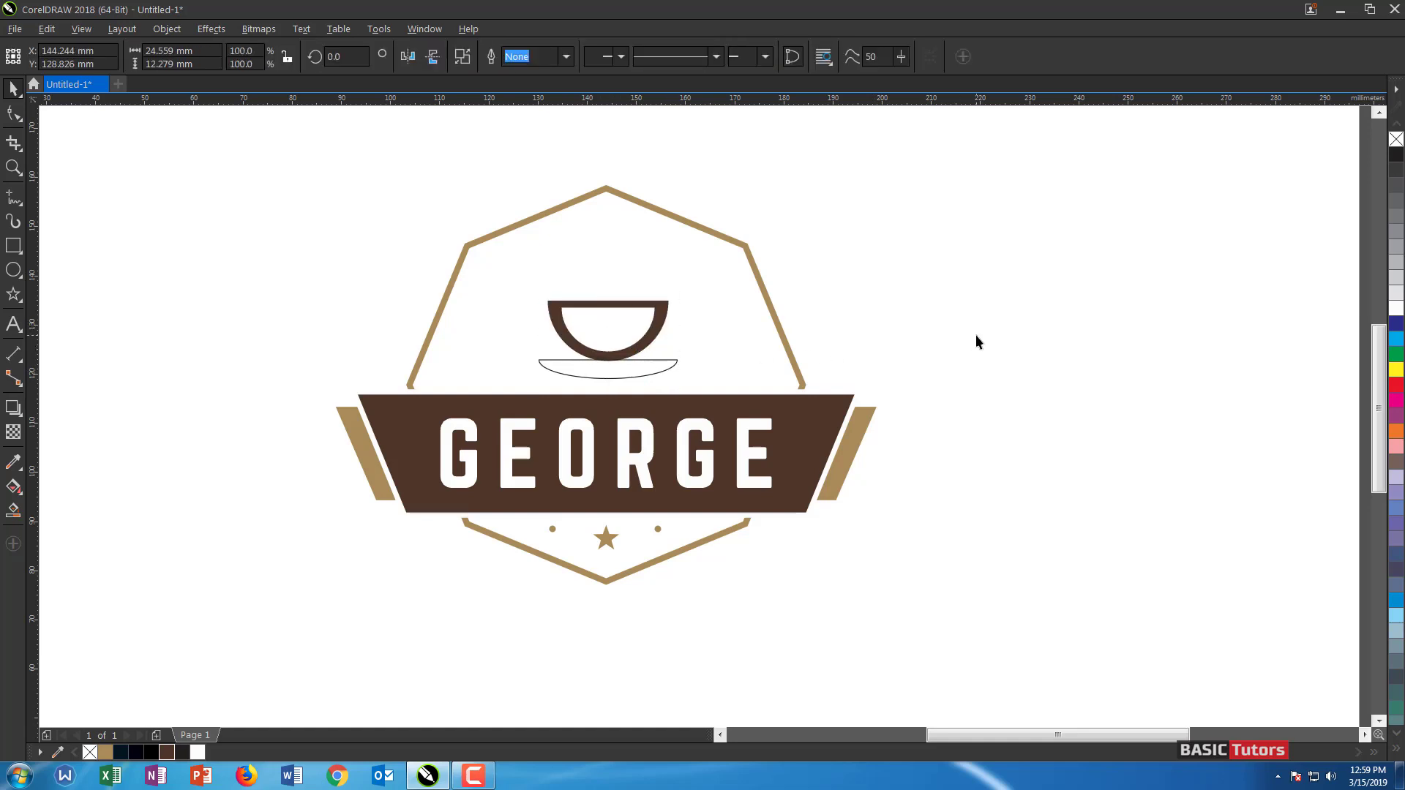
Flatten the saucer slightly by raising its curved bottom edge
click(668, 366)
click(669, 366)
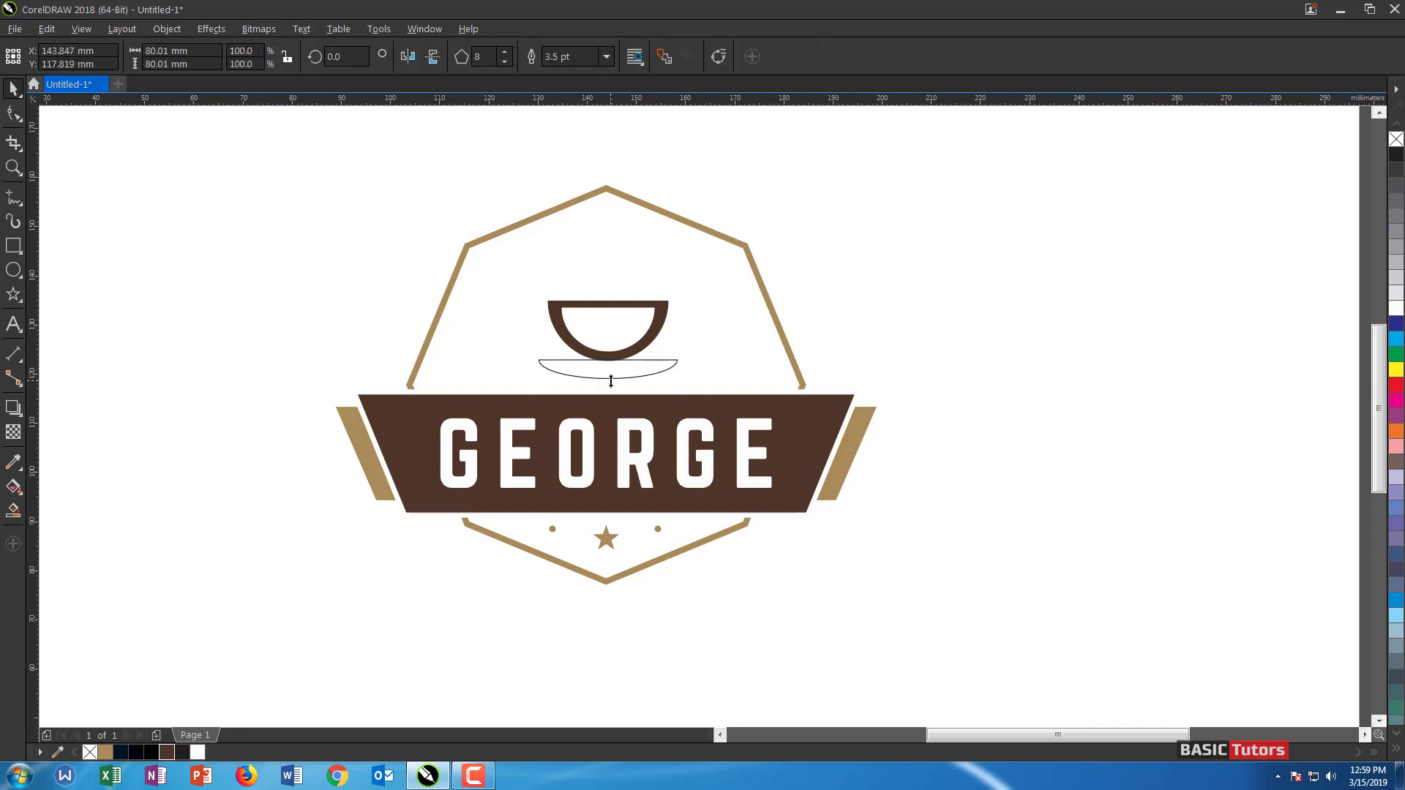
key(F10)
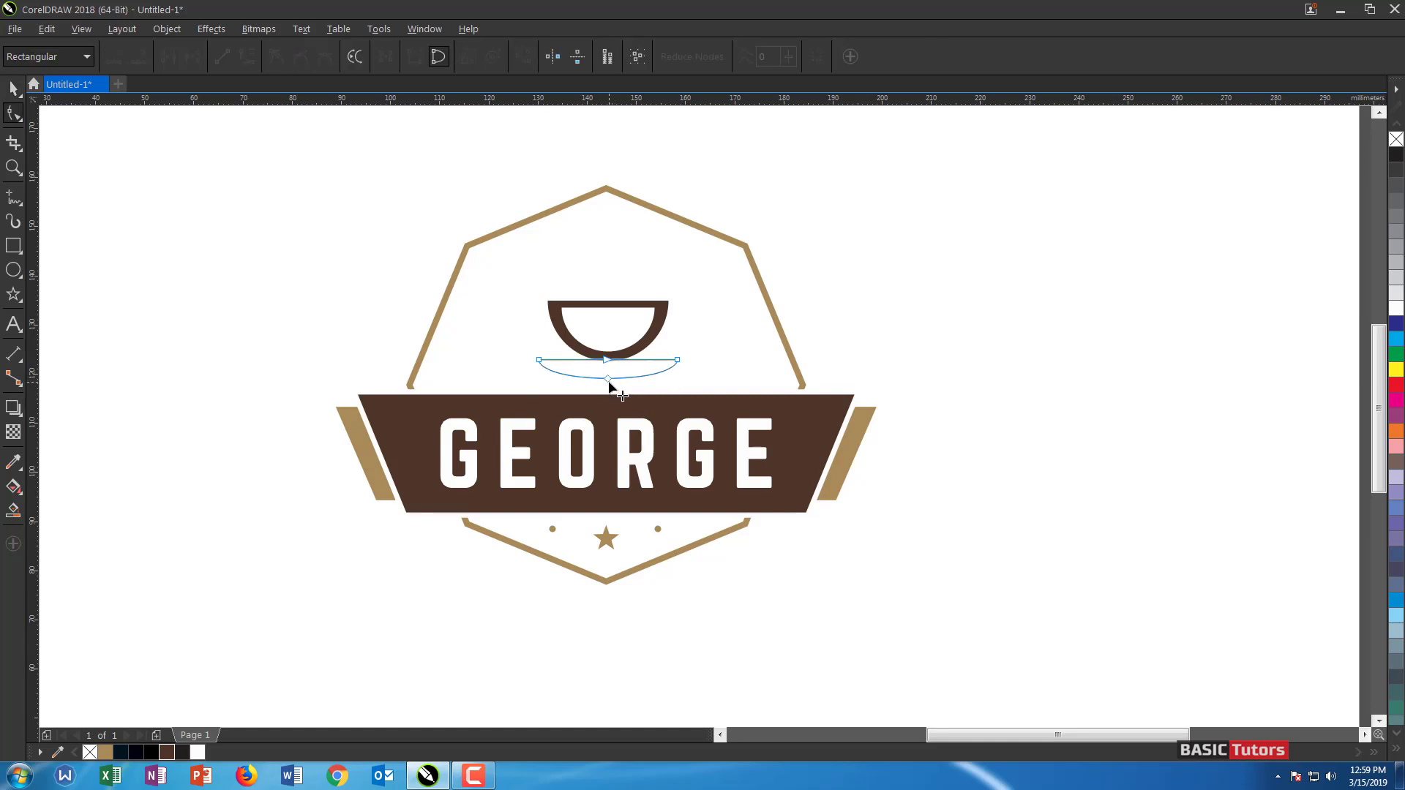
drag(609, 386, 612, 386)
click(608, 376)
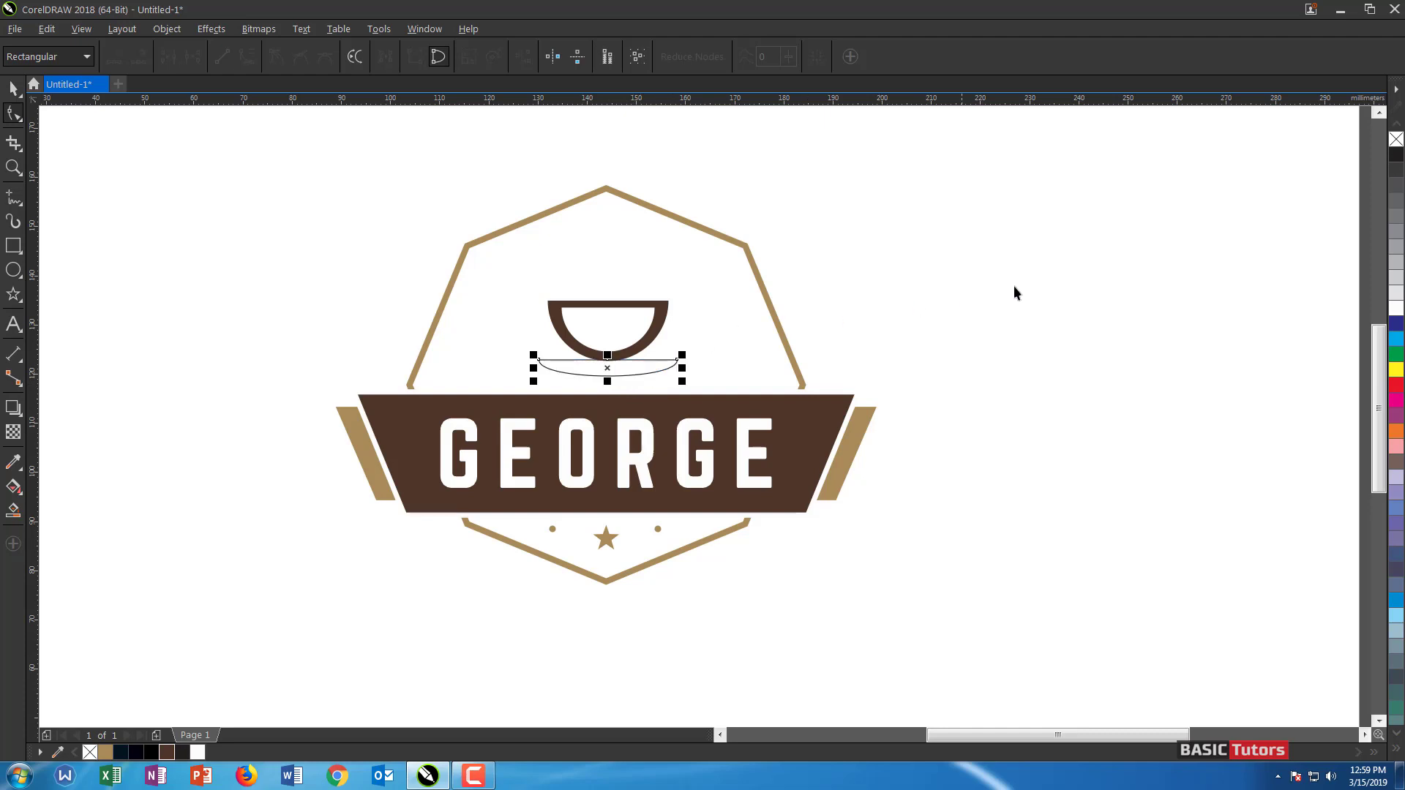
Scale the brown cup down to about 21.9 mm wide and lower it so its base rests on the saucer
key(space)
key(Escape)
click(658, 318)
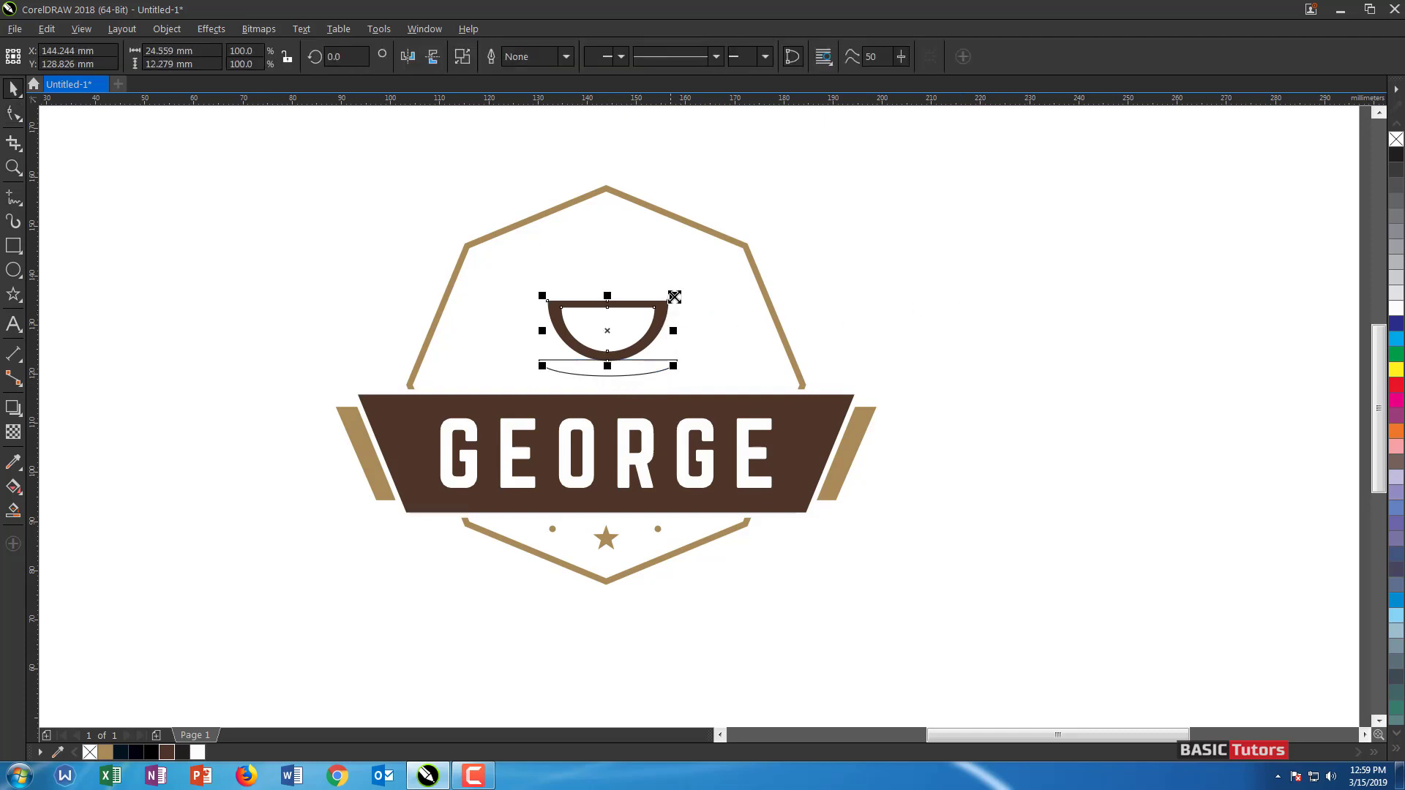
drag(673, 293, 665, 300)
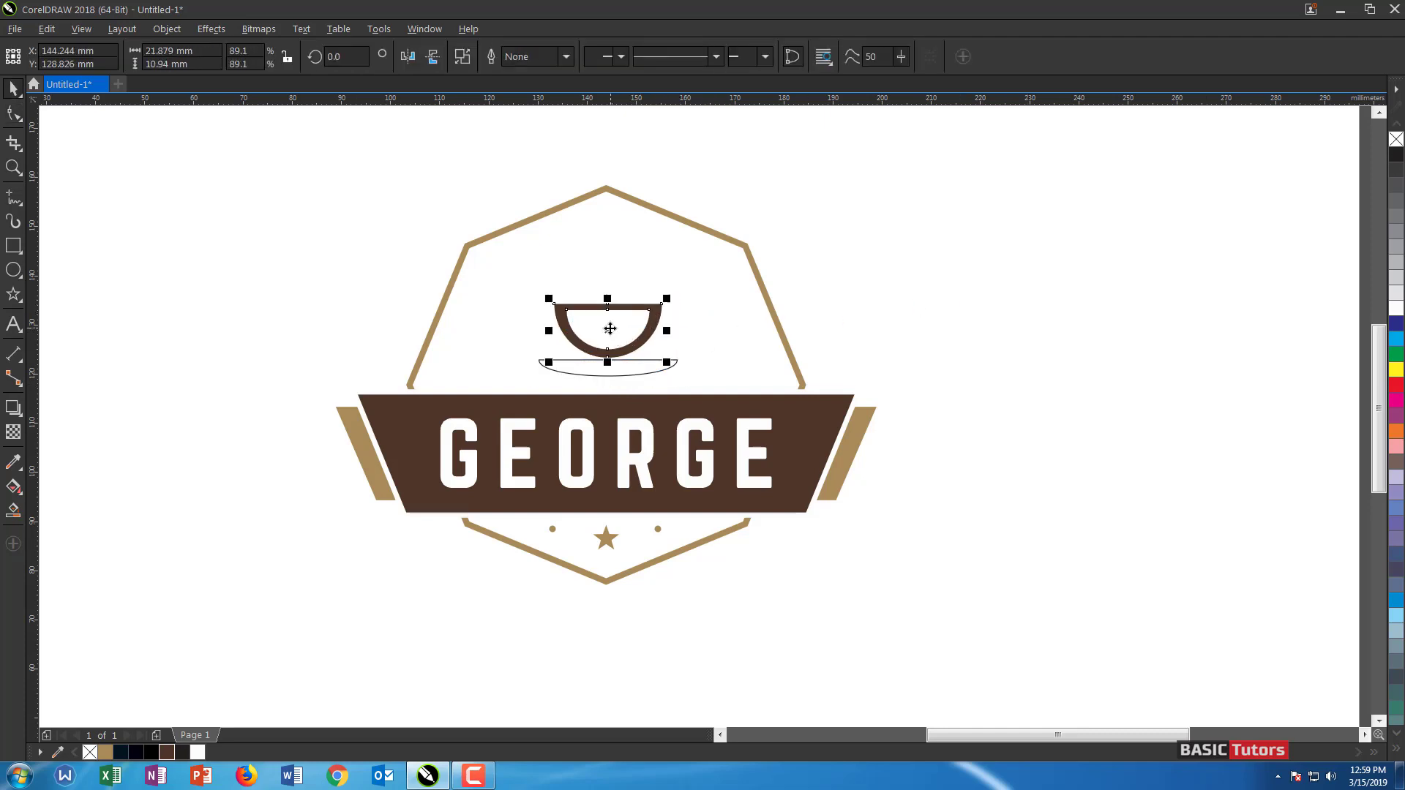
drag(617, 343, 617, 344)
click(998, 296)
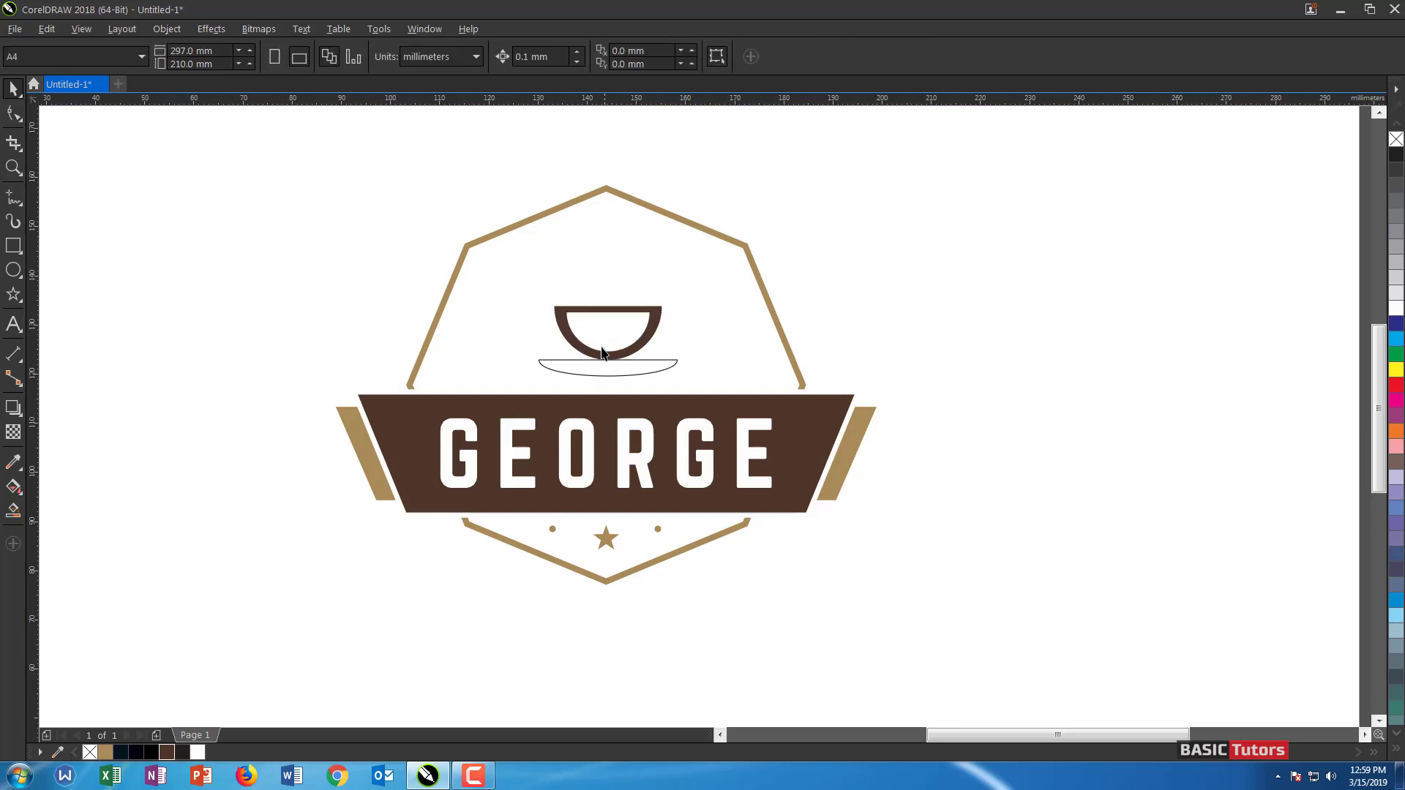
Fill the saucer with the same dark brown as the cup
click(653, 363)
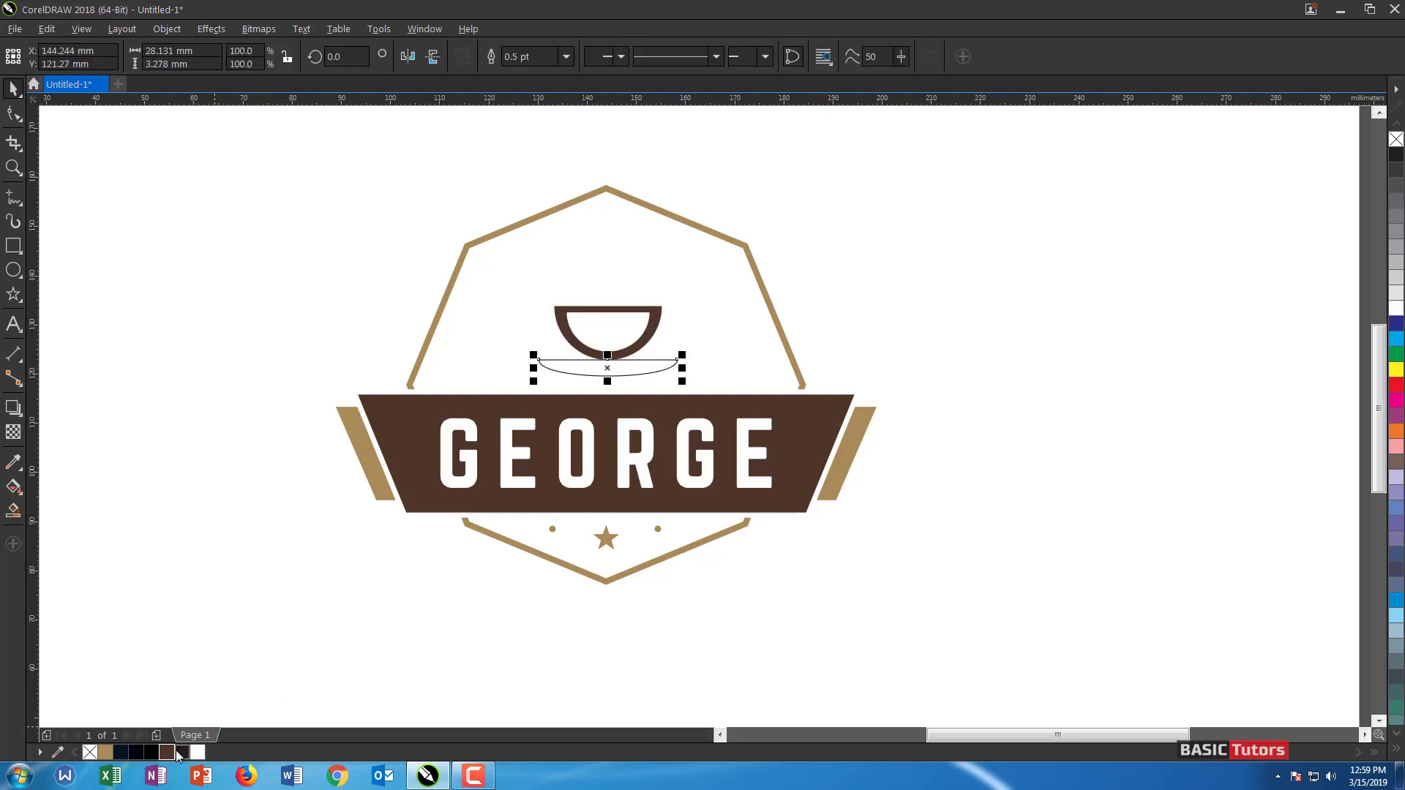
click(167, 752)
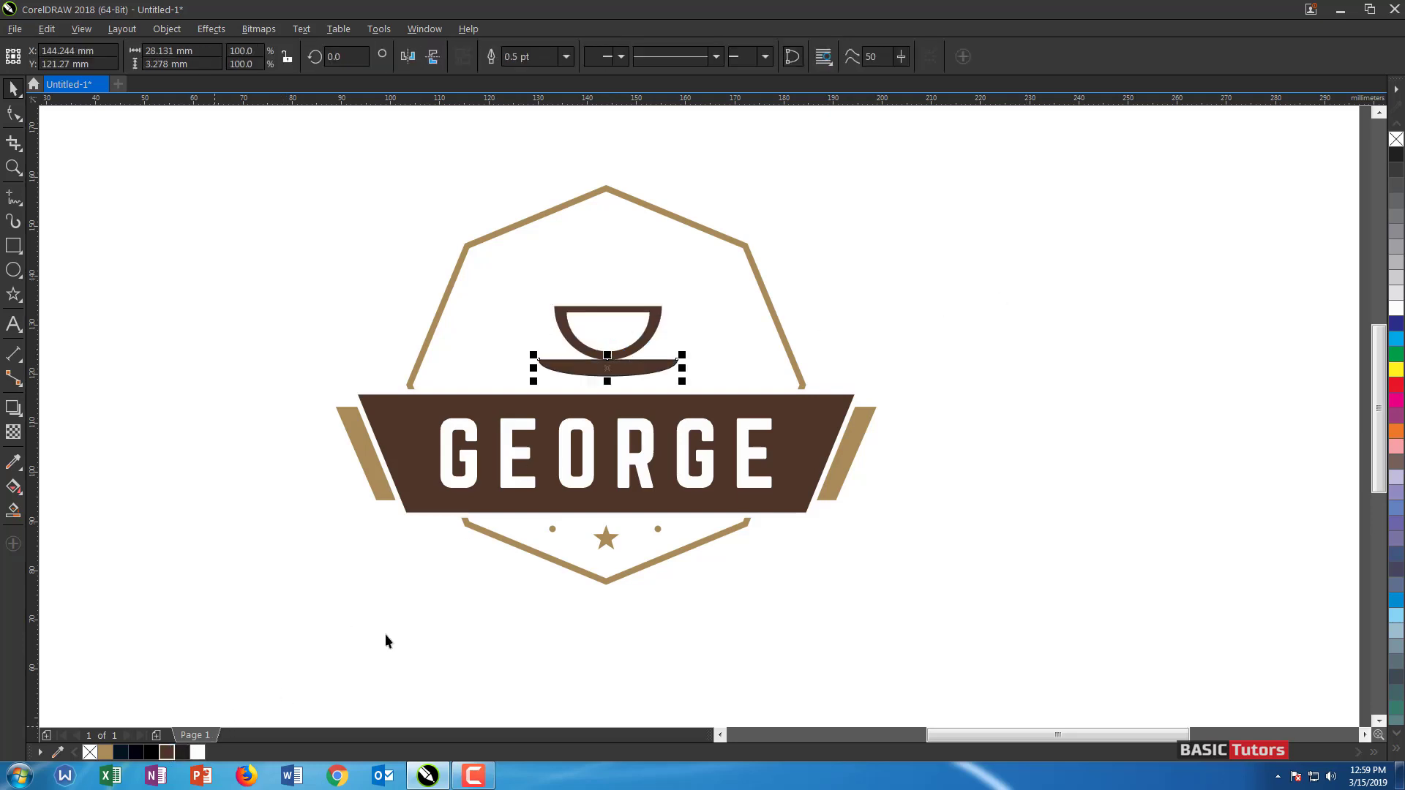
click(1005, 224)
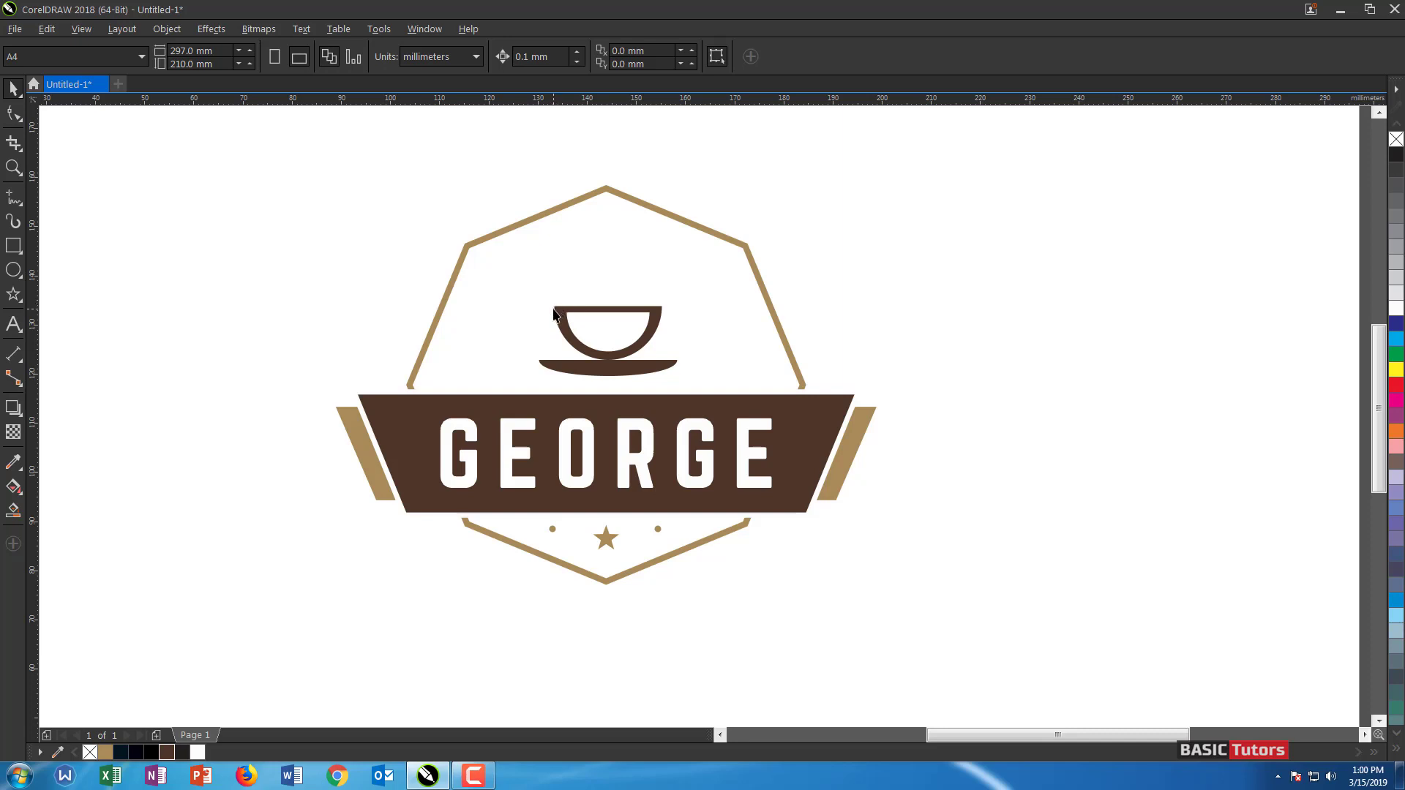
Draw an angular double-line handle shape on the cup's right side, about 9.1 mm wide and 6.4 mm high
click(13, 199)
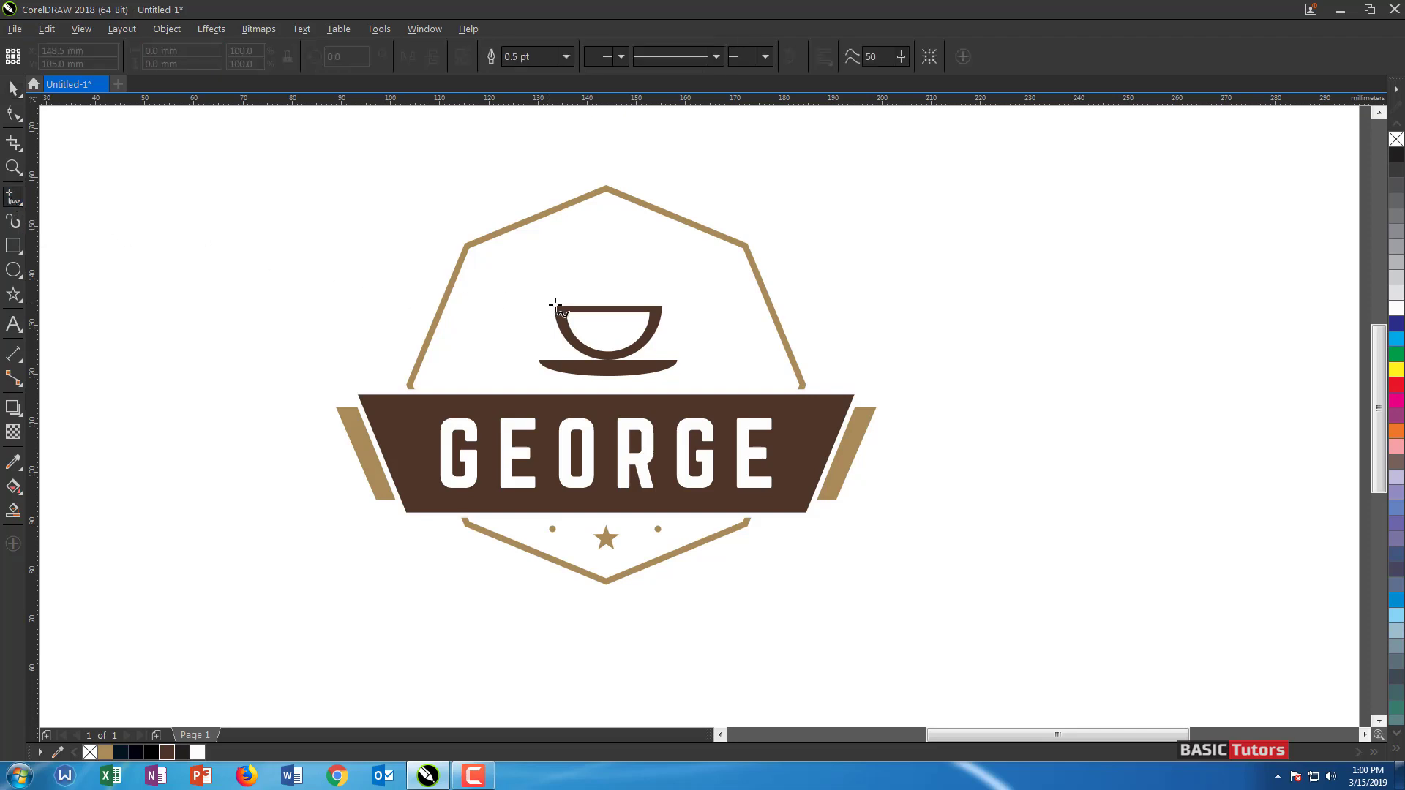
click(658, 318)
click(686, 317)
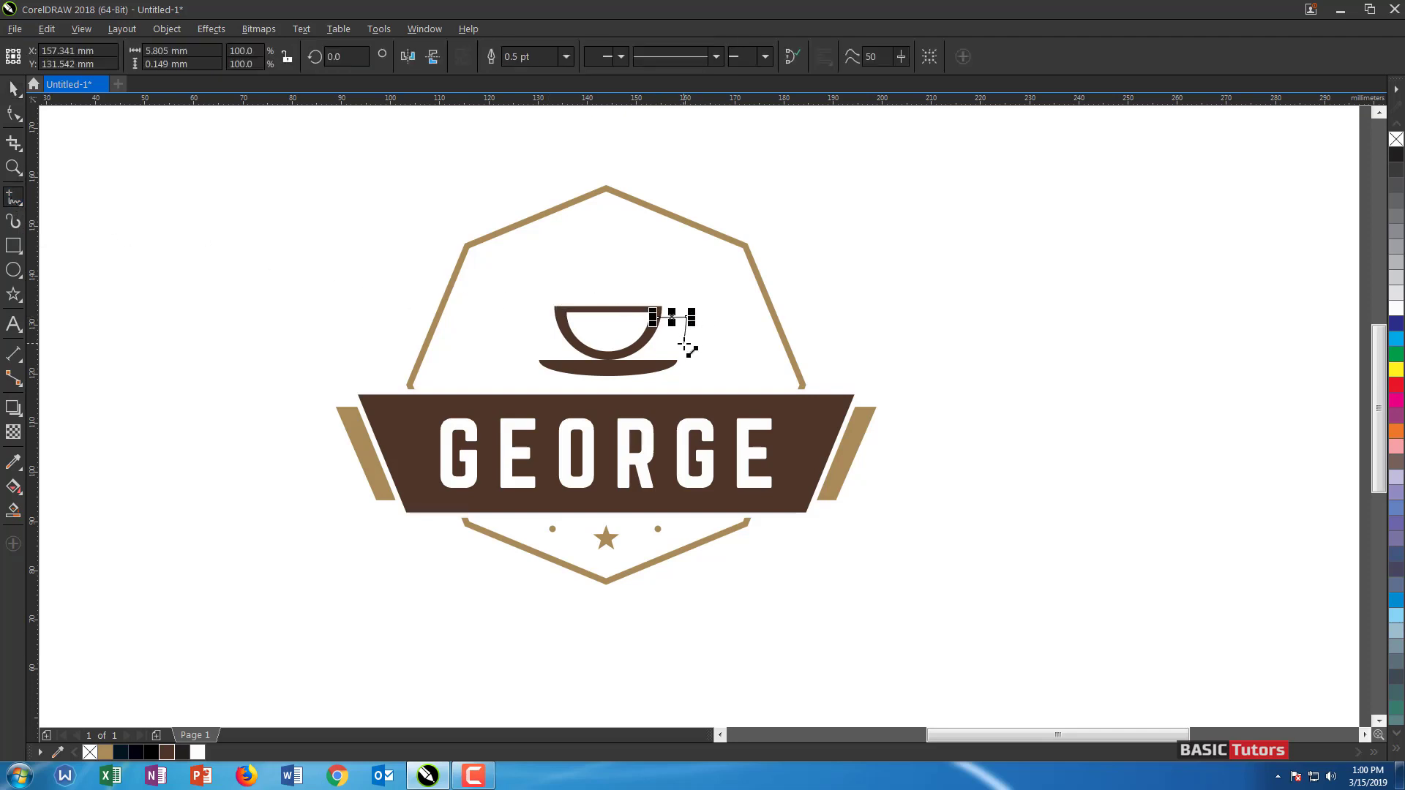
click(678, 352)
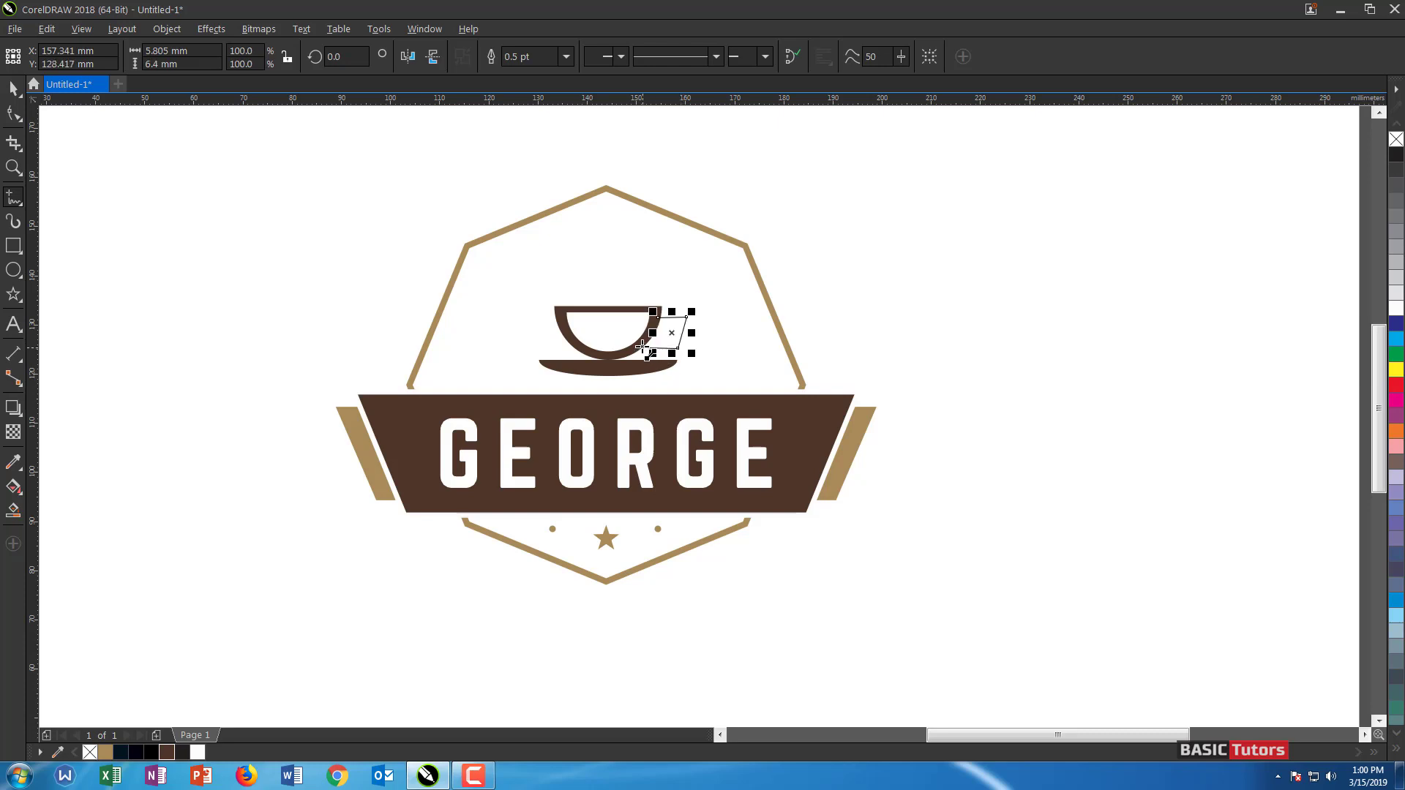
click(641, 345)
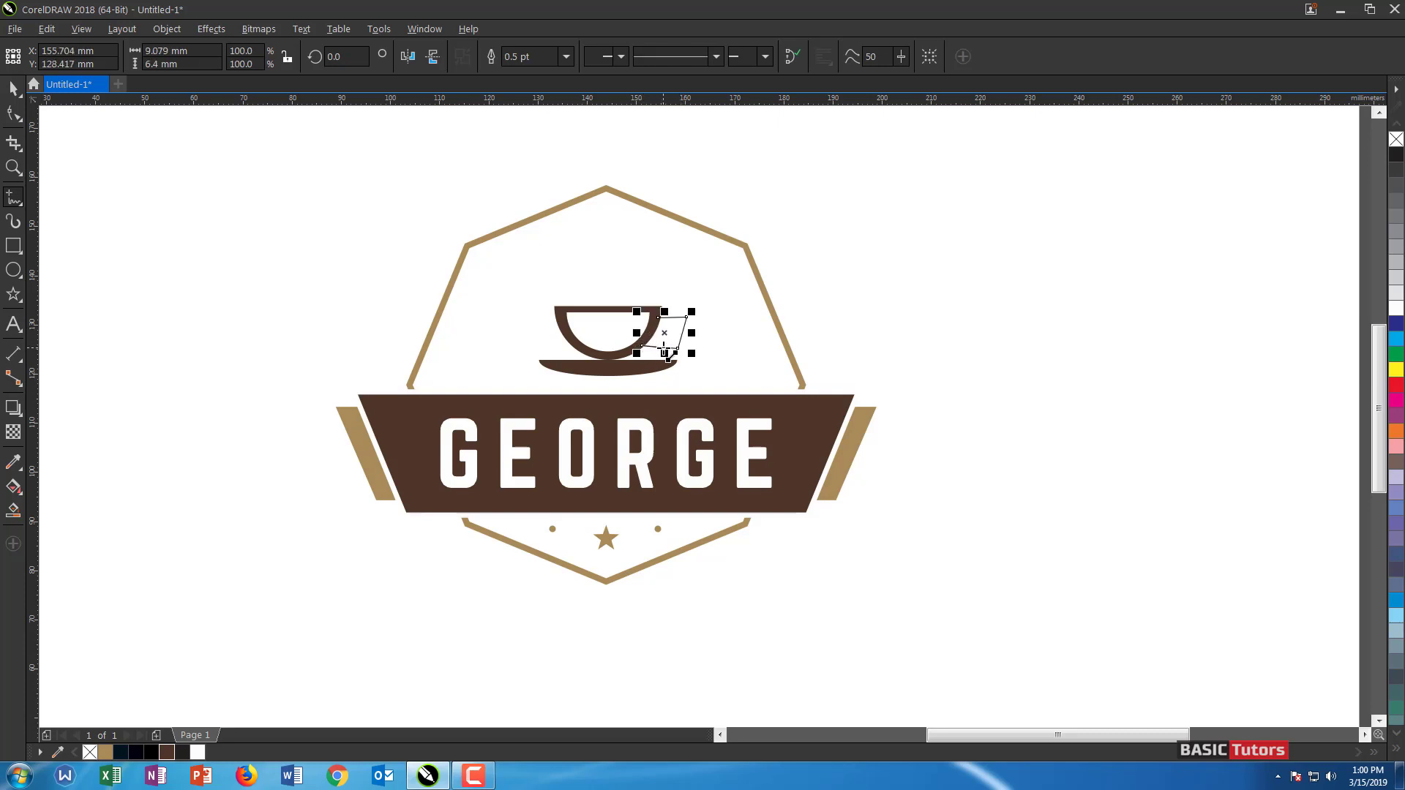
click(650, 338)
click(676, 326)
click(664, 320)
Delete the handle shape's inner nodes so only the open outer line remains, attached to the cup wall at both ends
click(18, 118)
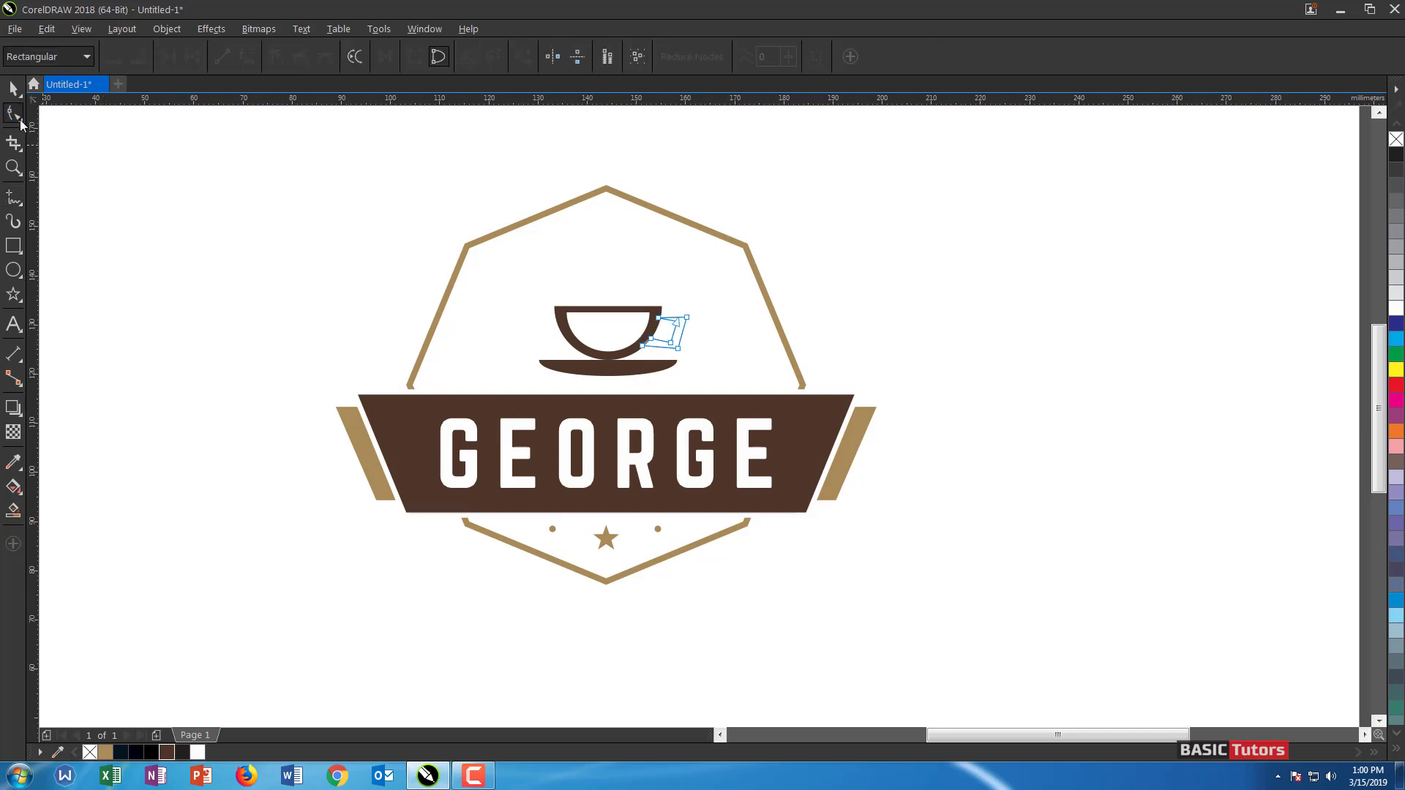
drag(622, 285, 843, 452)
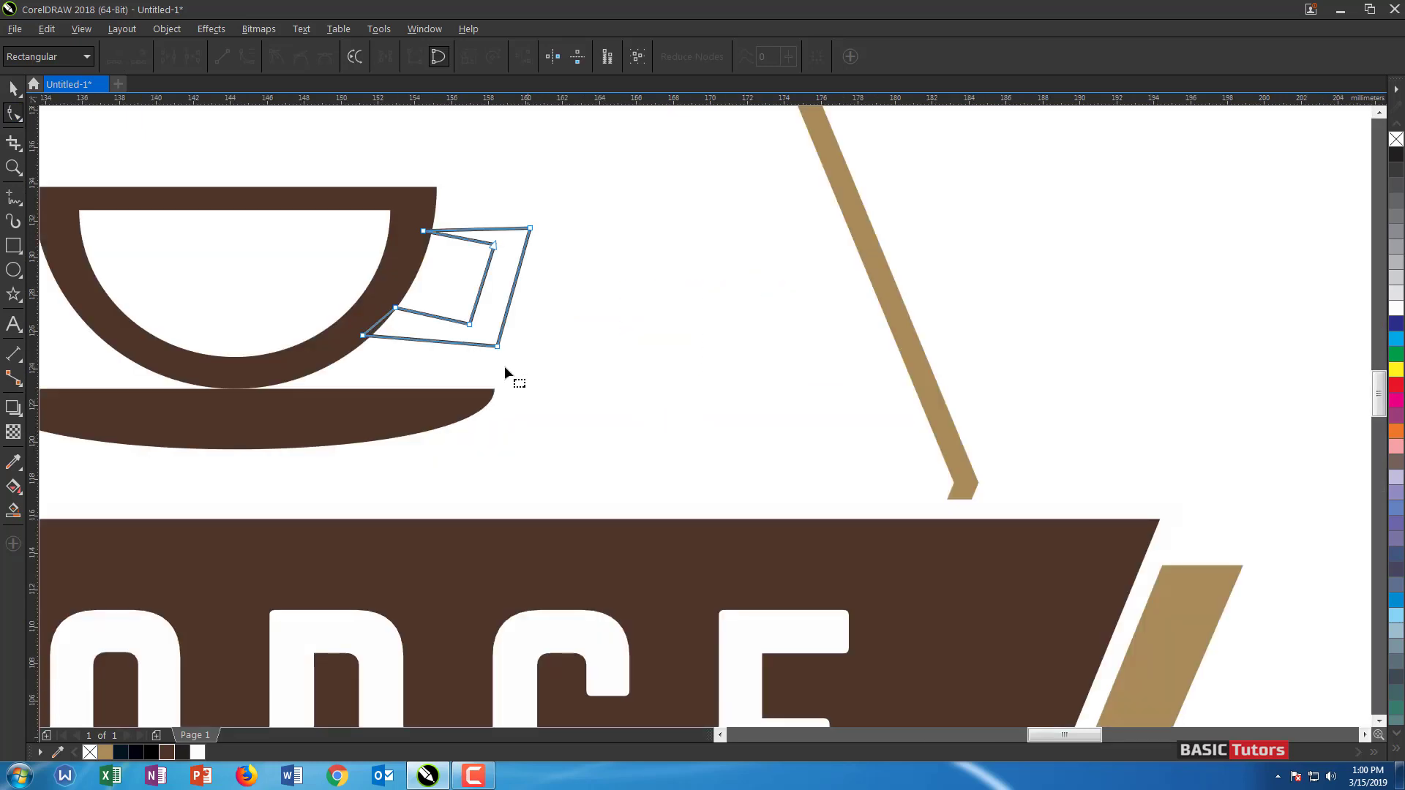
click(467, 252)
key(Delete)
click(469, 324)
key(Delete)
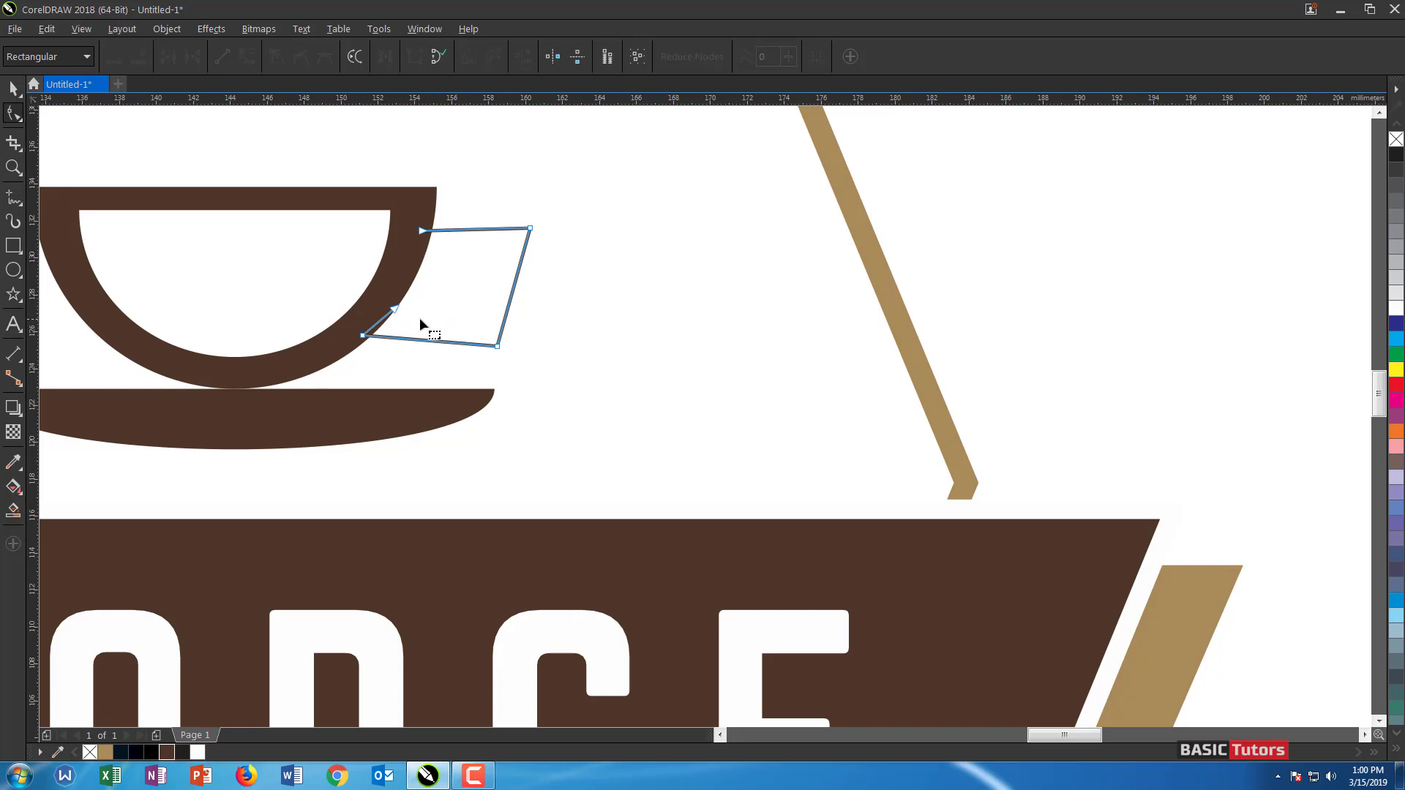
click(395, 309)
key(Delete)
Delete the two outer corner nodes of the handle line
click(529, 229)
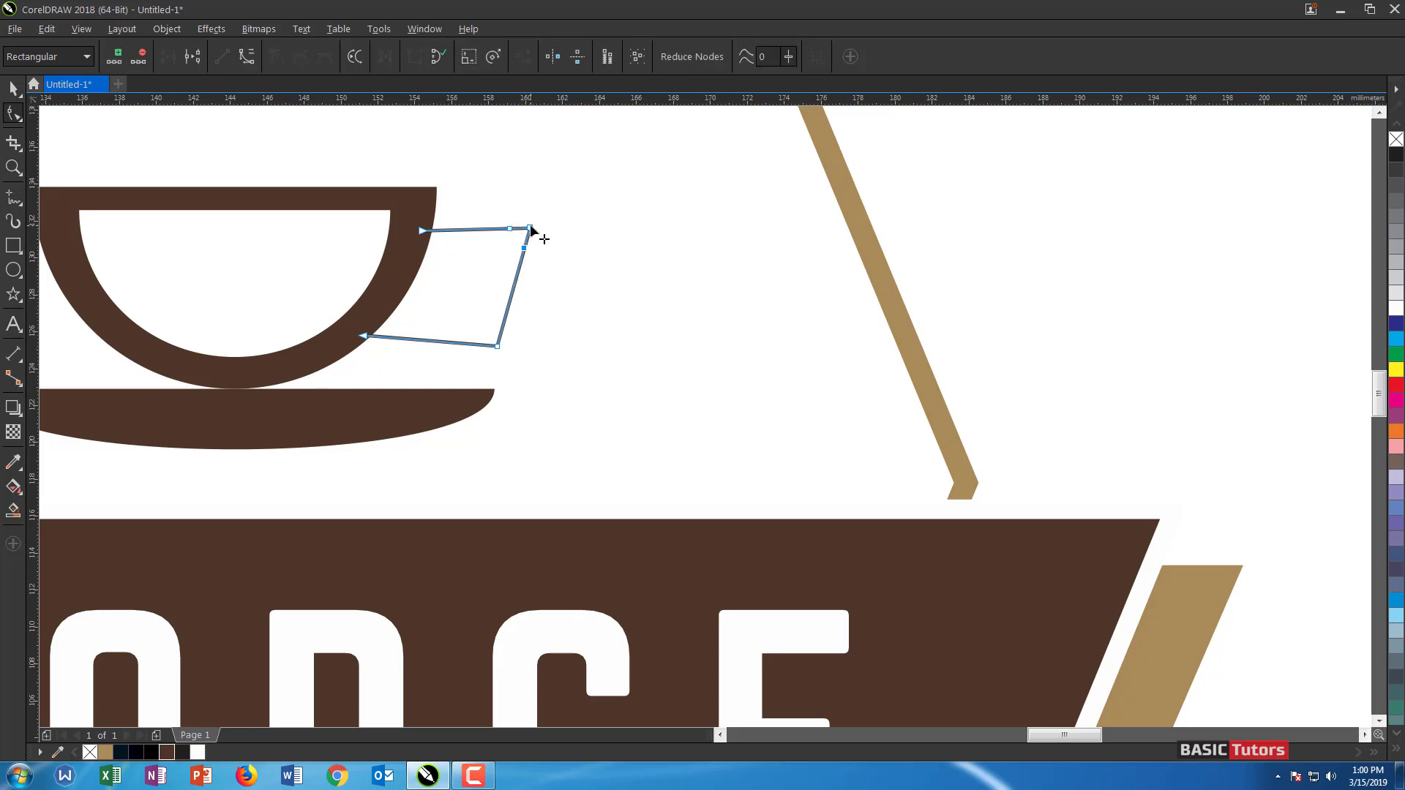
key(Delete)
click(497, 346)
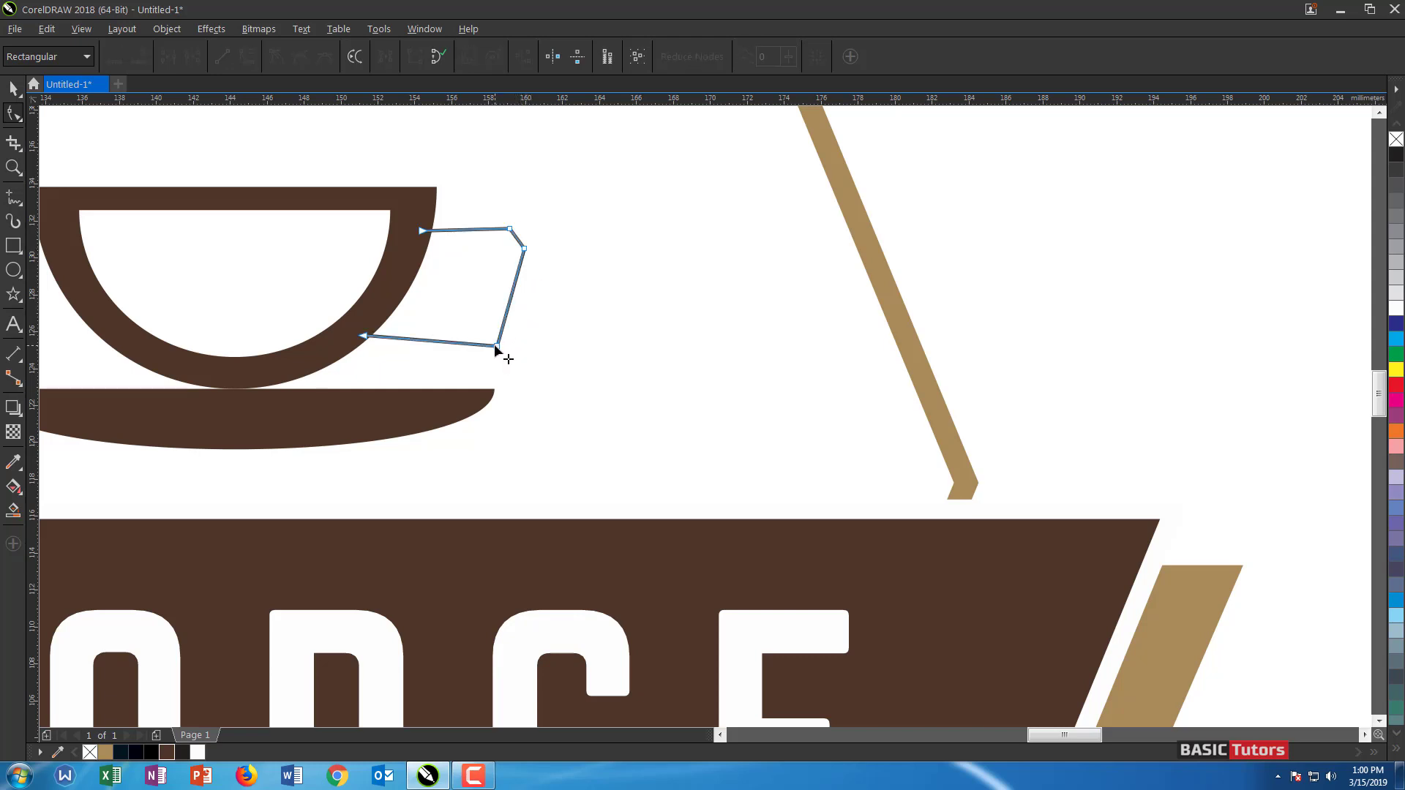
key(Delete)
Convert the handle's lower segment to a curve, bow it outward, and remove the leftover corner nodes to round the upper bend
right_click(463, 282)
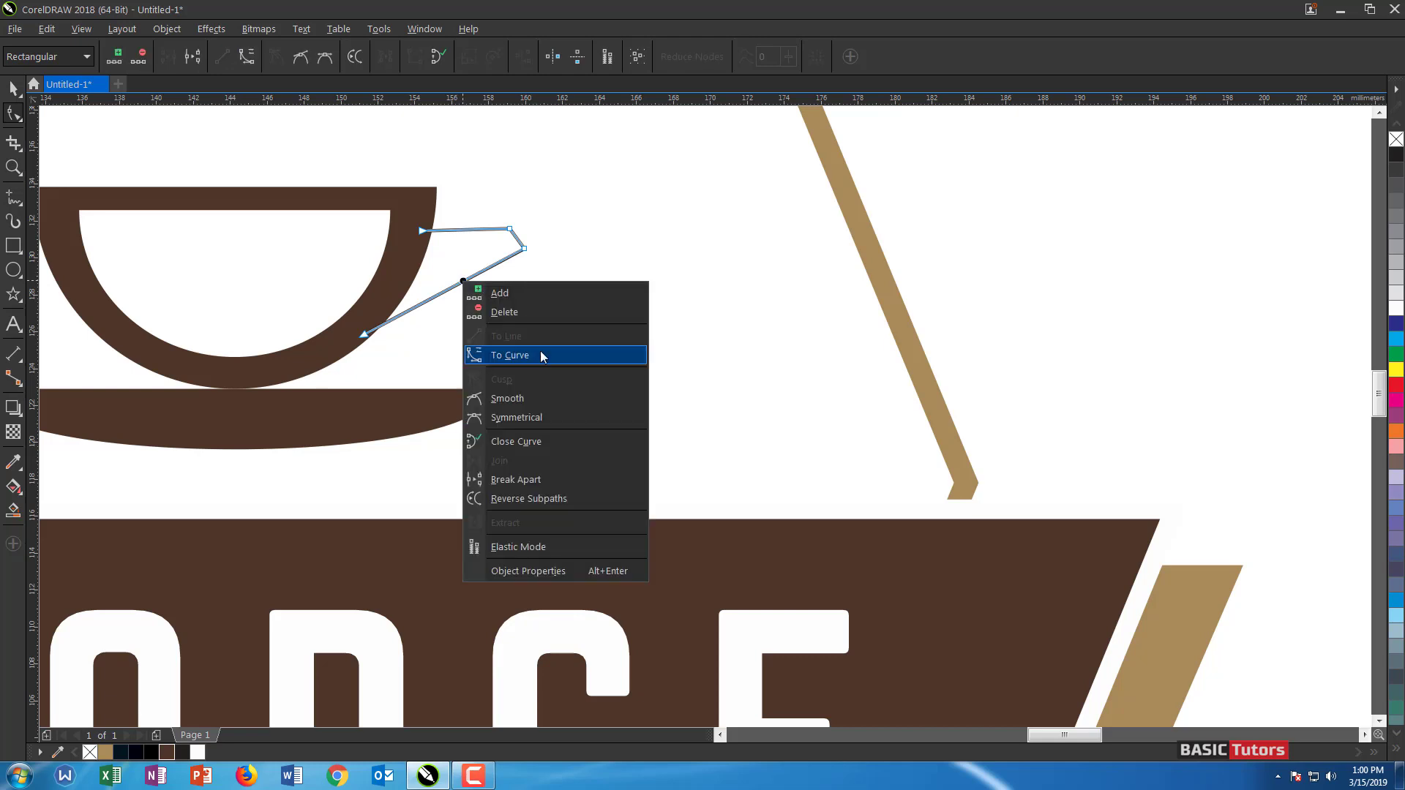
click(540, 354)
drag(451, 288, 462, 319)
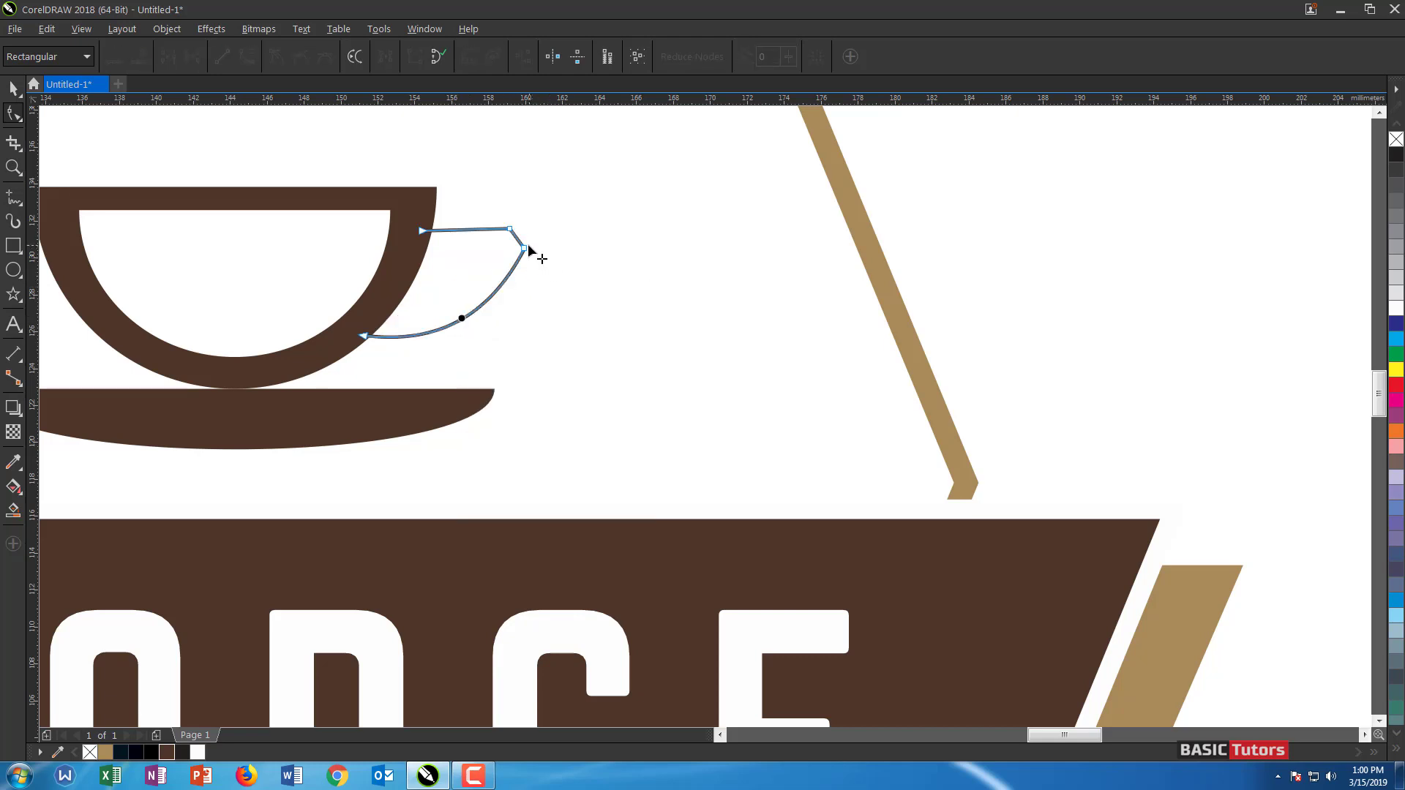
click(524, 249)
key(Delete)
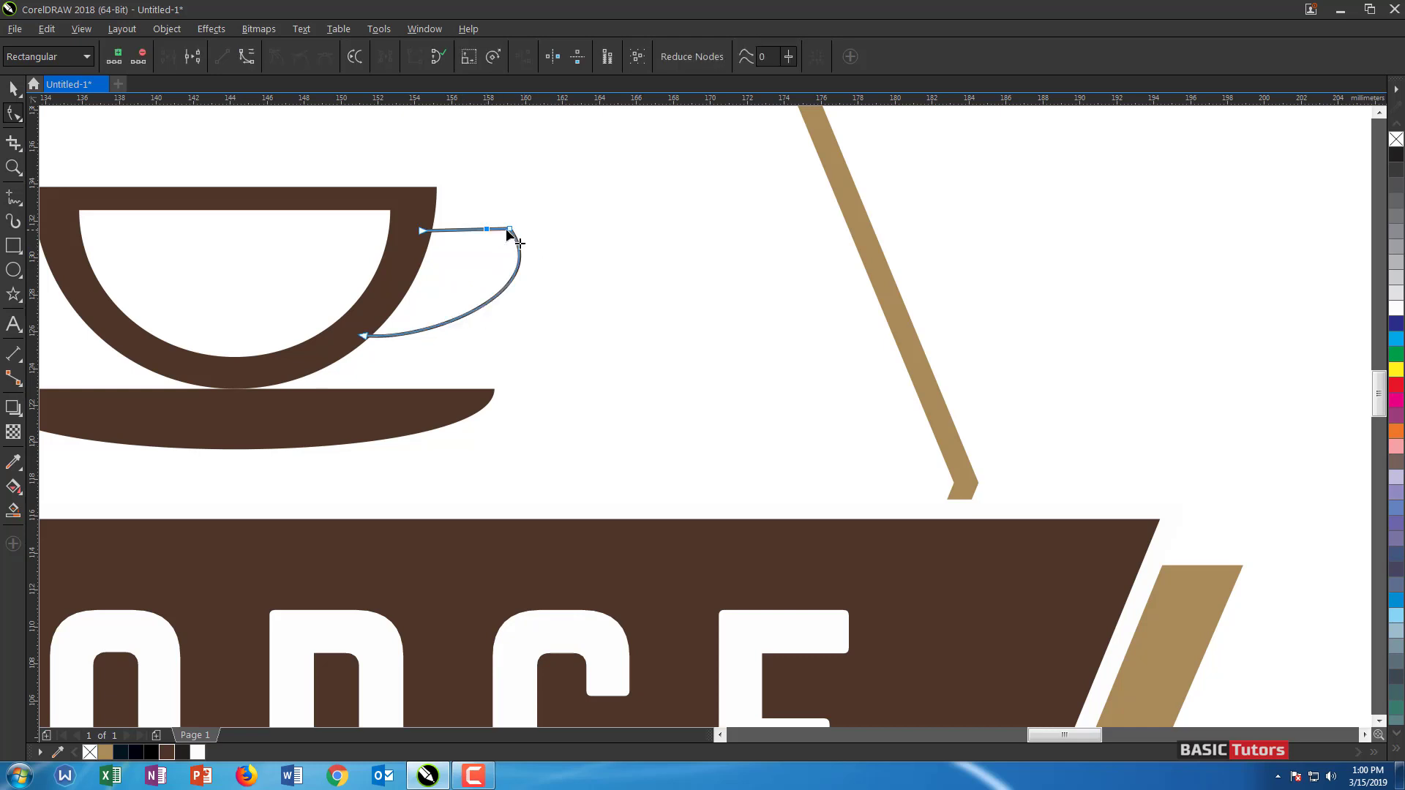
drag(511, 233, 517, 291)
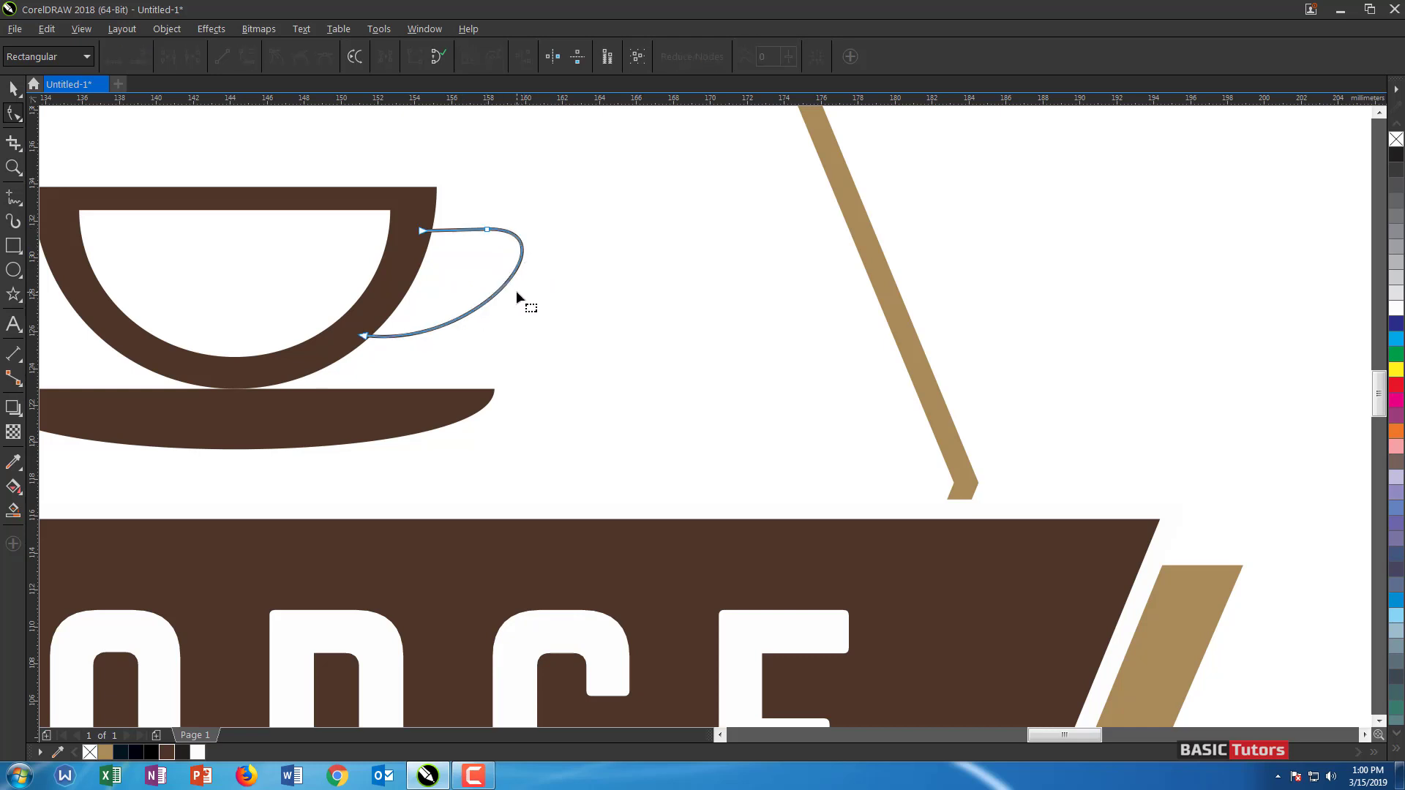
Add a node on the handle's outer curve and pull it inward, narrowing the handle to about 8.2 mm wide
key(space)
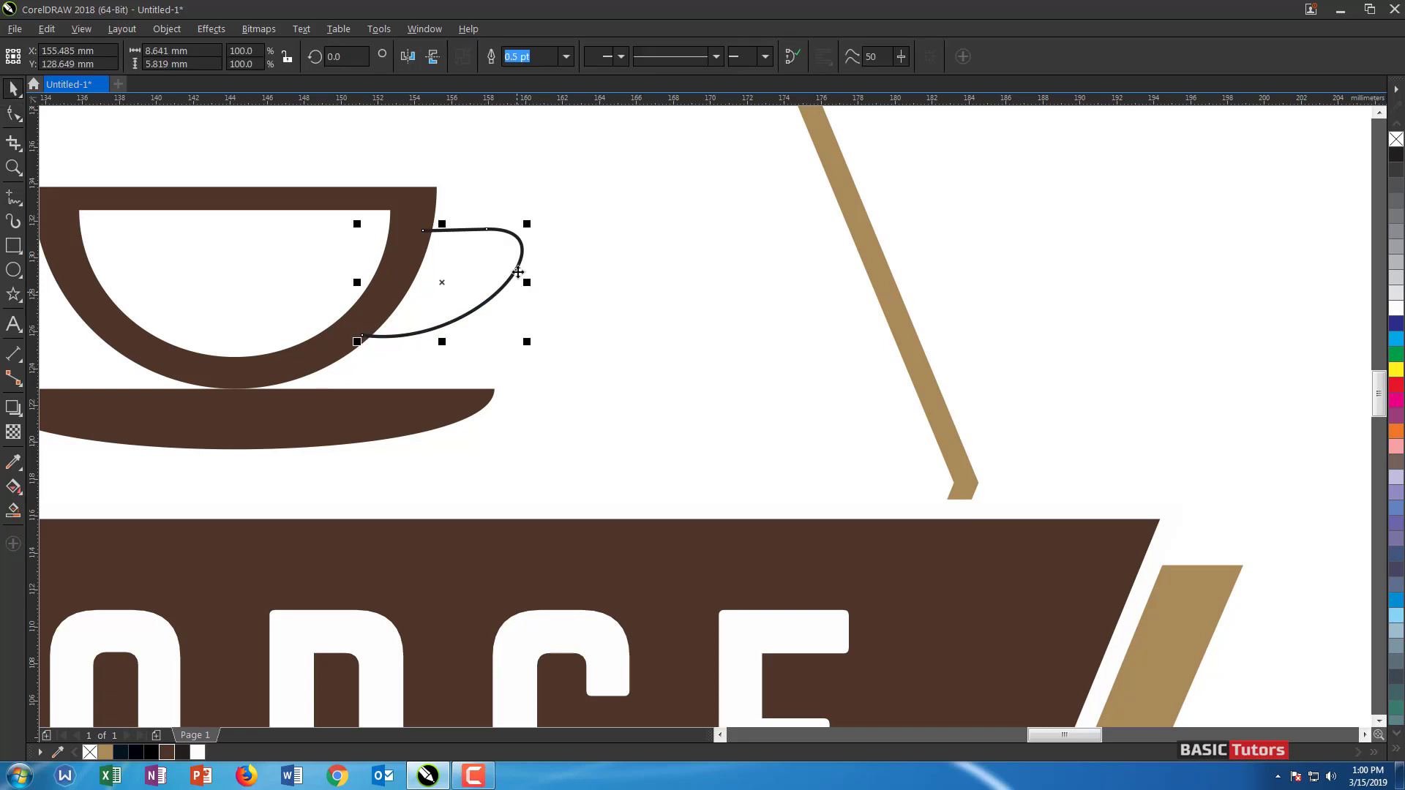
key(space)
click(519, 268)
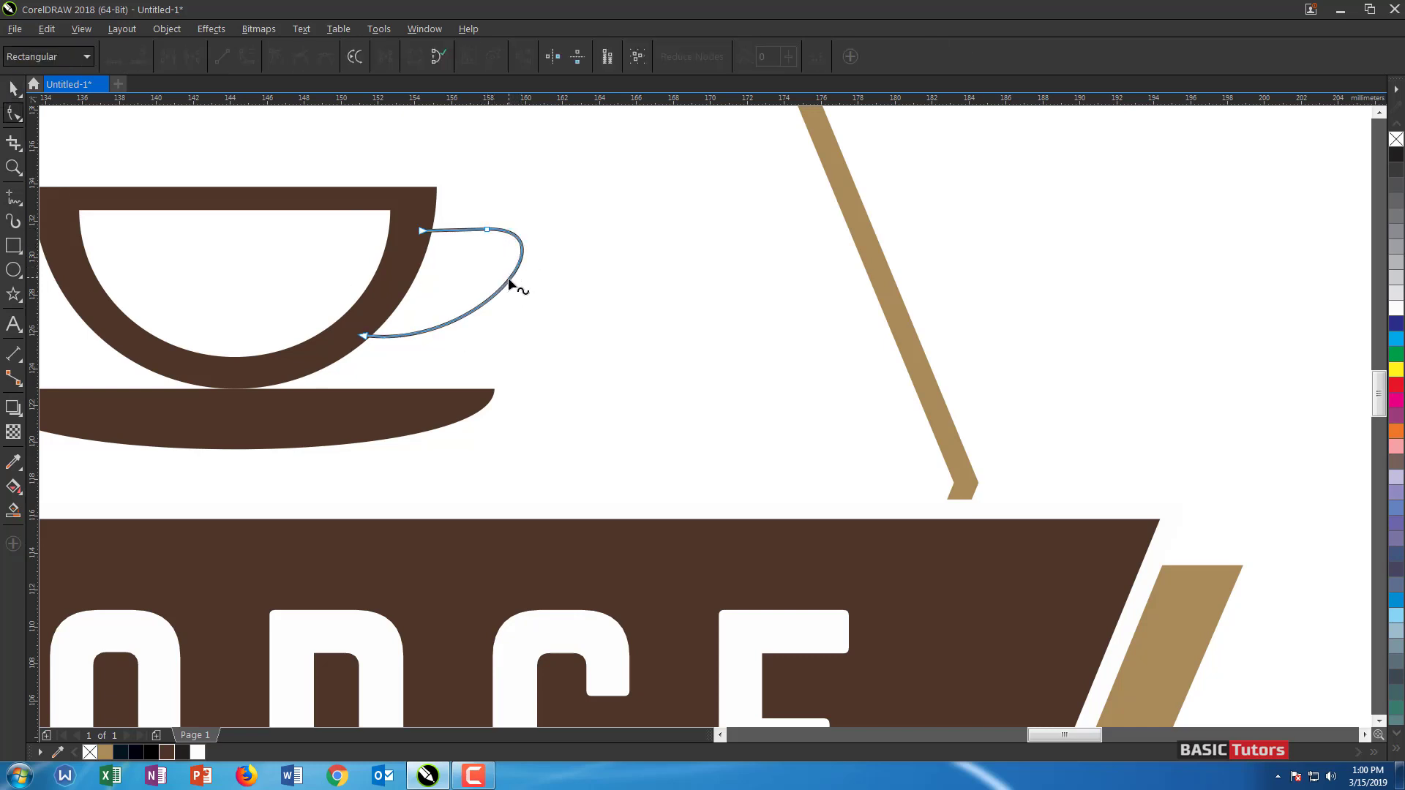
double_click(509, 280)
drag(509, 280, 493, 279)
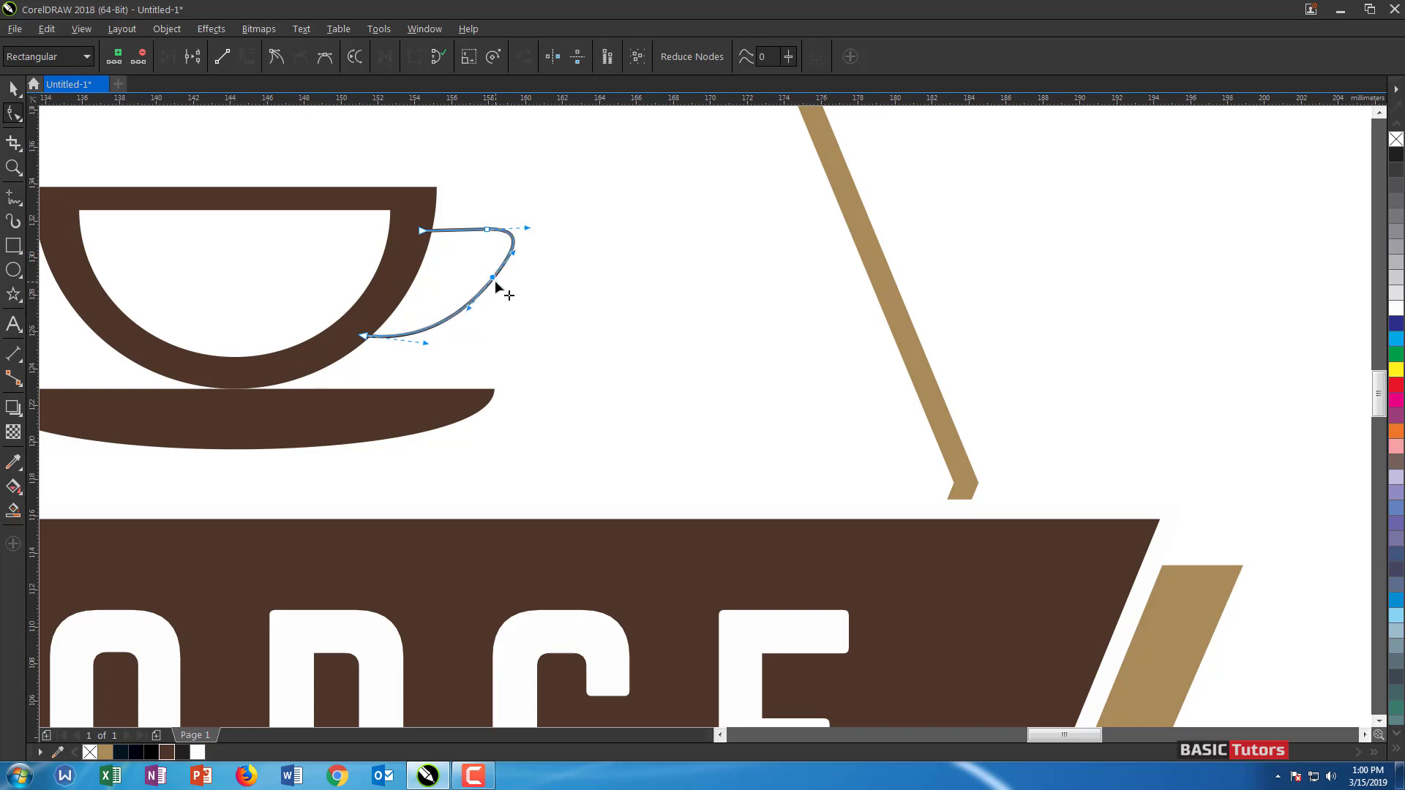
key(space)
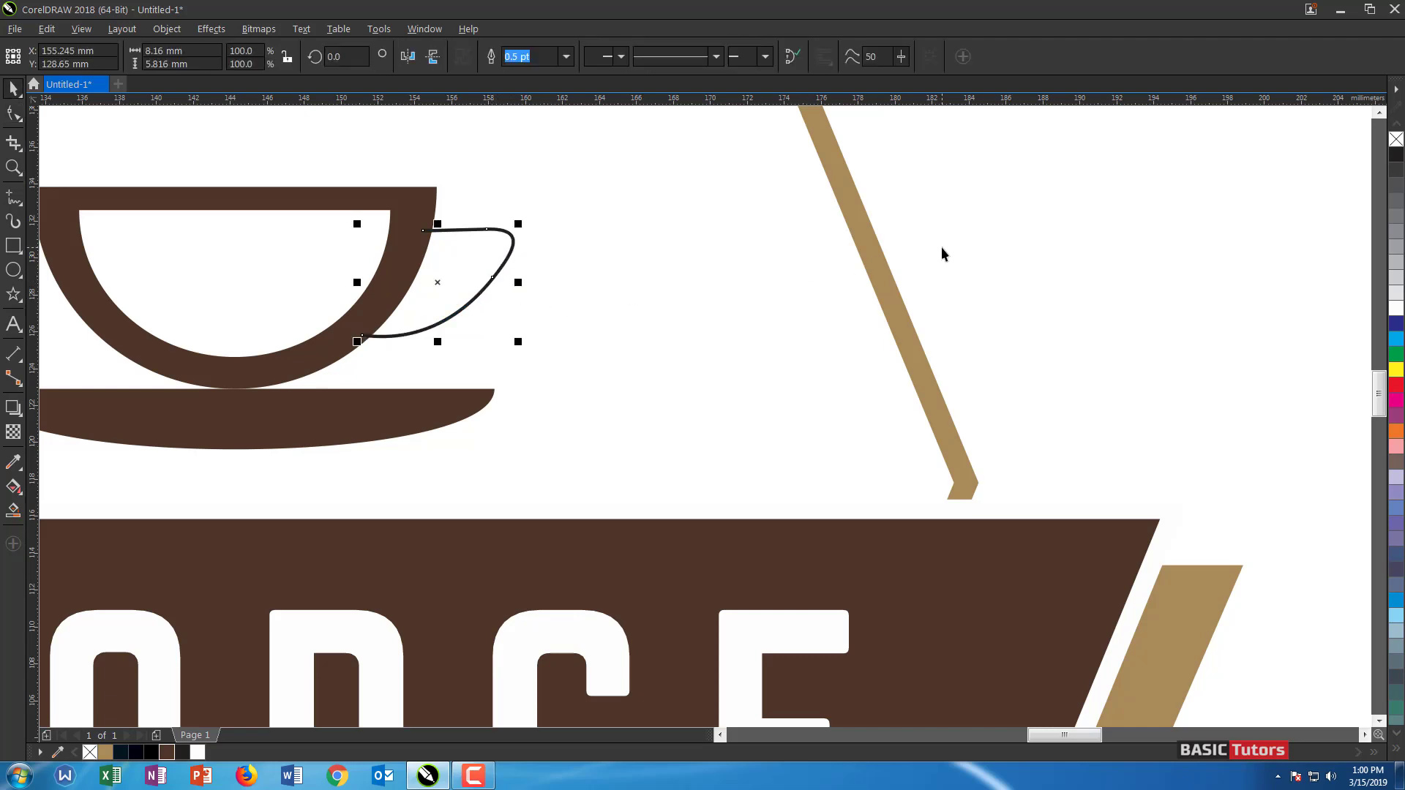
Try a 5 pt outline on the handle curve, and reduce it to 3 pt
key(F12)
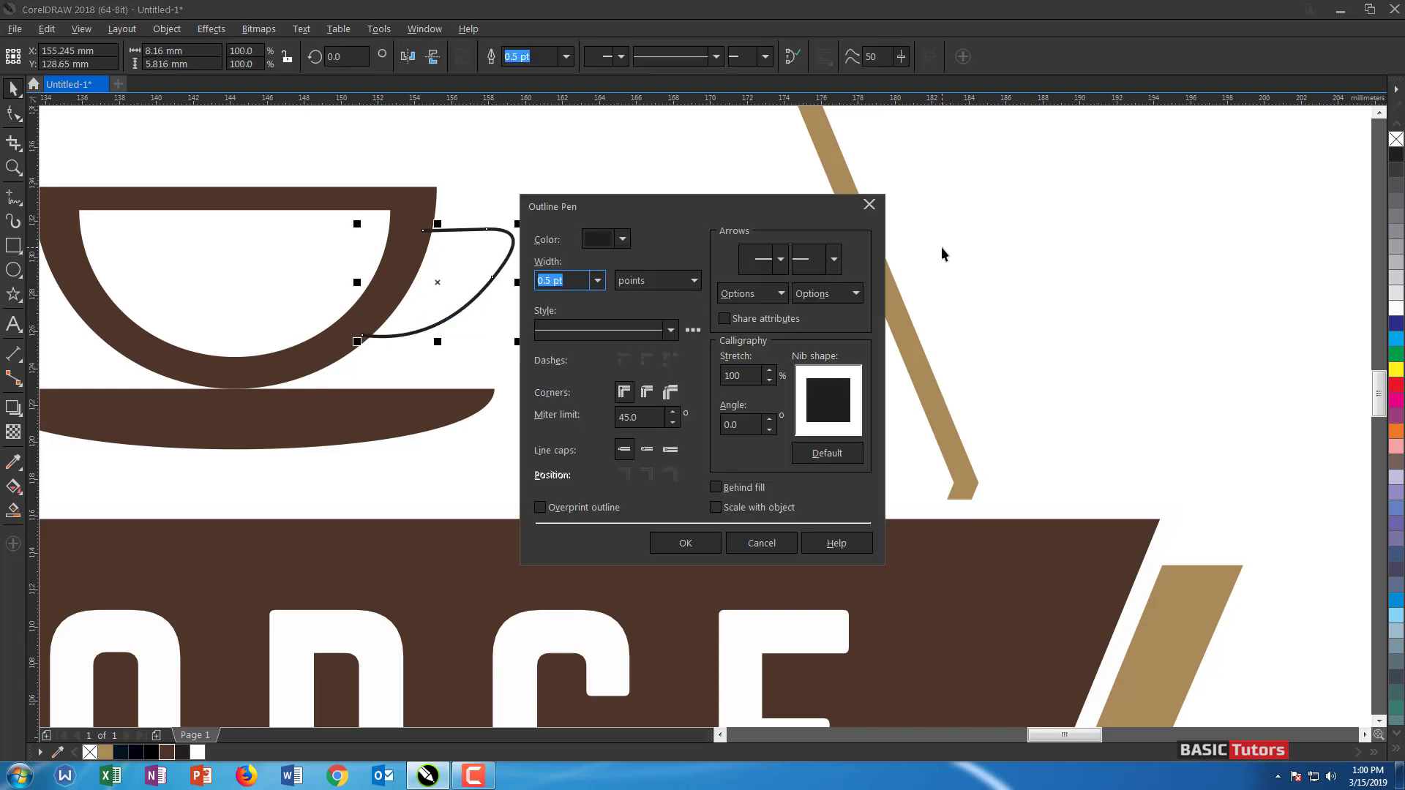
text(5)
key(Return)
key(F12)
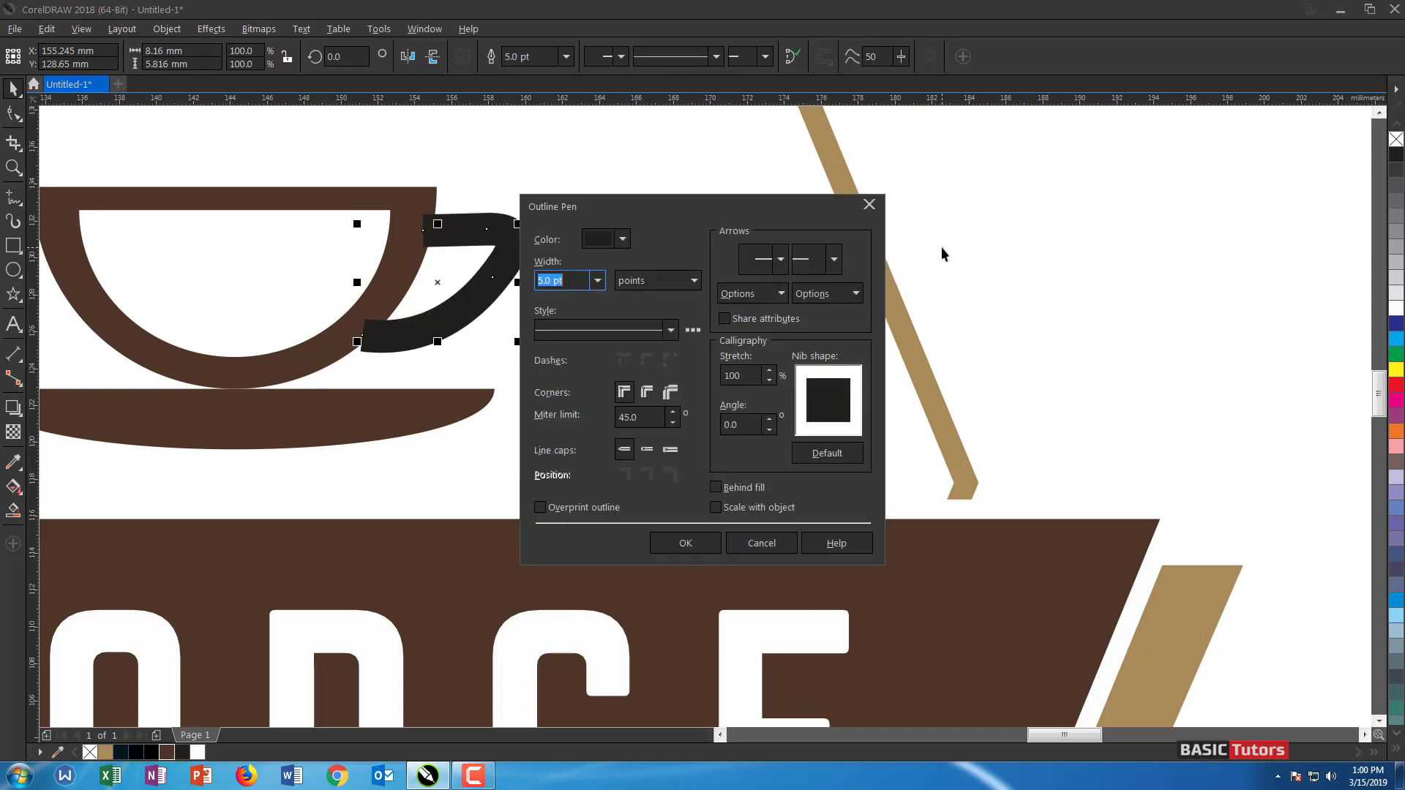
text(3)
key(Return)
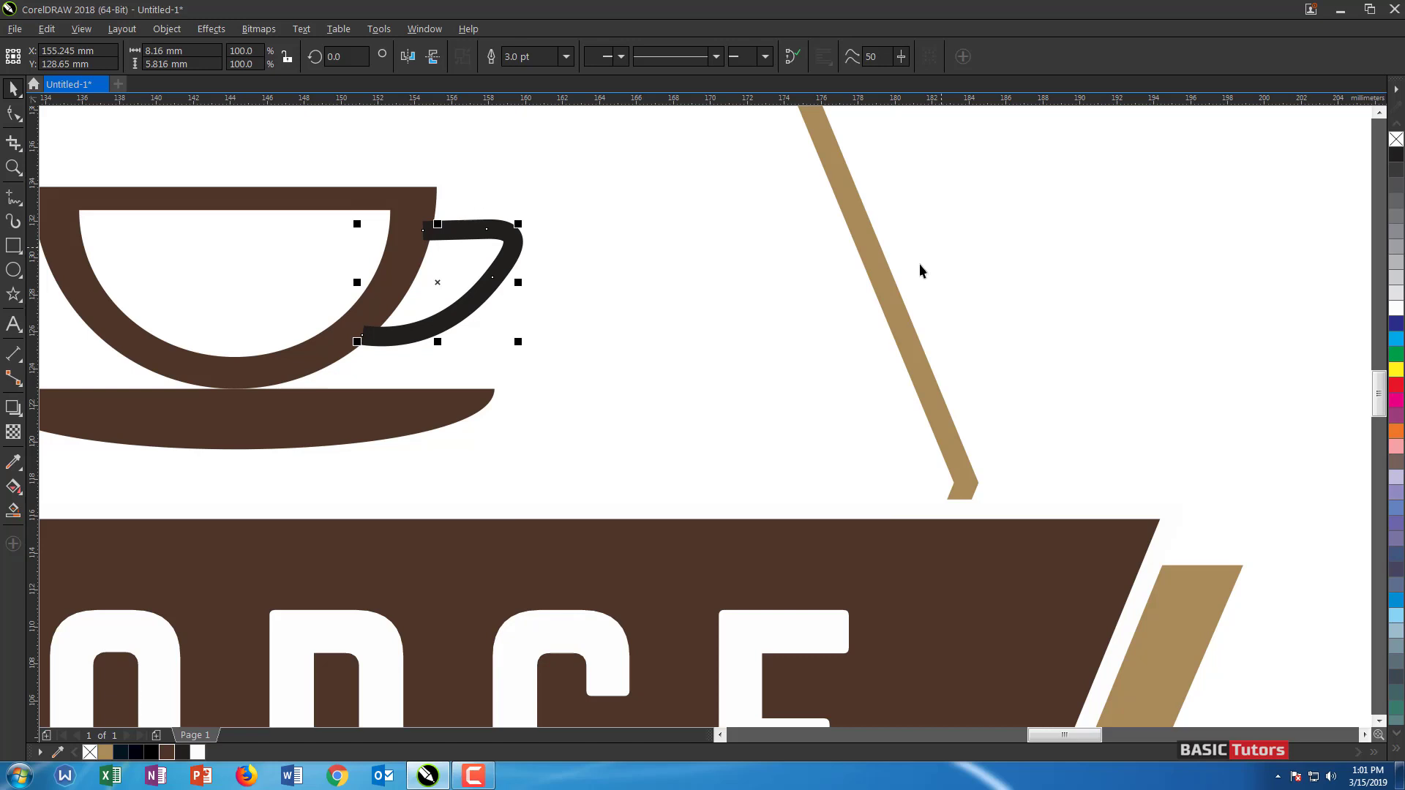
Convert the handle's outline to an object and weld it to the brown cup
click(167, 28)
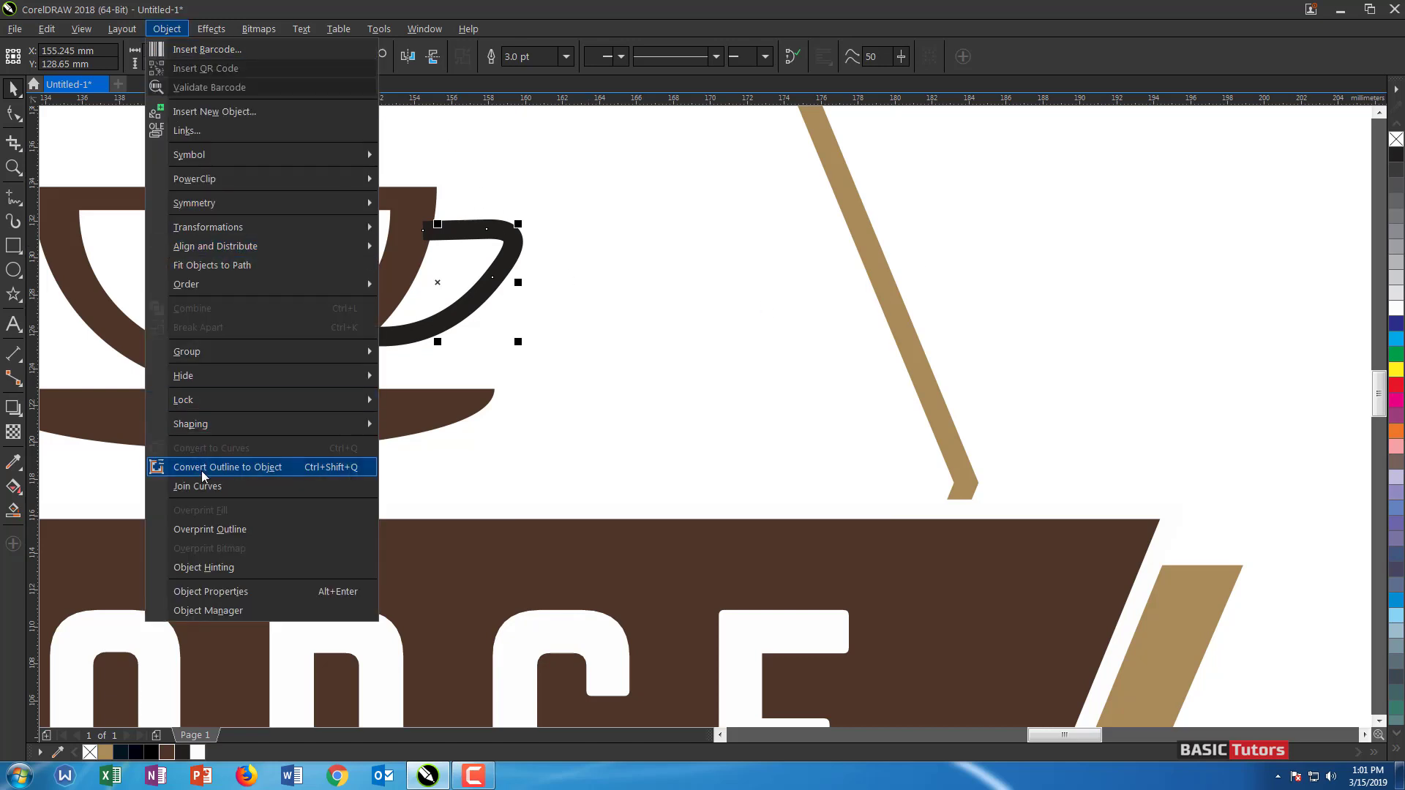
click(201, 465)
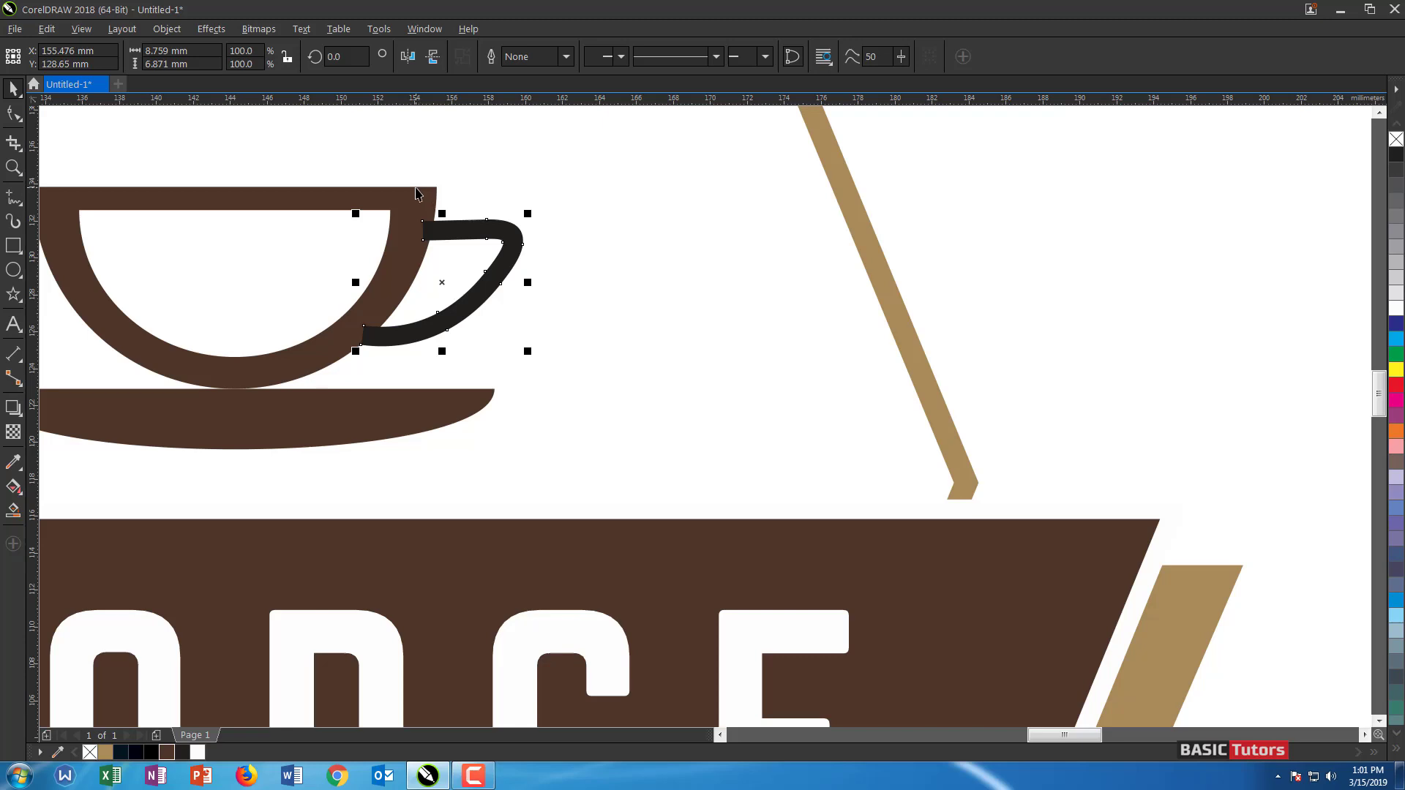
shift+click(414, 192)
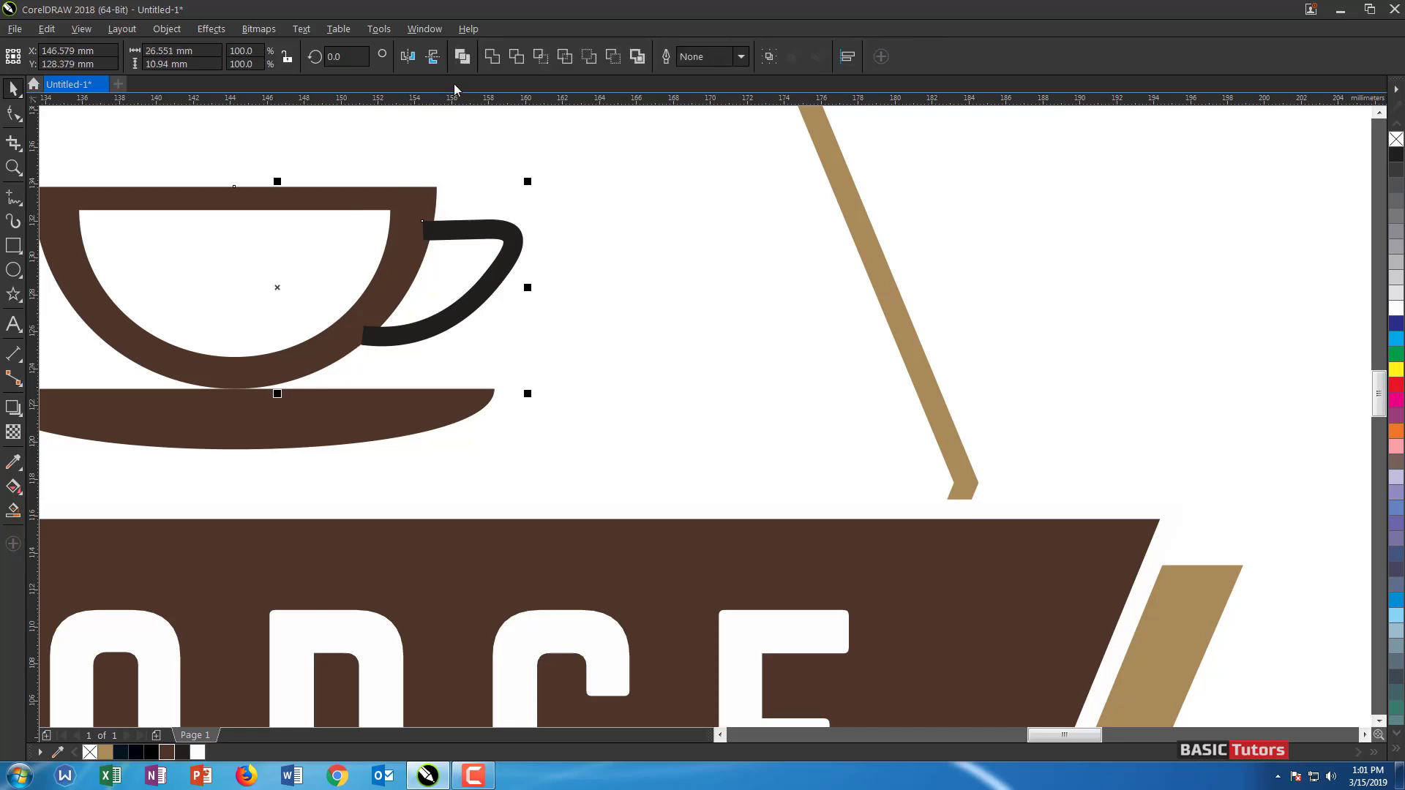
click(462, 57)
key(ctrl+z)
click(491, 57)
click(1010, 267)
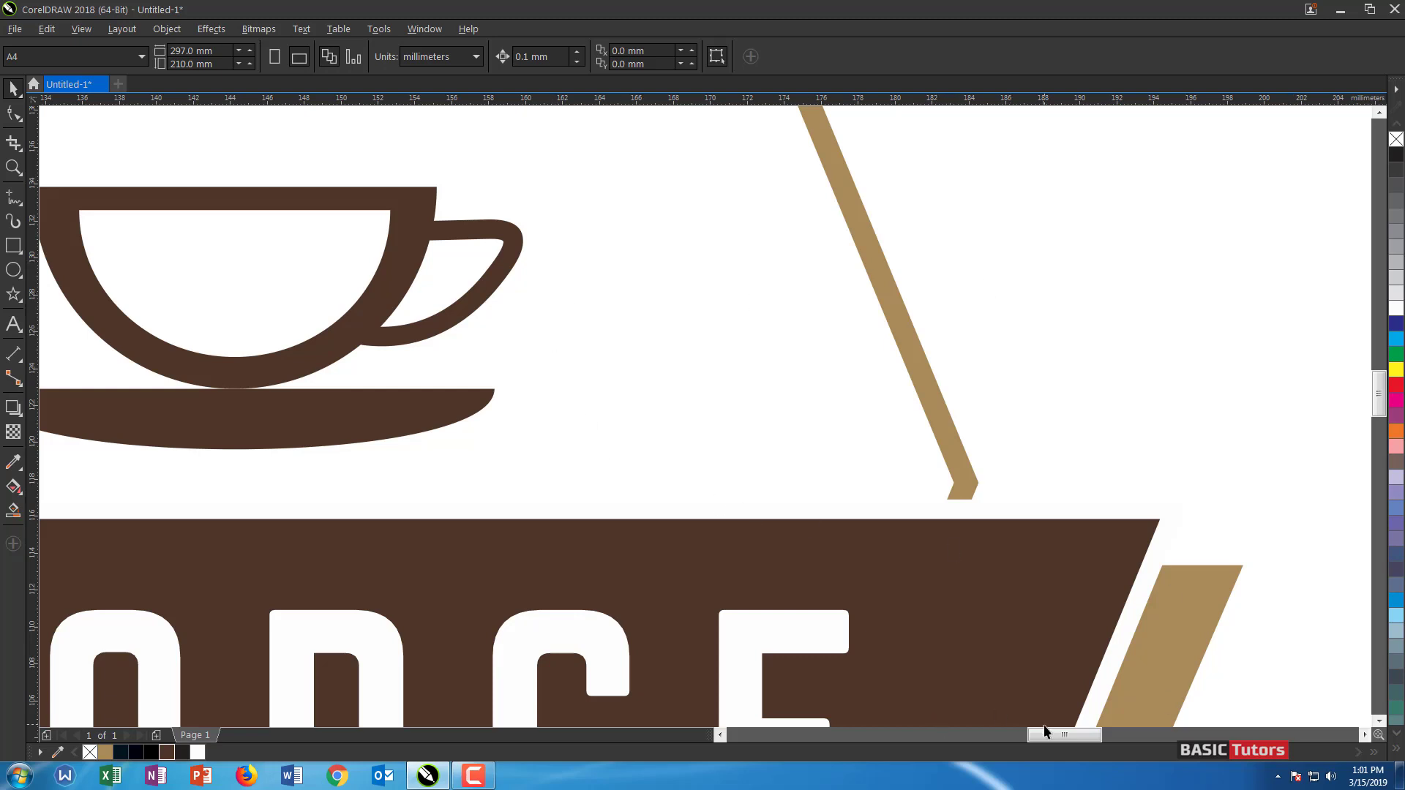
Draw a thin rectangle about 51.7 by 0.9 mm across the saucer's lower edge and center it horizontally on the saucer
drag(1045, 731, 1036, 740)
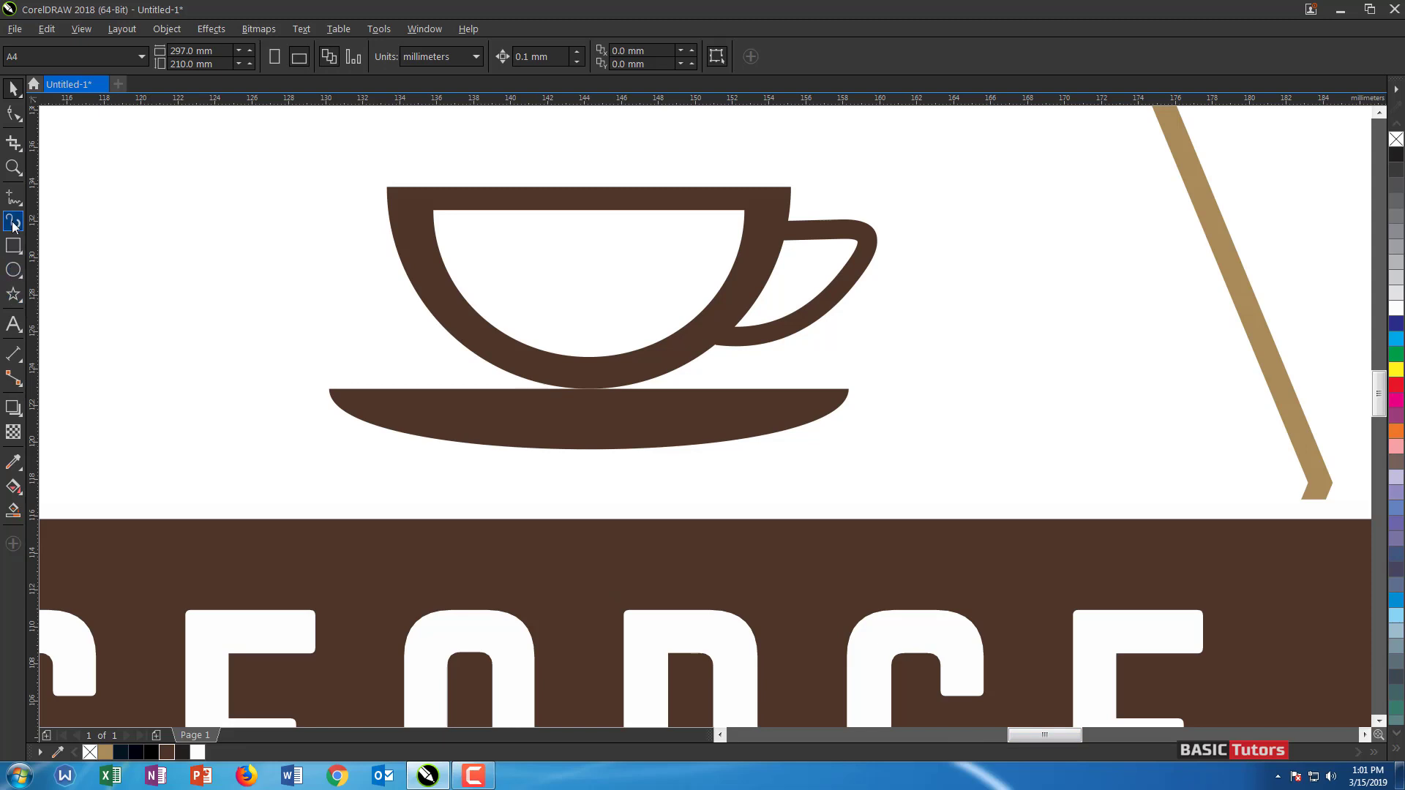
click(17, 251)
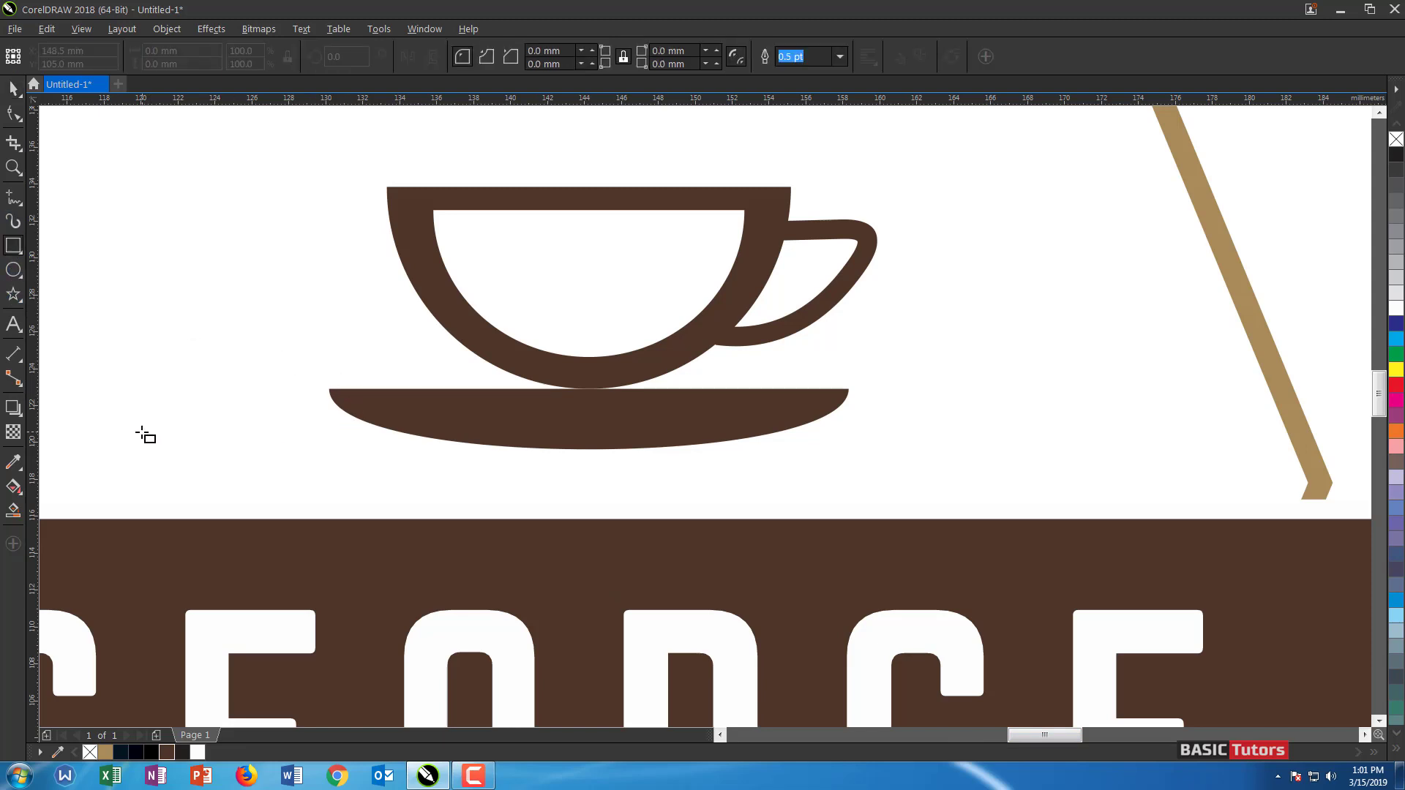
drag(141, 431, 1097, 449)
key(space)
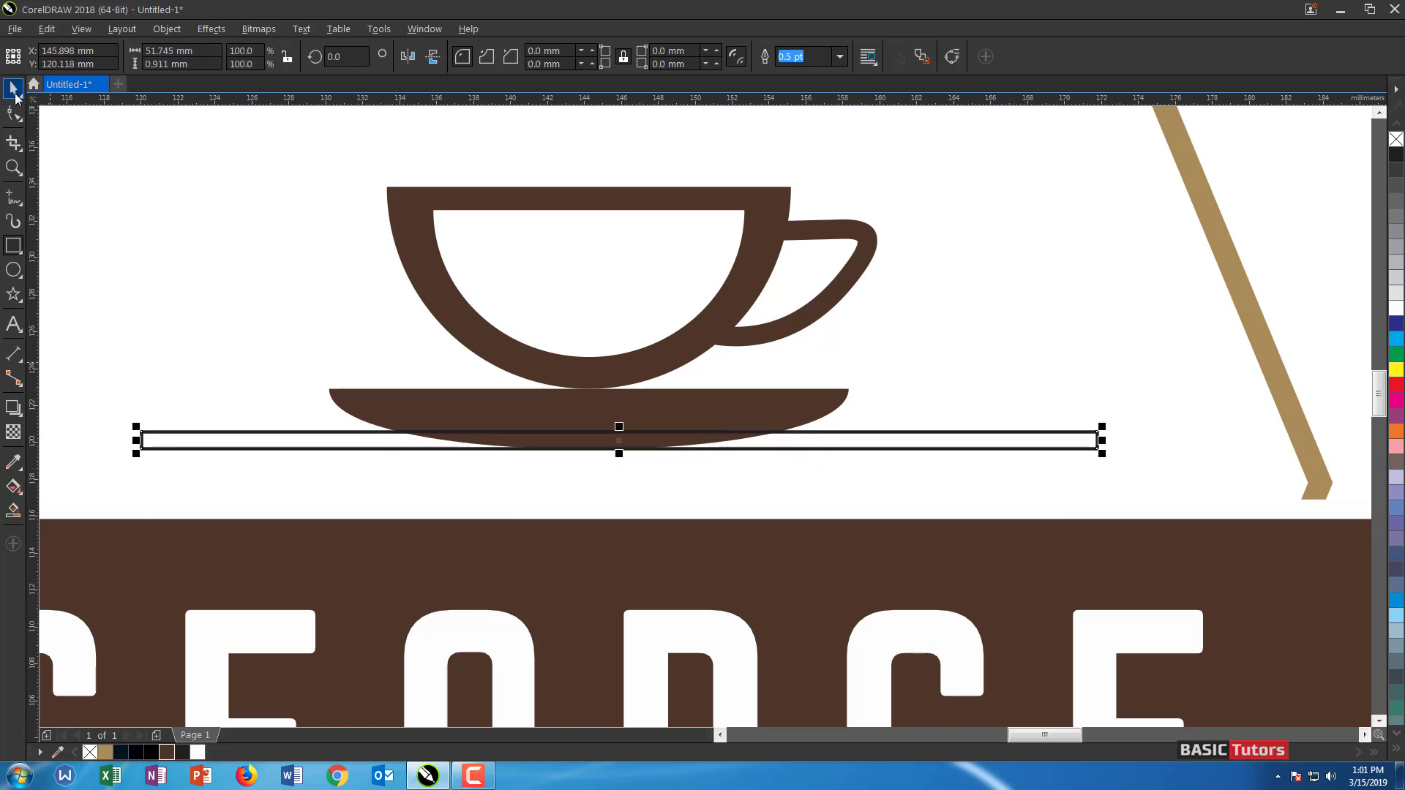
key(Left)
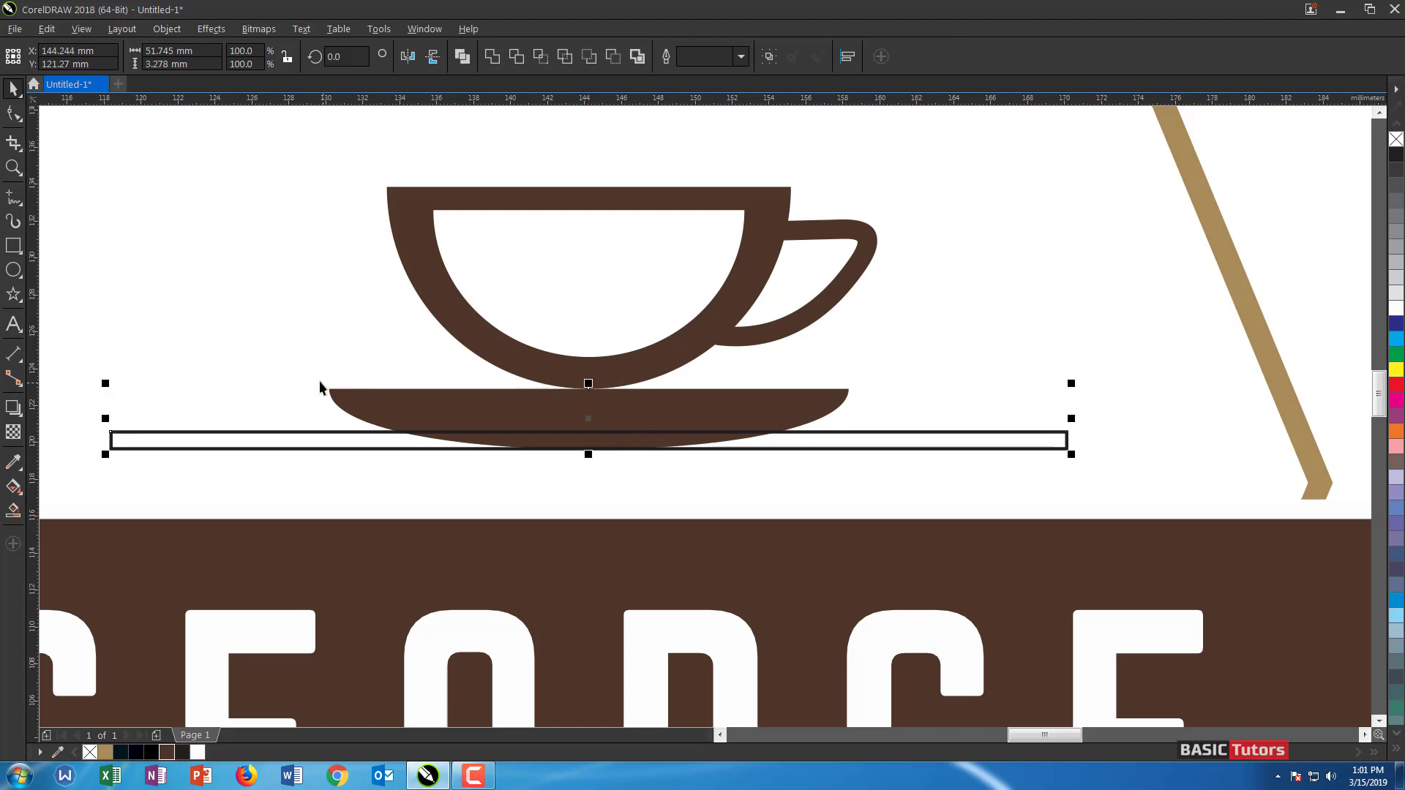
click(674, 458)
click(642, 441)
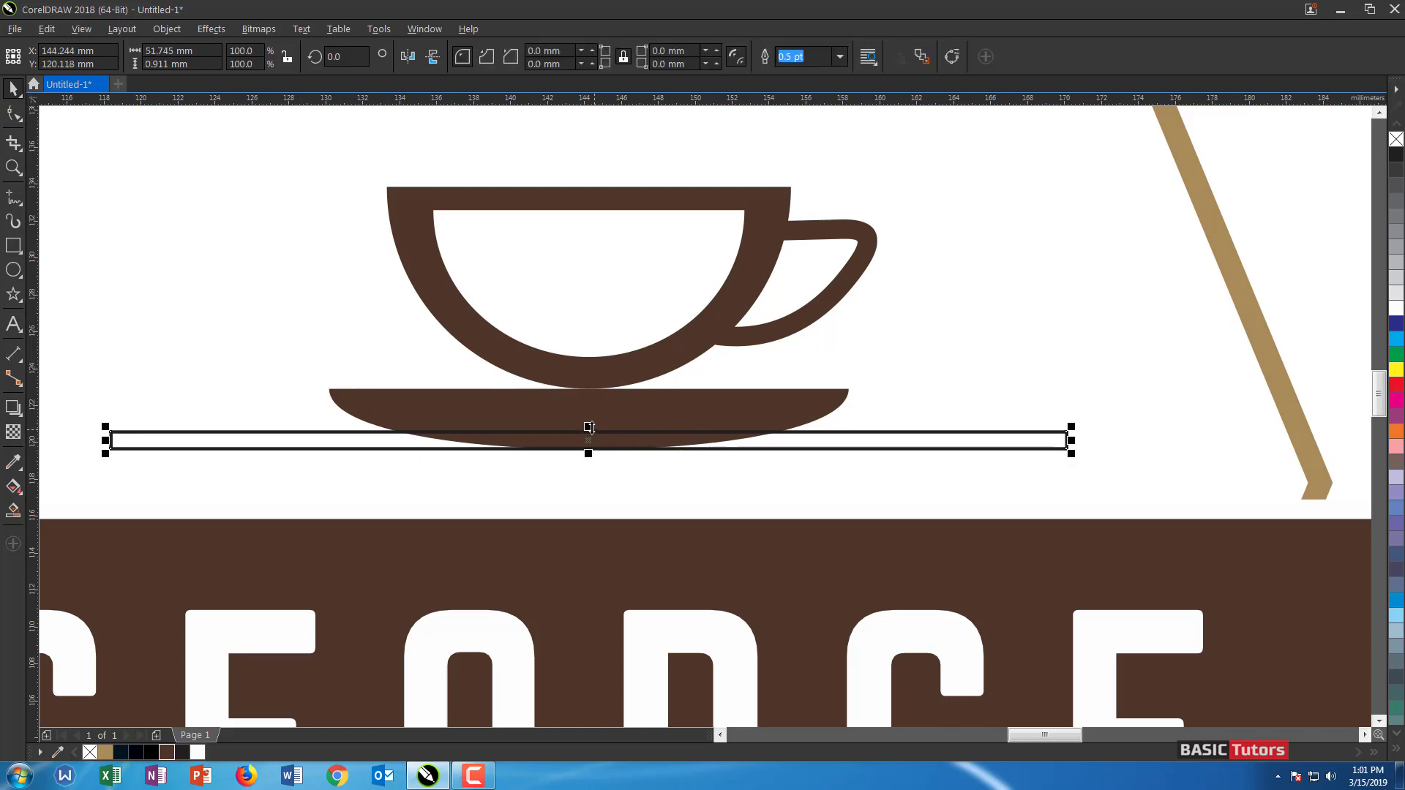
Set the thin rectangle directly below the saucer at about 1.15 mm high and add a node at the middle of its top edge
drag(587, 427, 577, 463)
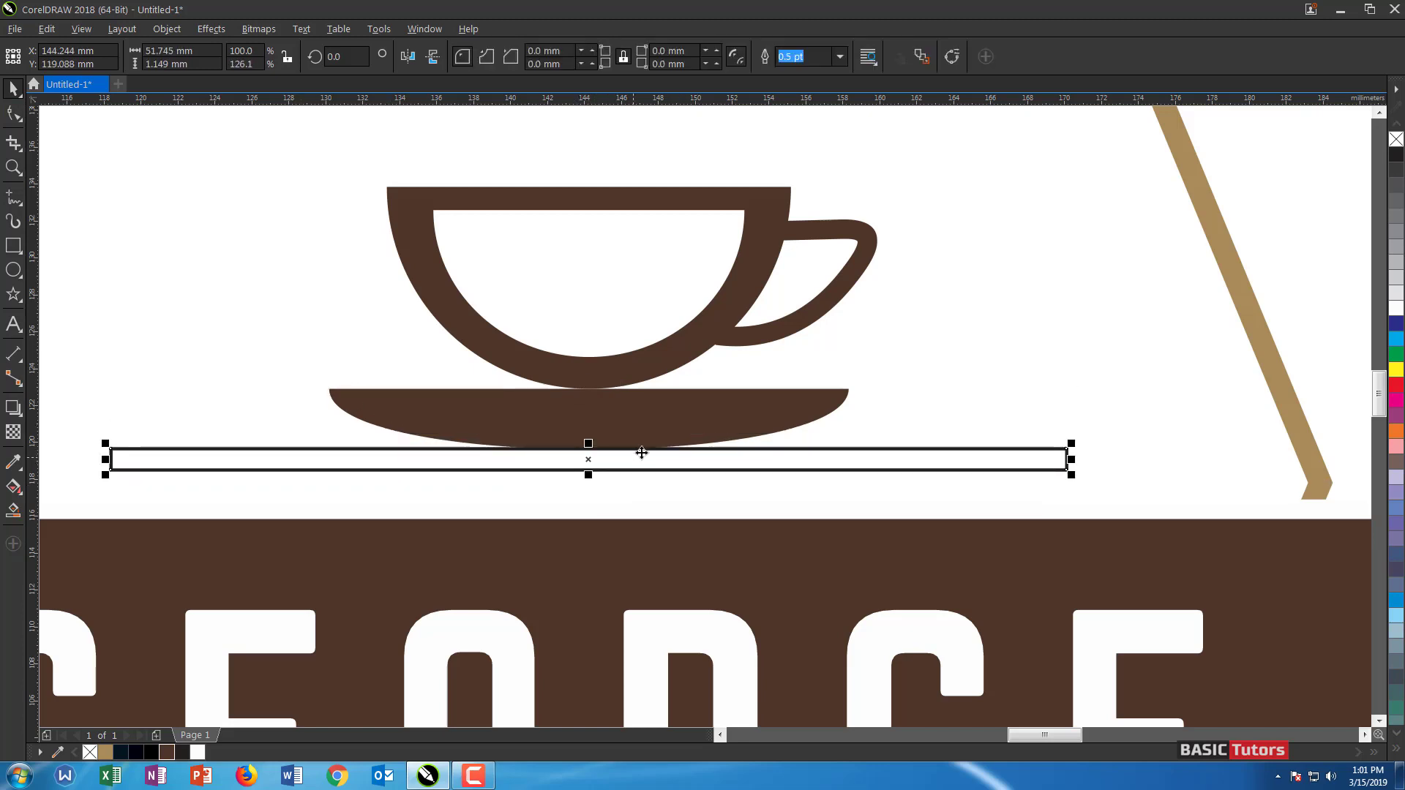
click(13, 113)
click(122, 447)
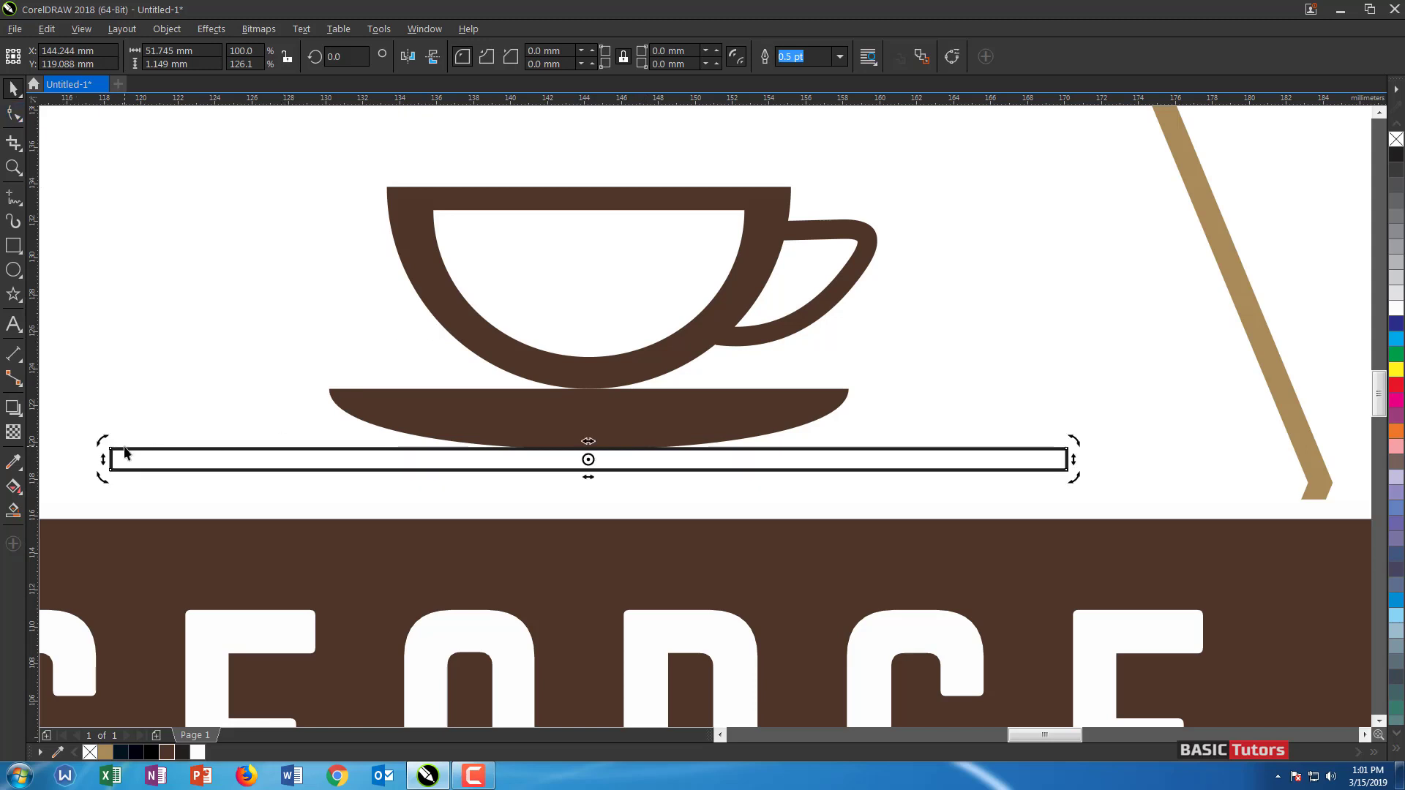
click(121, 447)
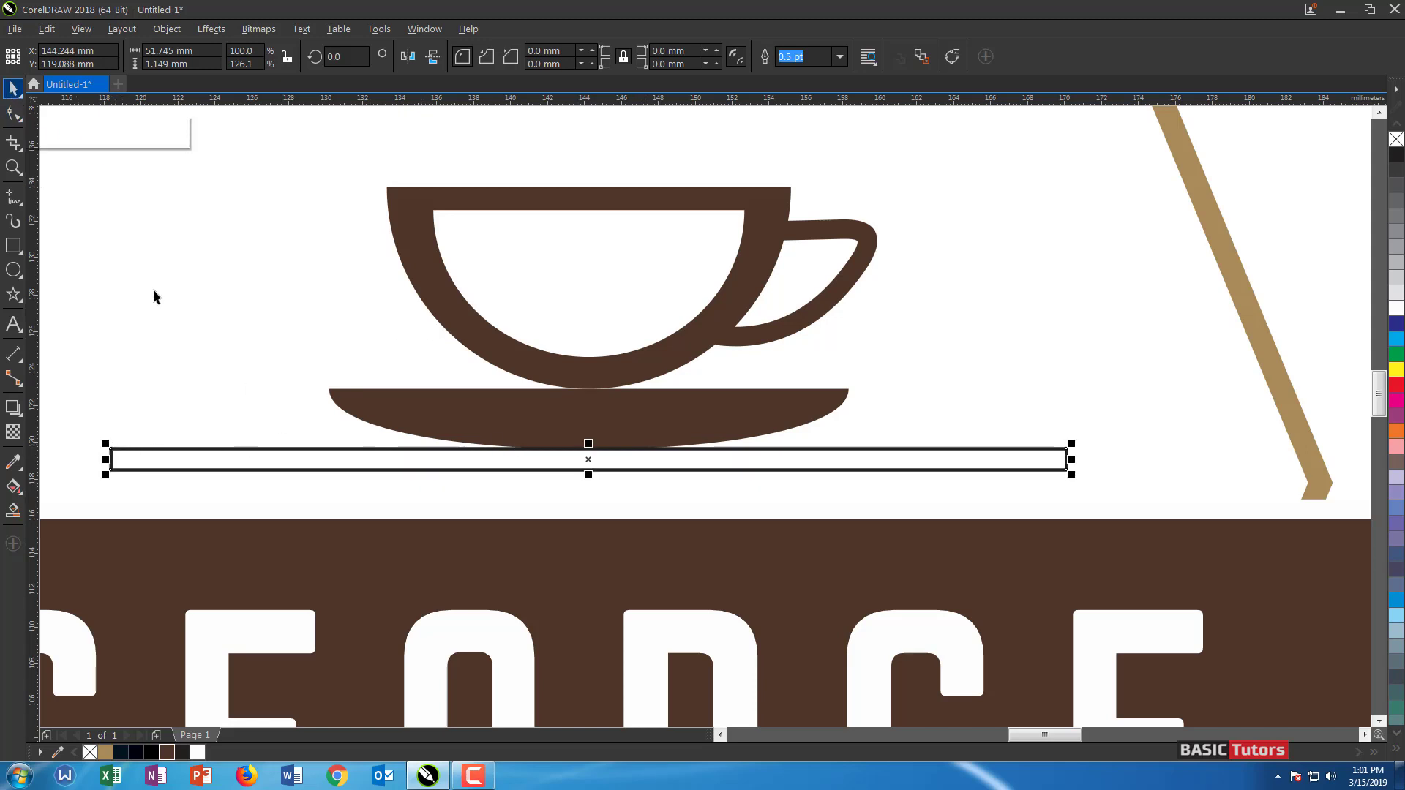
double_click(155, 448)
drag(101, 433, 128, 456)
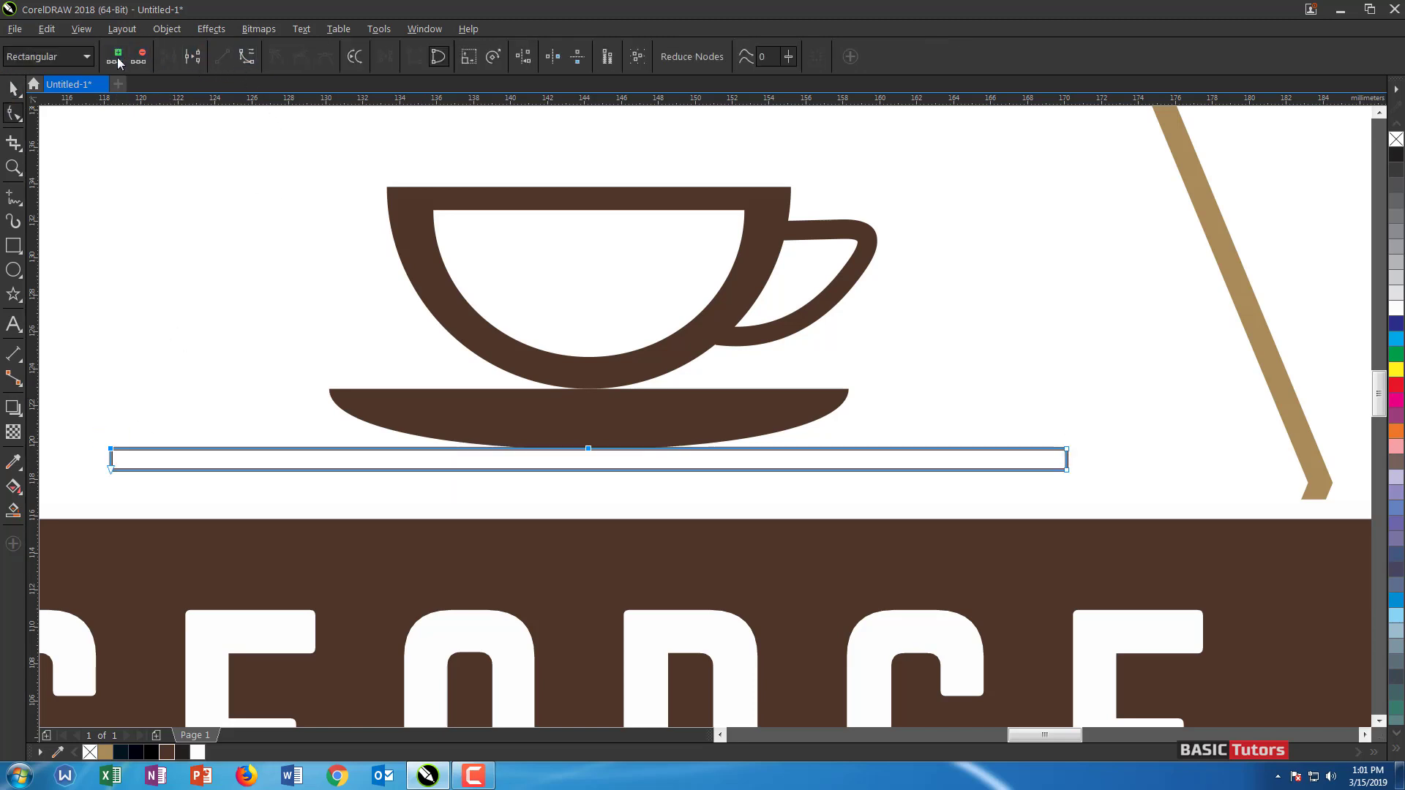
click(117, 412)
Delete the rectangle's two top corner nodes, leaving a flat triangle with its apex under the saucer's center
click(112, 452)
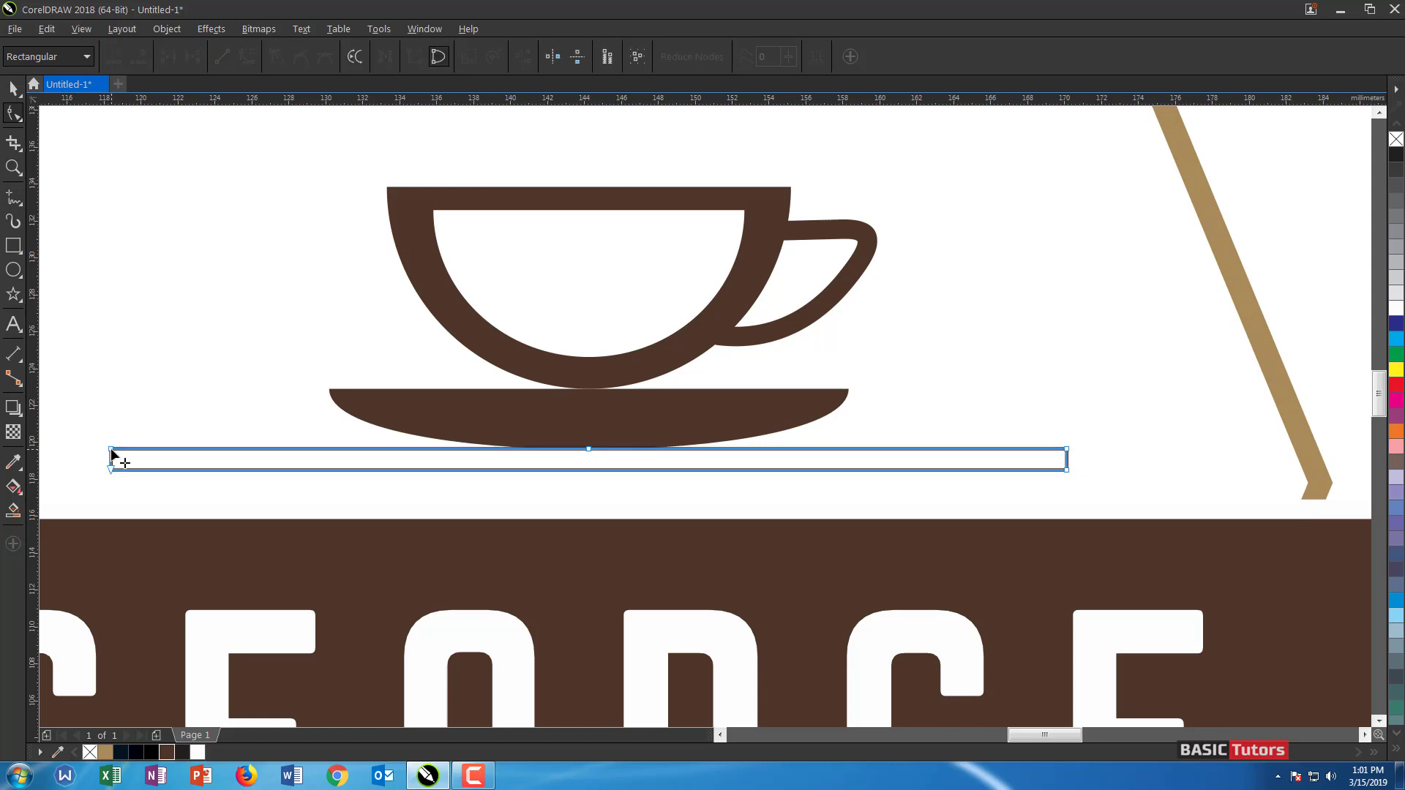
key(Delete)
click(1065, 449)
key(Delete)
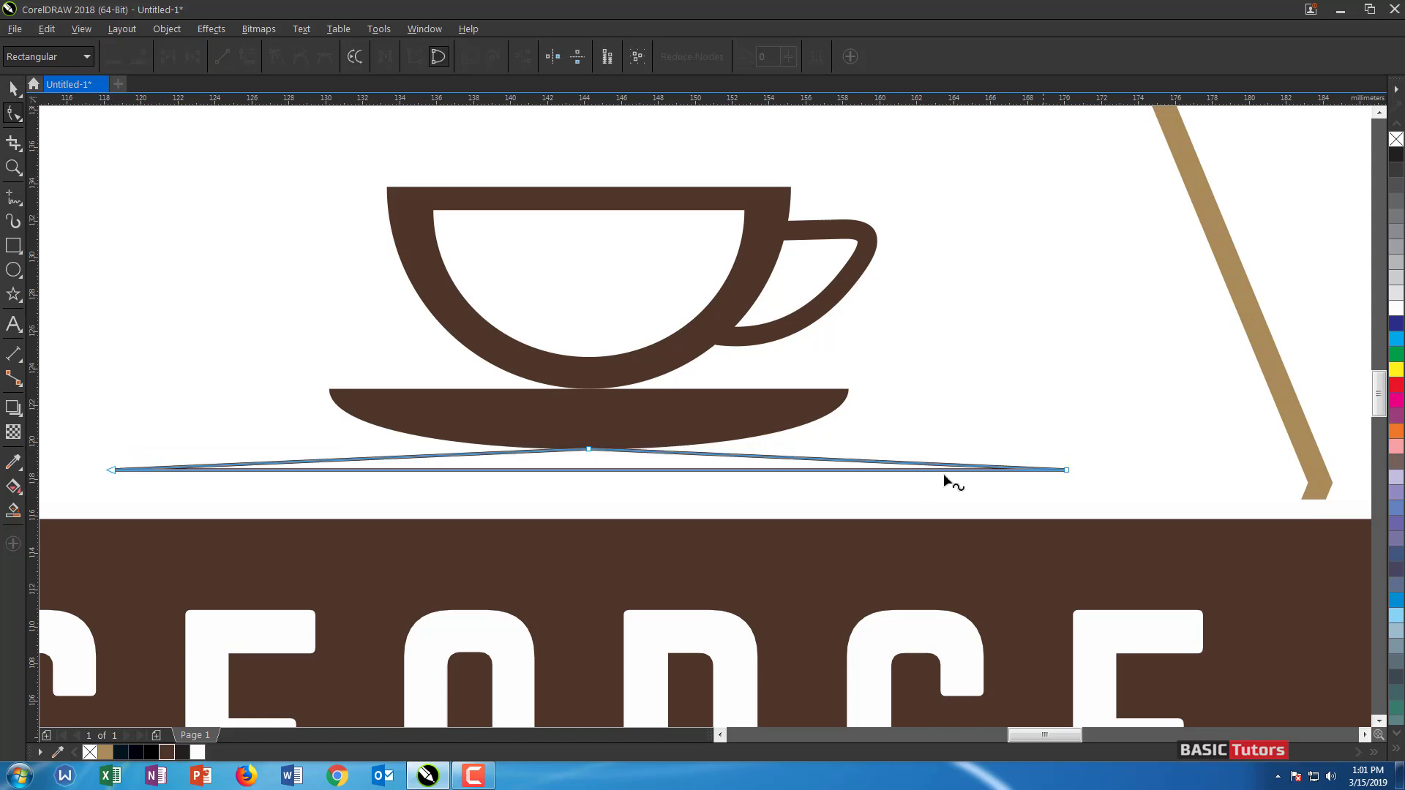
key(Delete)
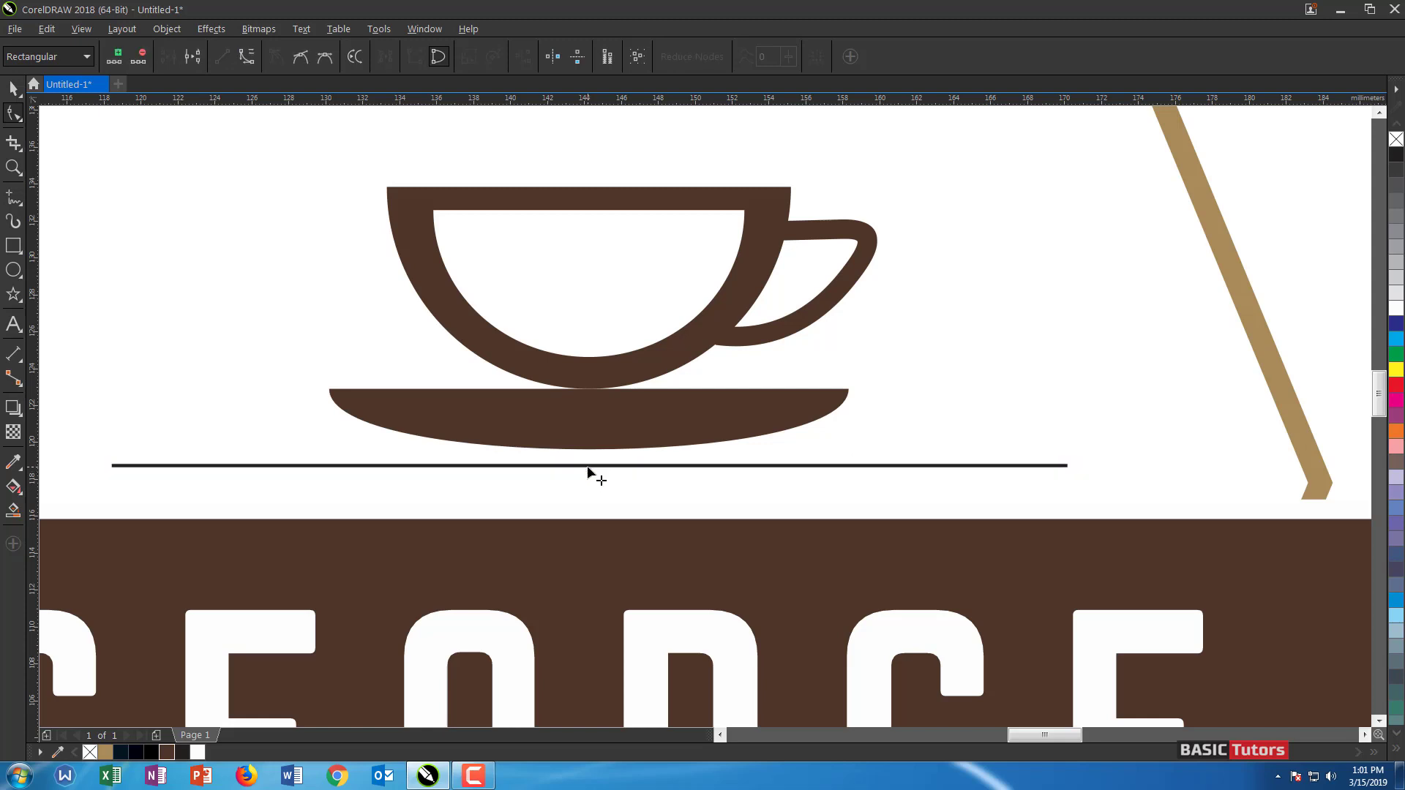
key(ctrl+z)
Convert the triangle's sloping edges to curves, remove the apex node and bend the top into one shallow arc touching the saucer
click(587, 470)
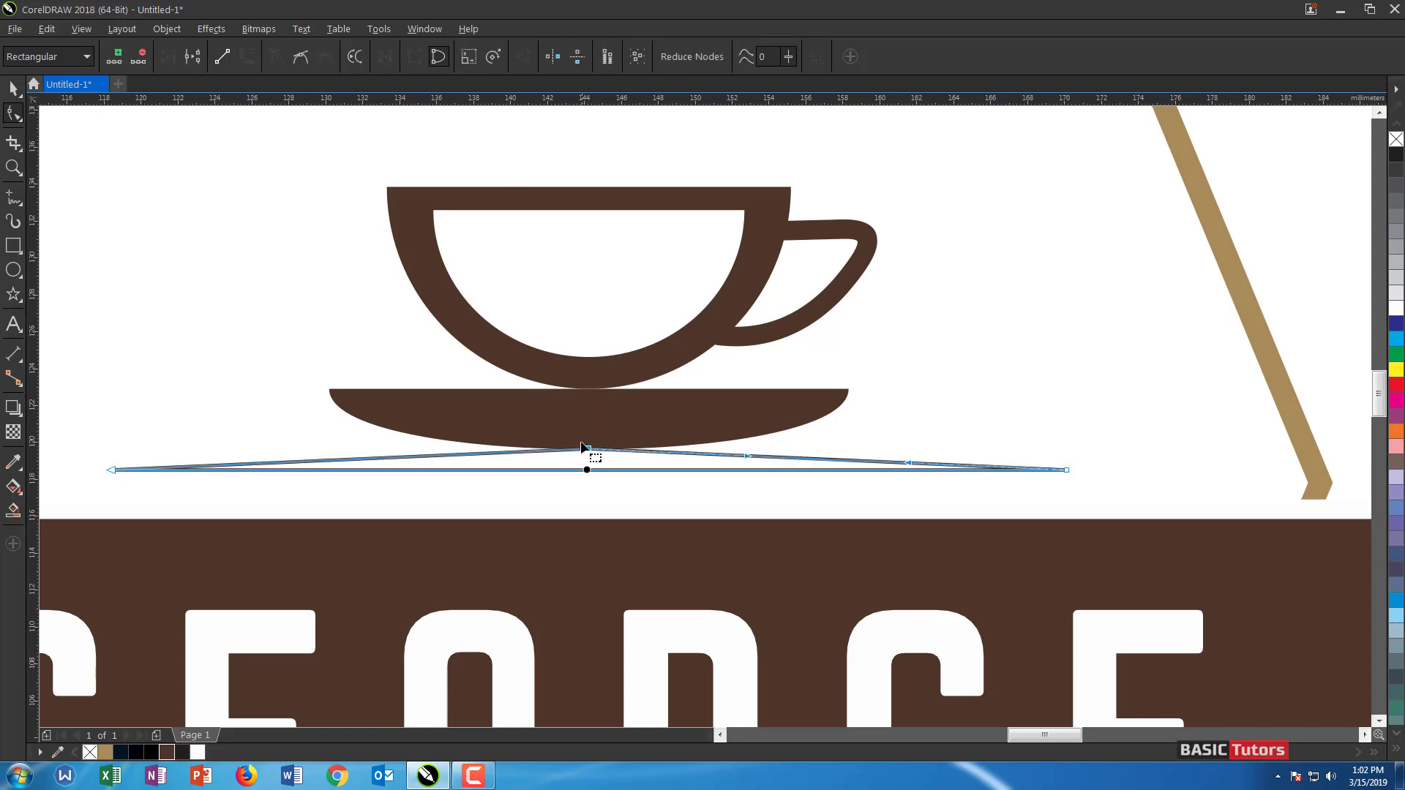
click(553, 450)
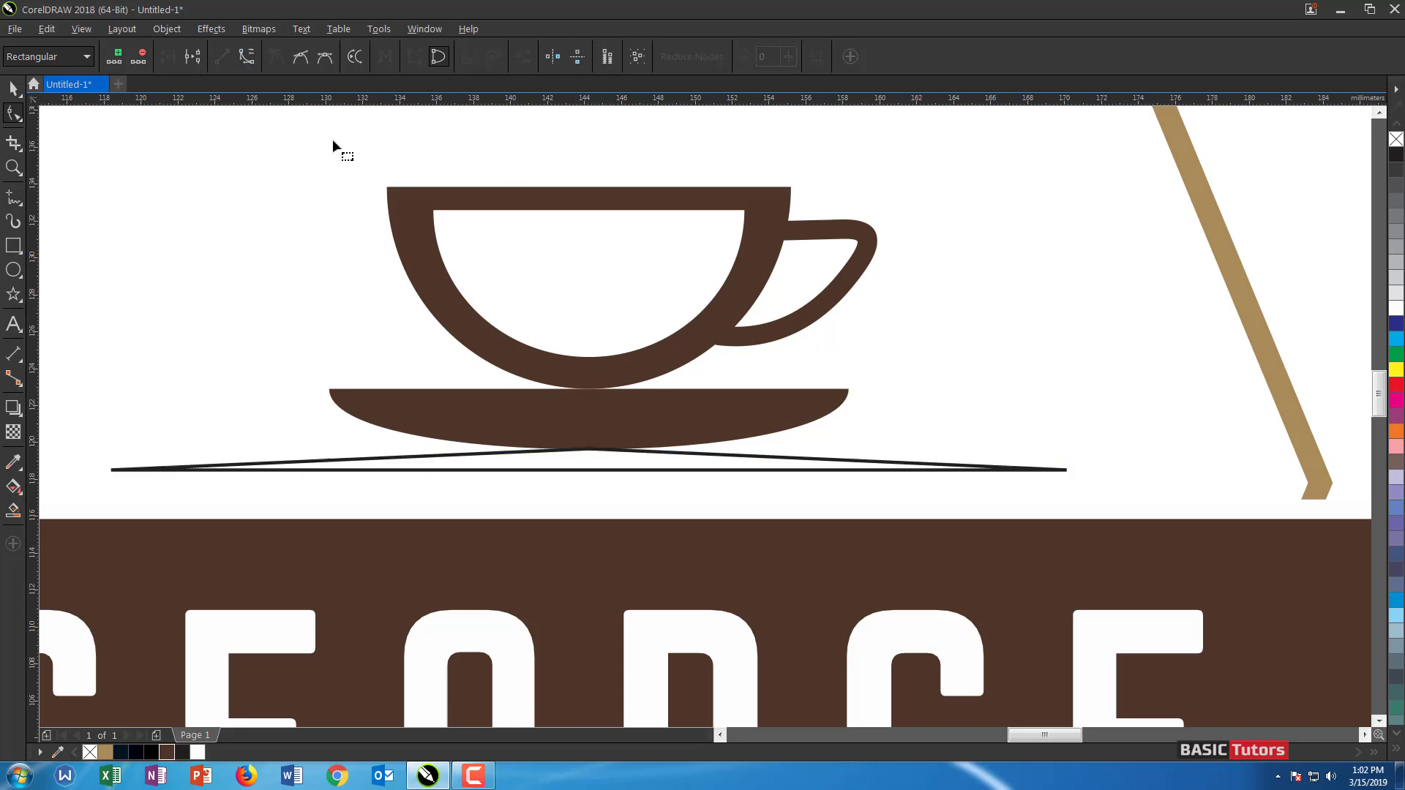
double_click(589, 449)
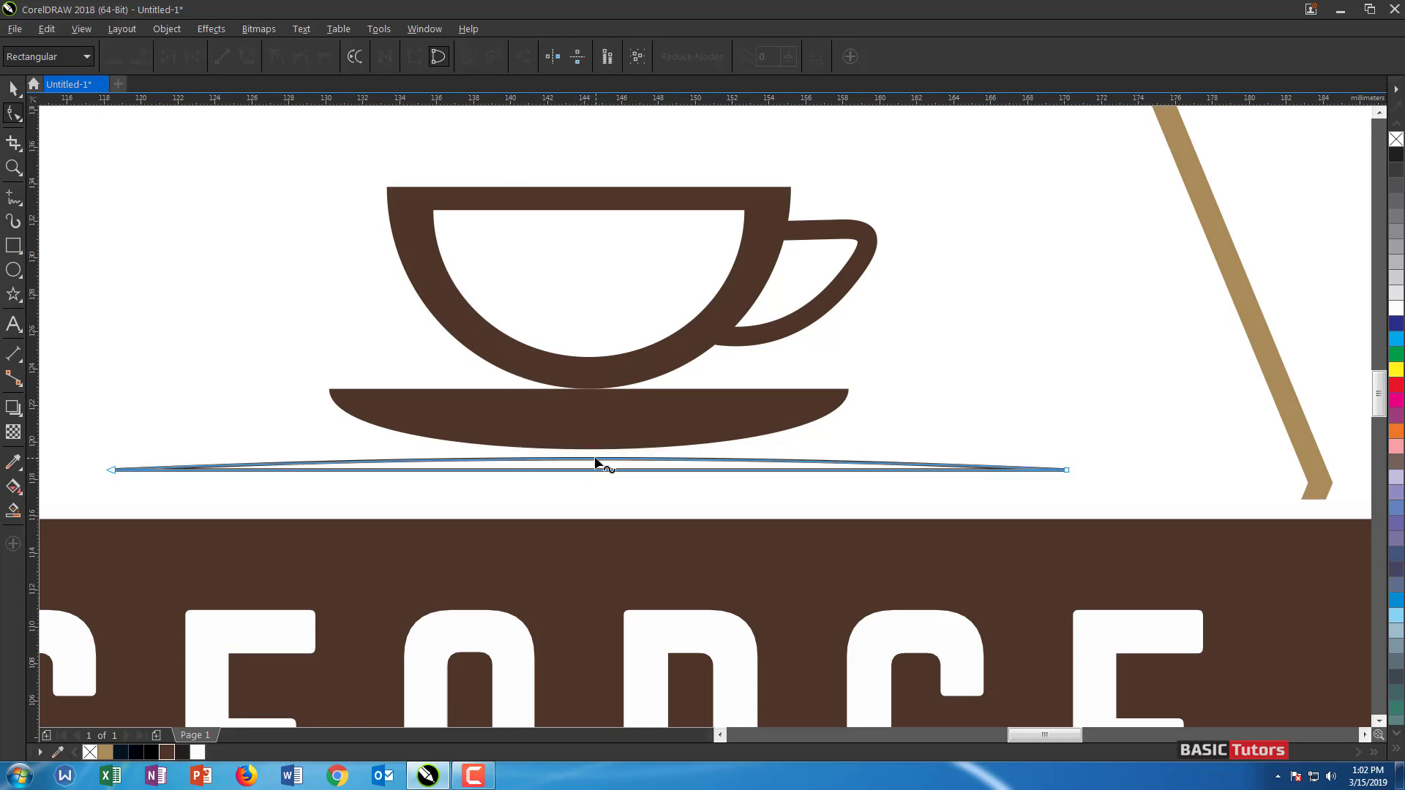
drag(595, 457, 594, 449)
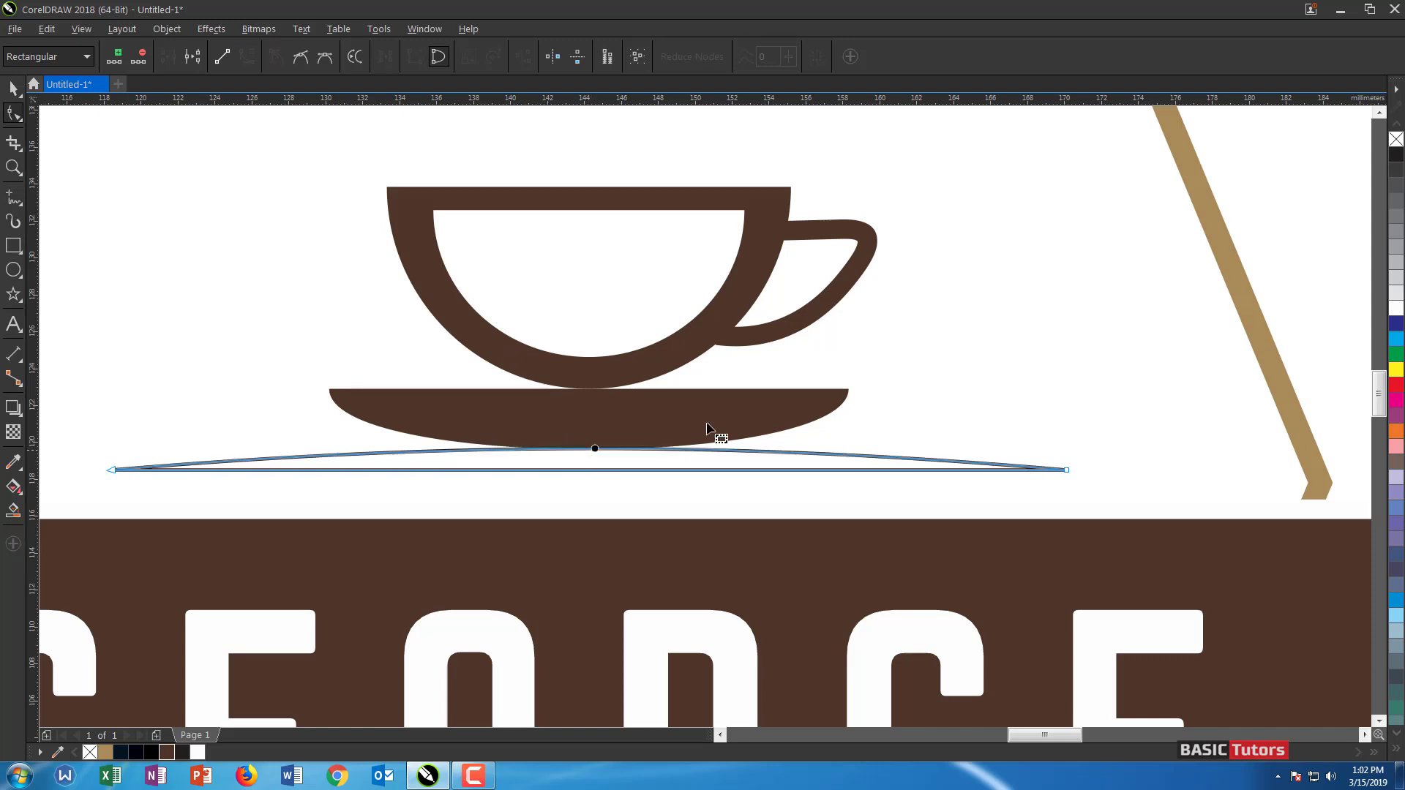
key(space)
click(960, 304)
scroll(957, 306, down, 4)
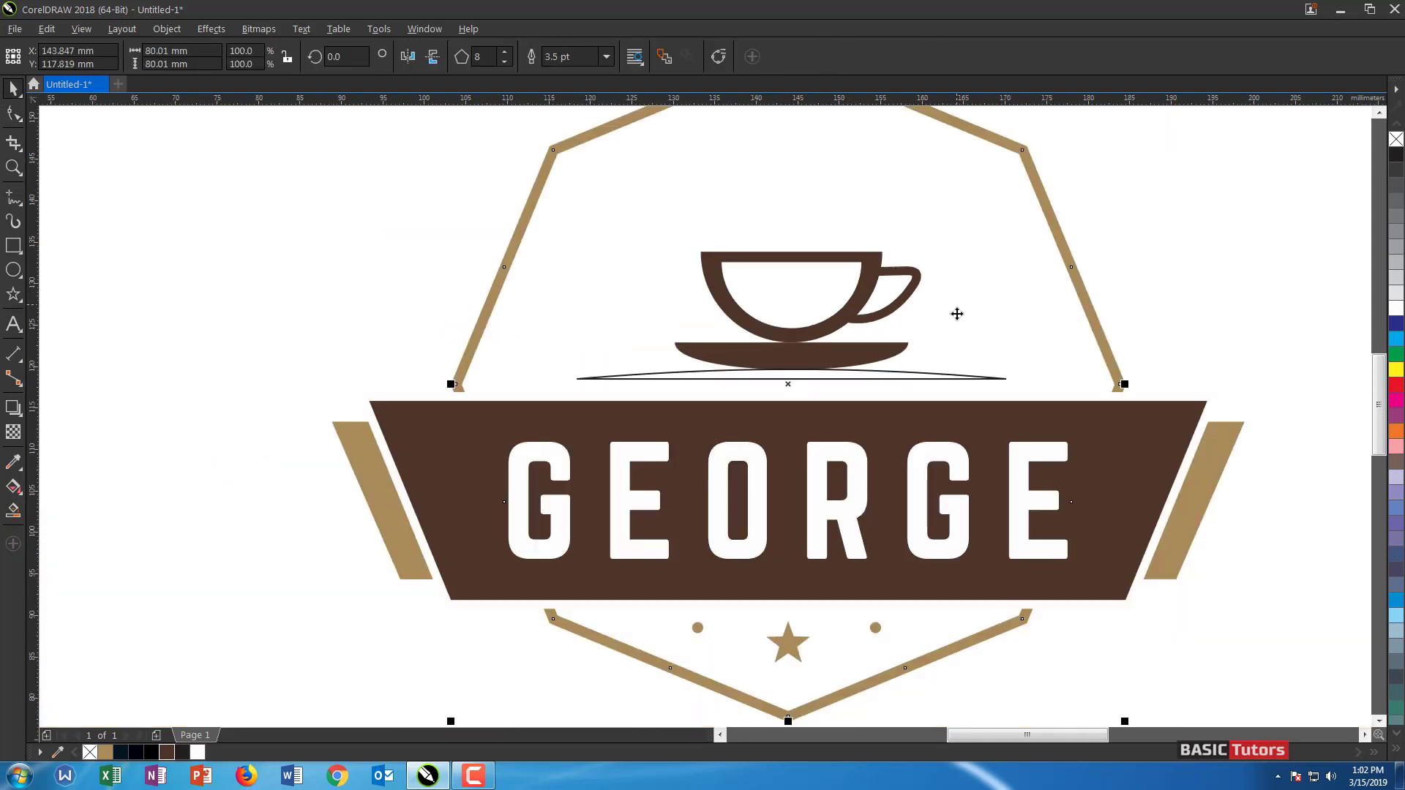
click(262, 286)
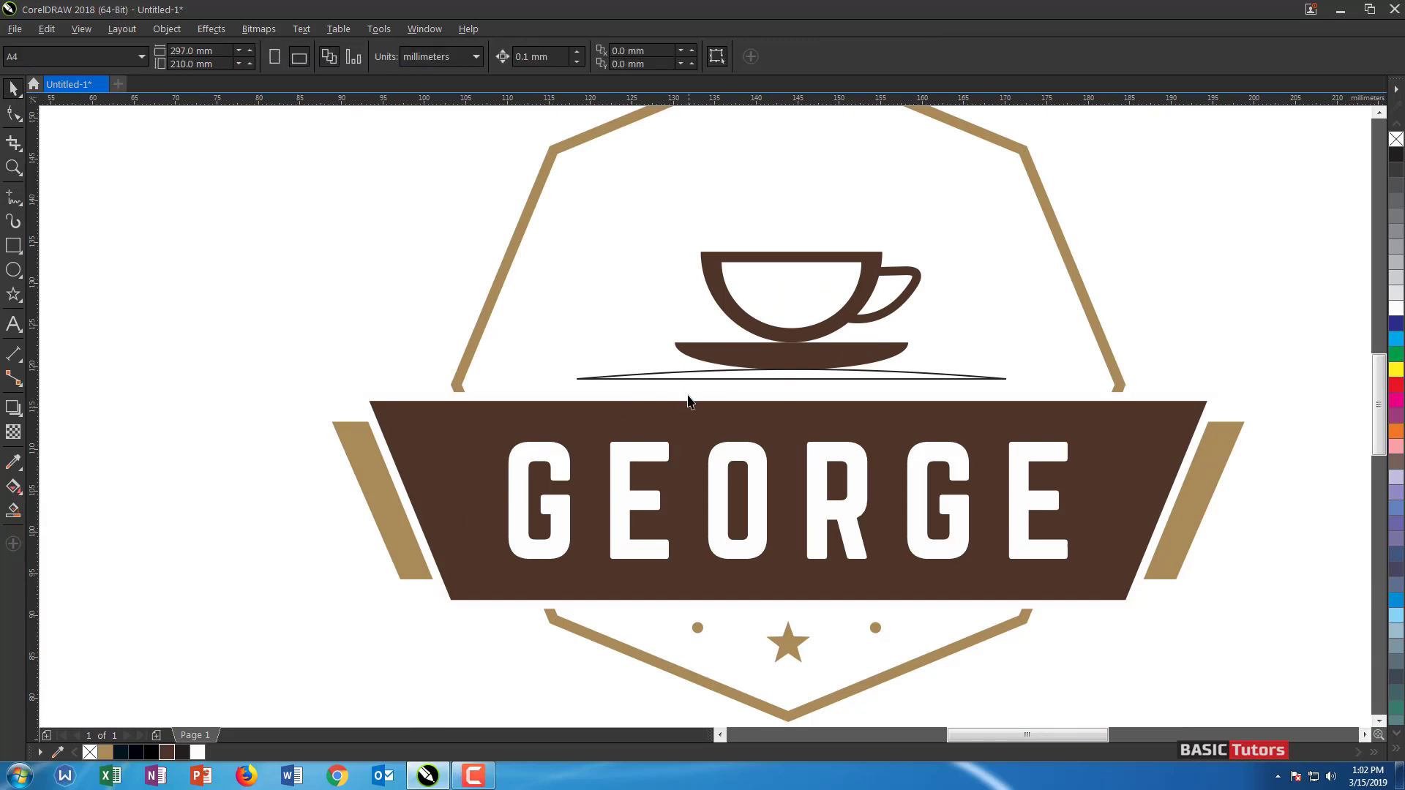
Fill the arched base shape under the saucer with the banner's brown and remove its outline
click(689, 380)
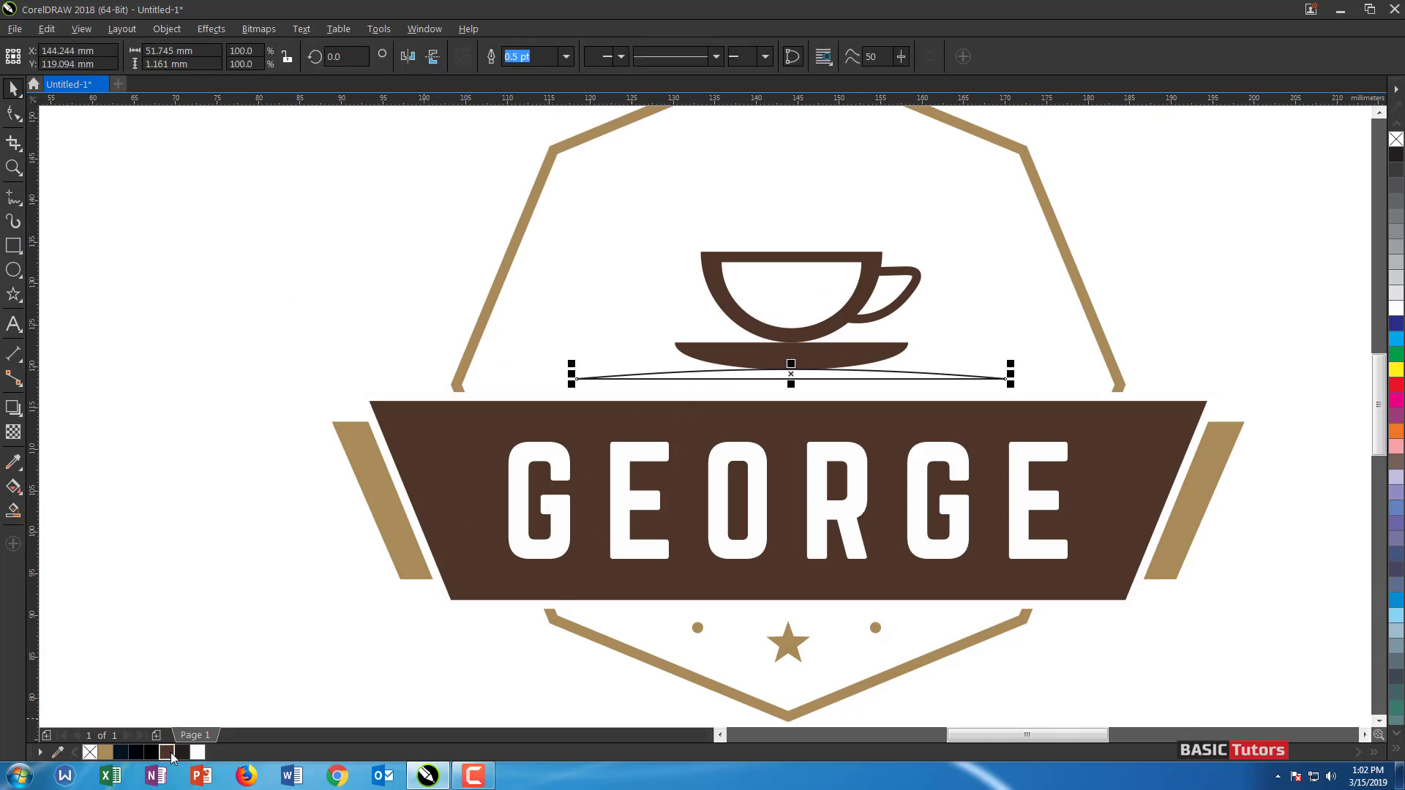
click(167, 752)
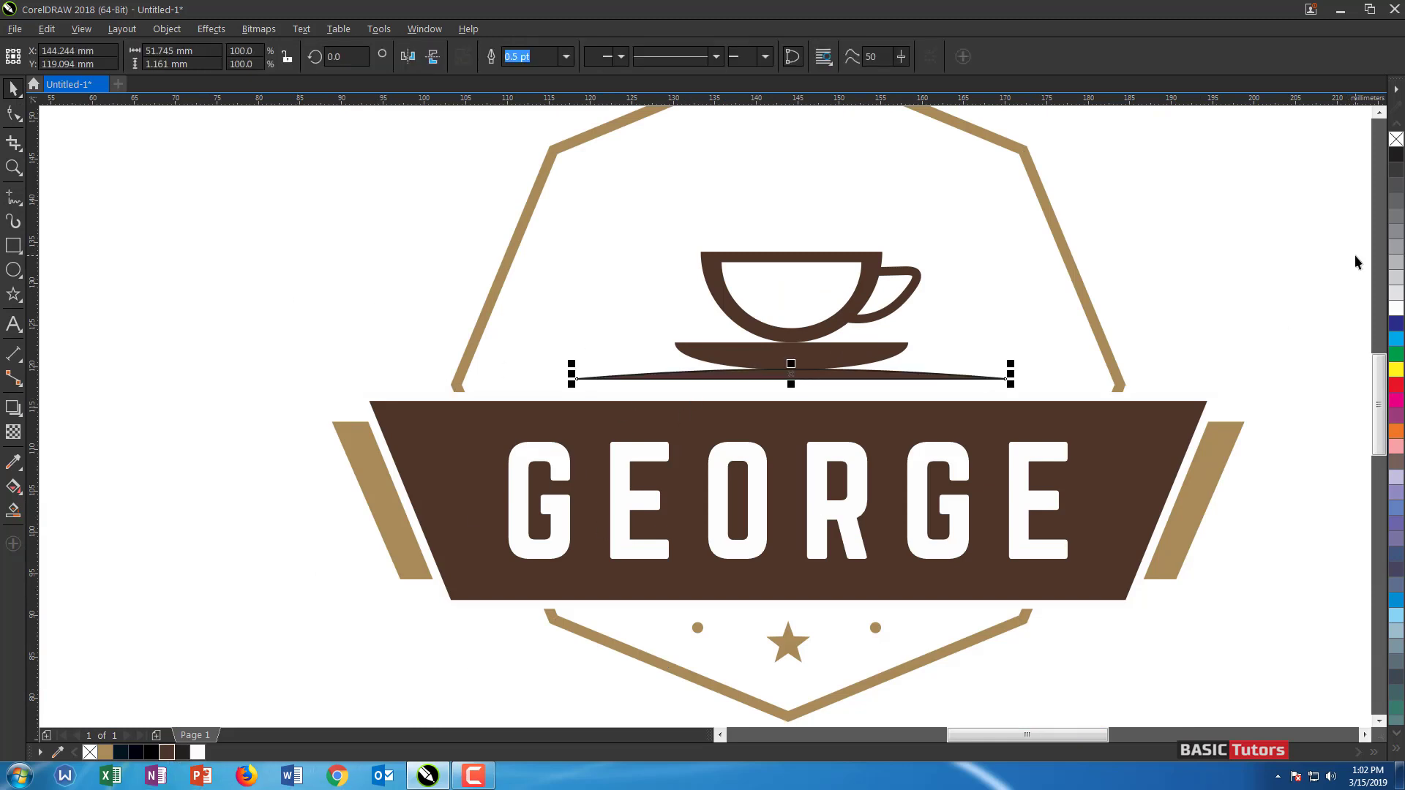
right_click(1394, 140)
click(1223, 313)
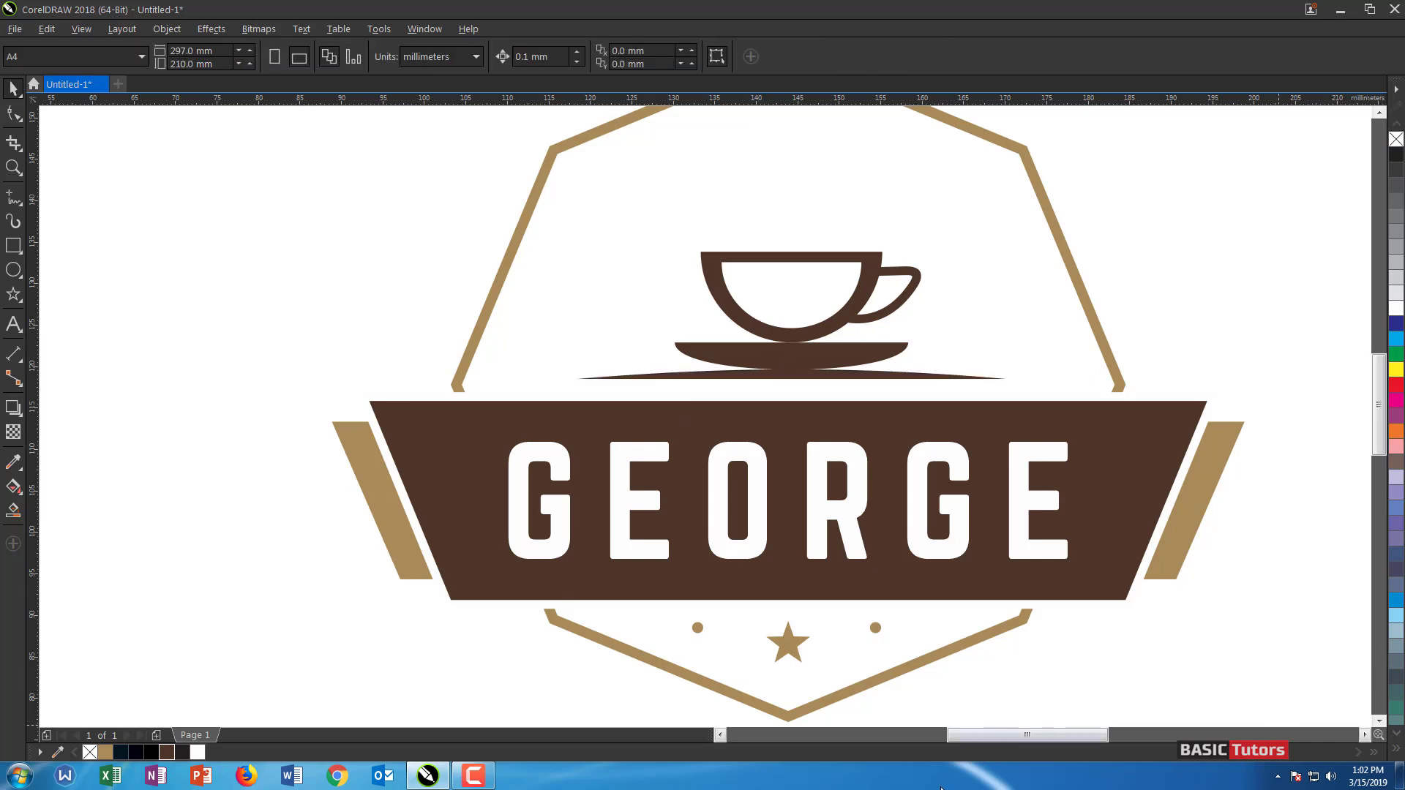
Reshape the saucer's lower curve inward so that both ends taper, keeping it about 28.1 by 3.4 mm
drag(992, 737, 1028, 736)
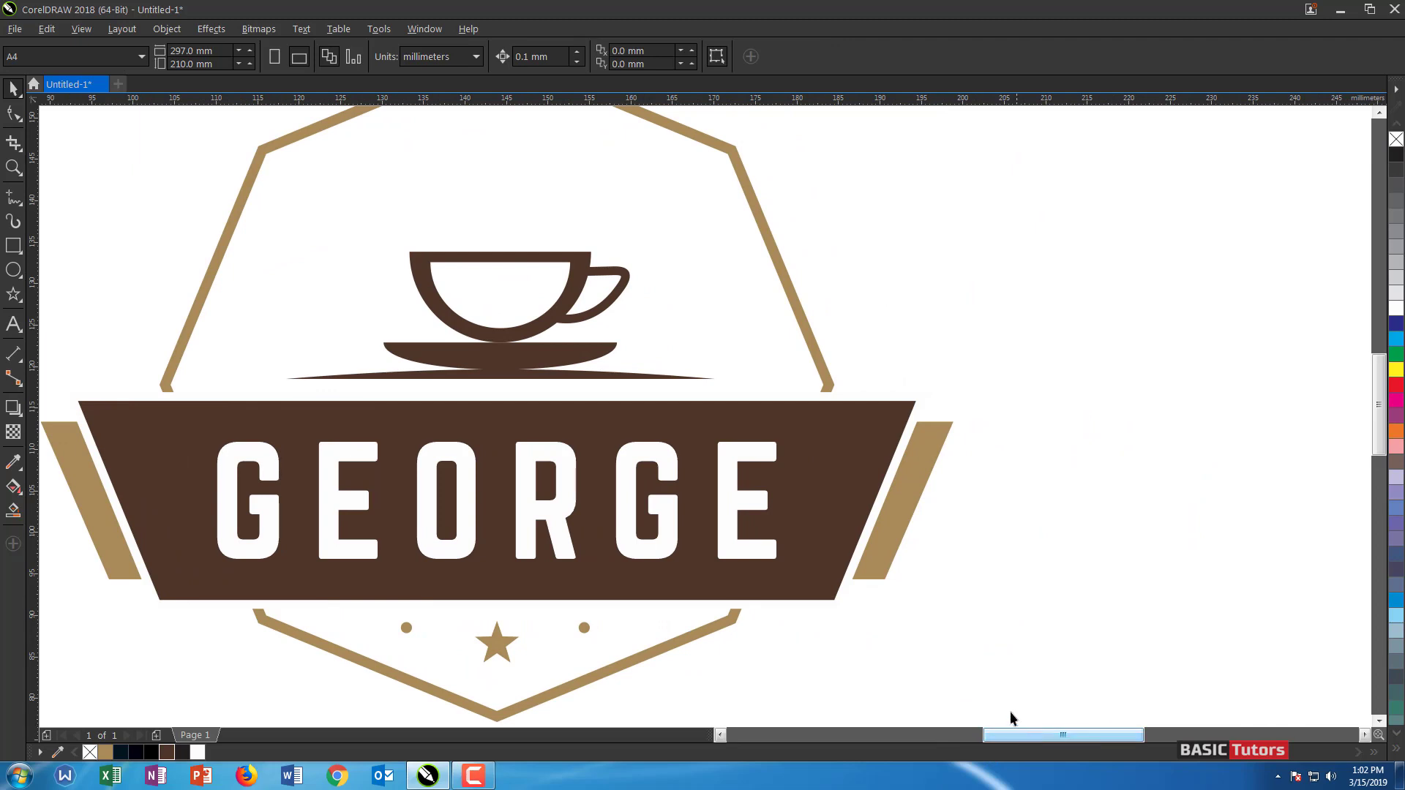
click(597, 349)
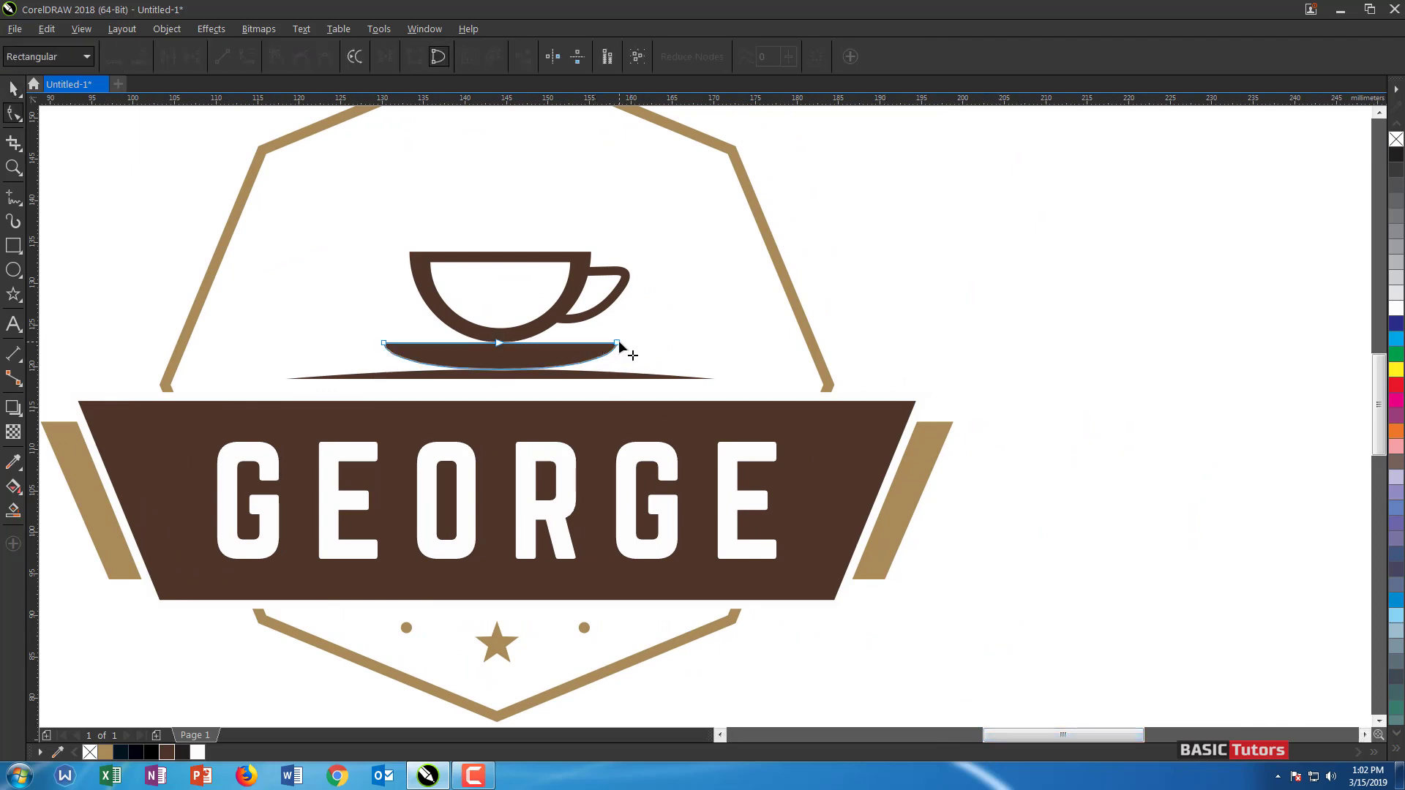
key(F10)
drag(604, 377, 585, 375)
click(483, 380)
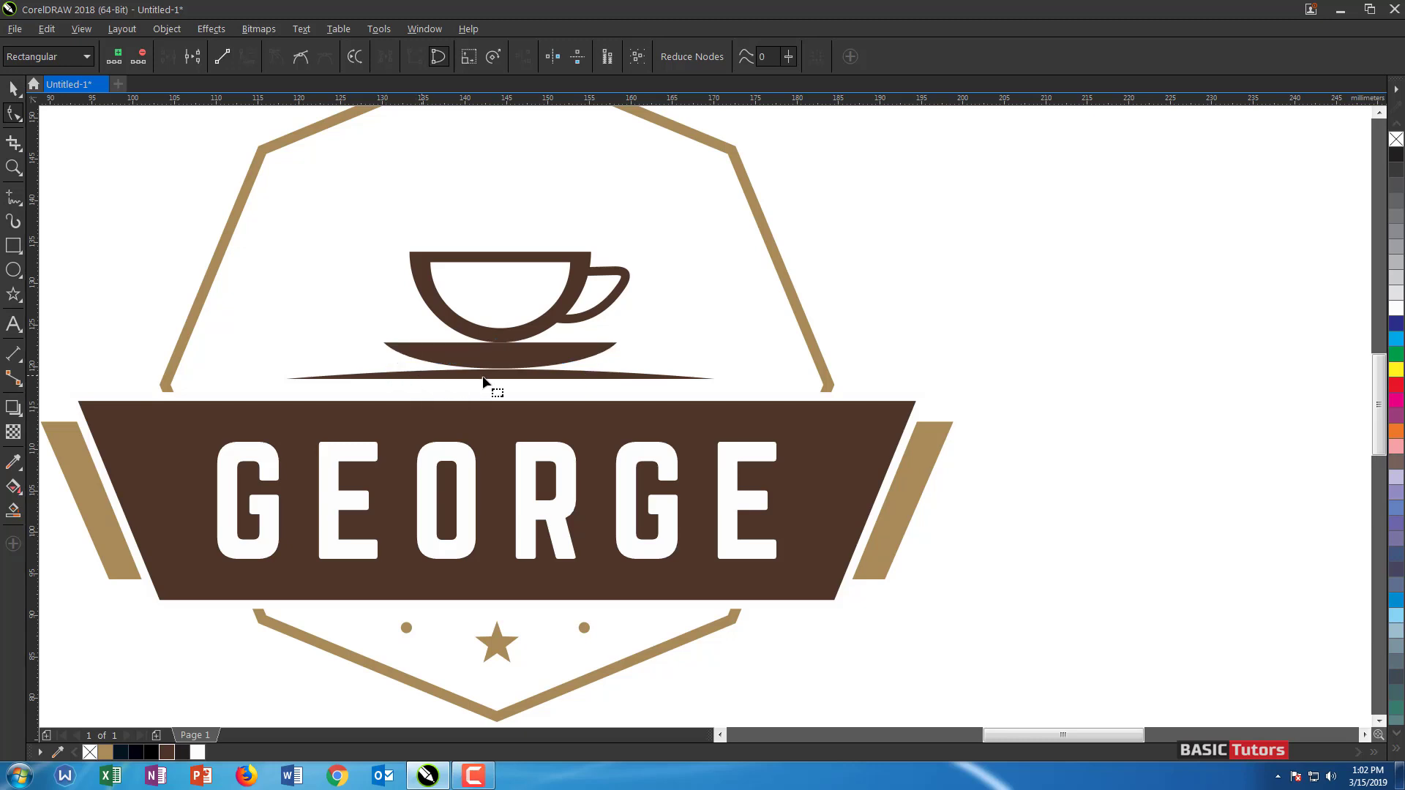
click(500, 373)
click(501, 371)
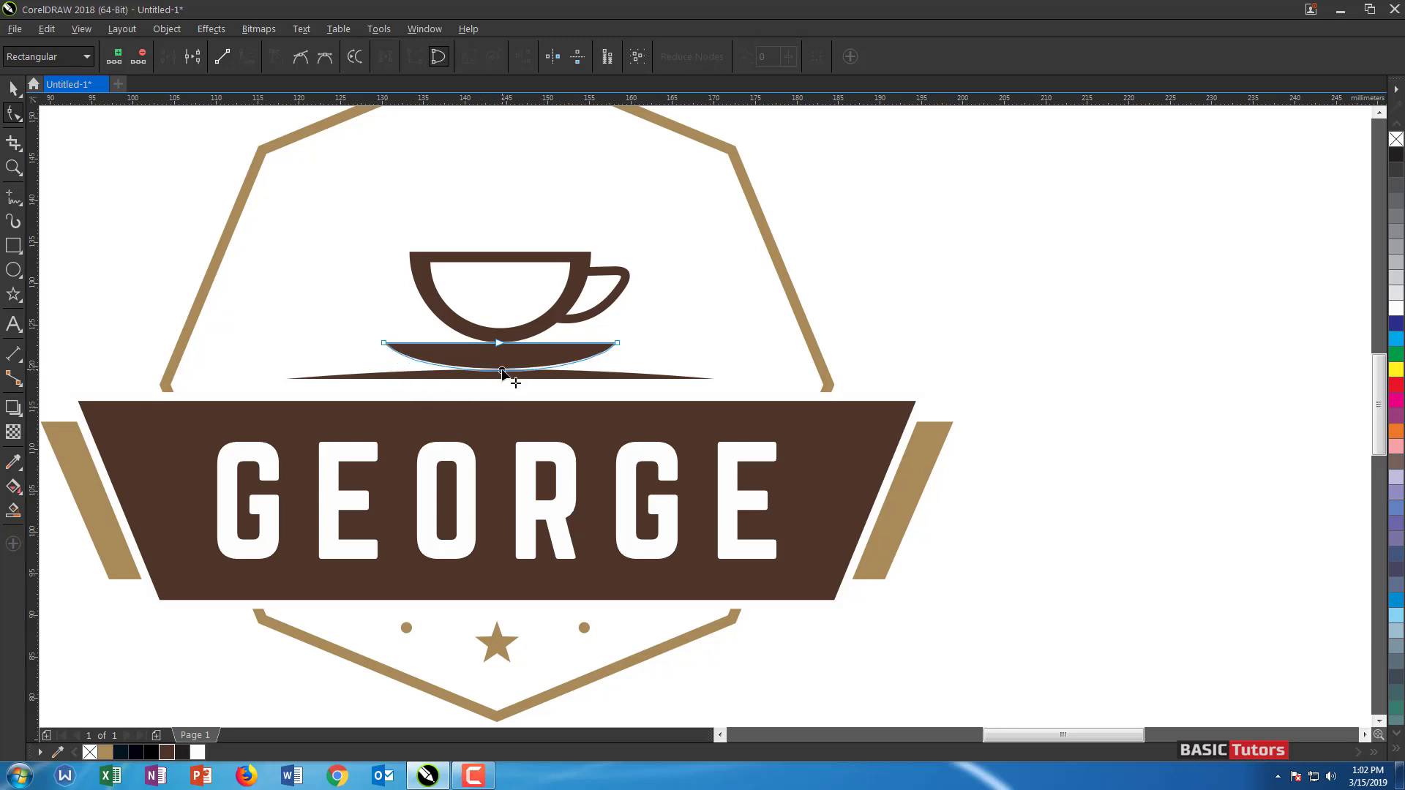
key(space)
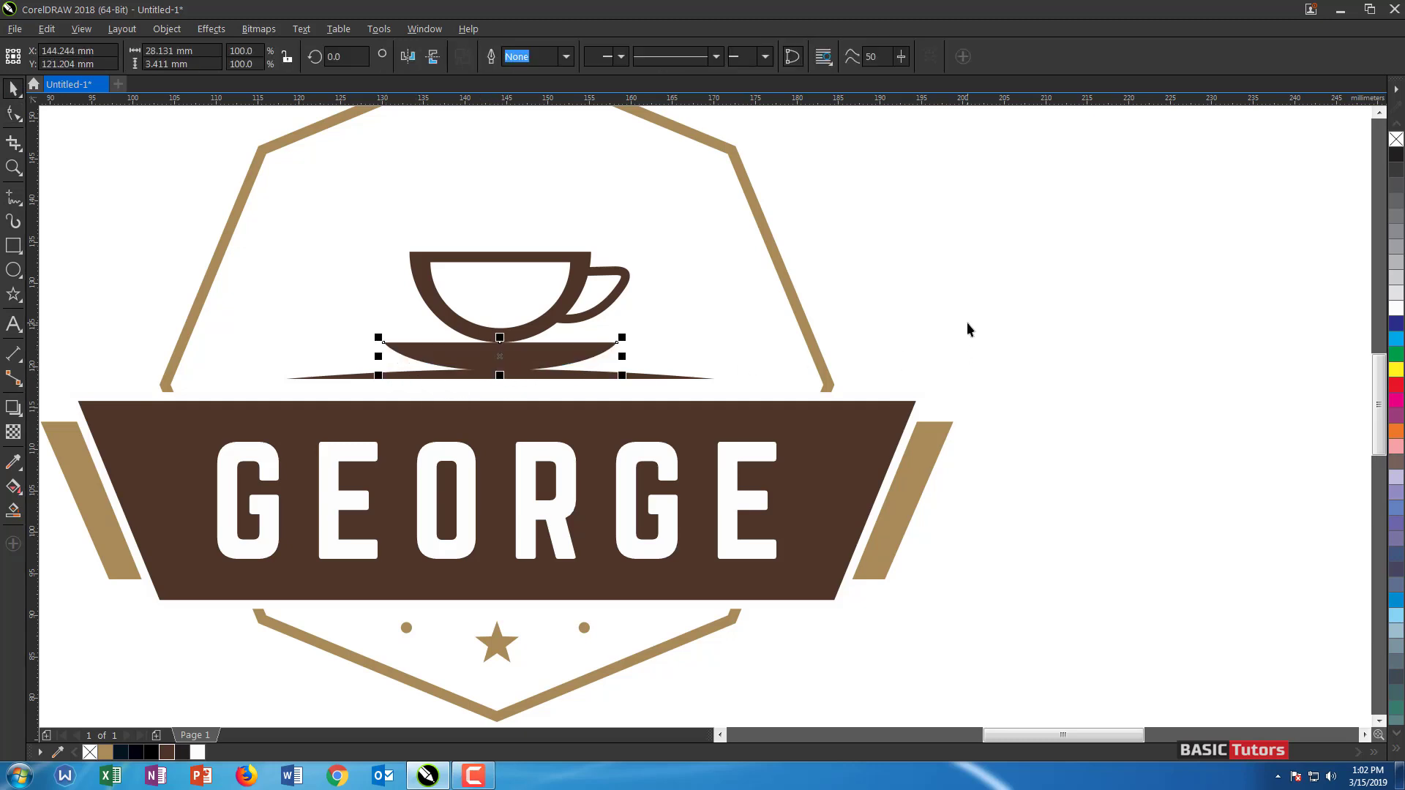
click(968, 328)
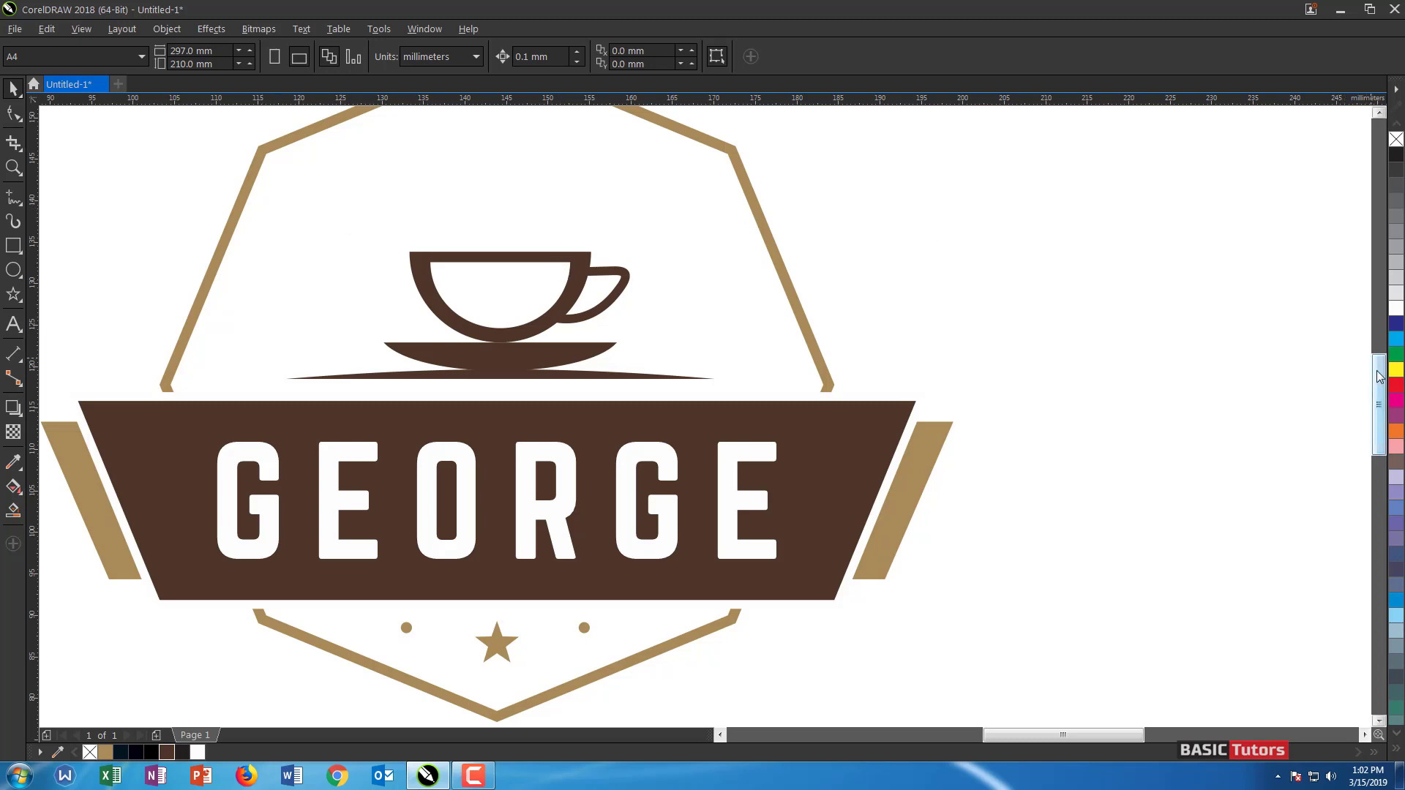
Draw a slightly rising straight line about 26 mm wide above the cup and convert it to a curve
drag(1380, 371, 1379, 358)
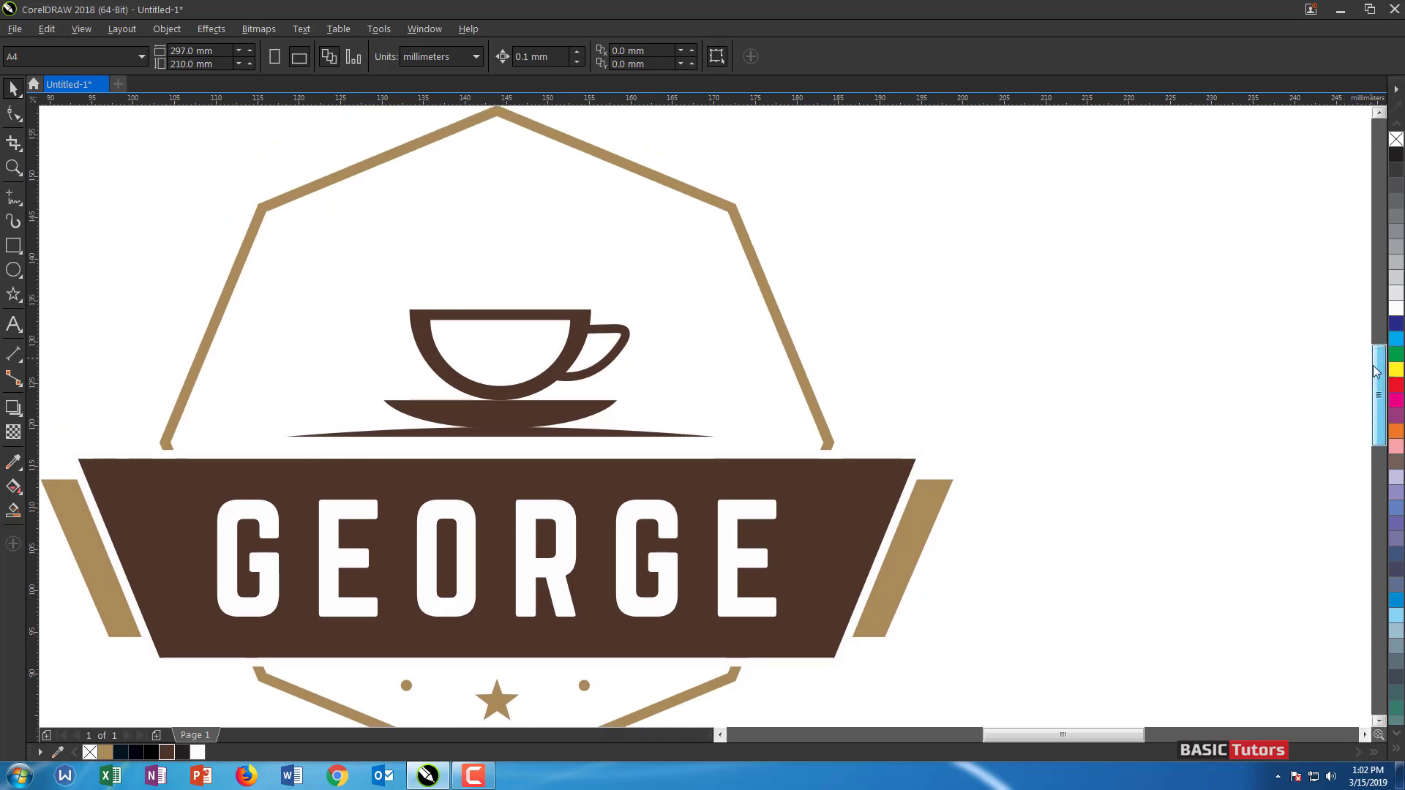
click(15, 199)
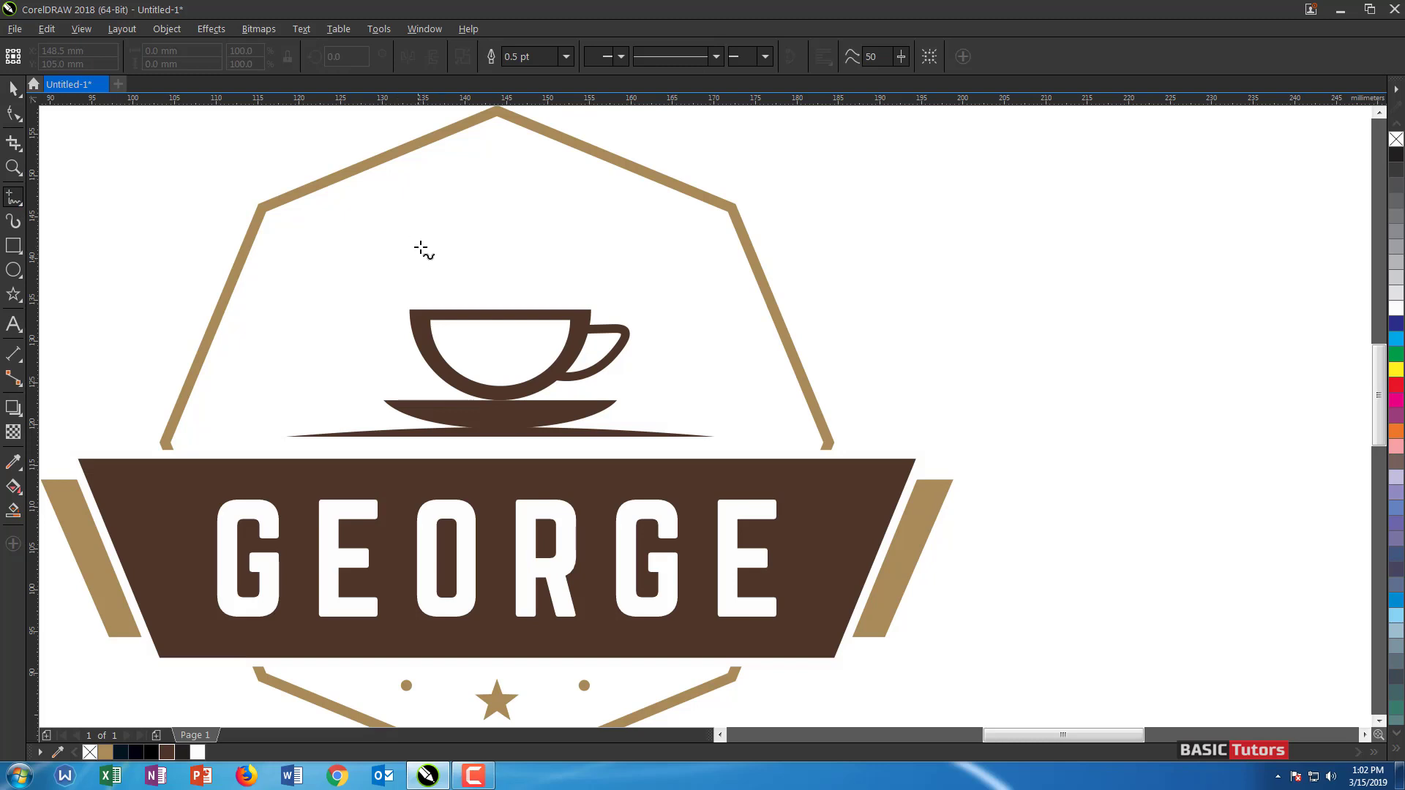
click(413, 264)
click(630, 249)
click(14, 113)
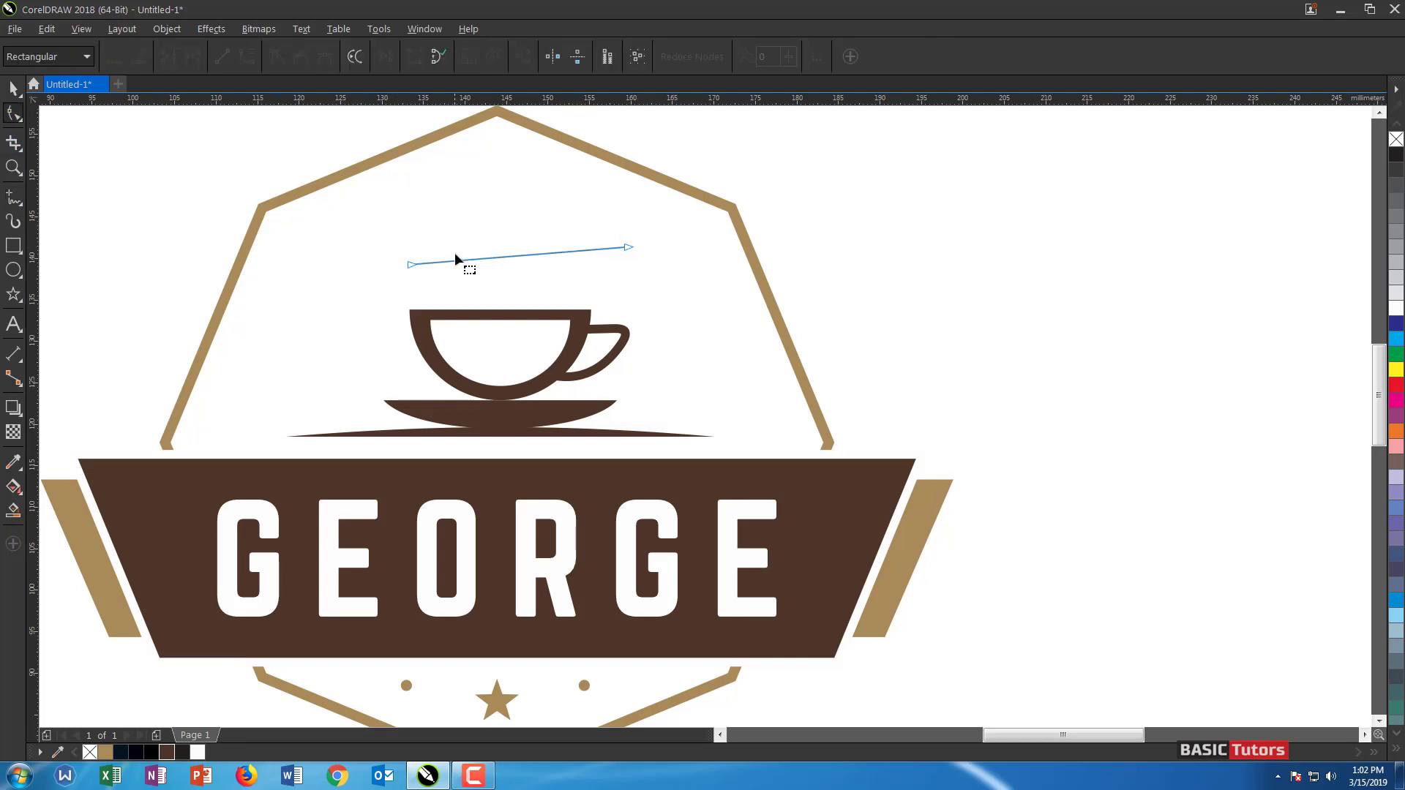
right_click(481, 258)
click(537, 327)
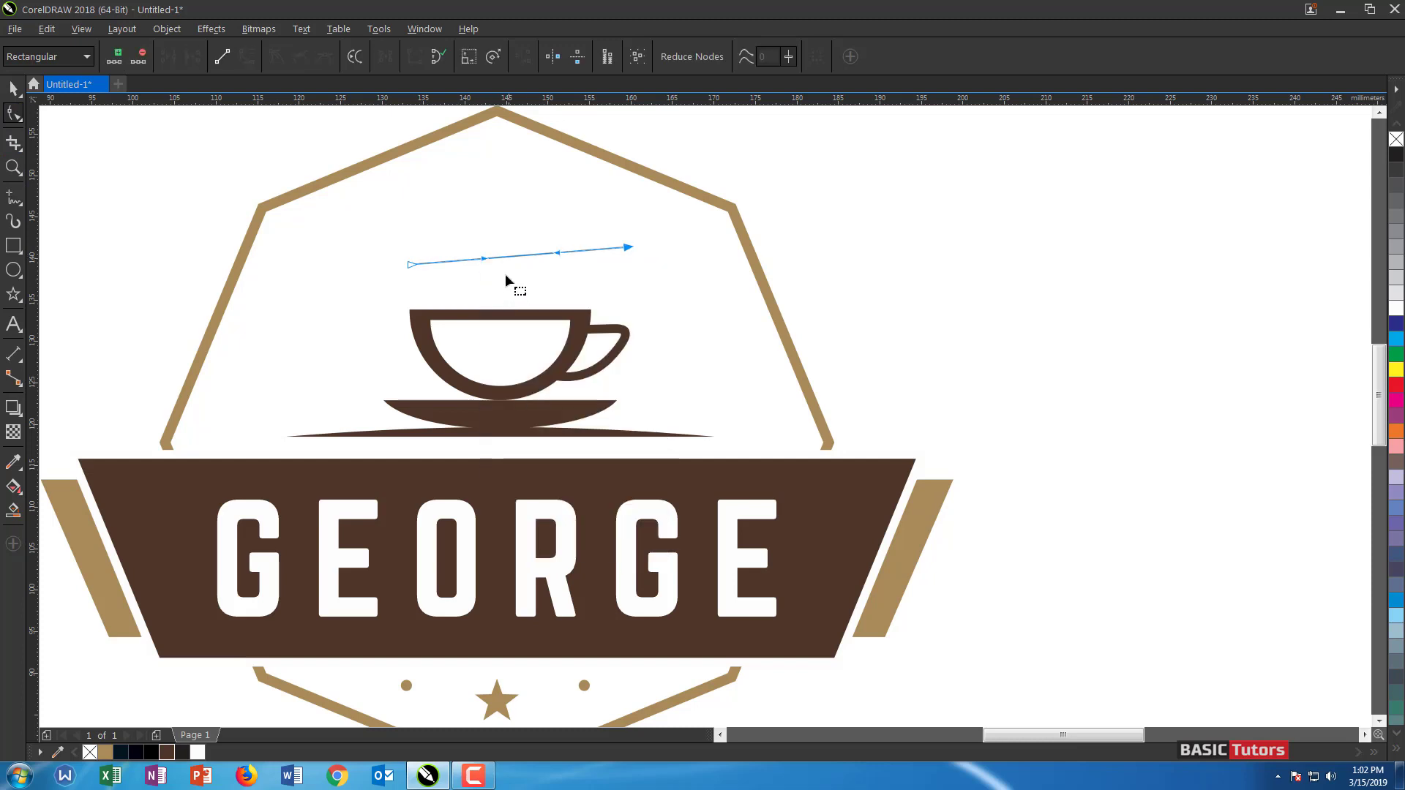
Bend the line into a shallow S-shaped steam wave about 26.1 by 2.5 mm and place it just above the cup
drag(489, 257, 486, 219)
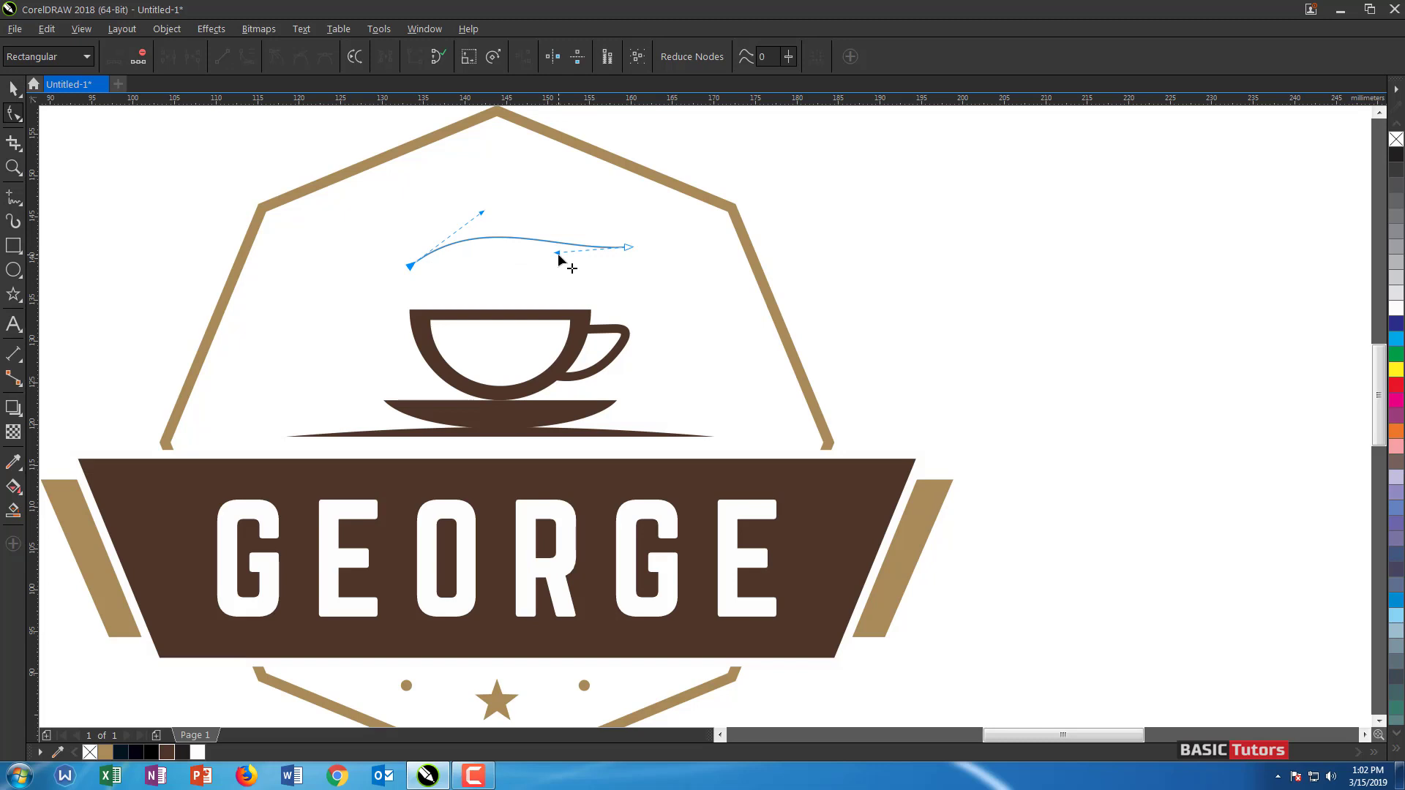
drag(556, 253, 506, 271)
key(space)
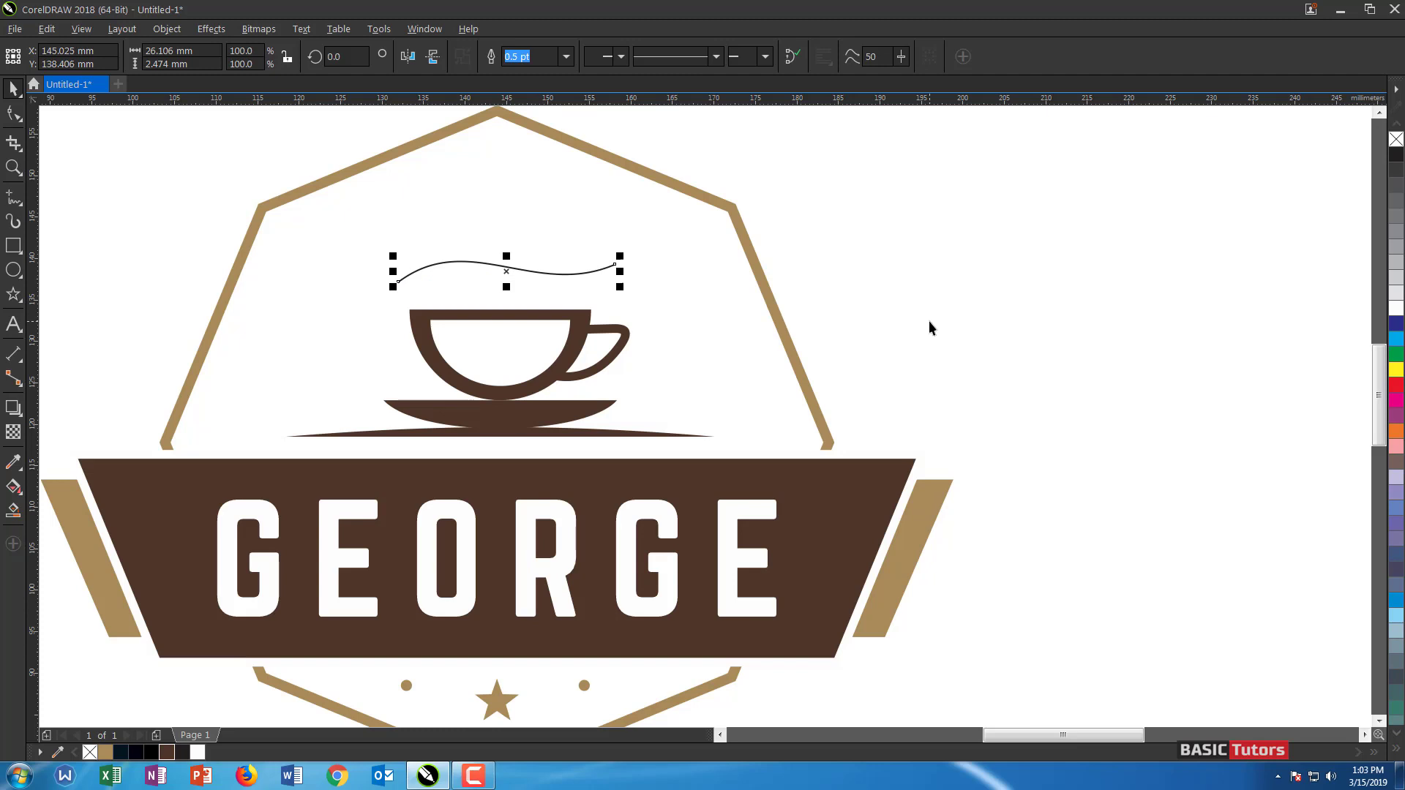
Deepen the steam wave by pulling its left crest upward and its right trough downward with the curve handles
key(space)
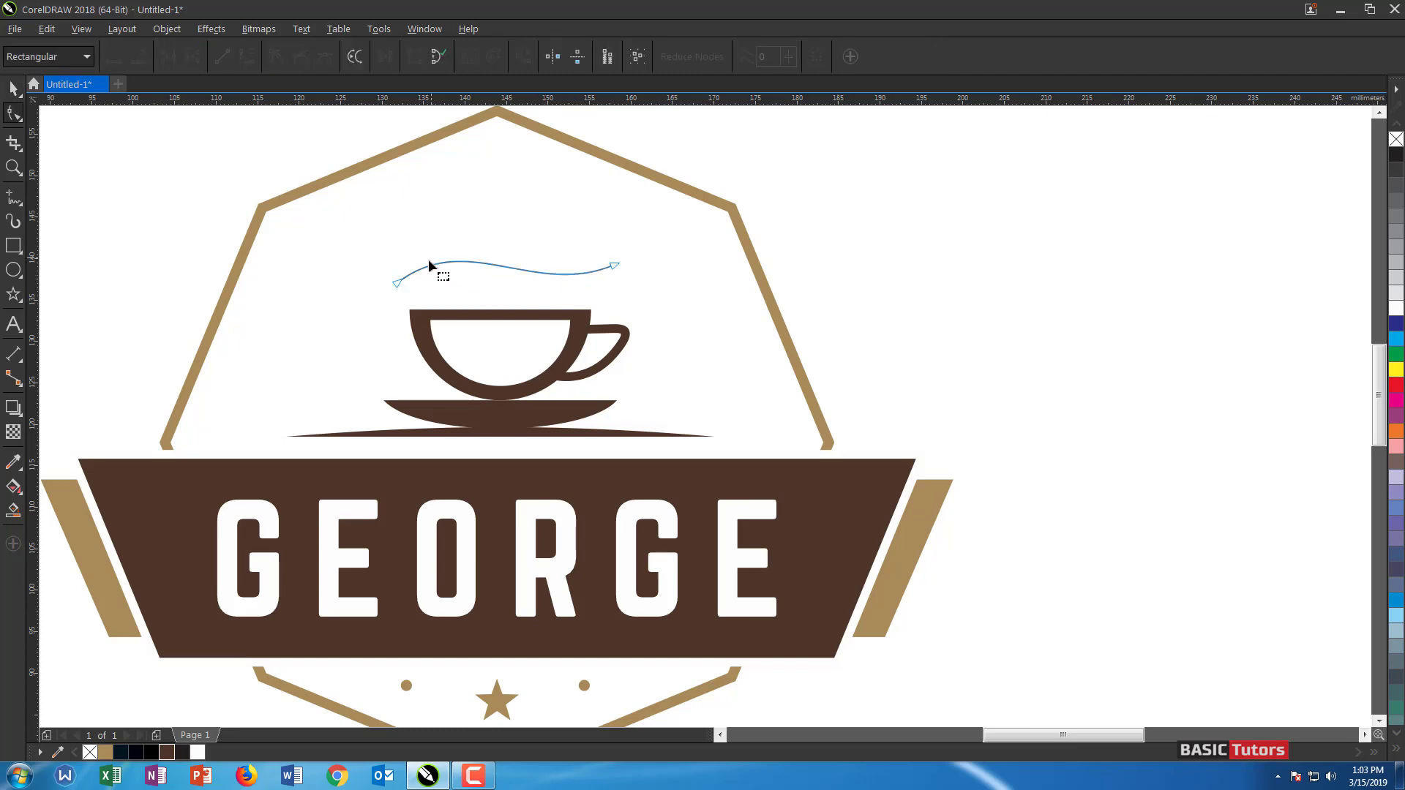
click(396, 284)
drag(537, 300, 567, 314)
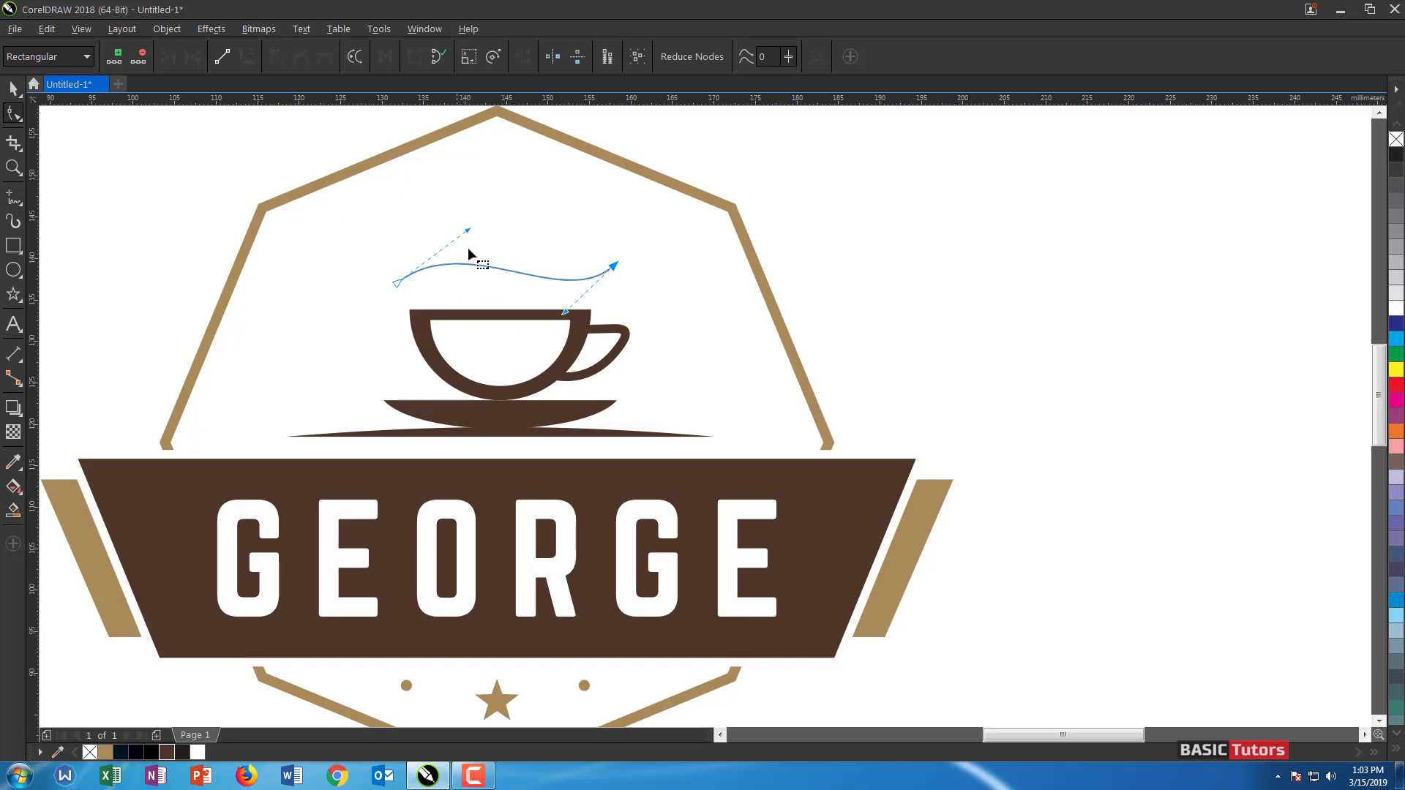
drag(469, 231, 454, 208)
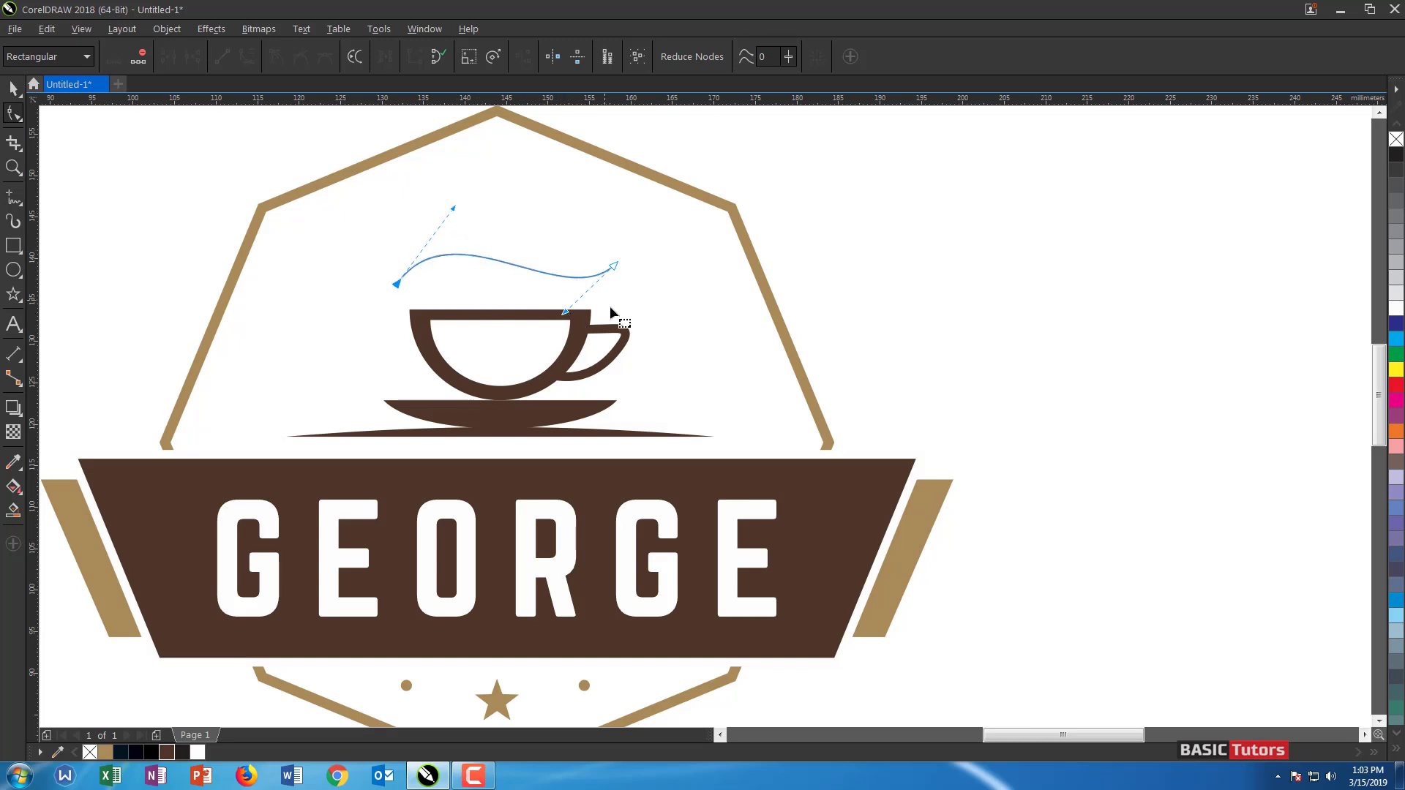
drag(565, 313, 563, 352)
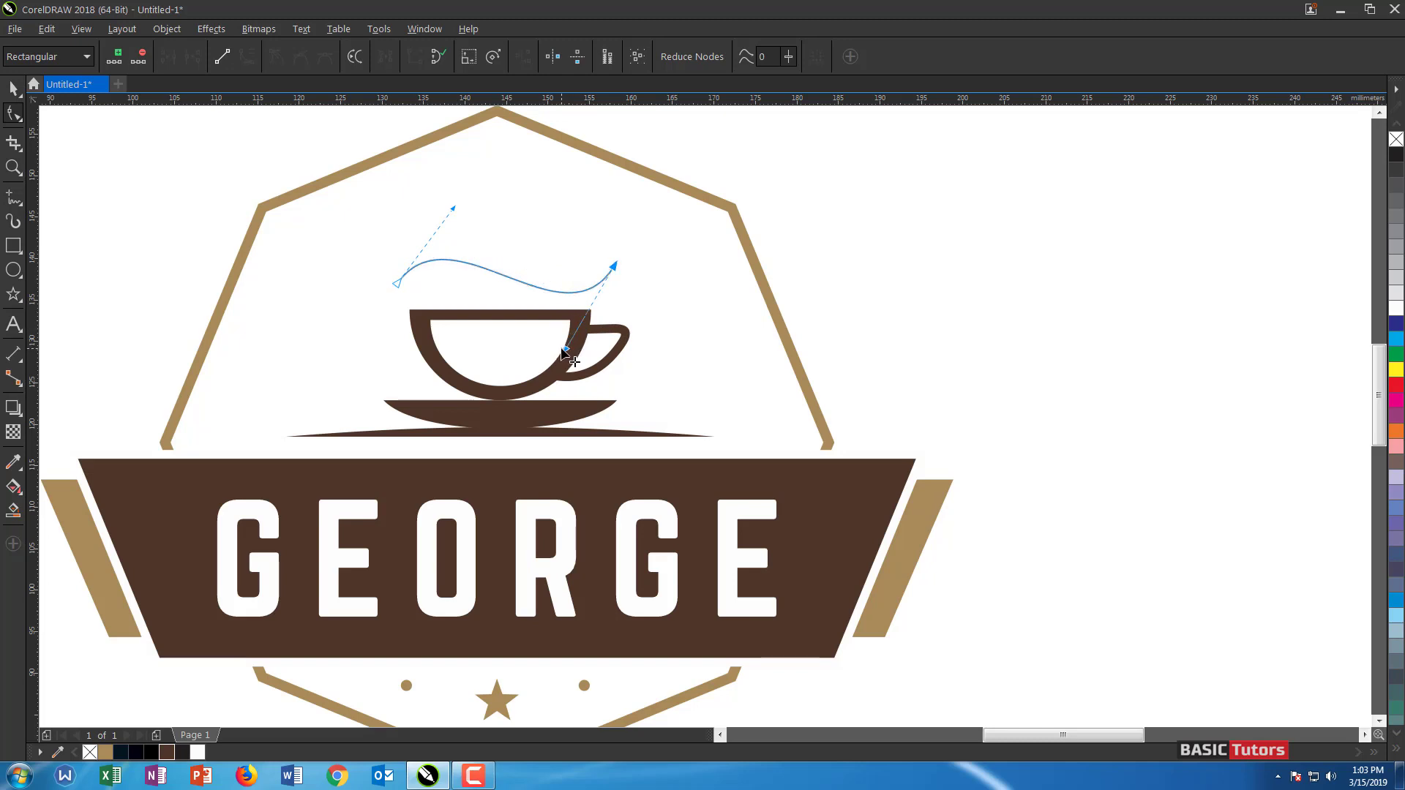
Scale the steam wave down proportionally to about 17.3 by 2.7 mm and move it slightly up above the cup
key(space)
drag(622, 249, 589, 257)
drag(510, 282, 510, 271)
click(892, 227)
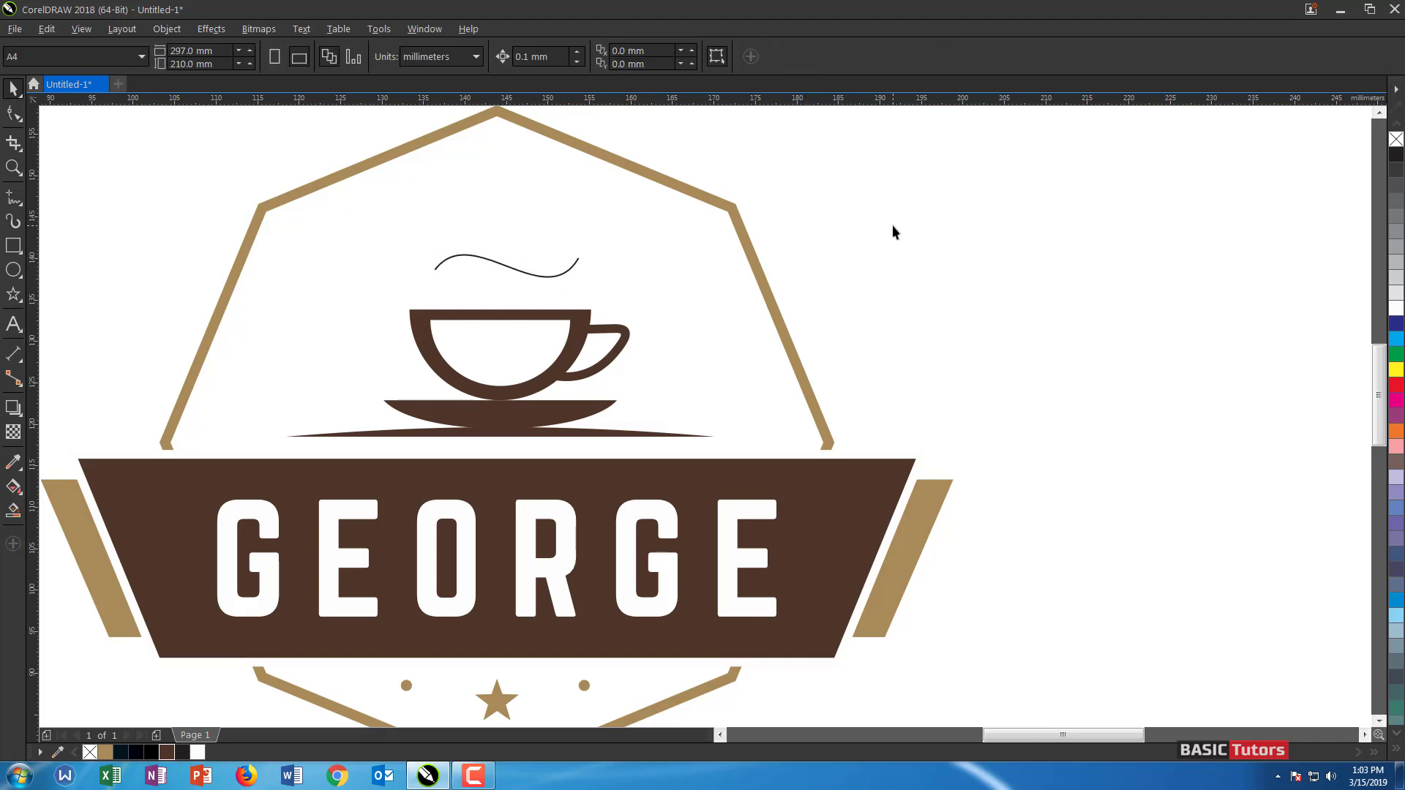
Set the steam wave's outline width to 3 points and convert the outline to an object
click(516, 269)
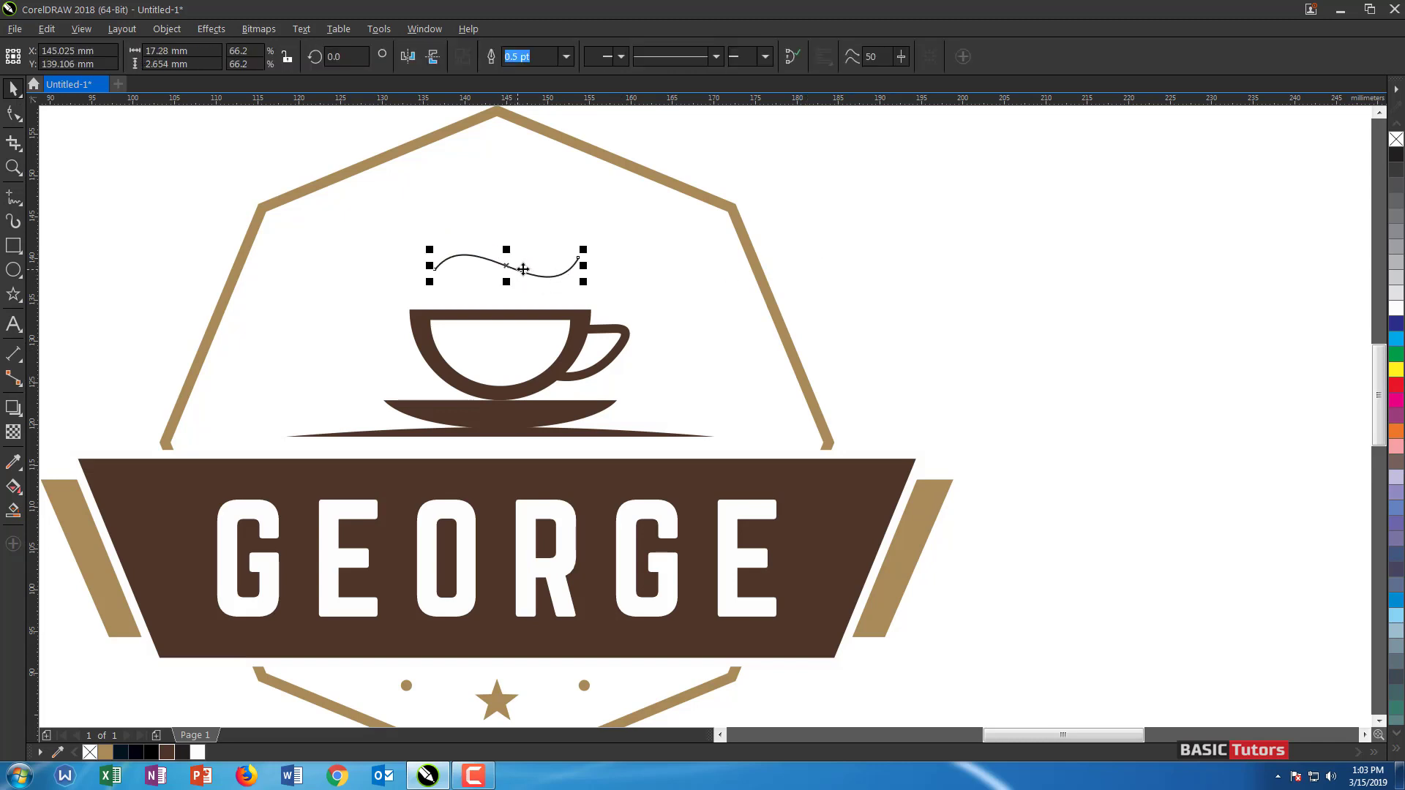
key(F12)
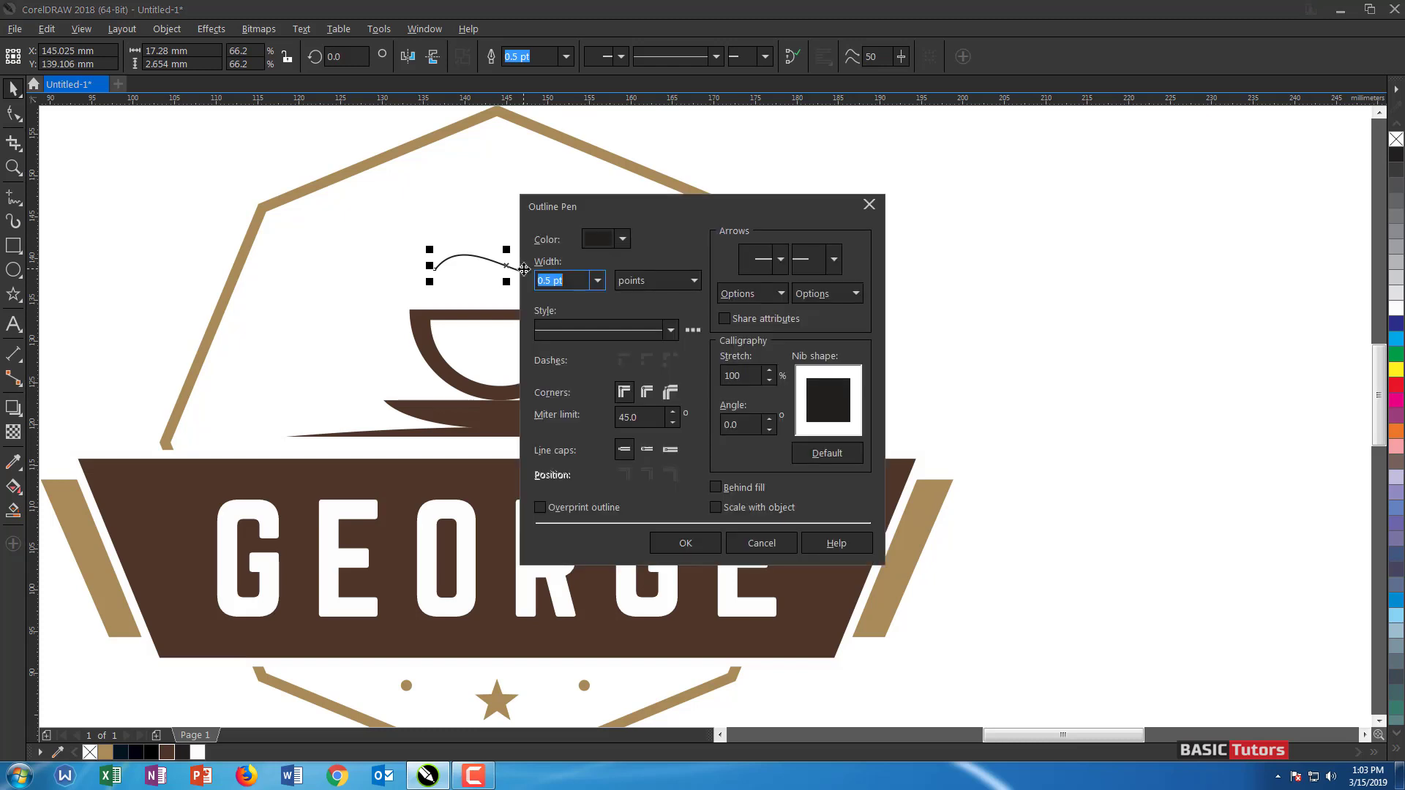
text(3)
key(Return)
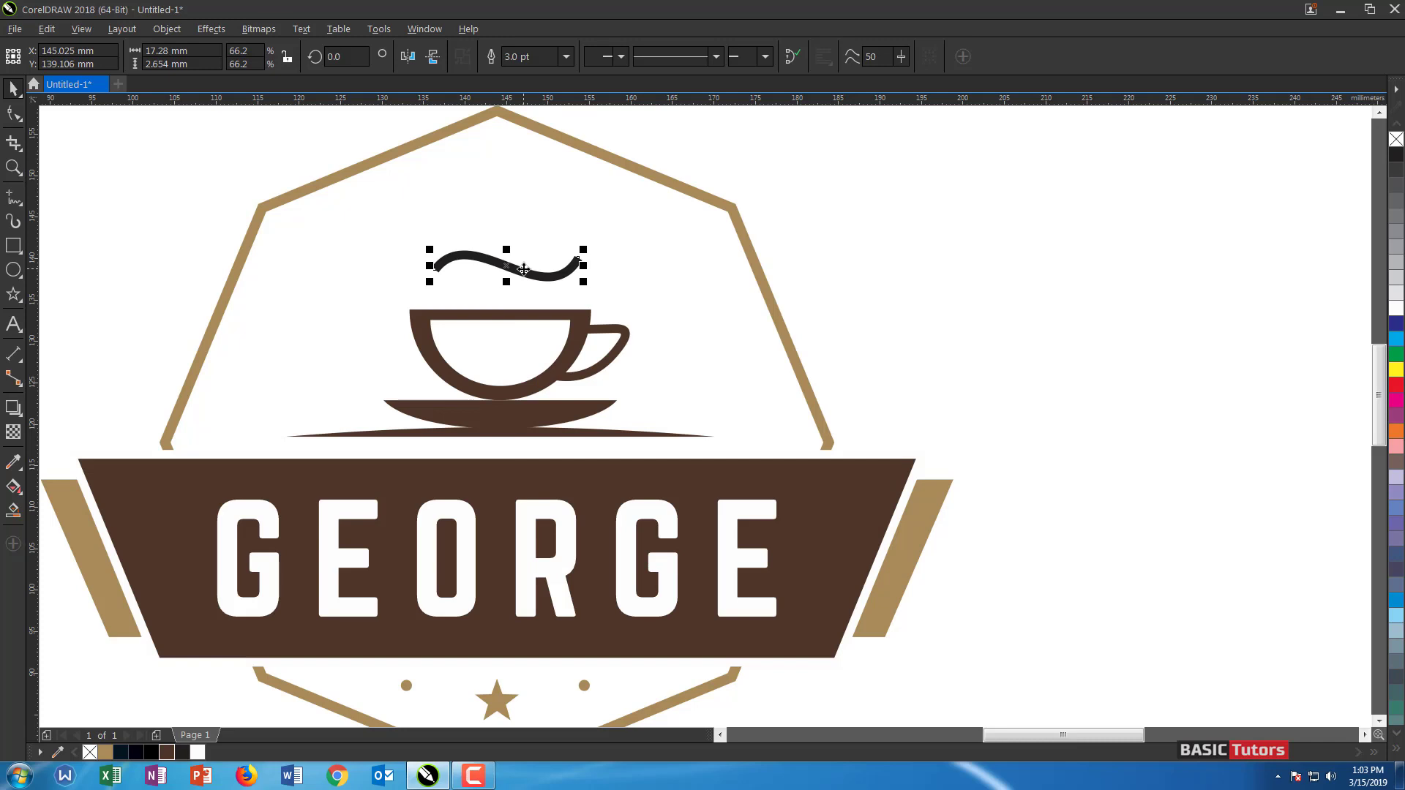
Delete the upper corner node at each end of the thick steam wave
key(F10)
click(433, 269)
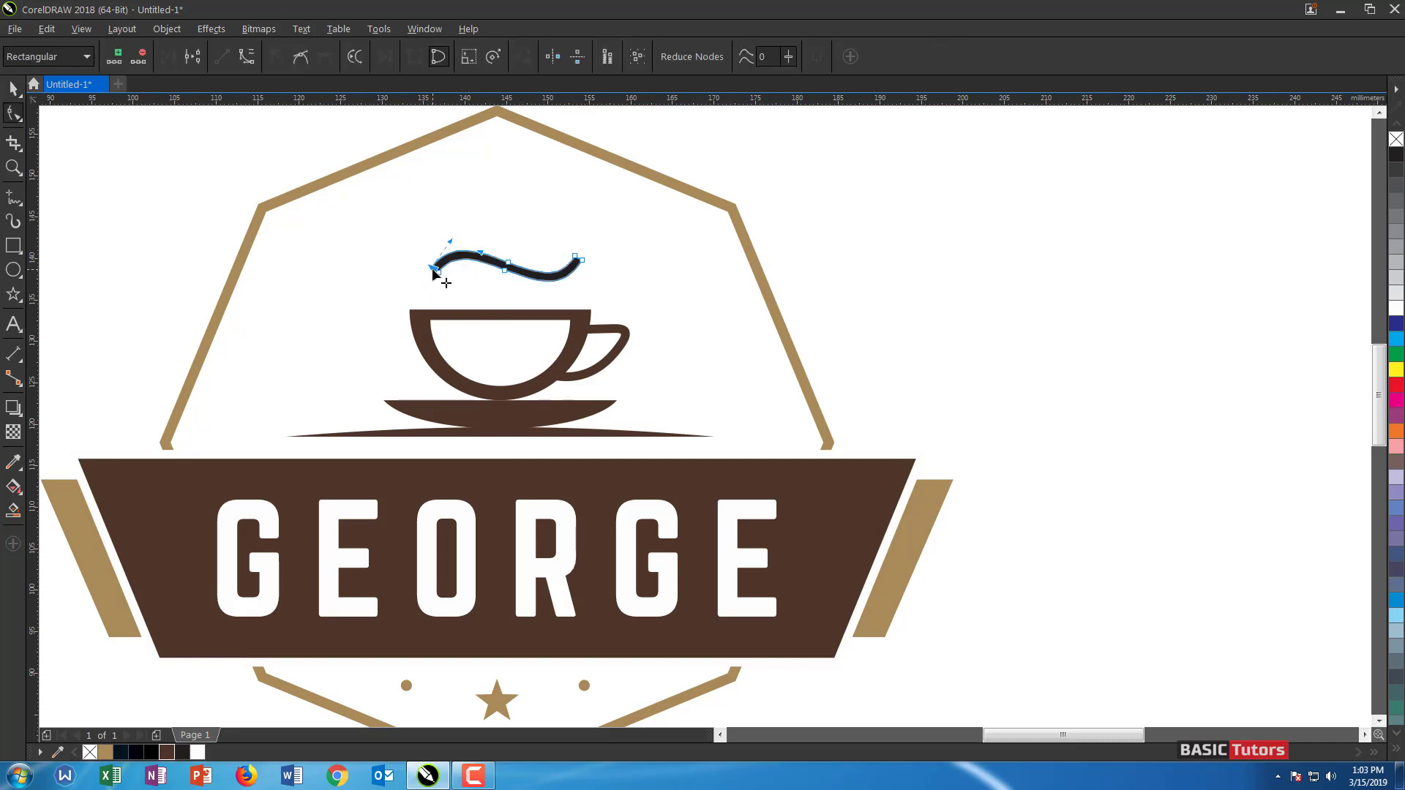
key(Escape)
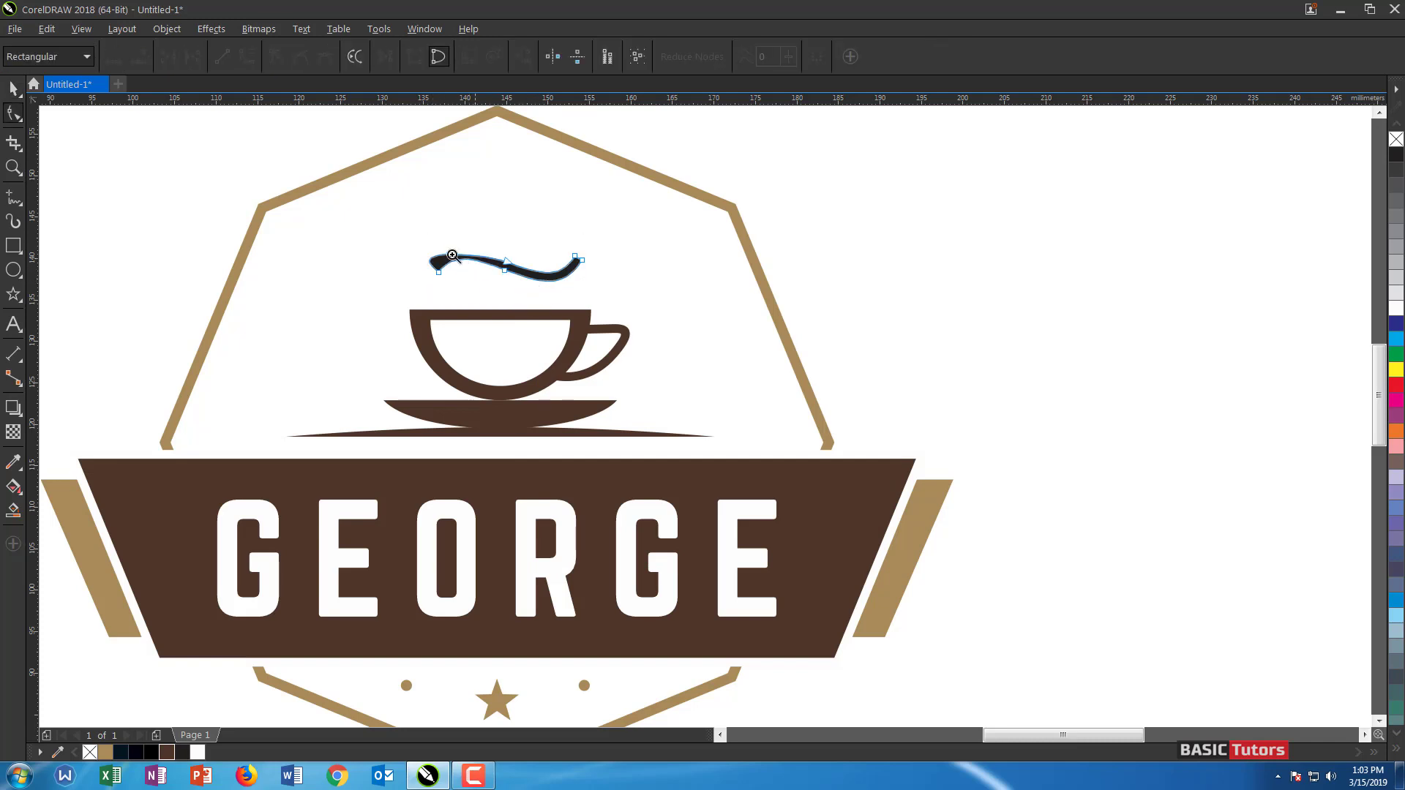
scroll(743, 339, up, 3)
double_click(640, 310)
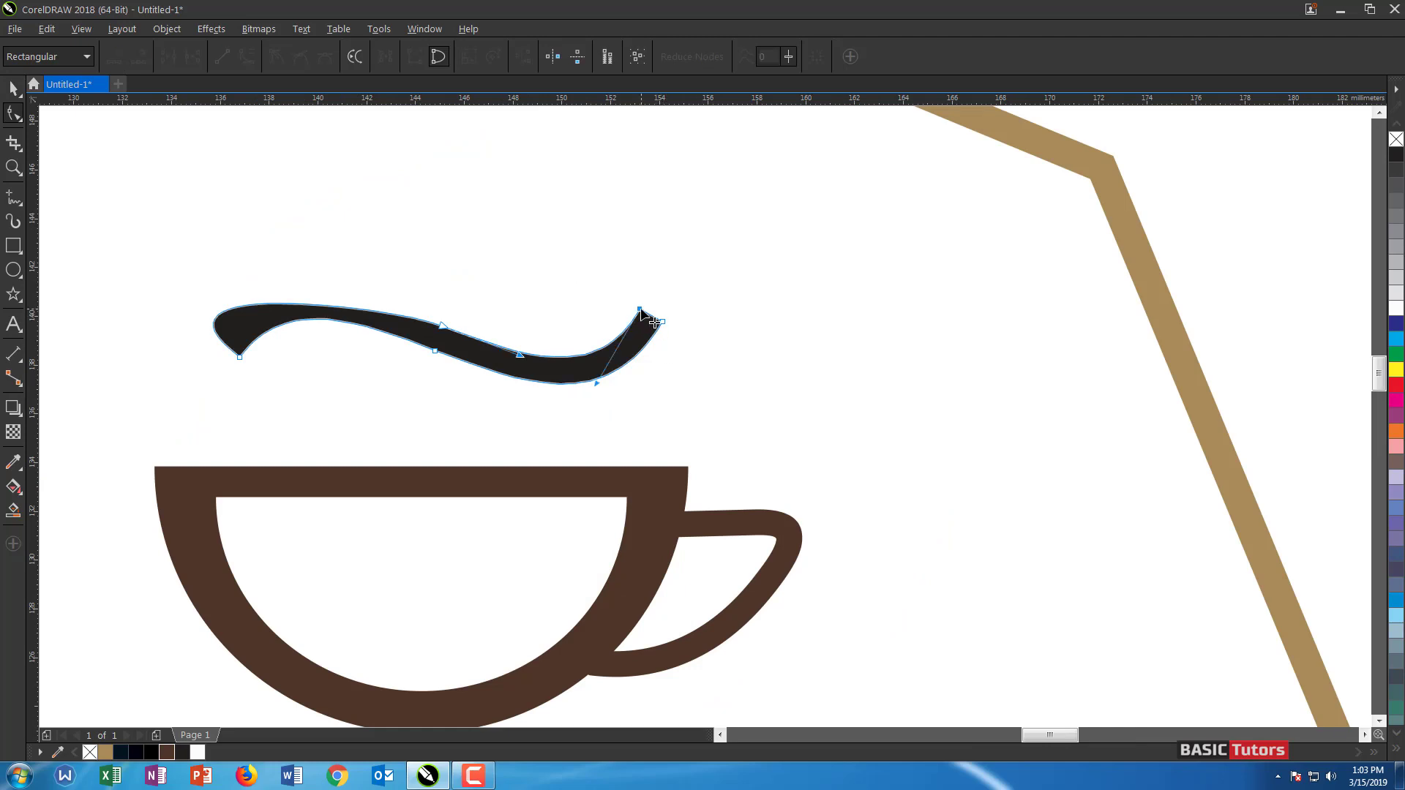
Reshape the upper edge with the curve handles at both ends so the steam wave tapers to thin points
click(239, 358)
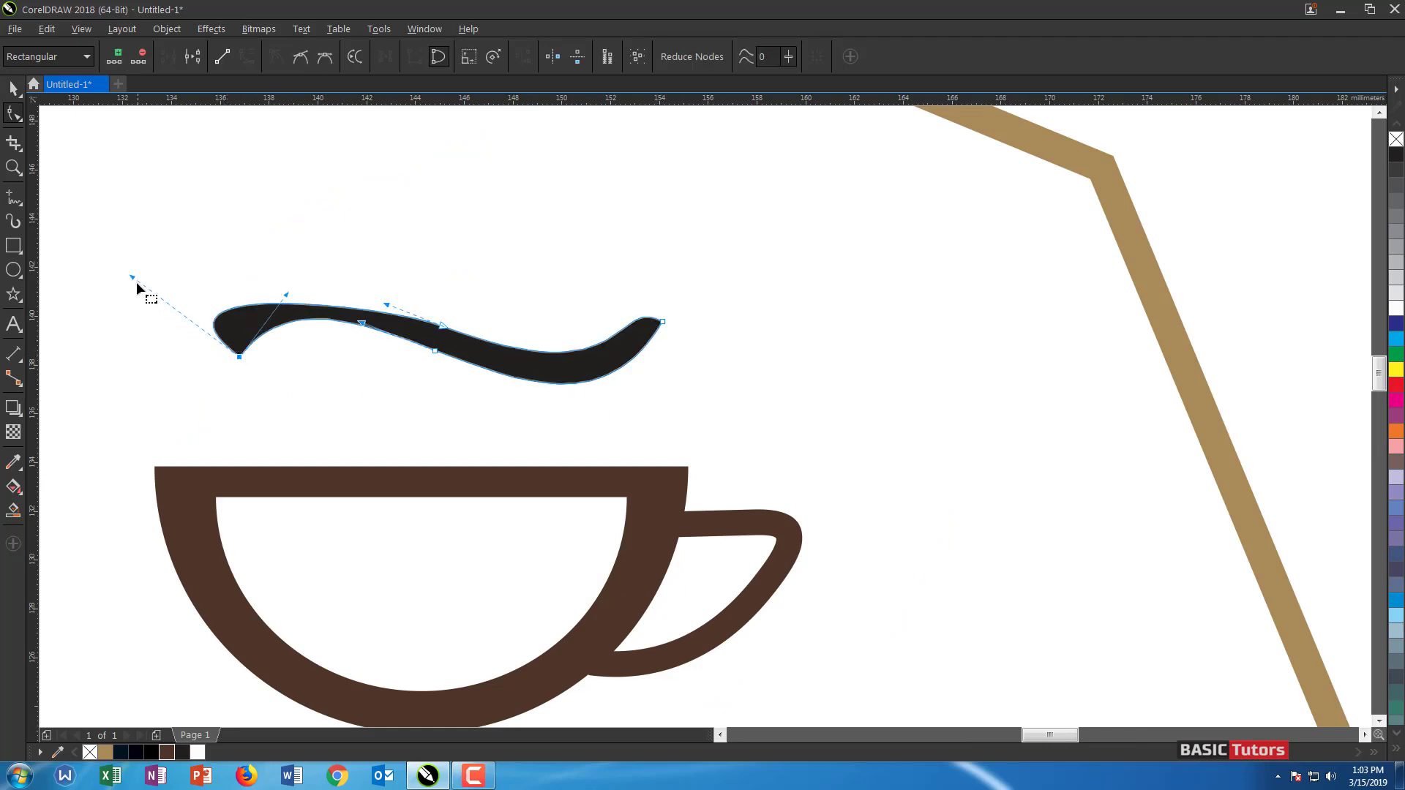
drag(132, 278, 264, 269)
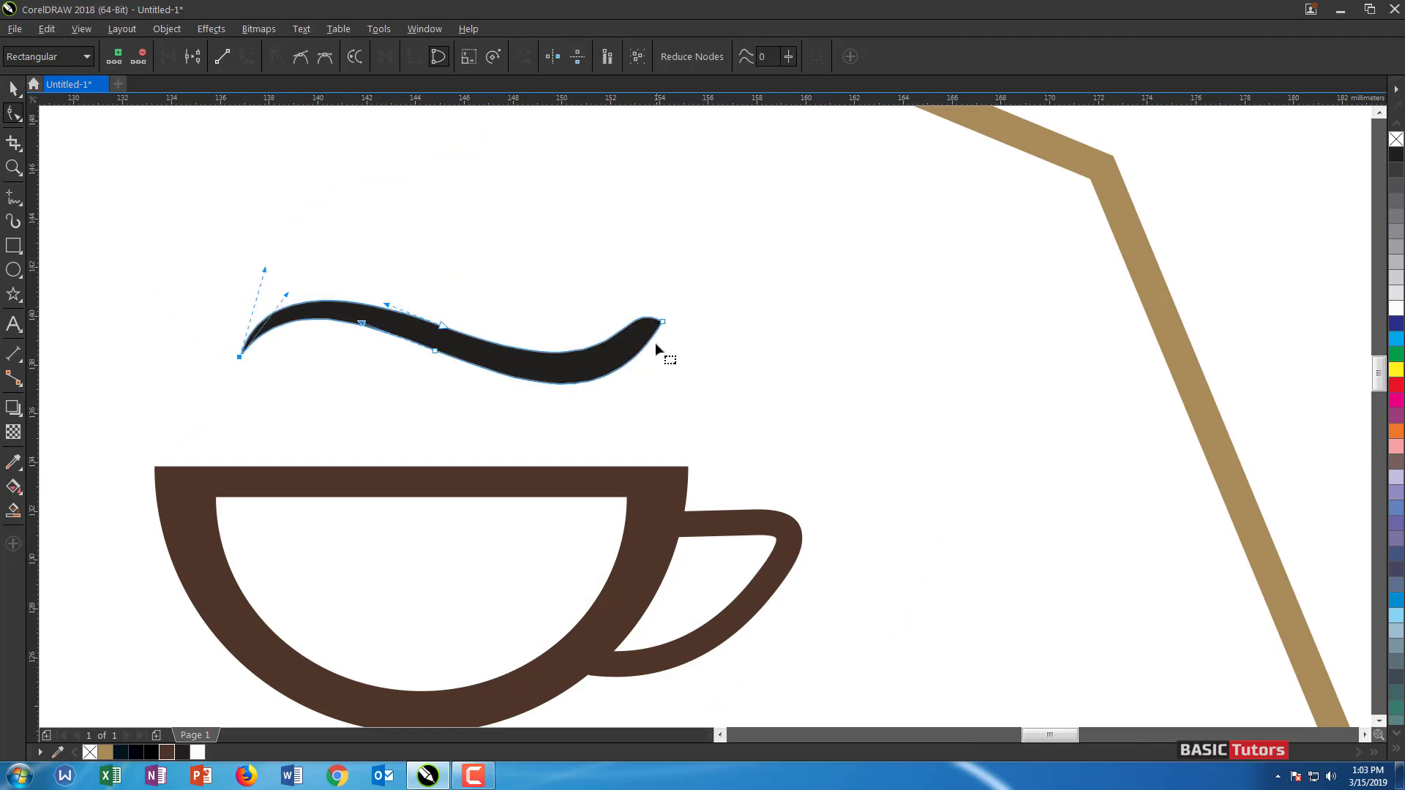
click(663, 321)
drag(617, 304, 615, 362)
key(space)
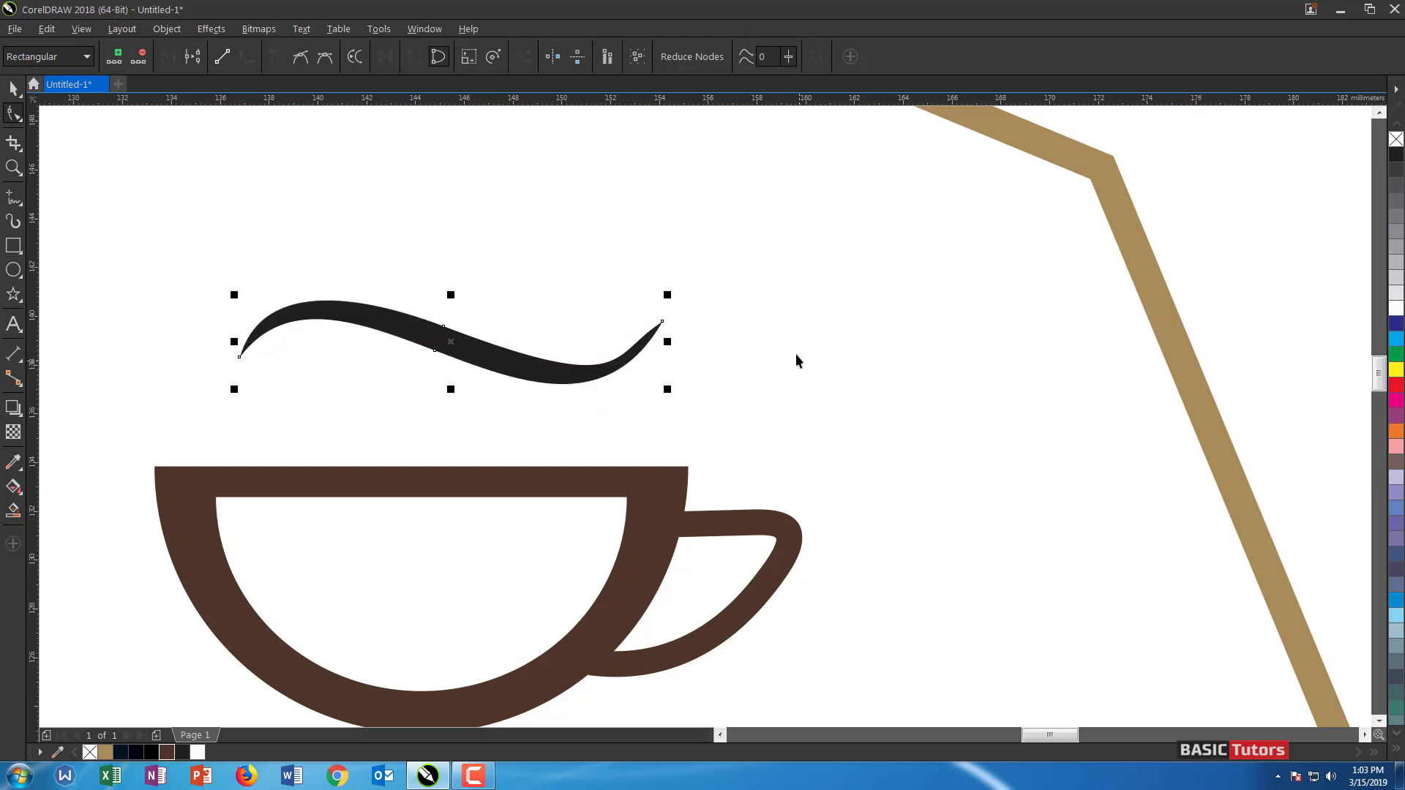
Refine the curvature of the steam wave near its right tip with the end node's handle
click(803, 349)
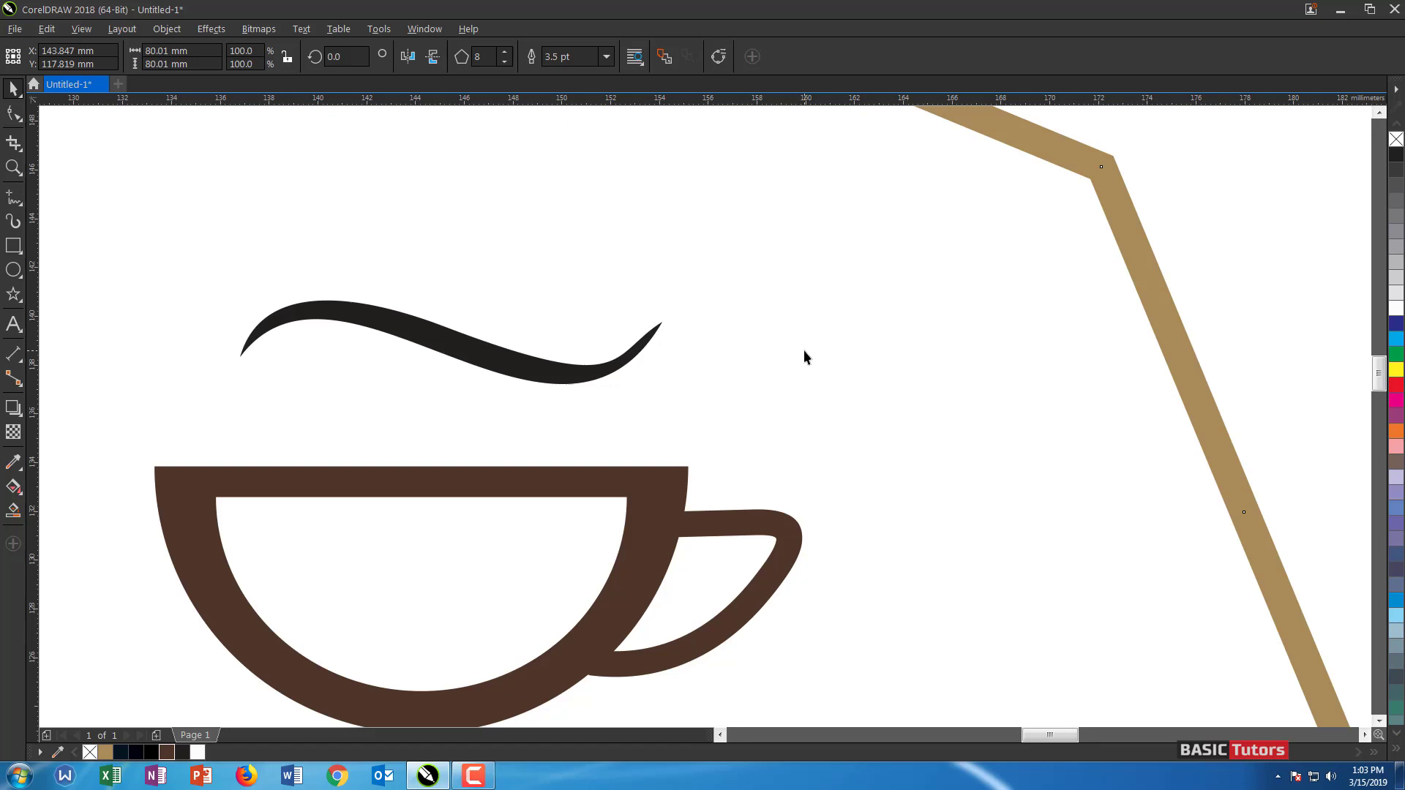
key(F10)
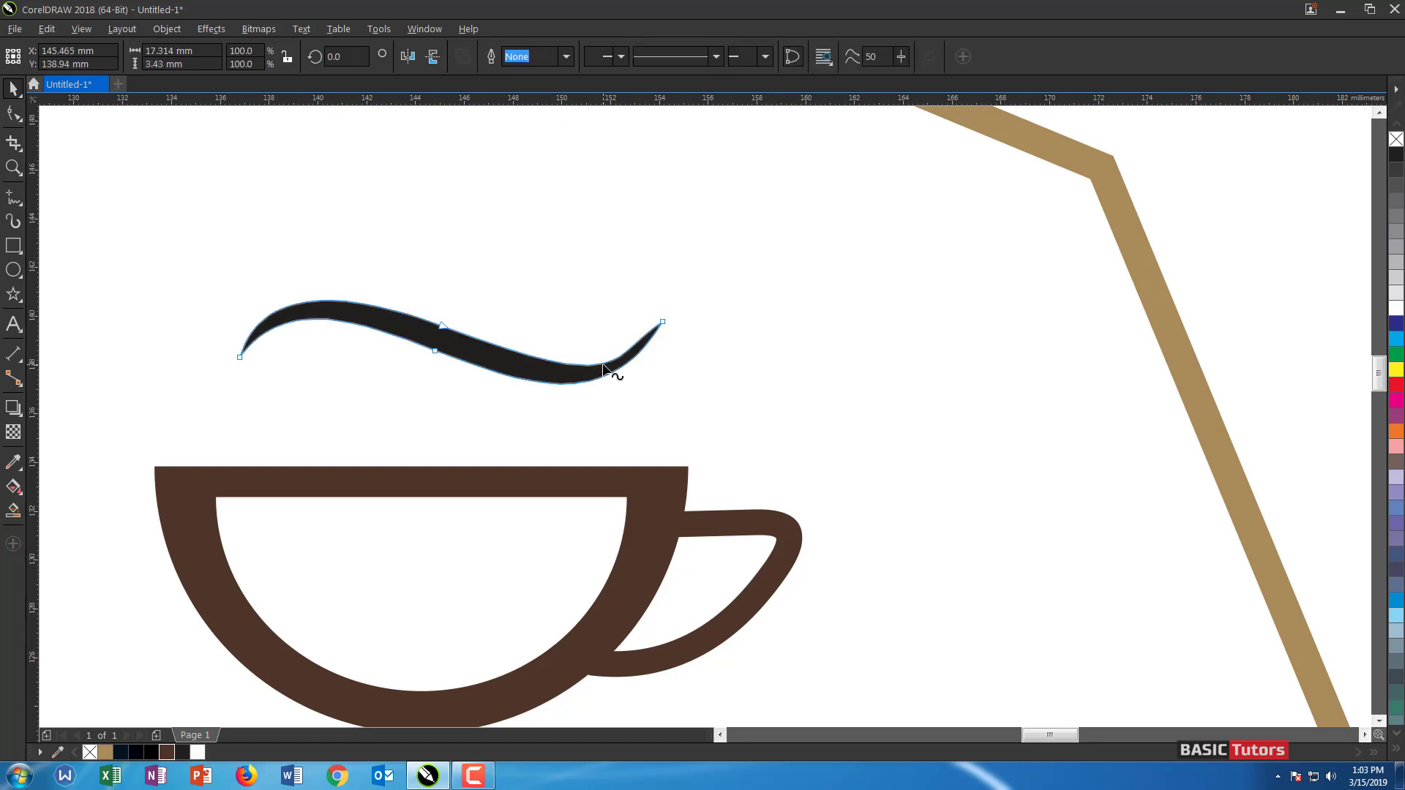
click(663, 322)
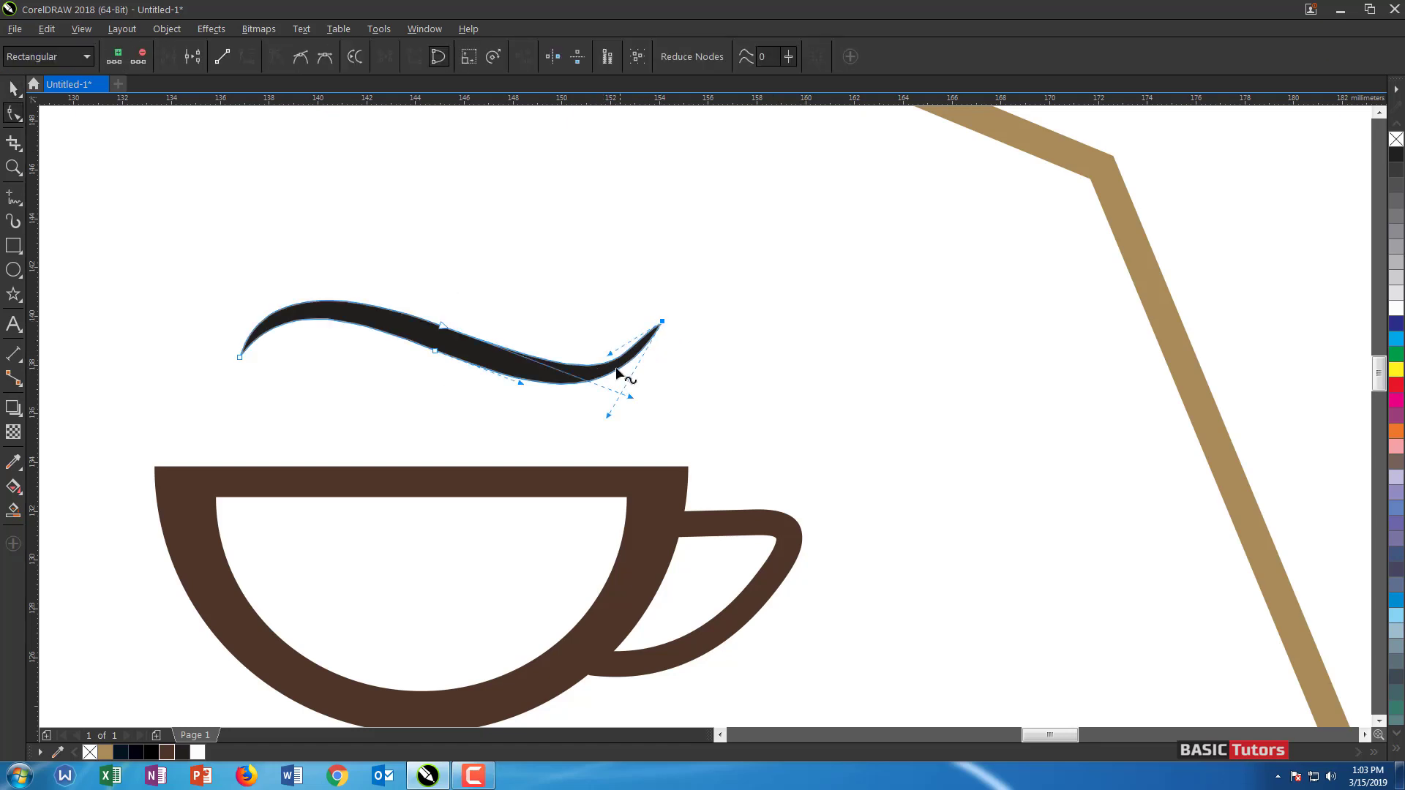
mouse_move(621, 380)
mouse_down()
mouse_move(594, 382)
mouse_move(624, 356)
mouse_up()
key(space)
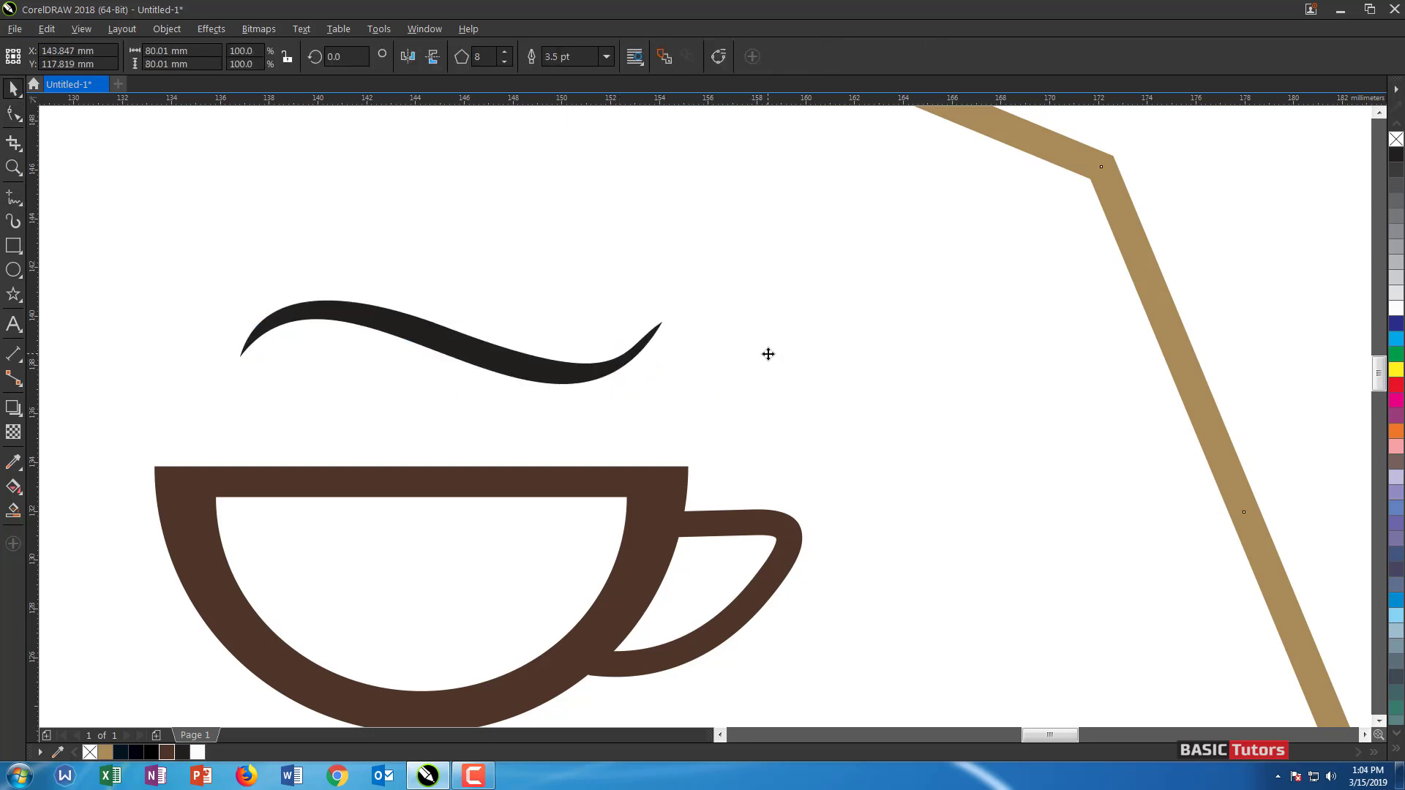
Draw a short, slightly falling straight line about 8 mm wide above the steam wave's right half and convert it to a curve
click(8, 201)
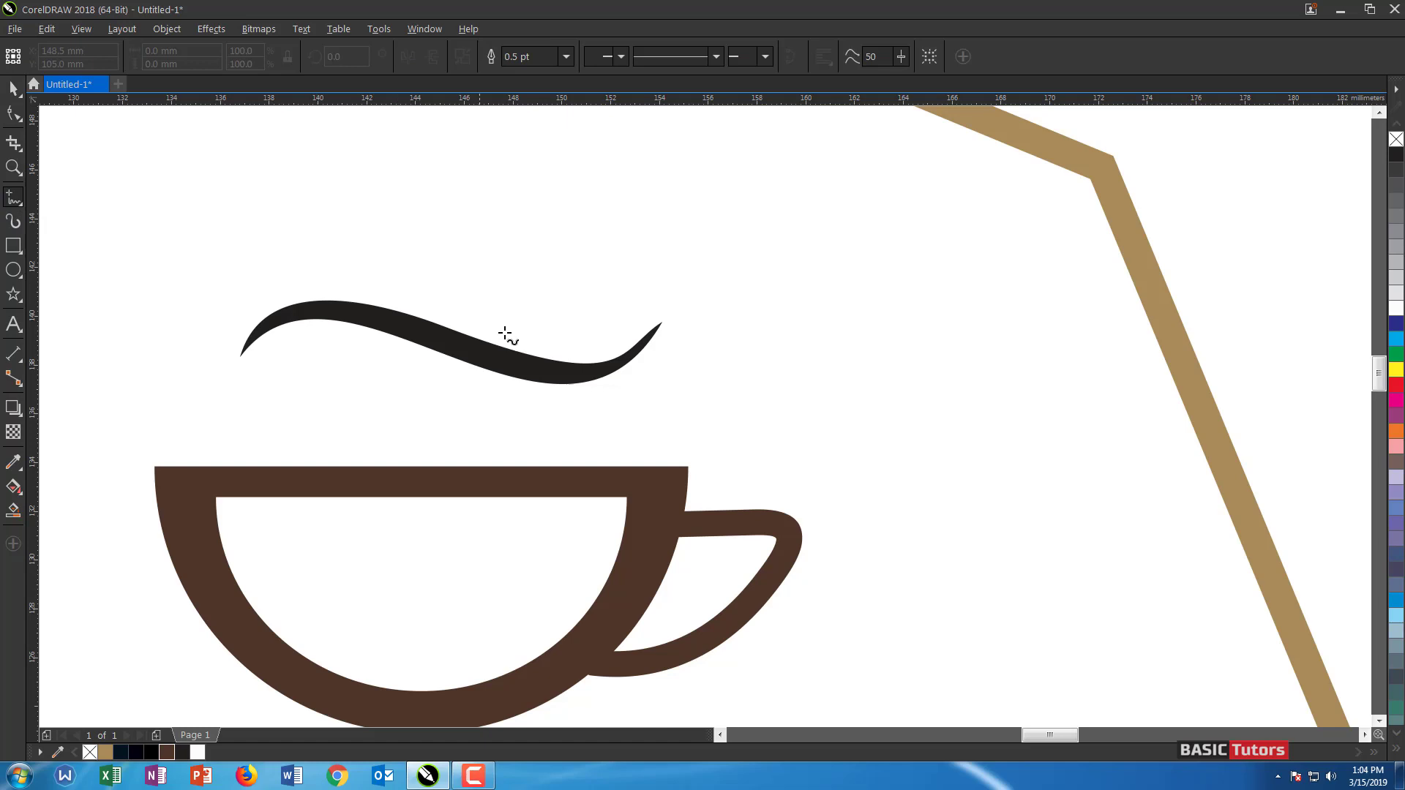
click(431, 298)
click(624, 308)
click(13, 114)
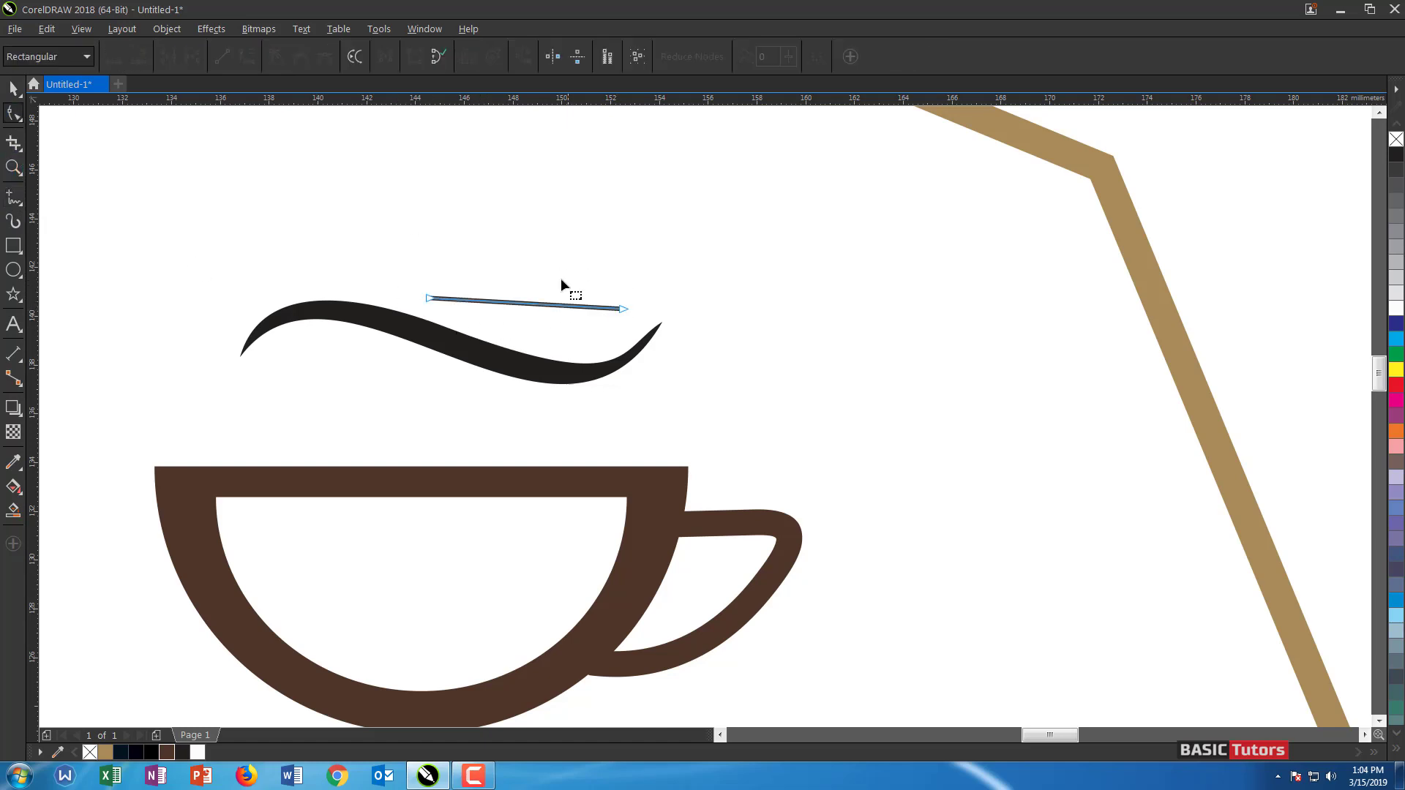
right_click(528, 303)
click(586, 378)
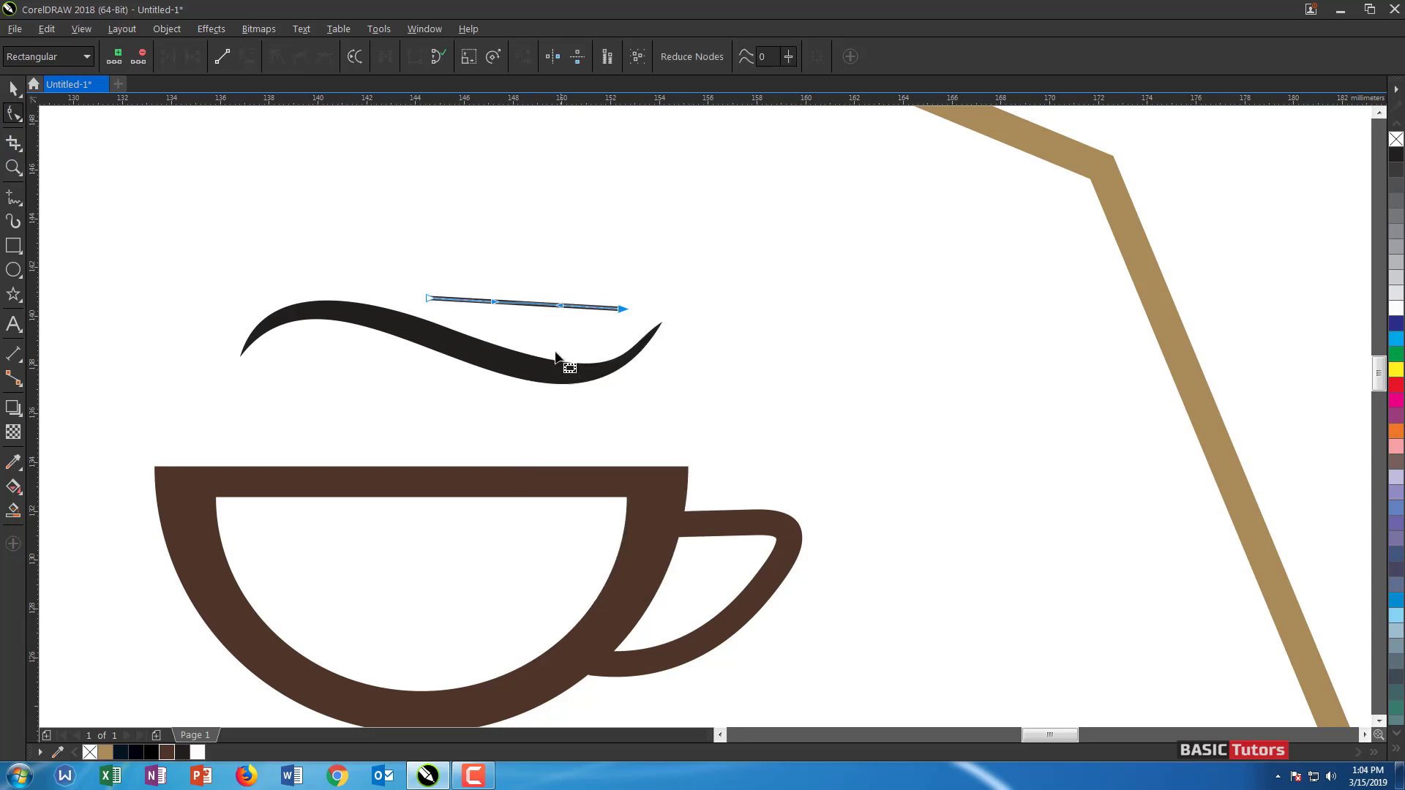
Bend the short line into a shallow S-shaped wave about 8.1 by 0.9 mm, adding a node near its left crest
drag(539, 305, 540, 326)
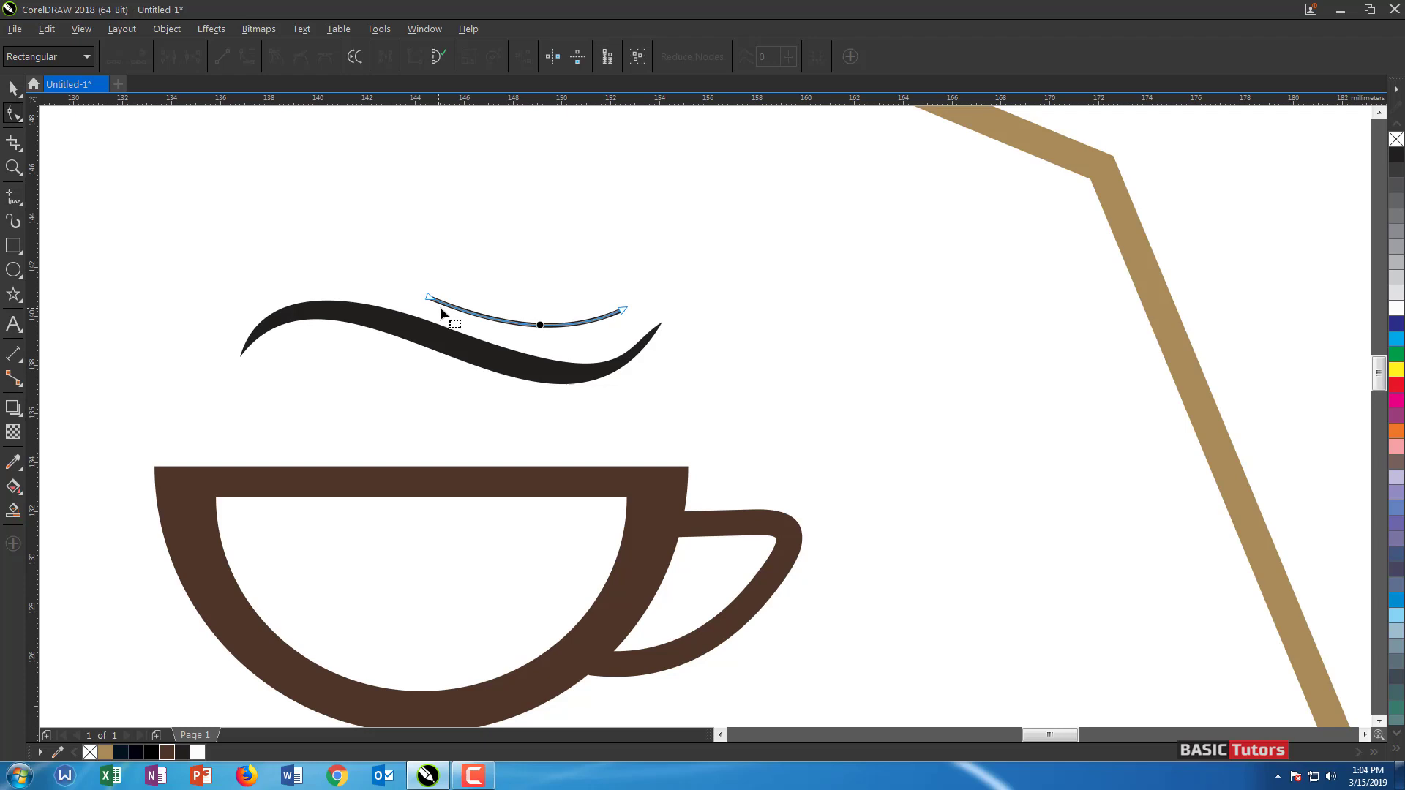
click(470, 313)
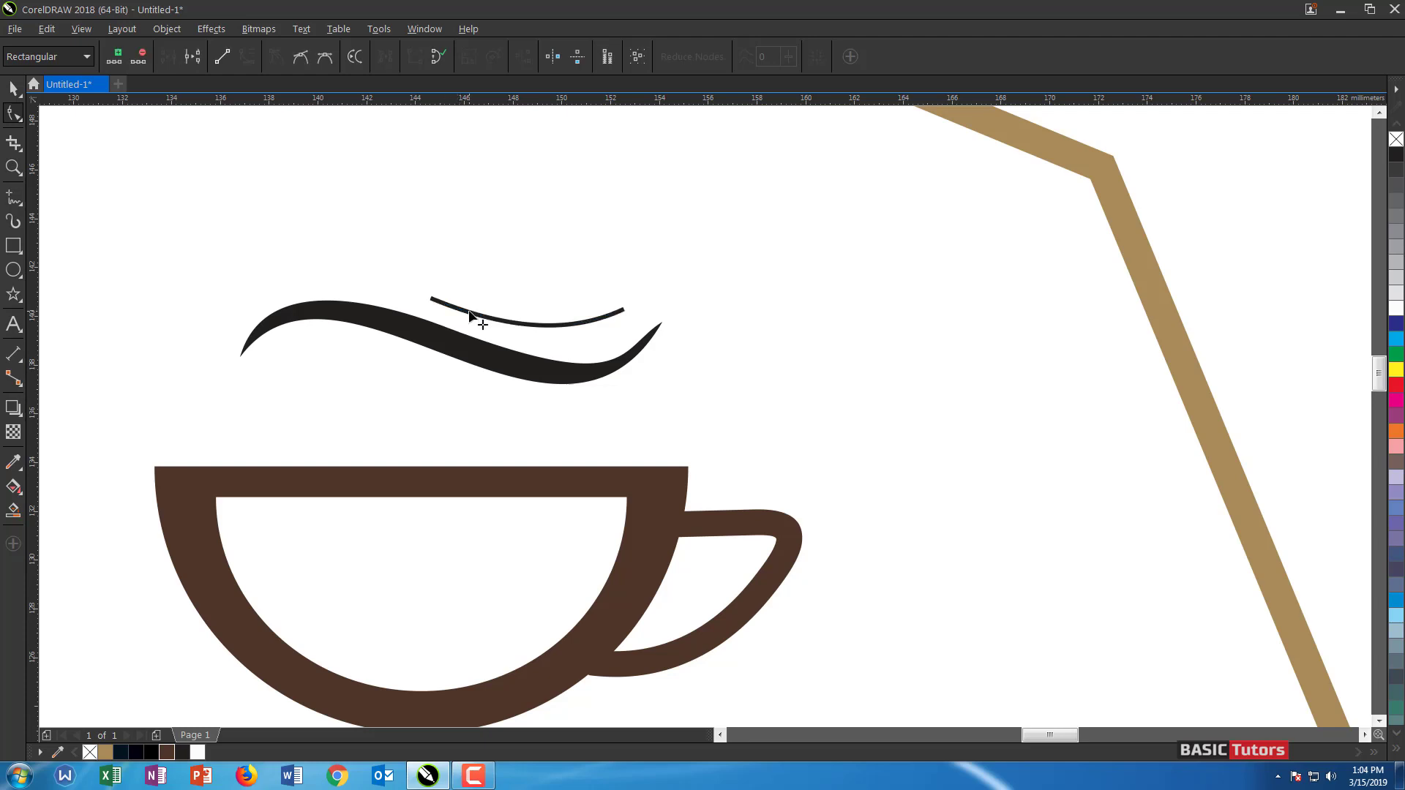
click(469, 313)
key(Delete)
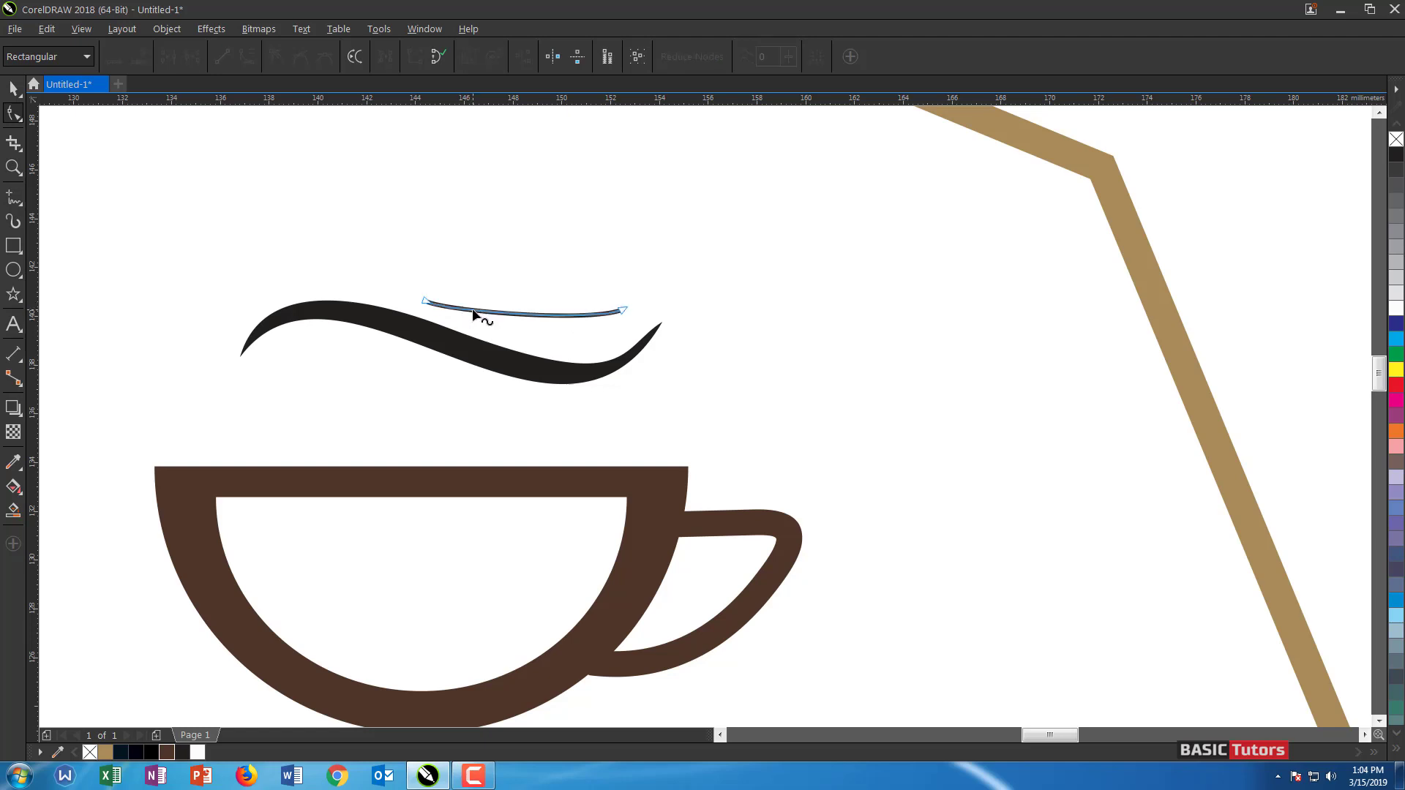
key(ctrl+z)
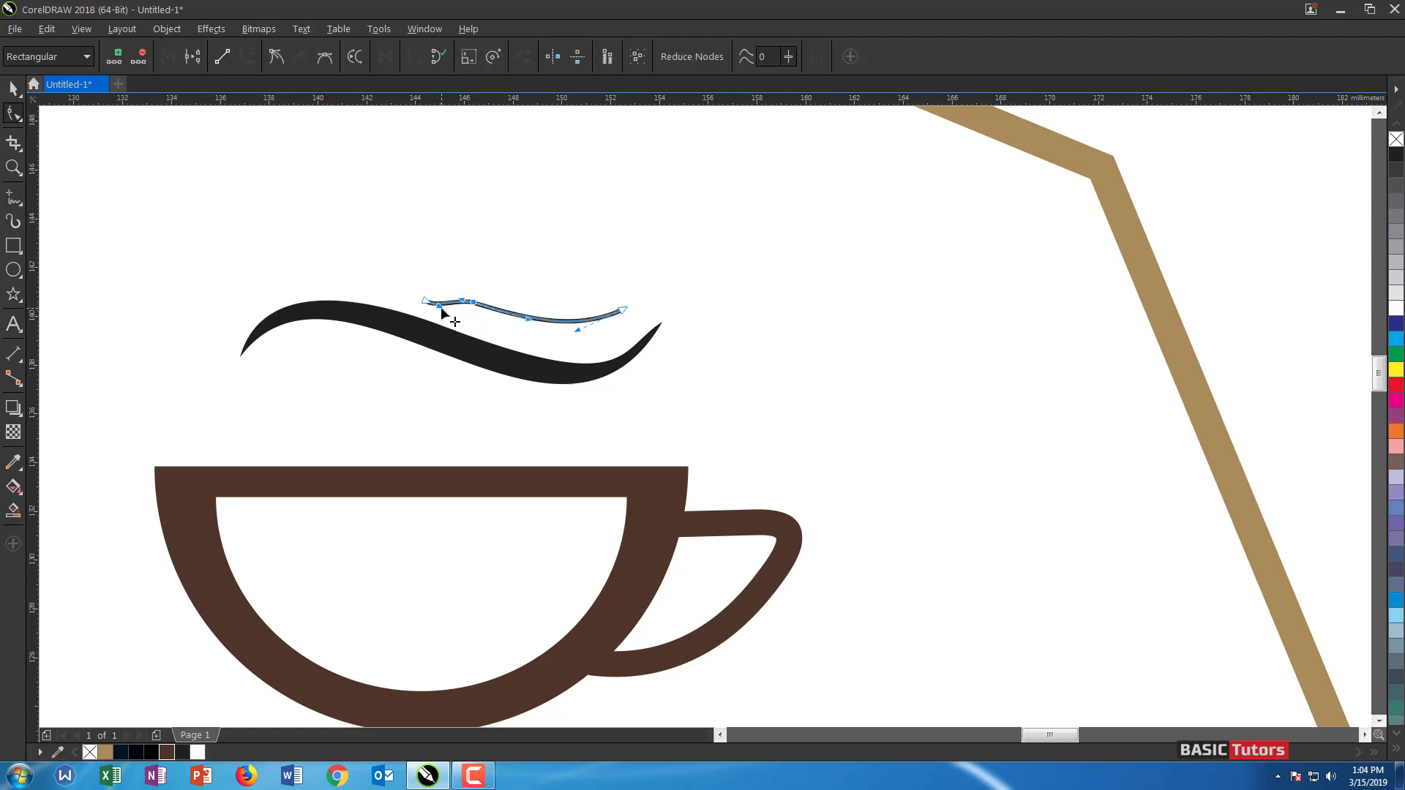
click(458, 314)
key(space)
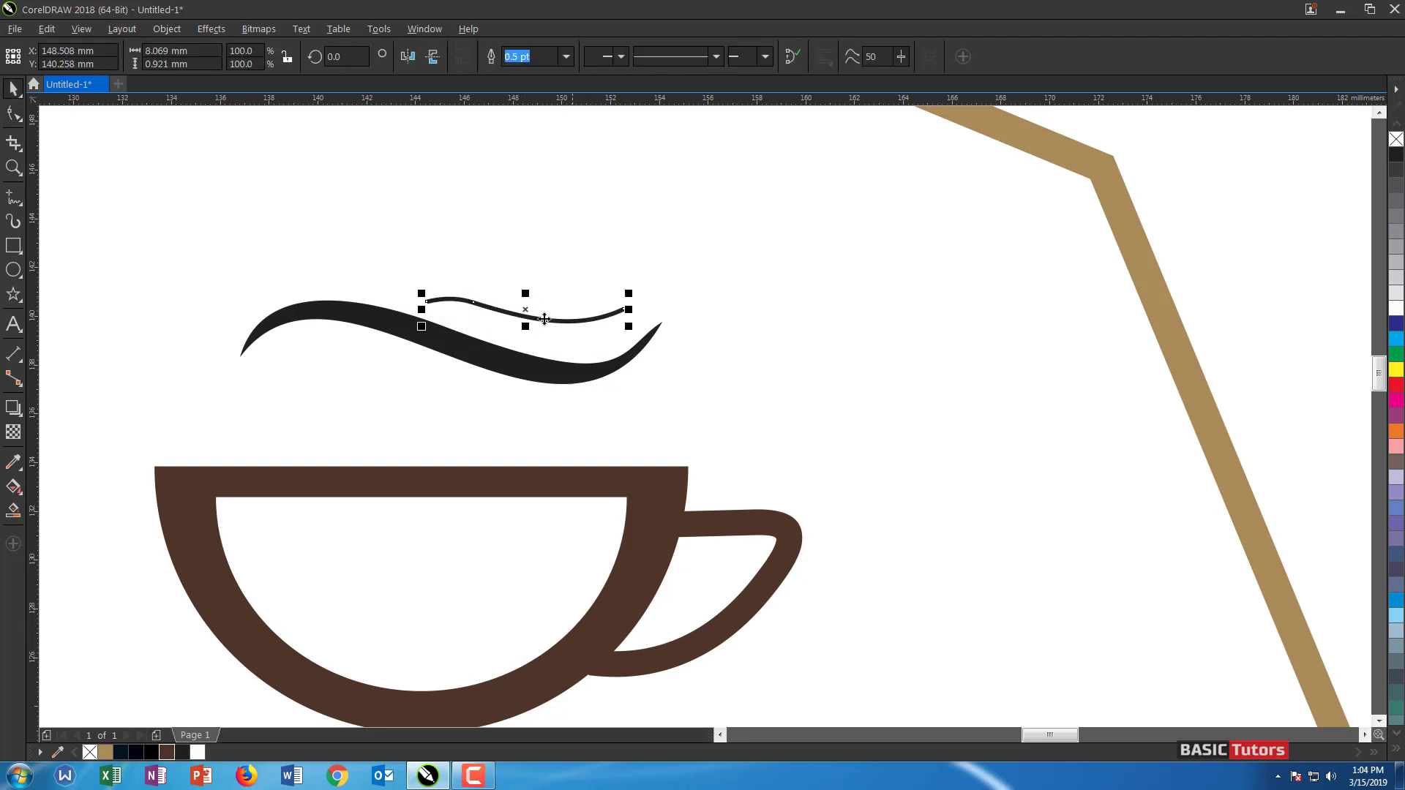
Move the short wave slightly up and to the right, and refine its curve with a node along its middle
drag(514, 317, 539, 308)
key(space)
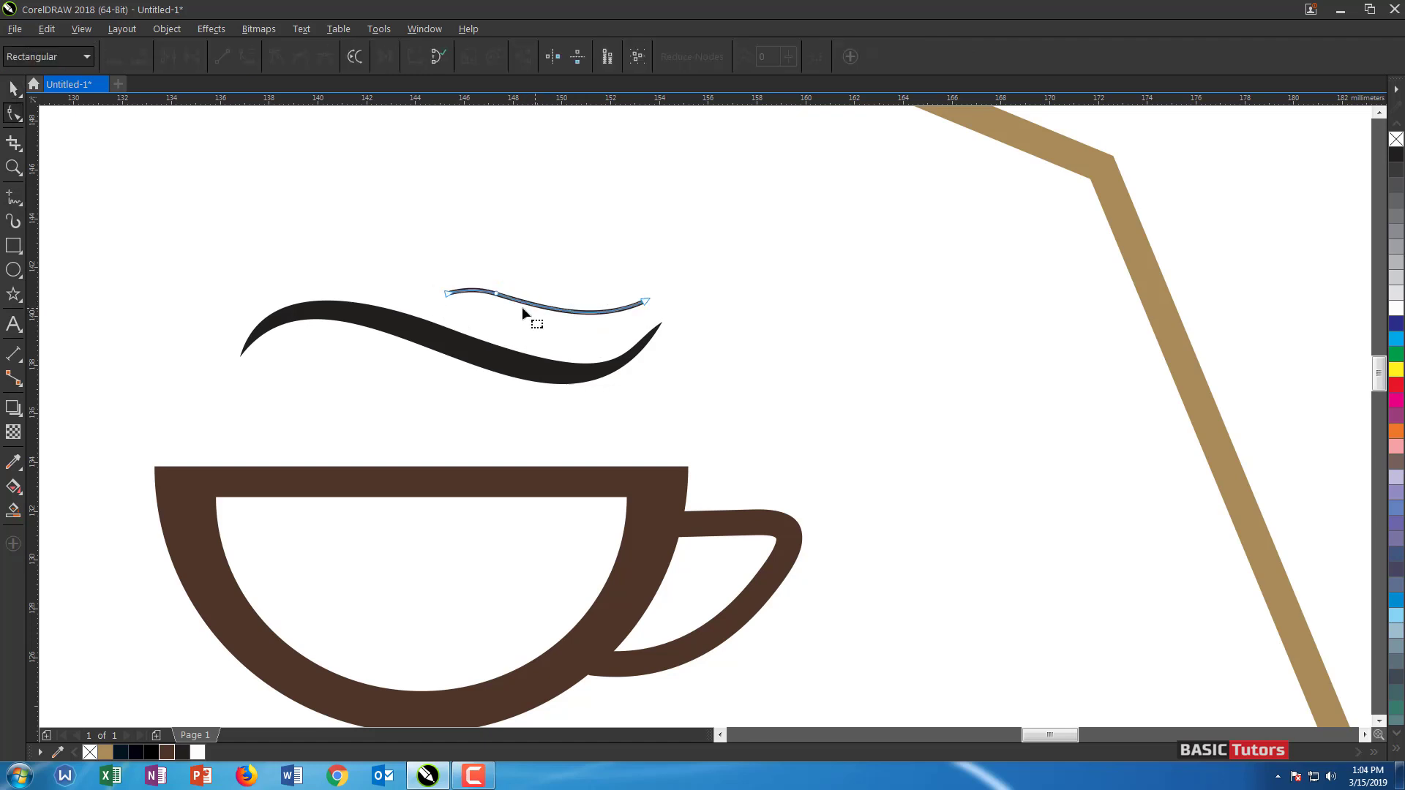
click(550, 310)
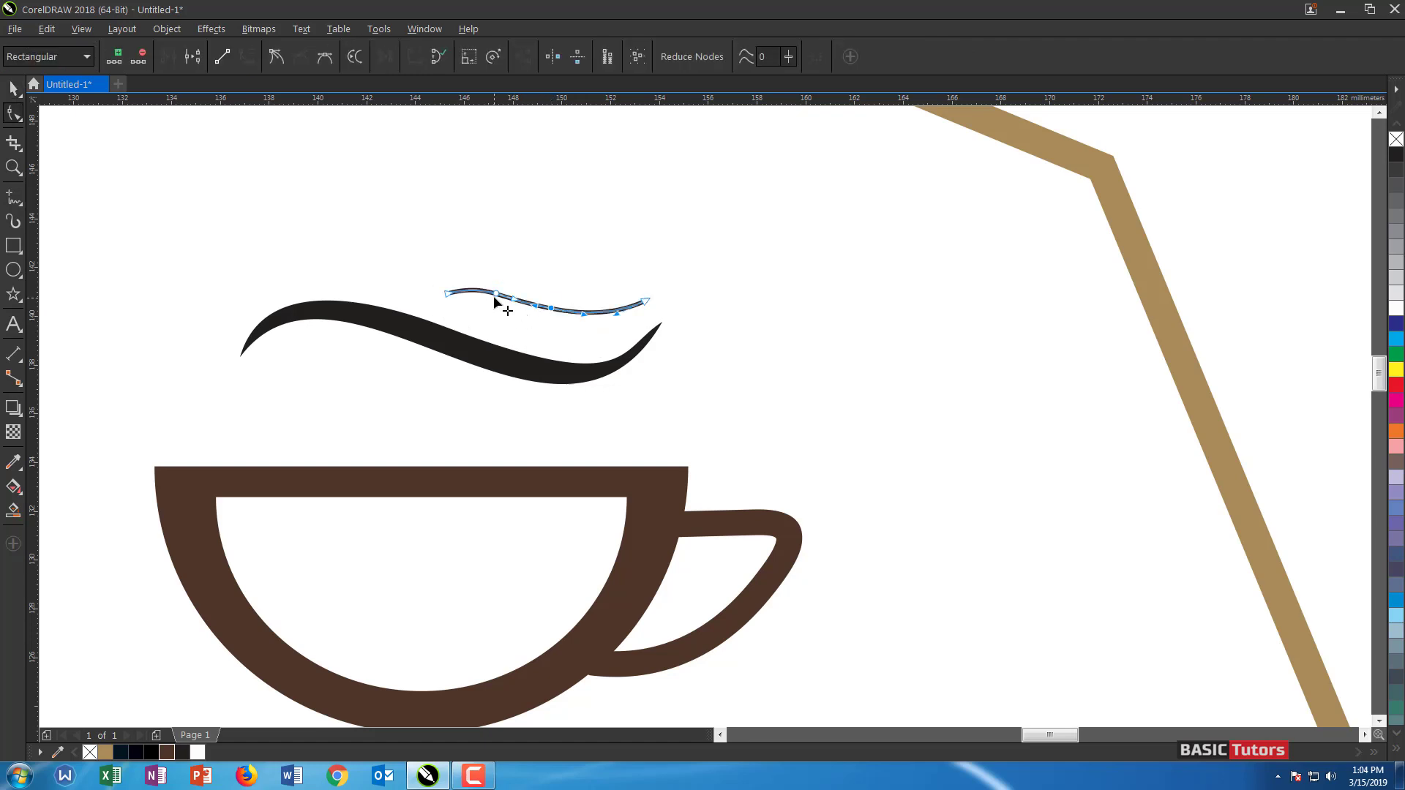
click(510, 382)
key(space)
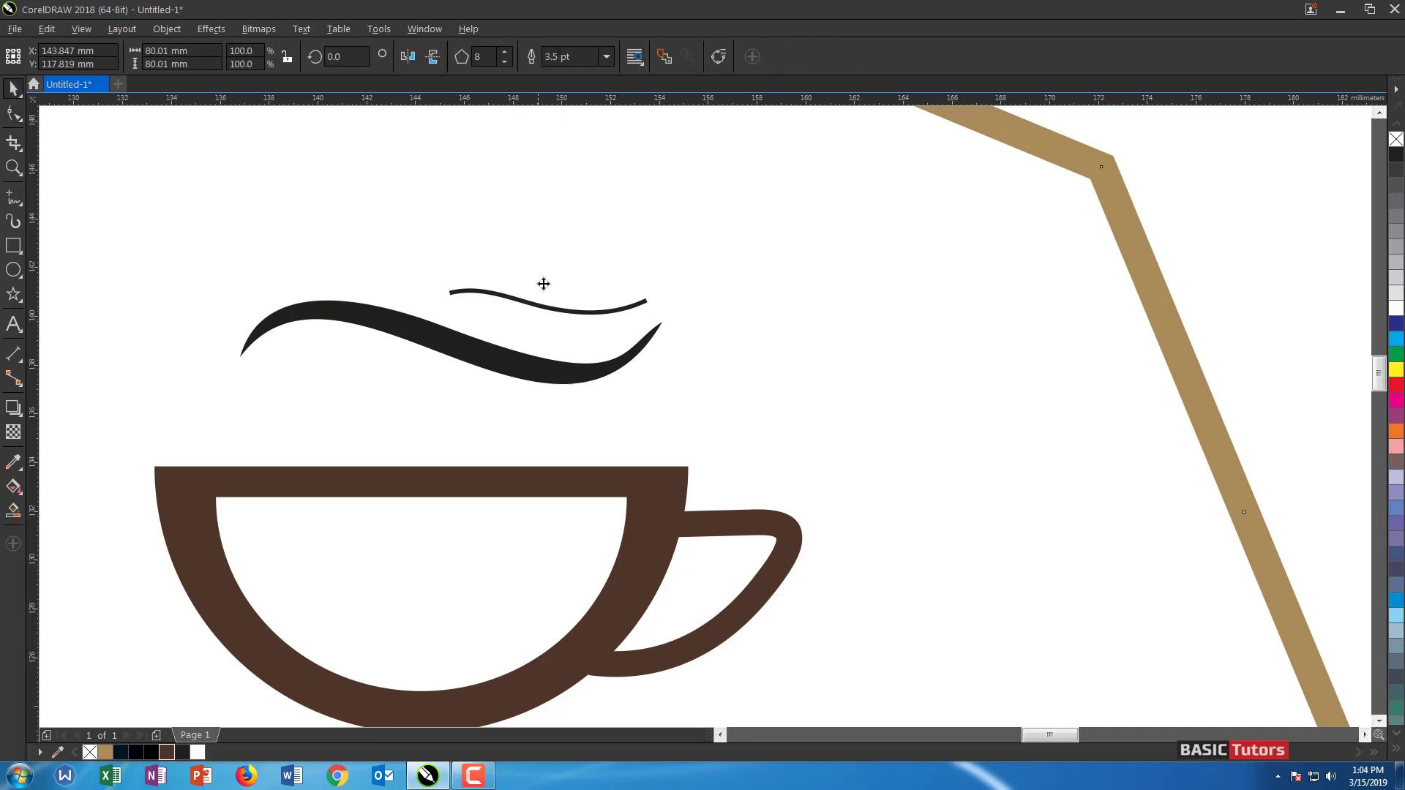
Set the short wave's outline width to 2 points and convert the outline to an object
click(550, 308)
key(F12)
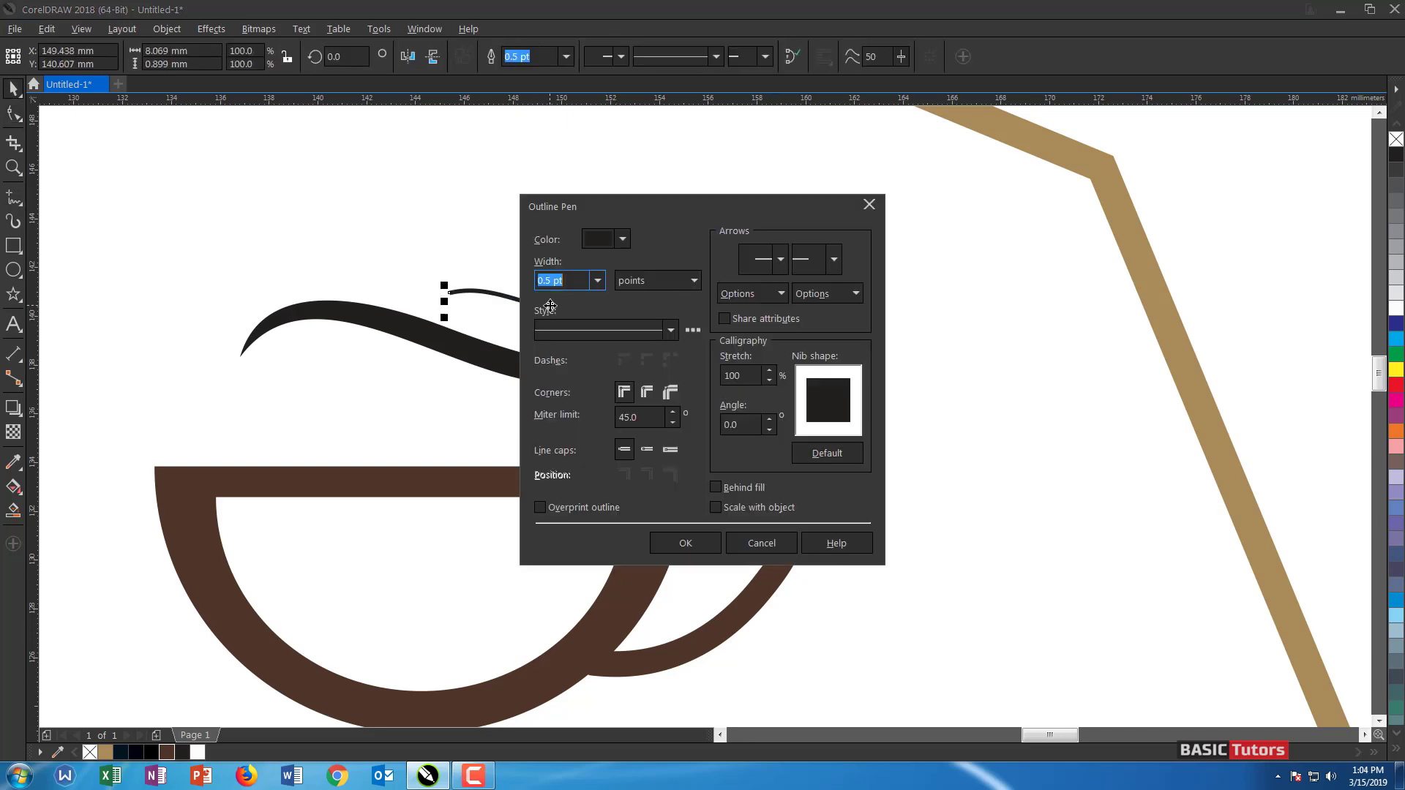
text(2)
key(Return)
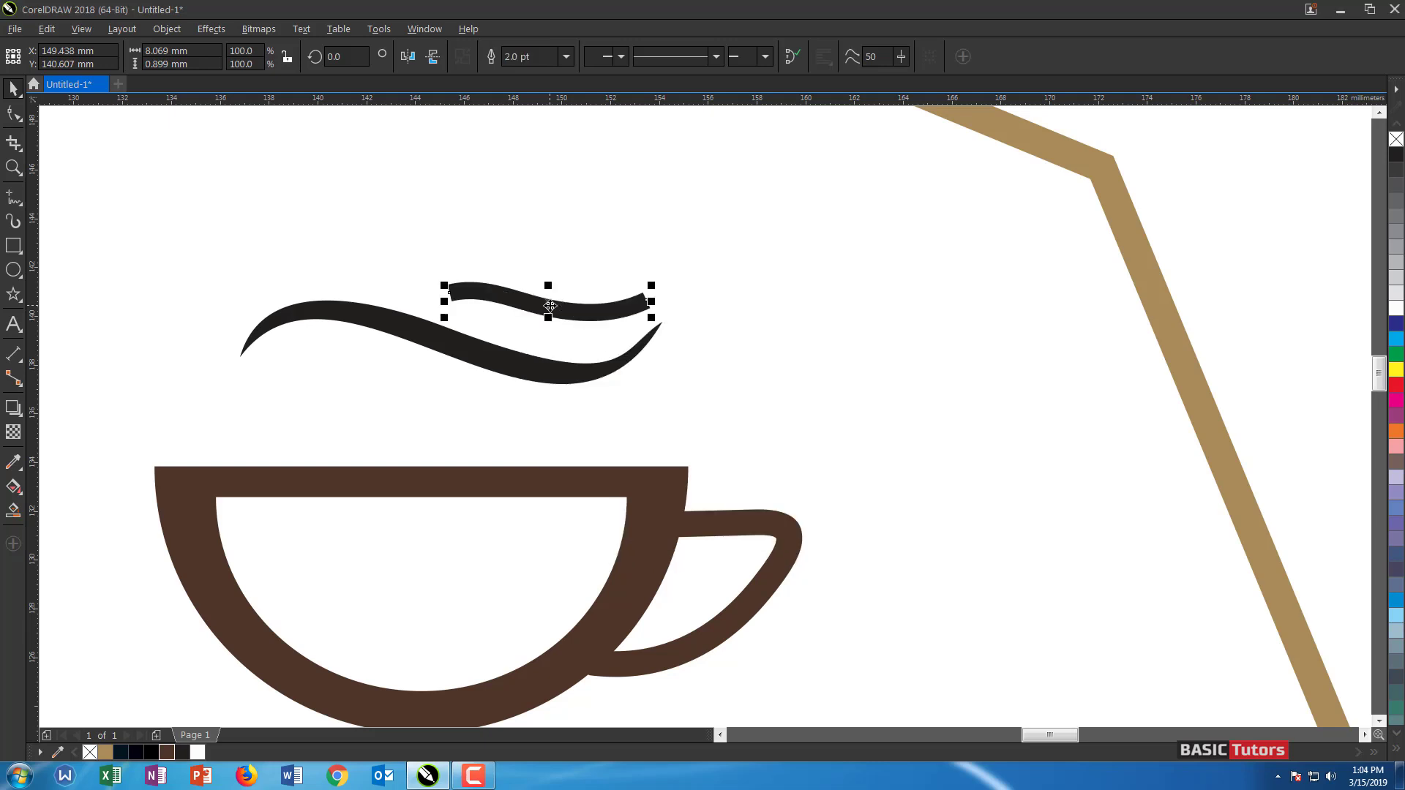
key(ctrl+shift+q)
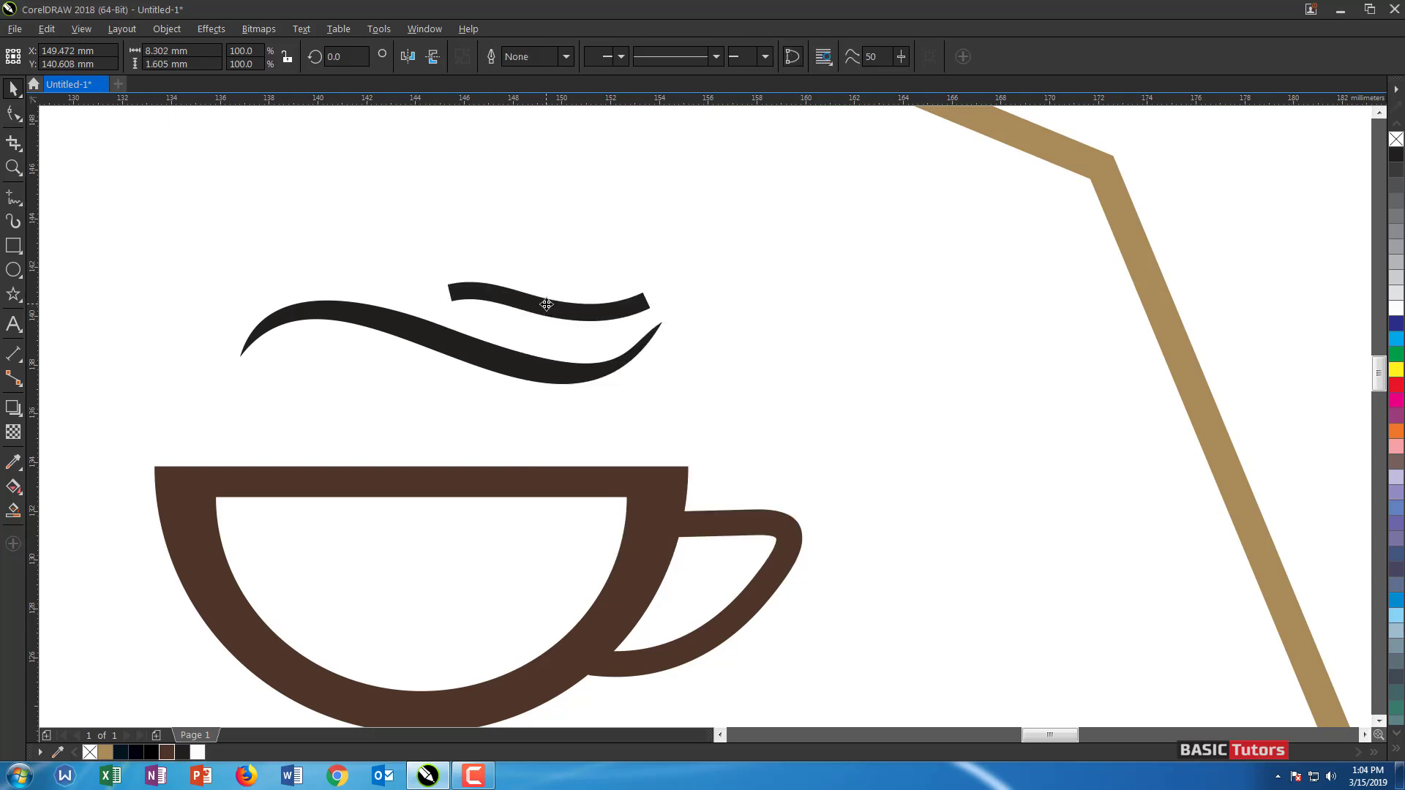
Delete the short wave's upper-left corner node and the surplus nodes along its edges
key(F10)
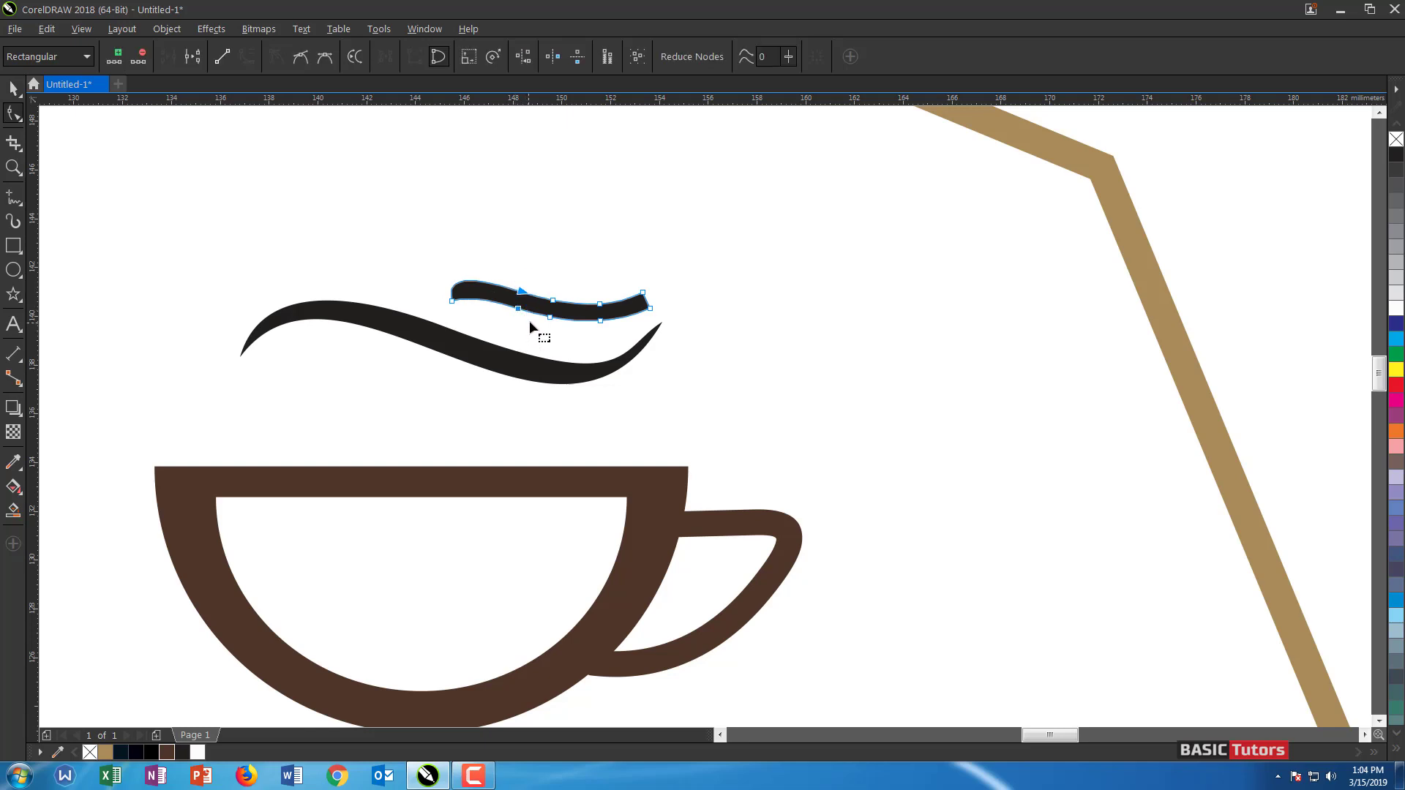
click(583, 303)
click(610, 349)
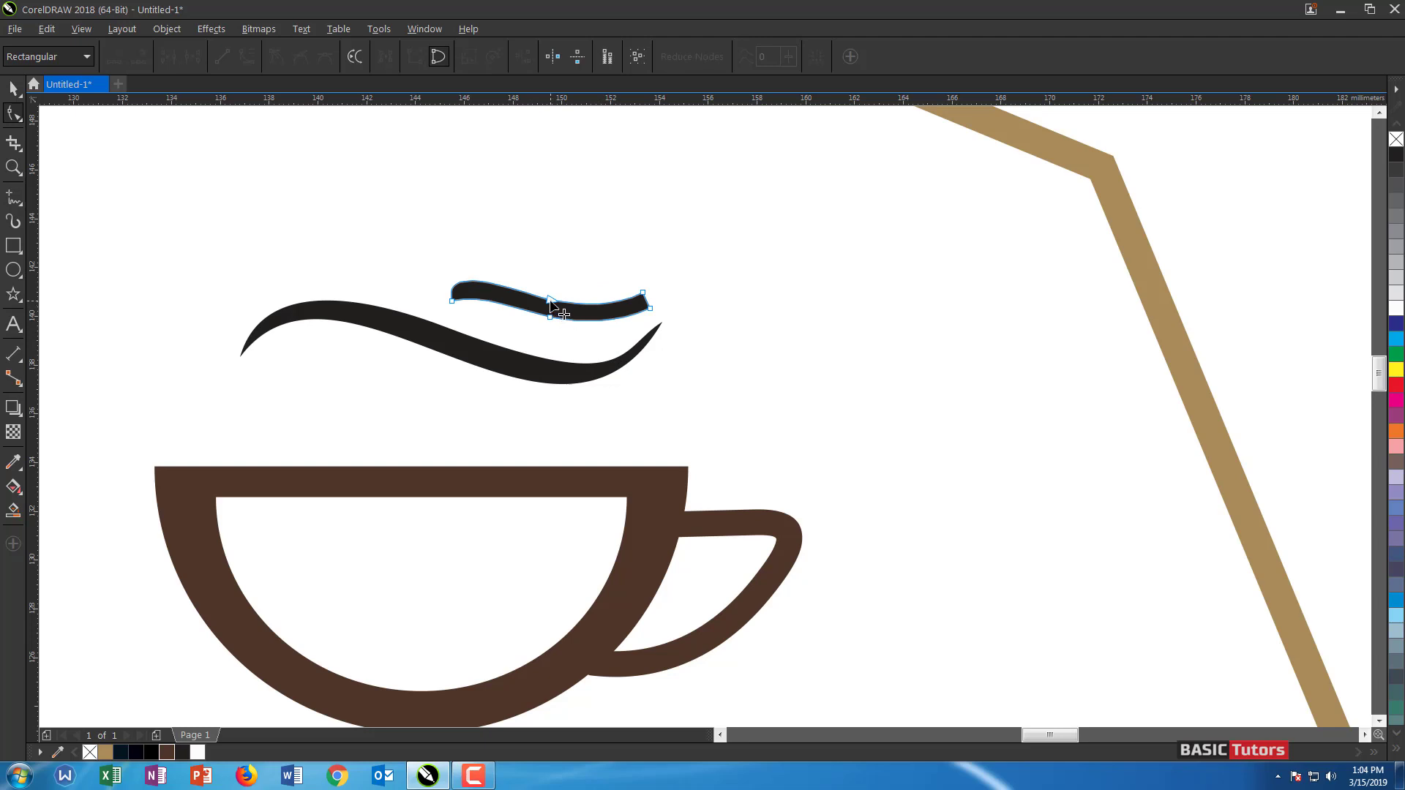
click(550, 306)
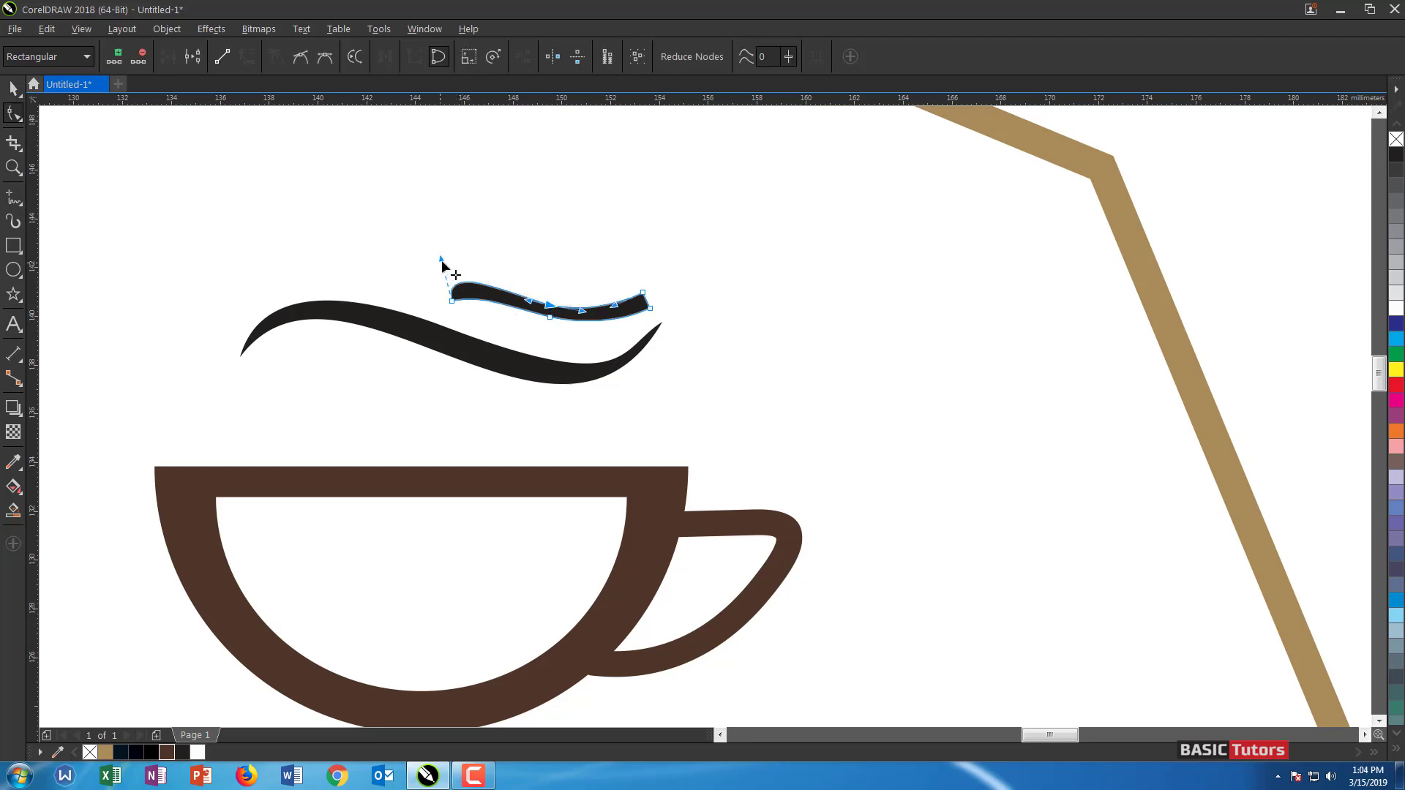
Taper both ends of the short wave to thin points with the curve handles, removing its upper-right corner node
drag(442, 261, 487, 276)
click(650, 305)
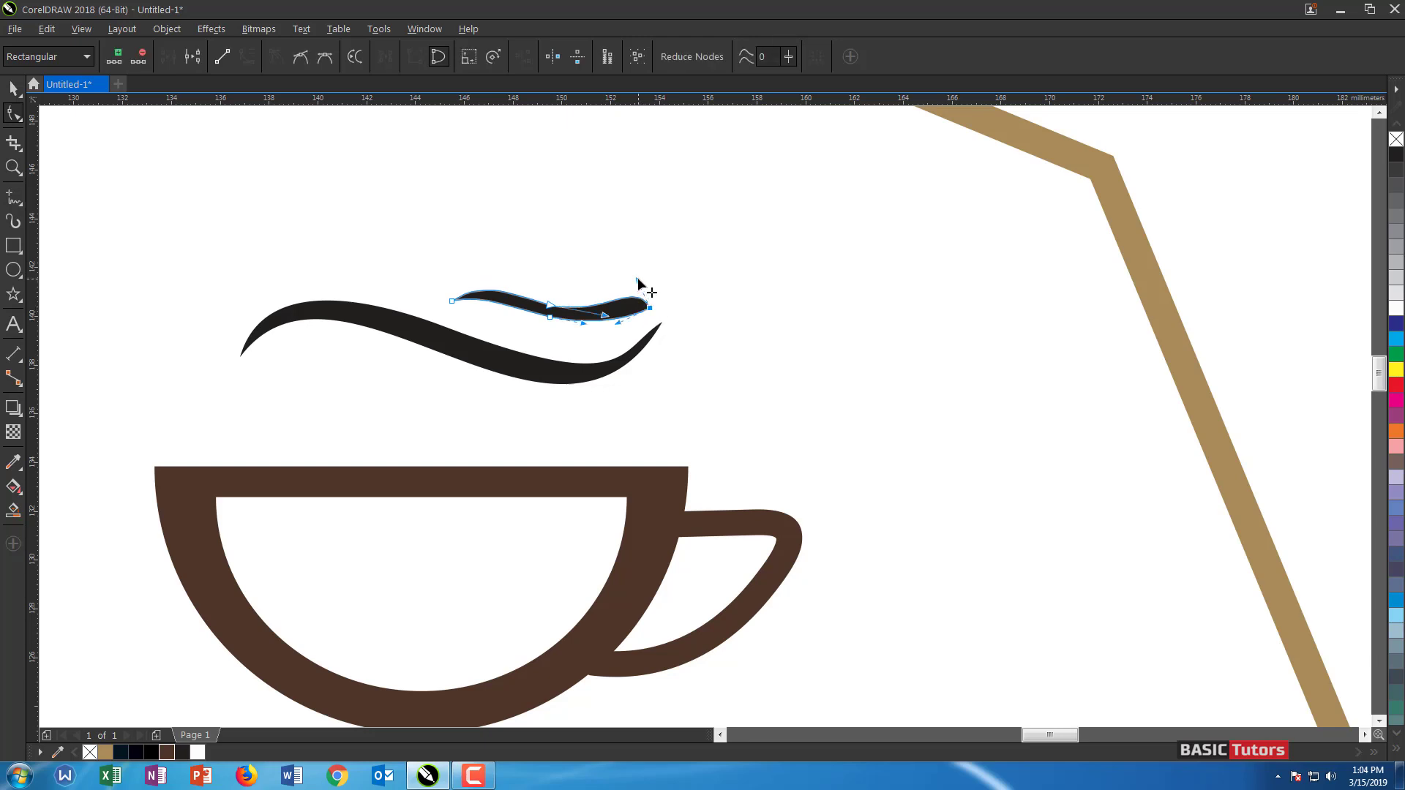
drag(638, 281, 597, 310)
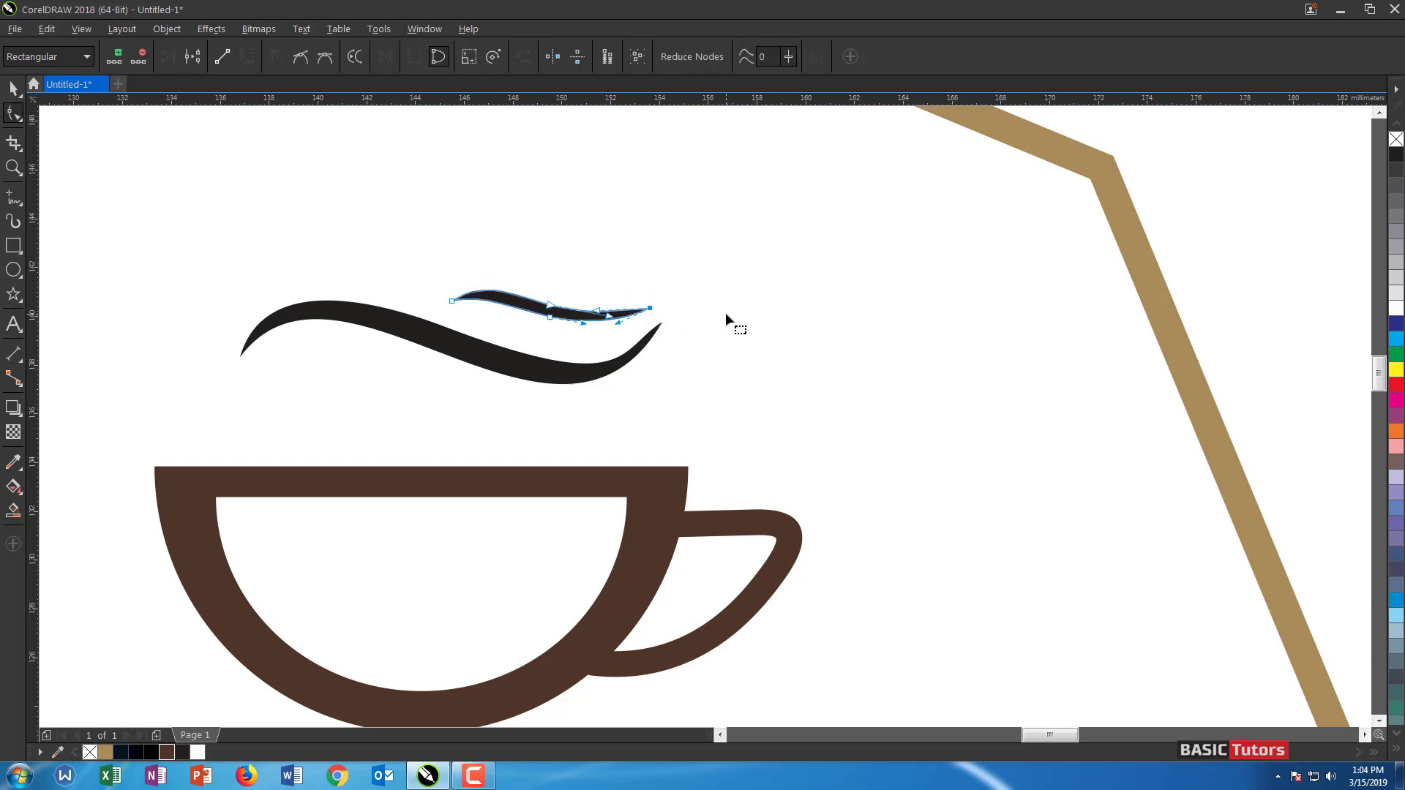
key(space)
click(752, 325)
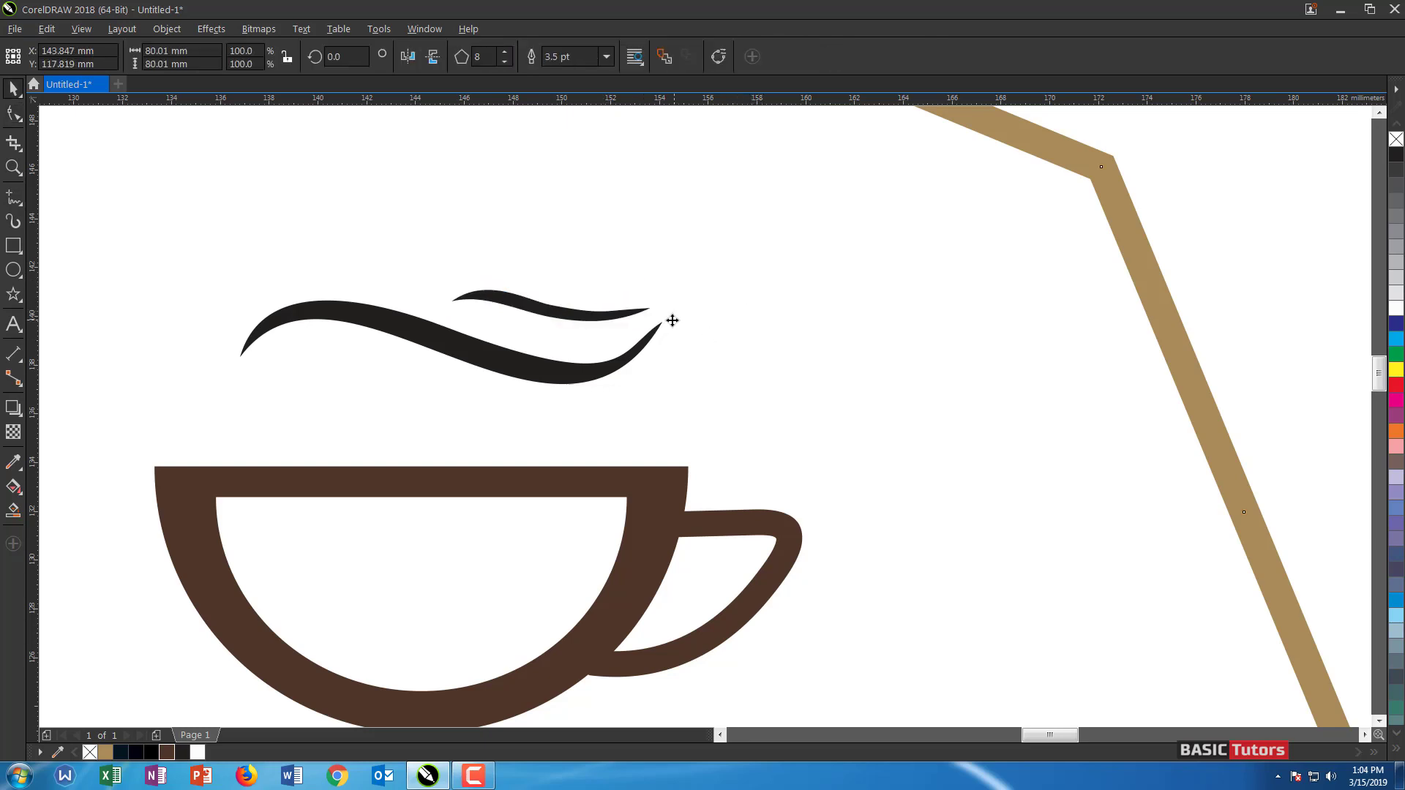
Raise the short wave's right tip slightly and adjust its curve handle so the end sweeps upward
click(644, 315)
key(space)
click(662, 303)
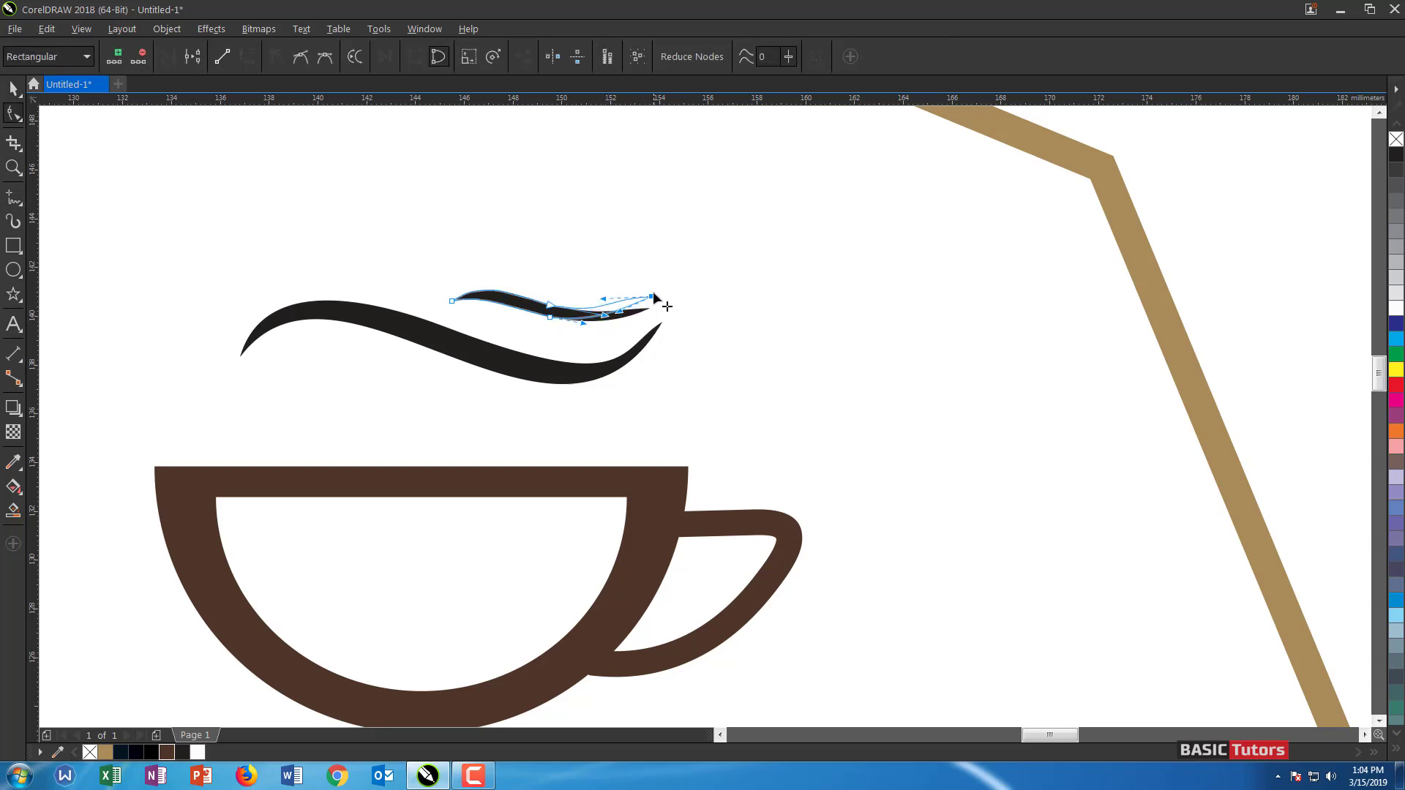
mouse_move(636, 312)
mouse_down()
mouse_move(630, 322)
mouse_move(609, 303)
mouse_move(624, 314)
mouse_up()
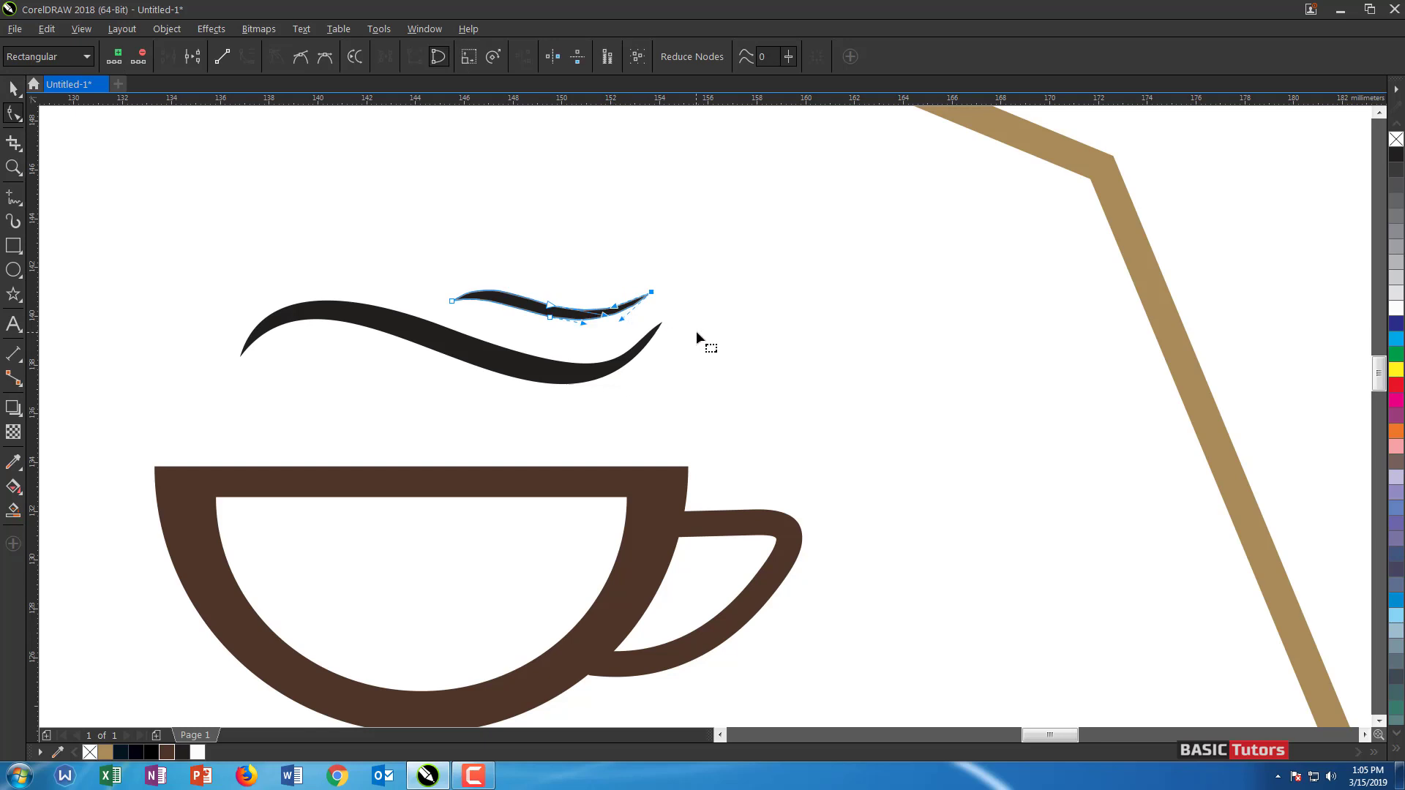
Shift the short wave's lower middle node slightly to the right to smooth its underside
key(space)
click(766, 330)
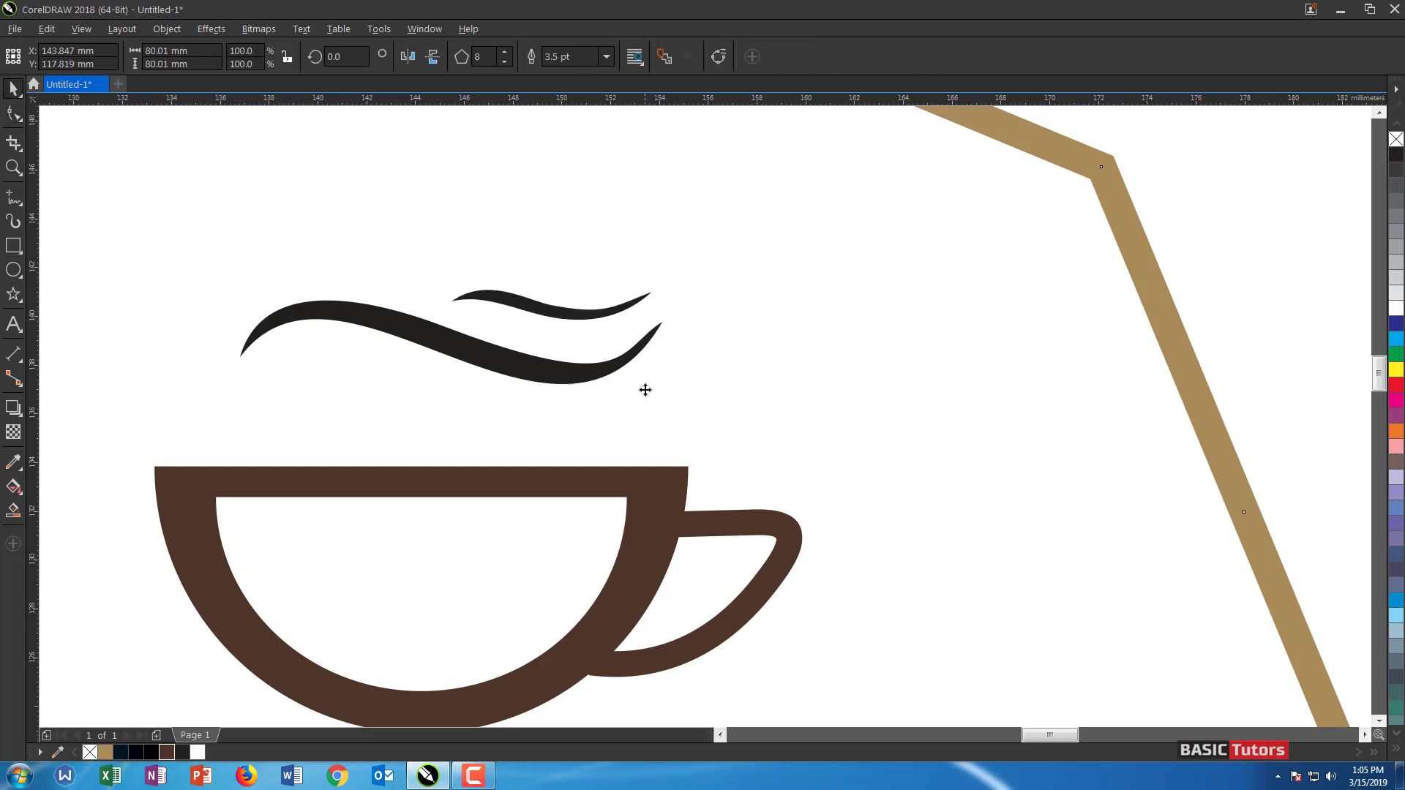
key(F10)
click(571, 316)
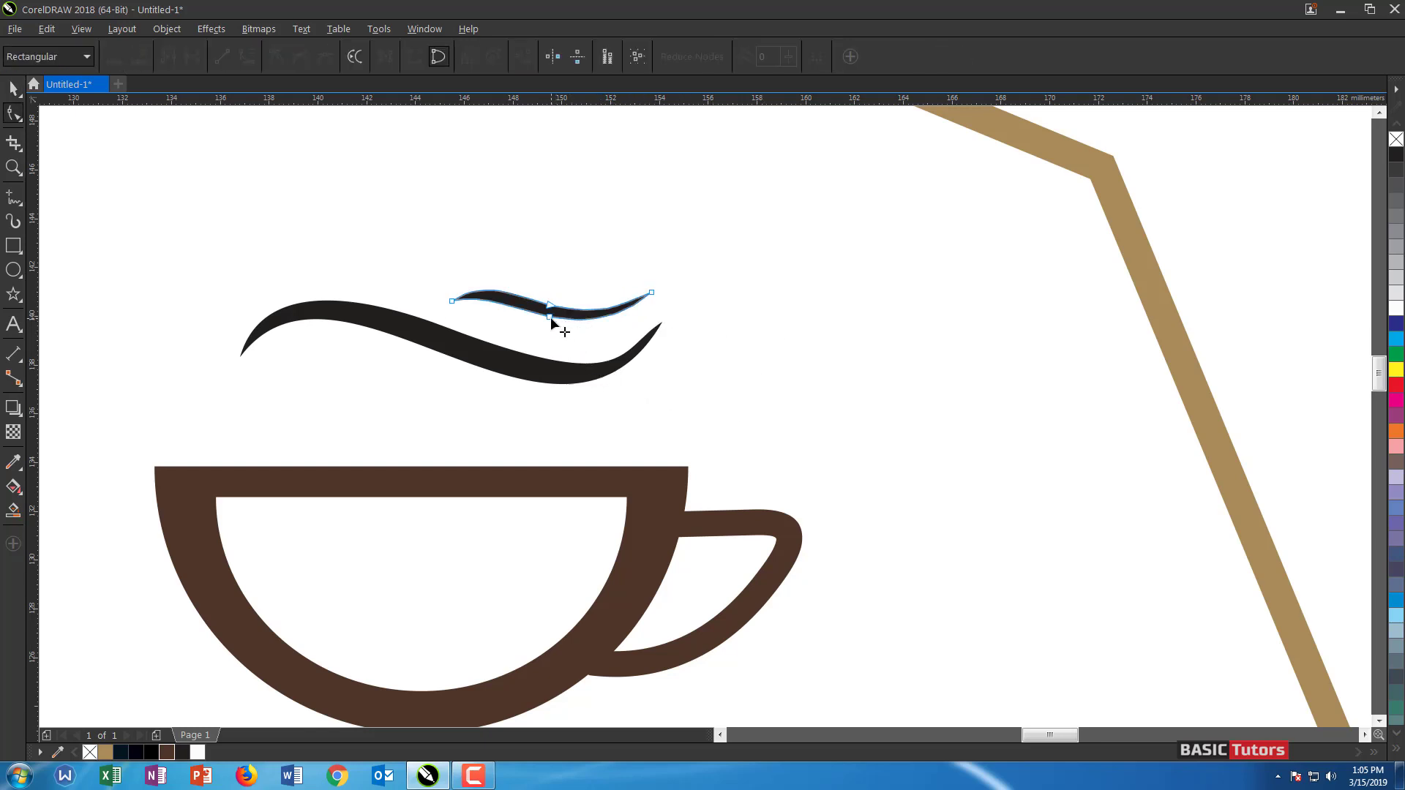
drag(551, 320, 554, 310)
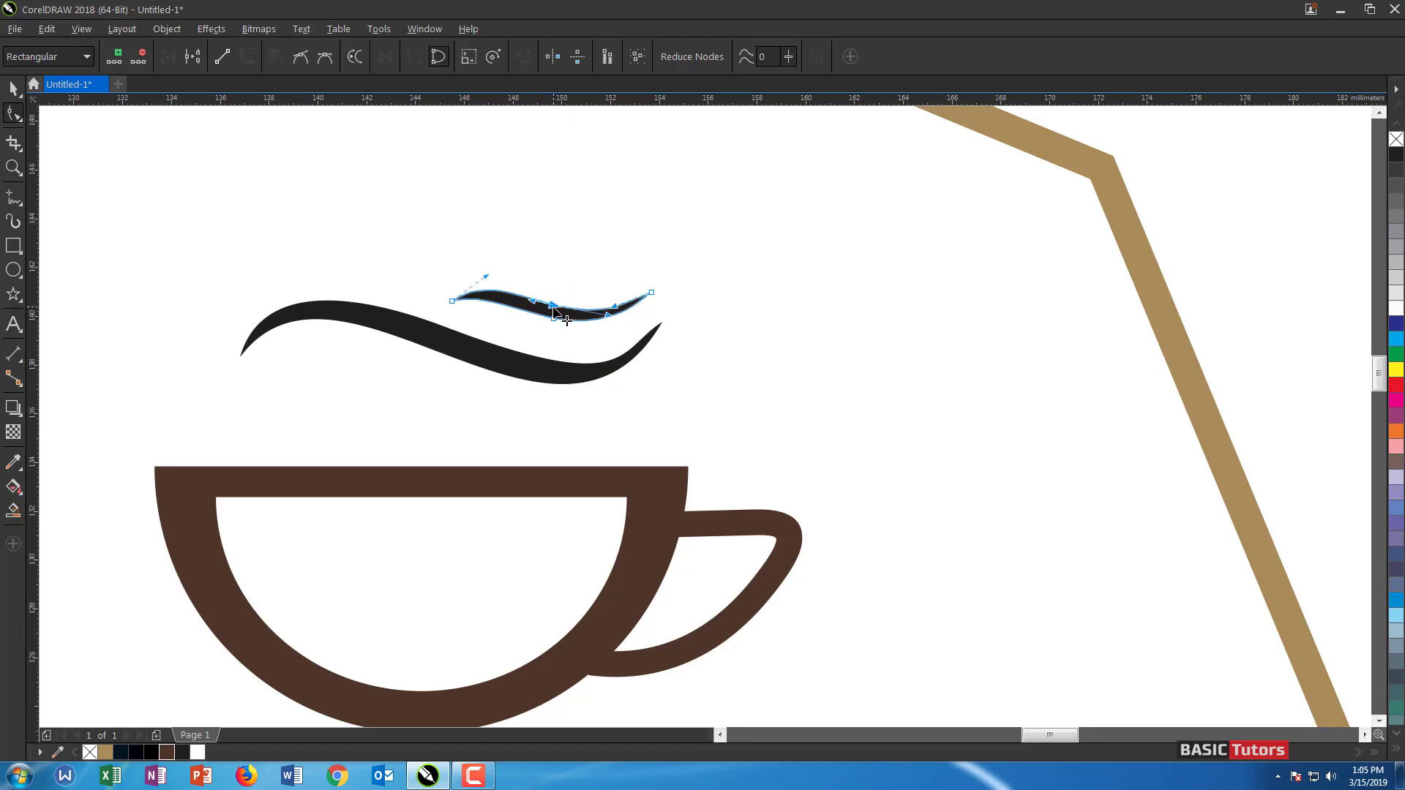
key(space)
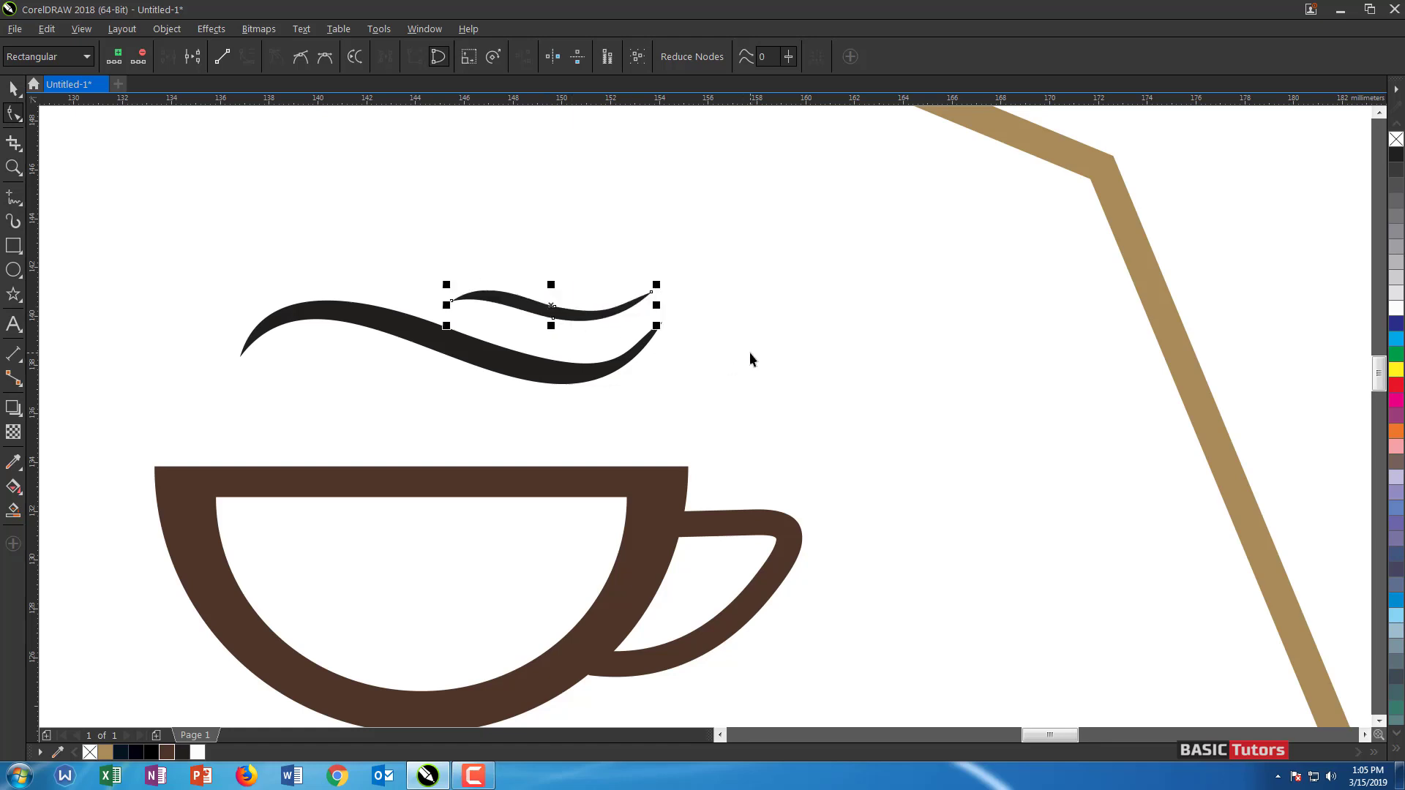
click(760, 352)
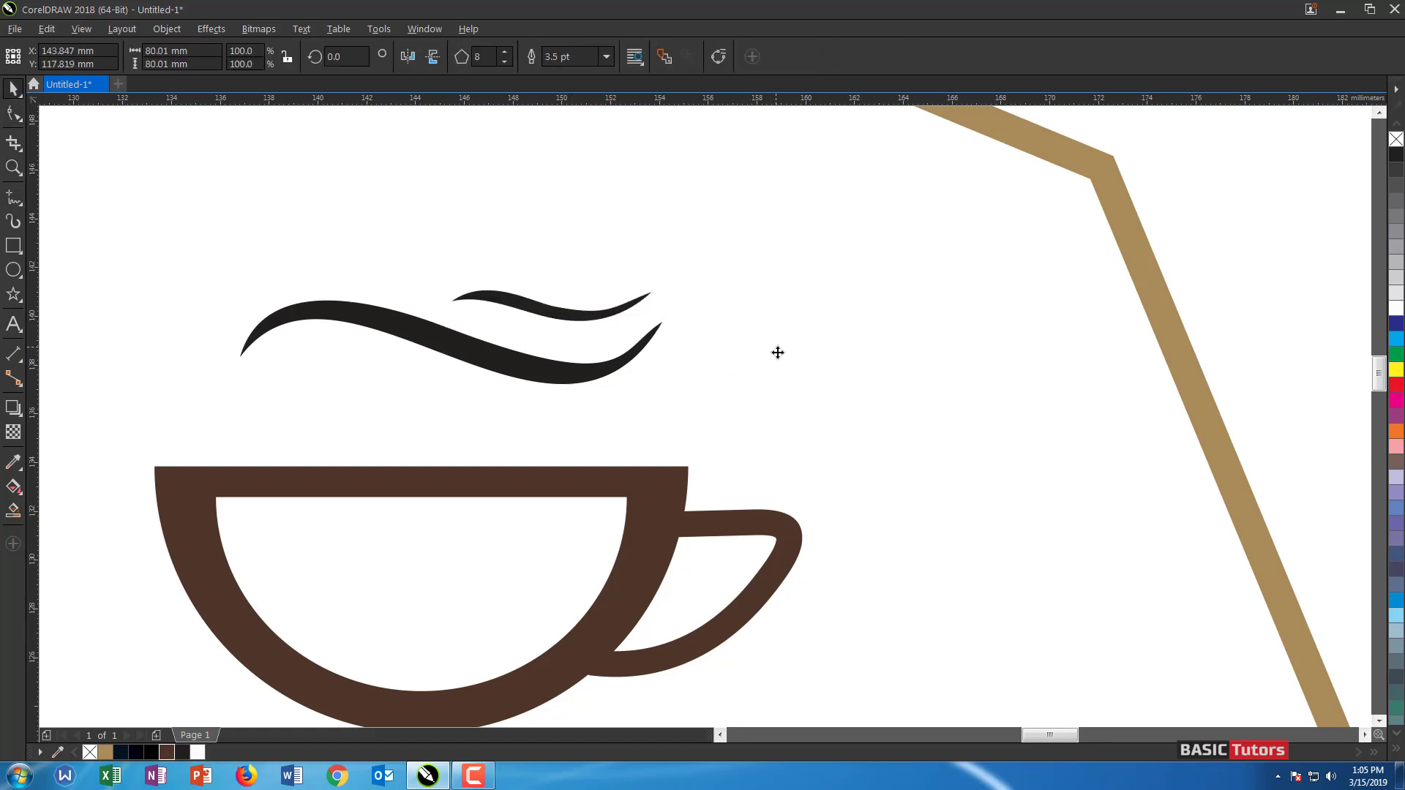
Make a copy of the short wave mirrored horizontally and vertically, and place it beneath the long wave's left half
click(570, 320)
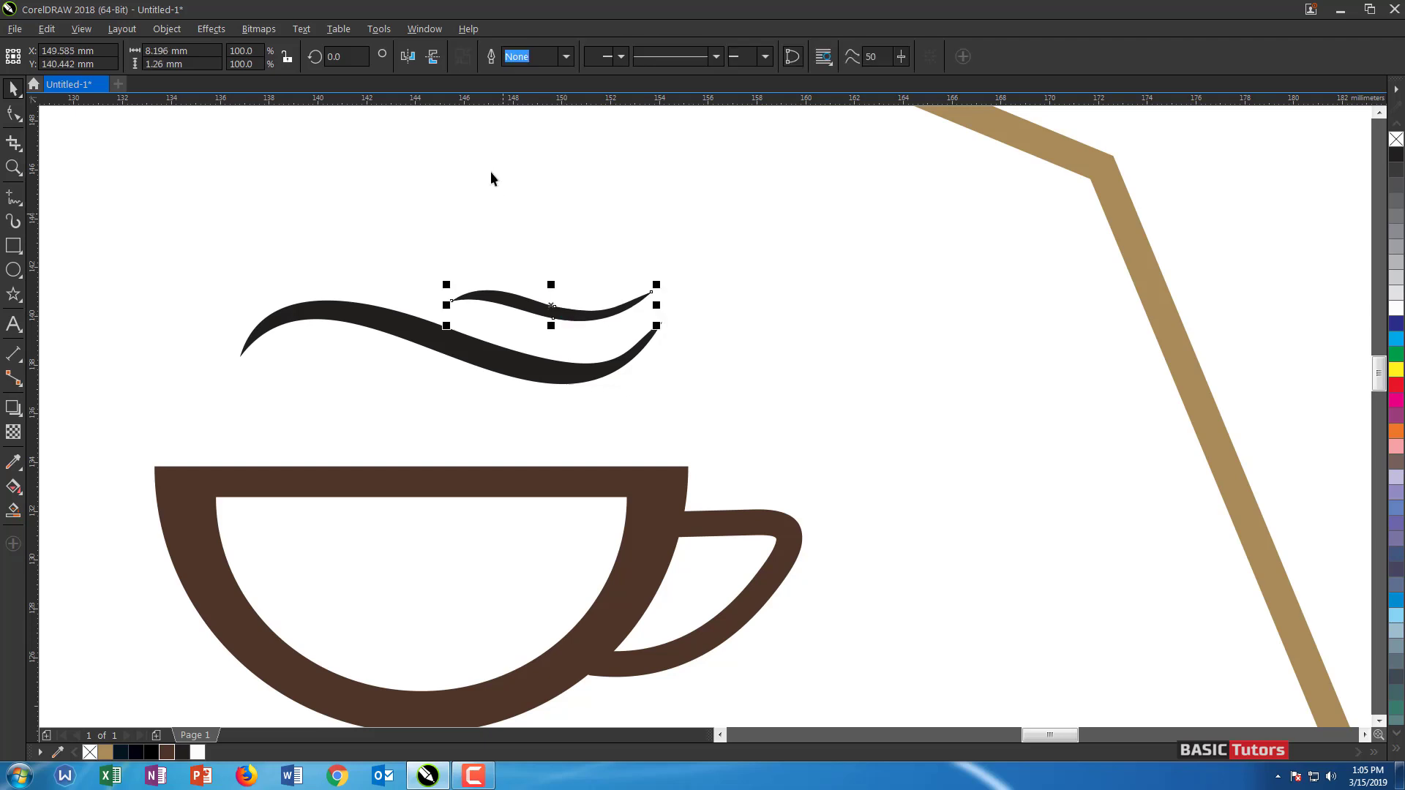
click(408, 57)
click(432, 57)
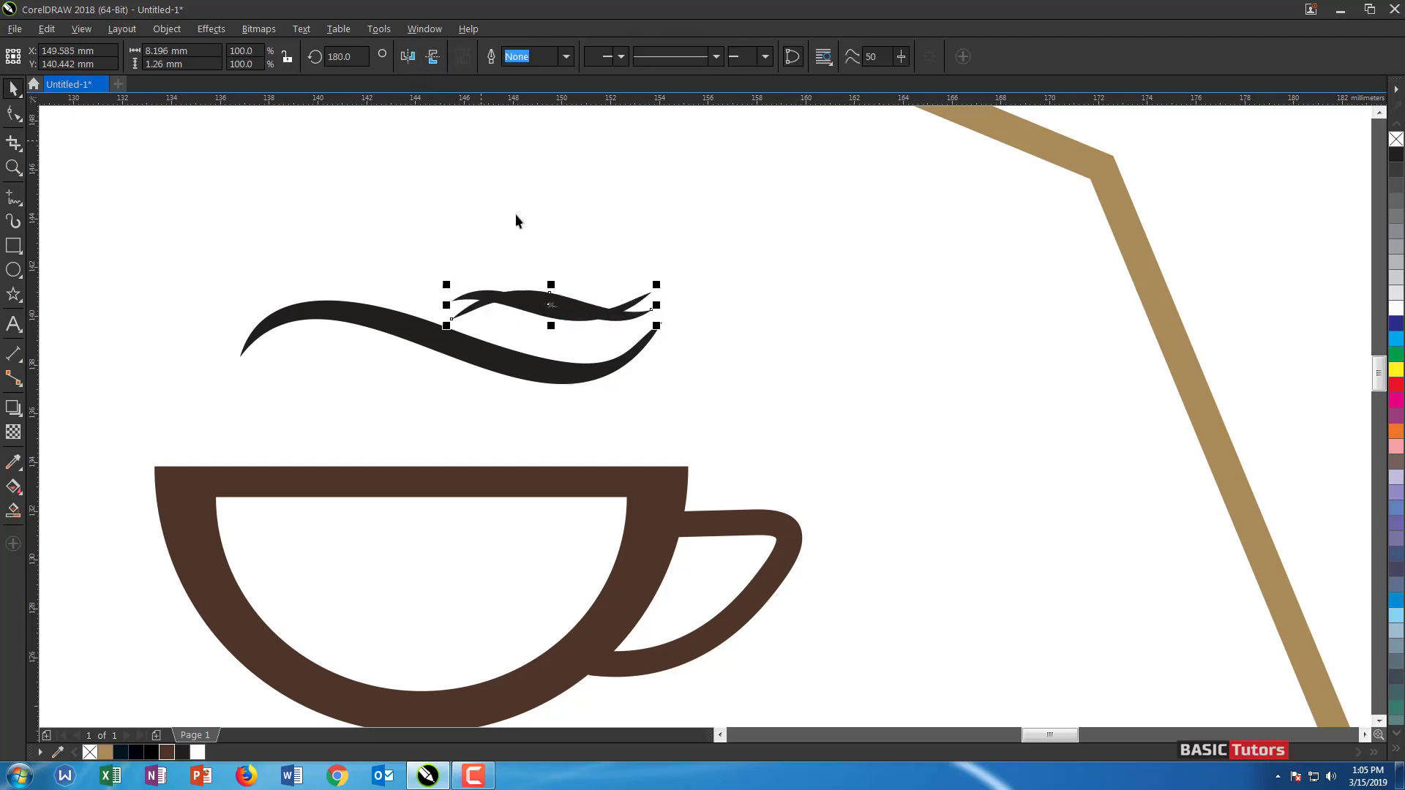
drag(554, 307, 351, 376)
click(660, 230)
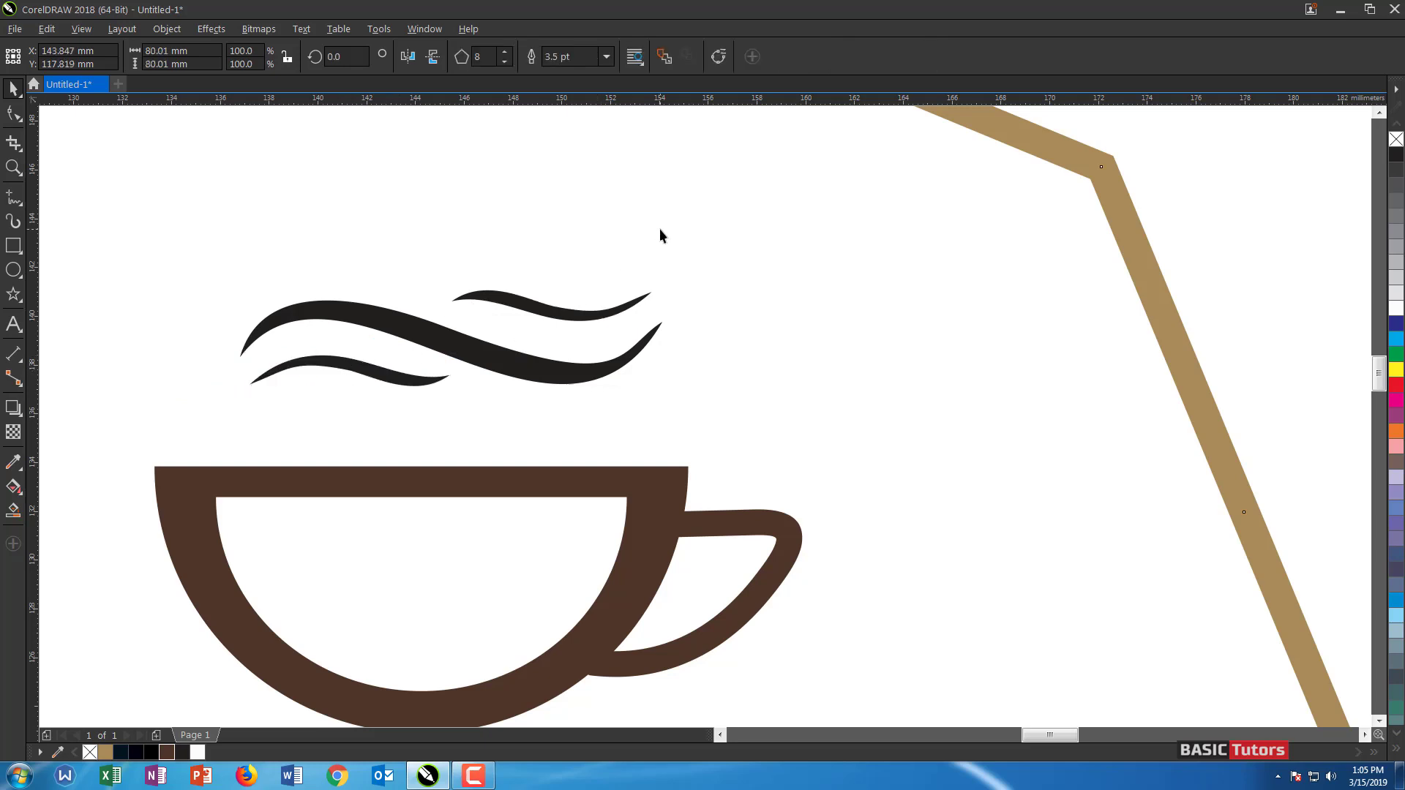
drag(152, 170, 340, 291)
key(ctrl+z)
Fill the long wave and both short waves with the cup's dark brown
click(366, 370)
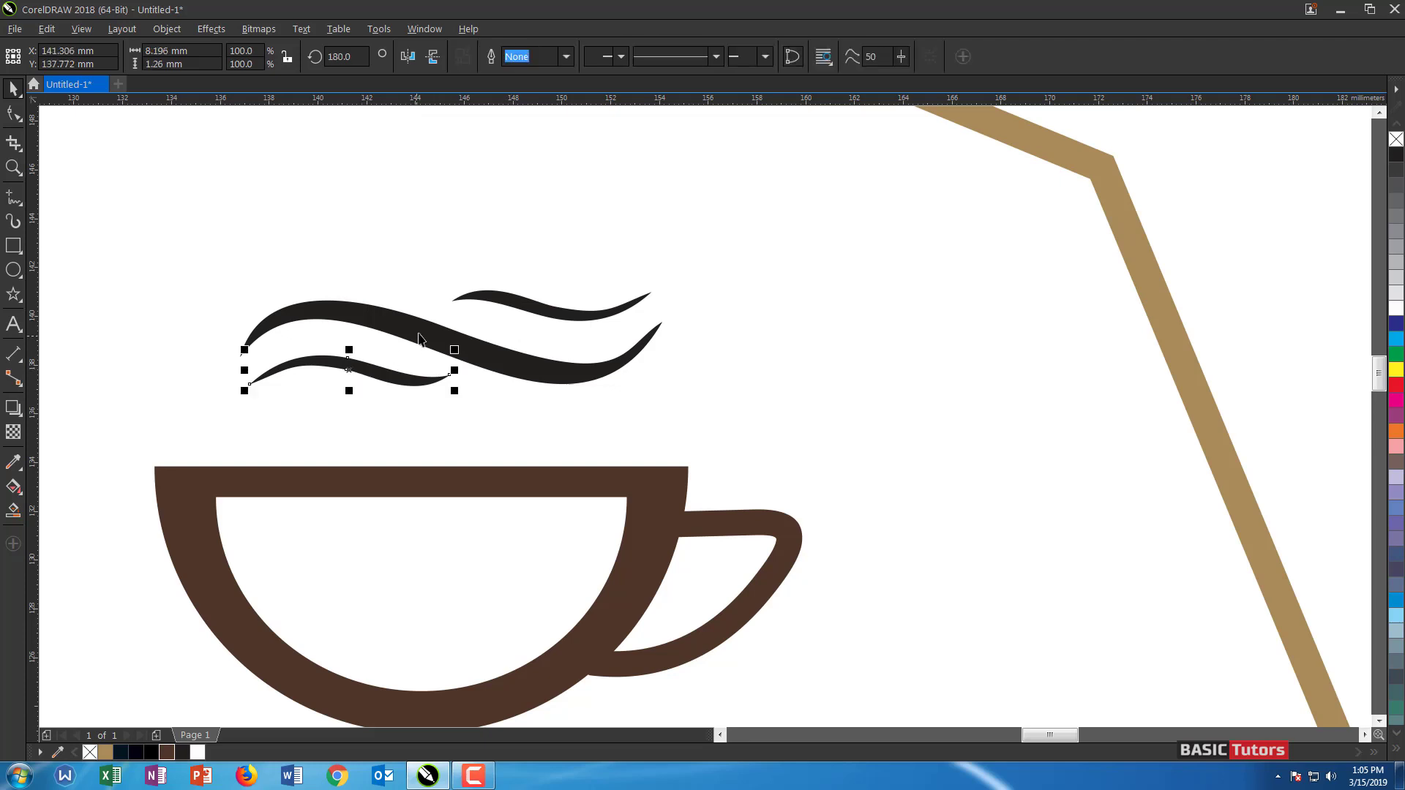
shift+click(422, 340)
shift+click(525, 316)
shift+click(526, 317)
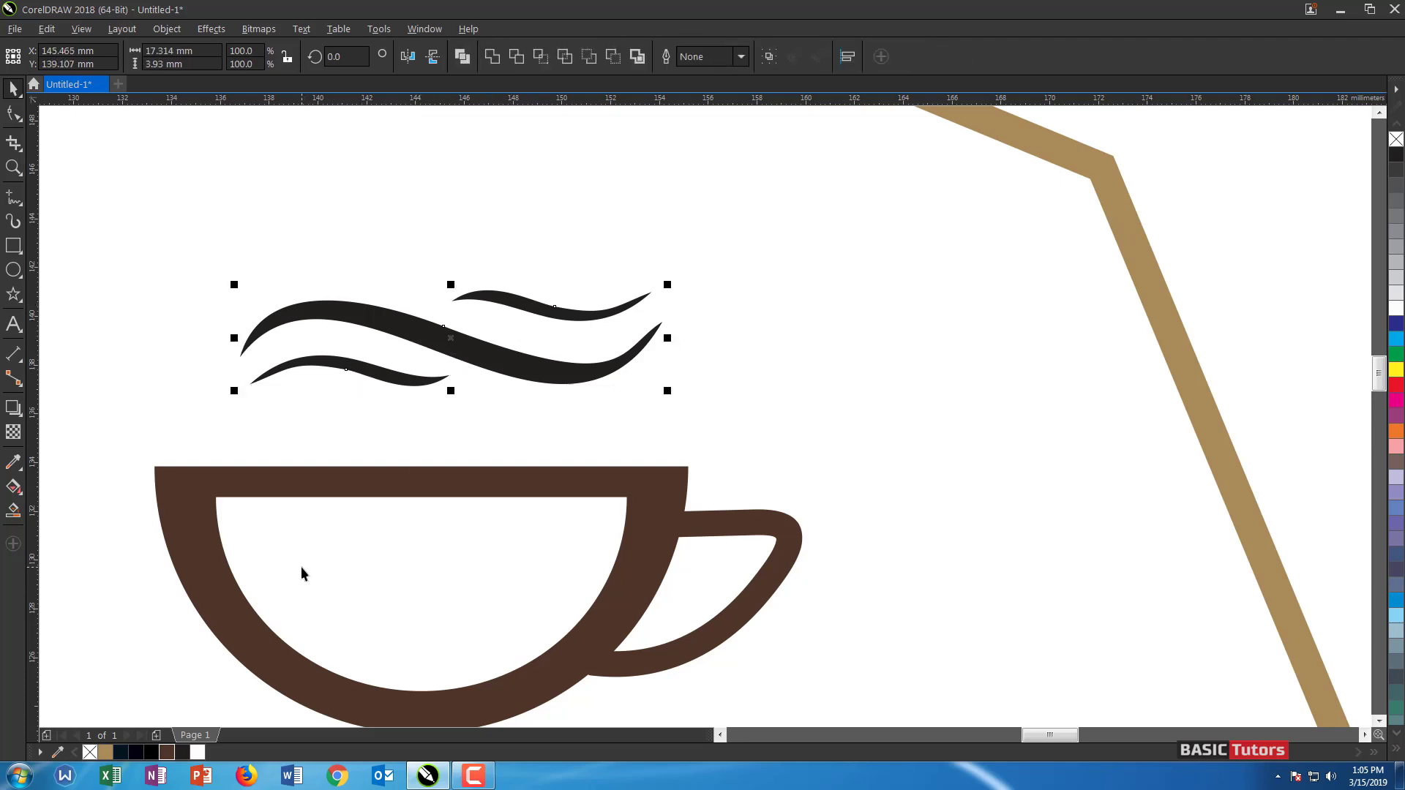
click(167, 751)
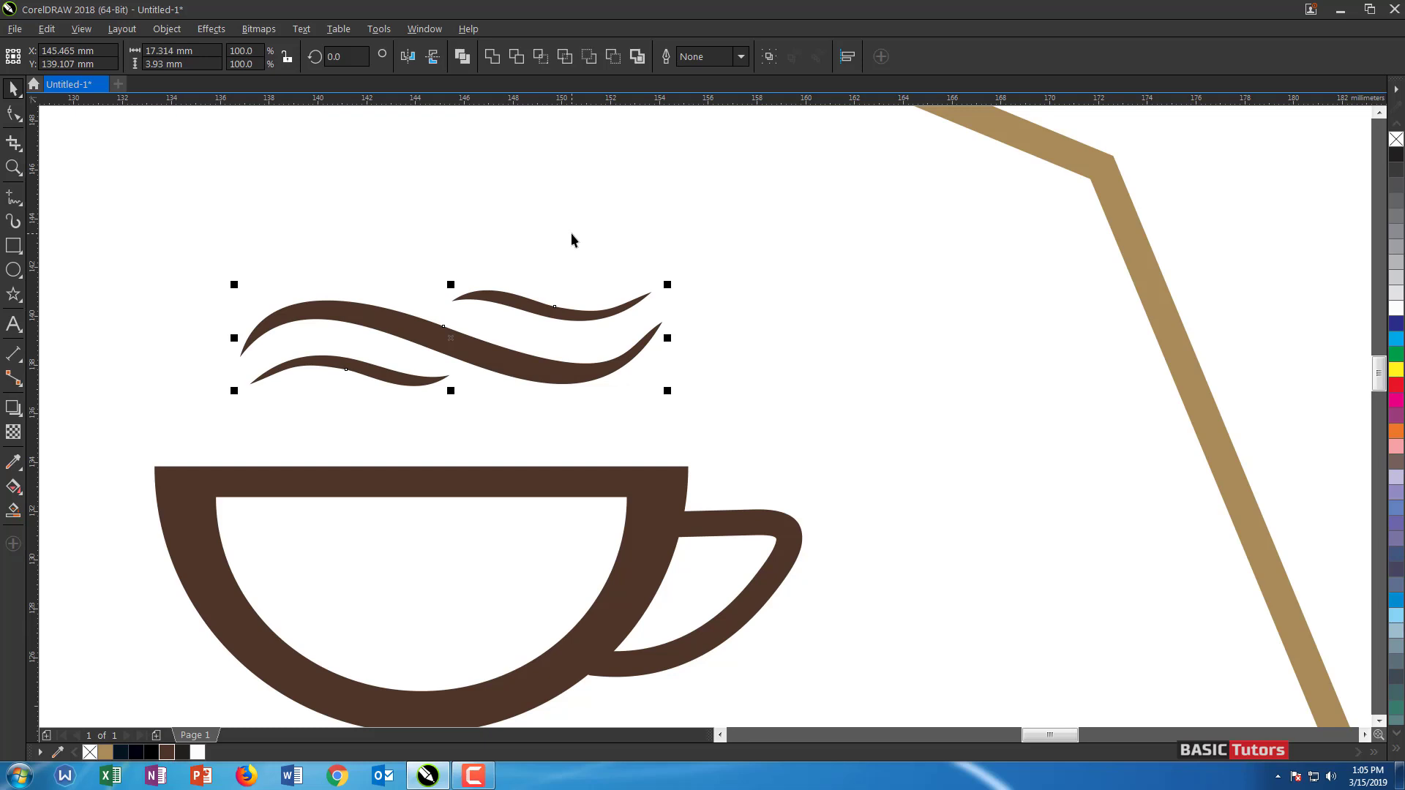
Group the three steam waves and position them centred above the cup's bowl
scroll(571, 233, down, 2)
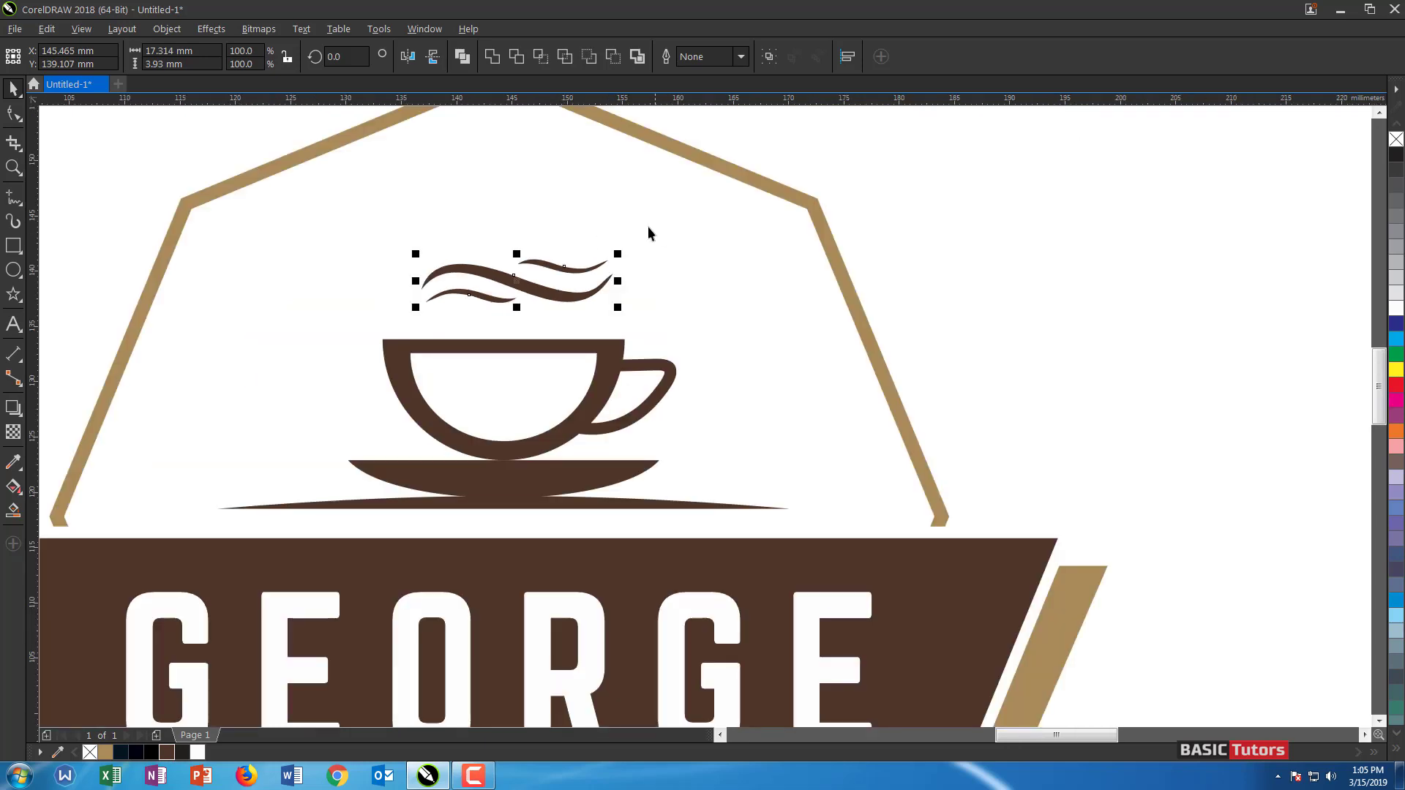
click(505, 289)
drag(505, 289, 491, 289)
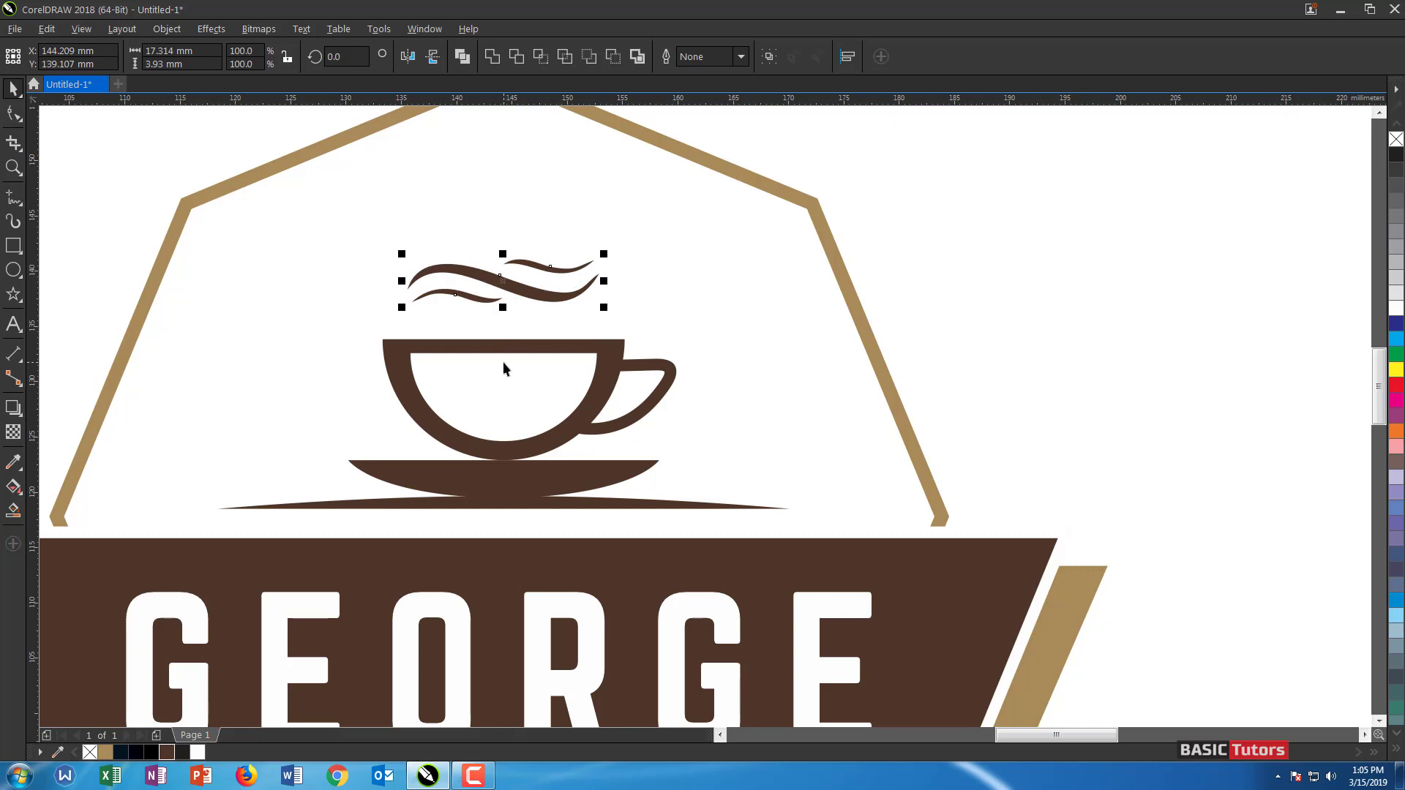
shift+click(515, 349)
key(c)
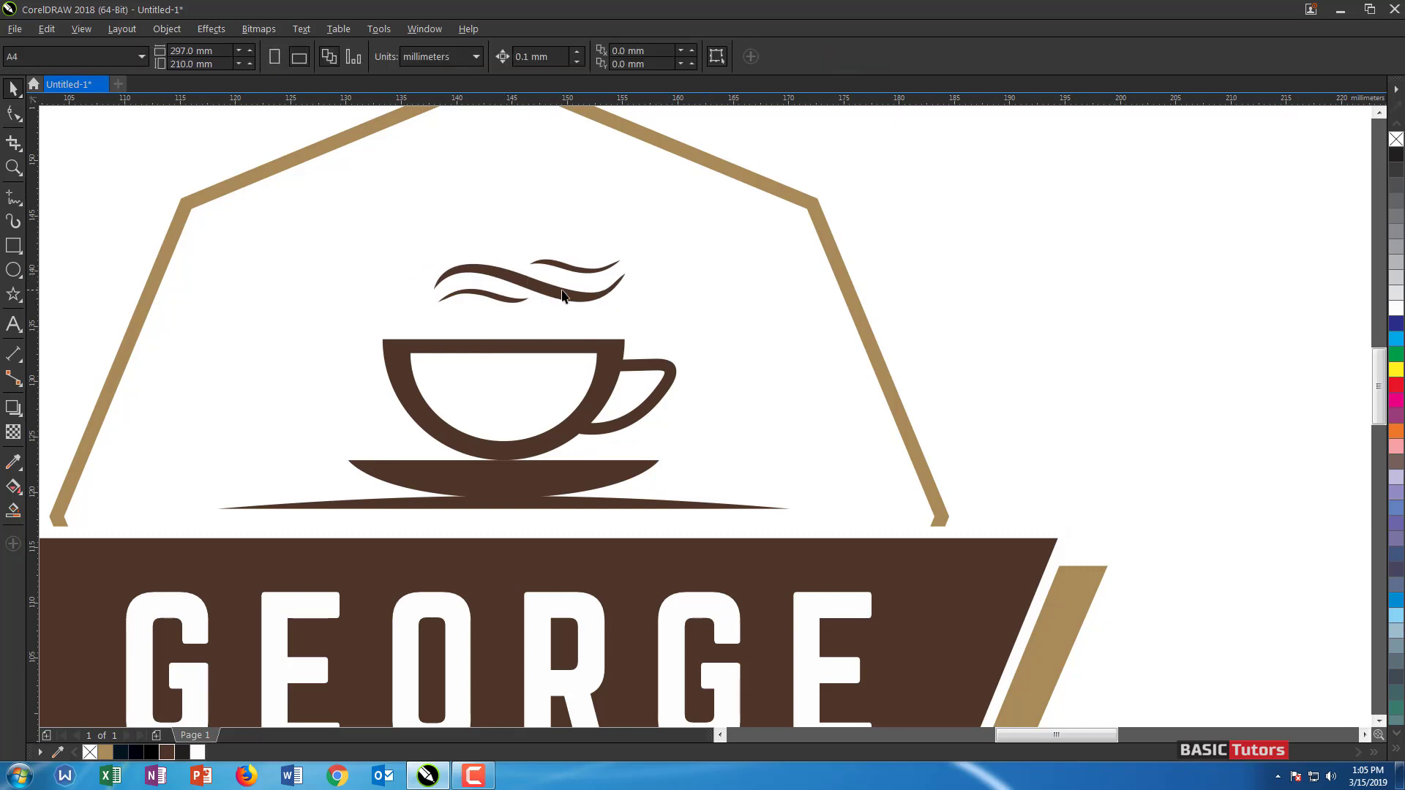
drag(557, 296, 534, 296)
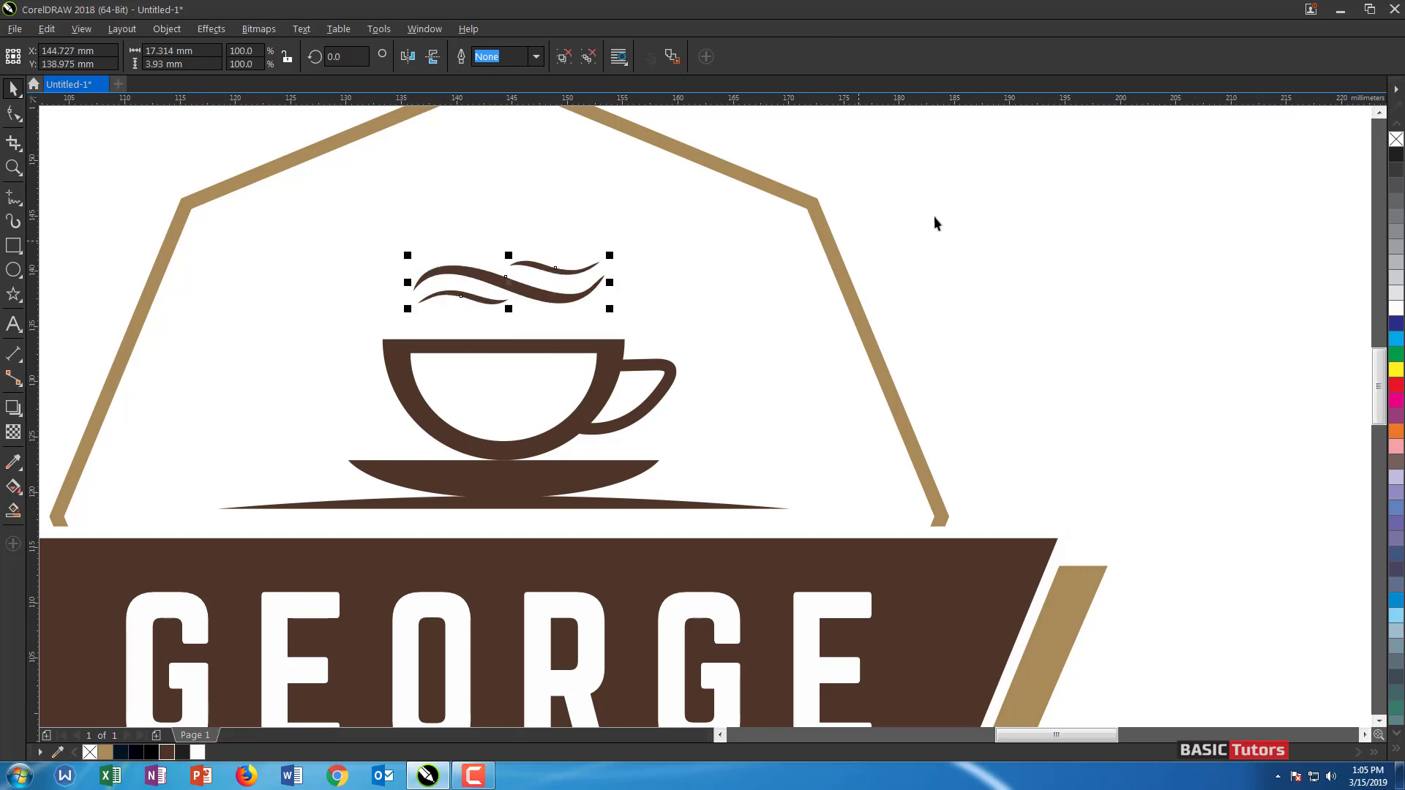
click(936, 203)
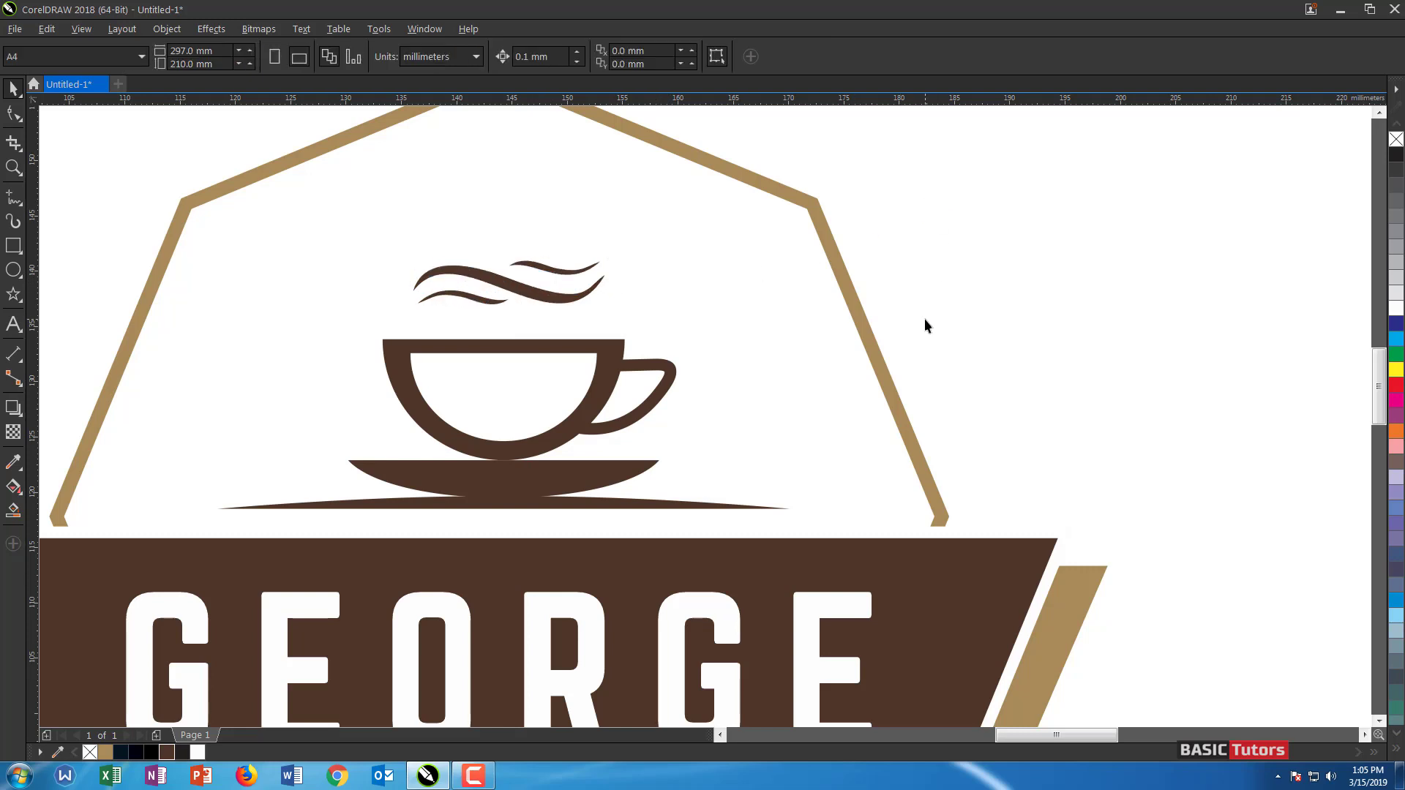
Raise the top edge of the cup's inner cutout by its corner nodes to make the rim thinner
scroll(621, 266, down, 3)
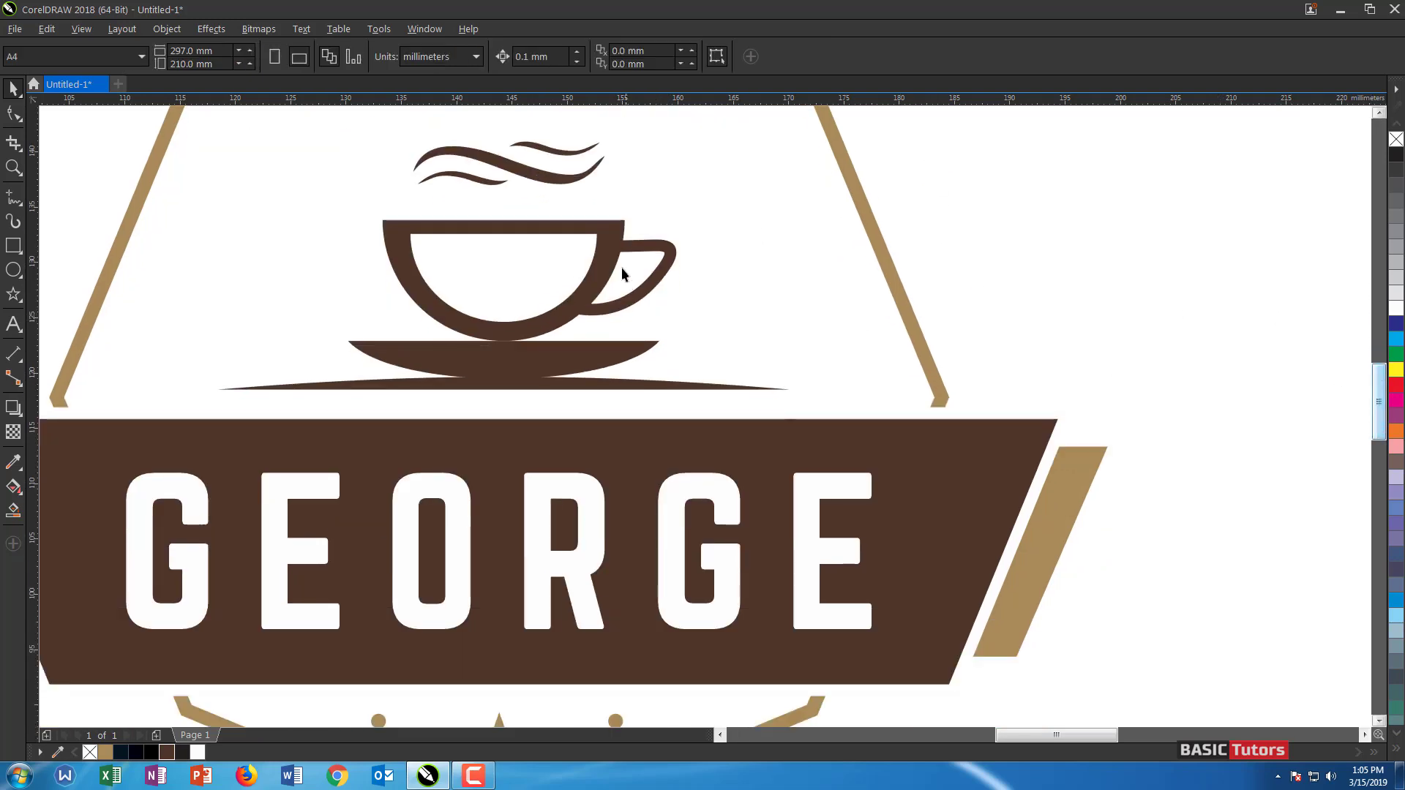
click(539, 236)
key(F10)
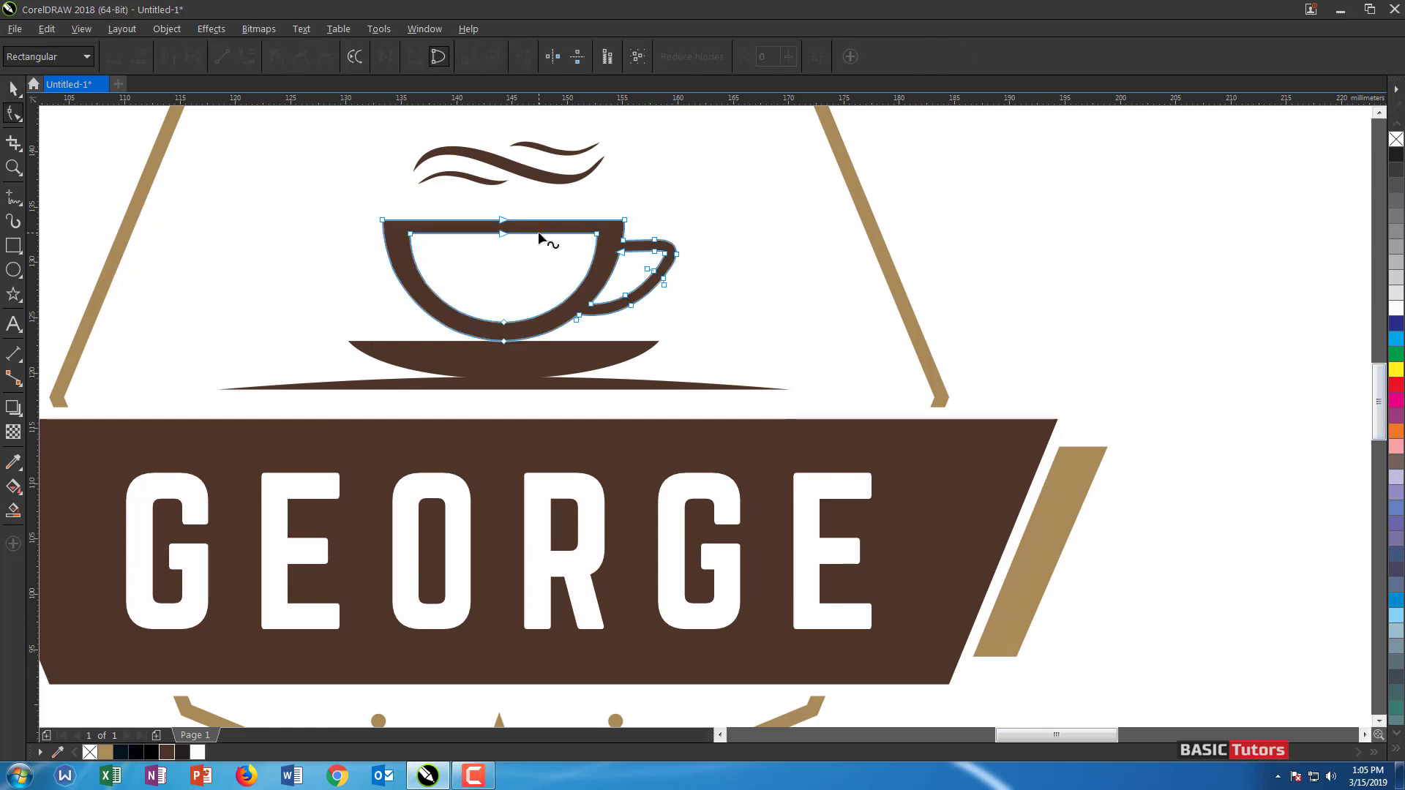
click(597, 234)
drag(600, 236, 599, 227)
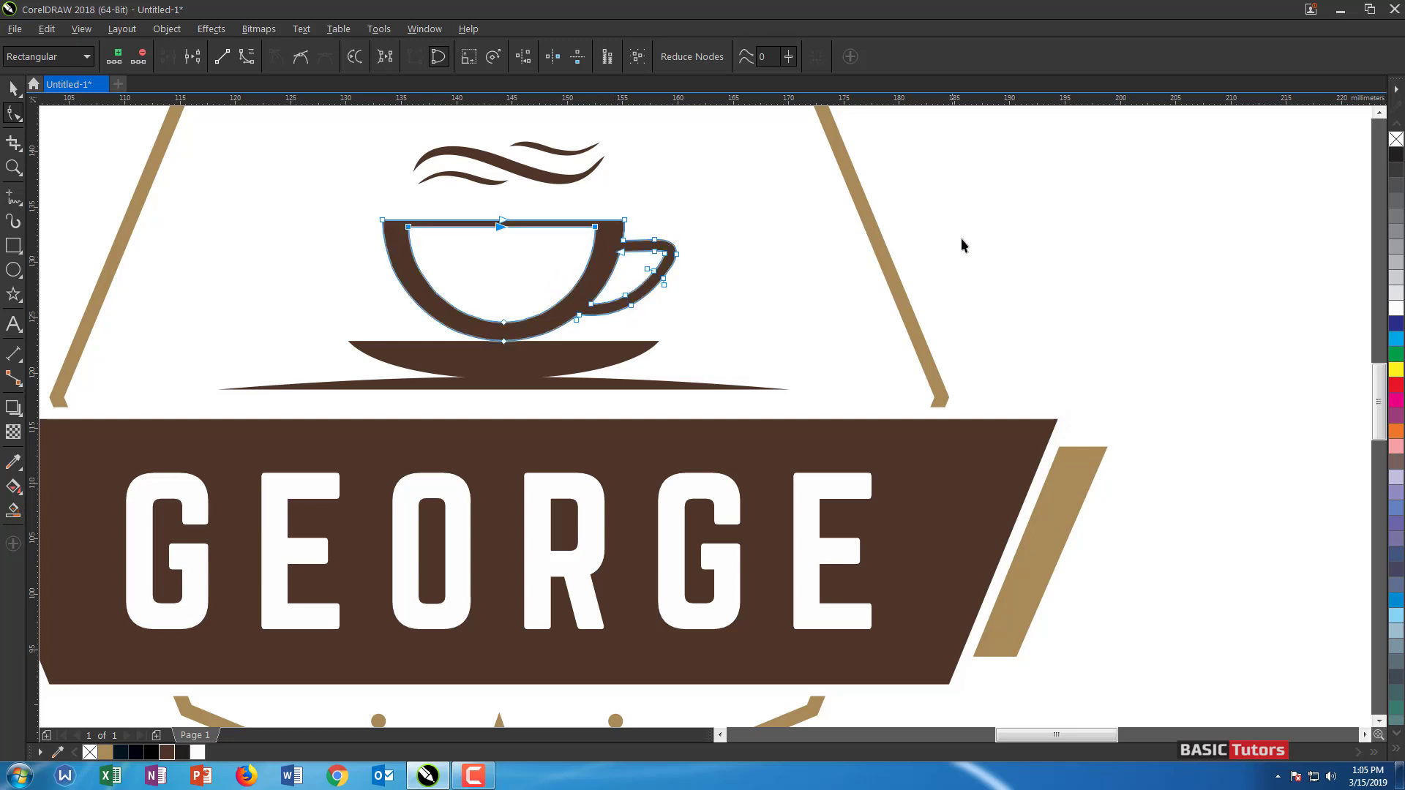
key(space)
click(993, 261)
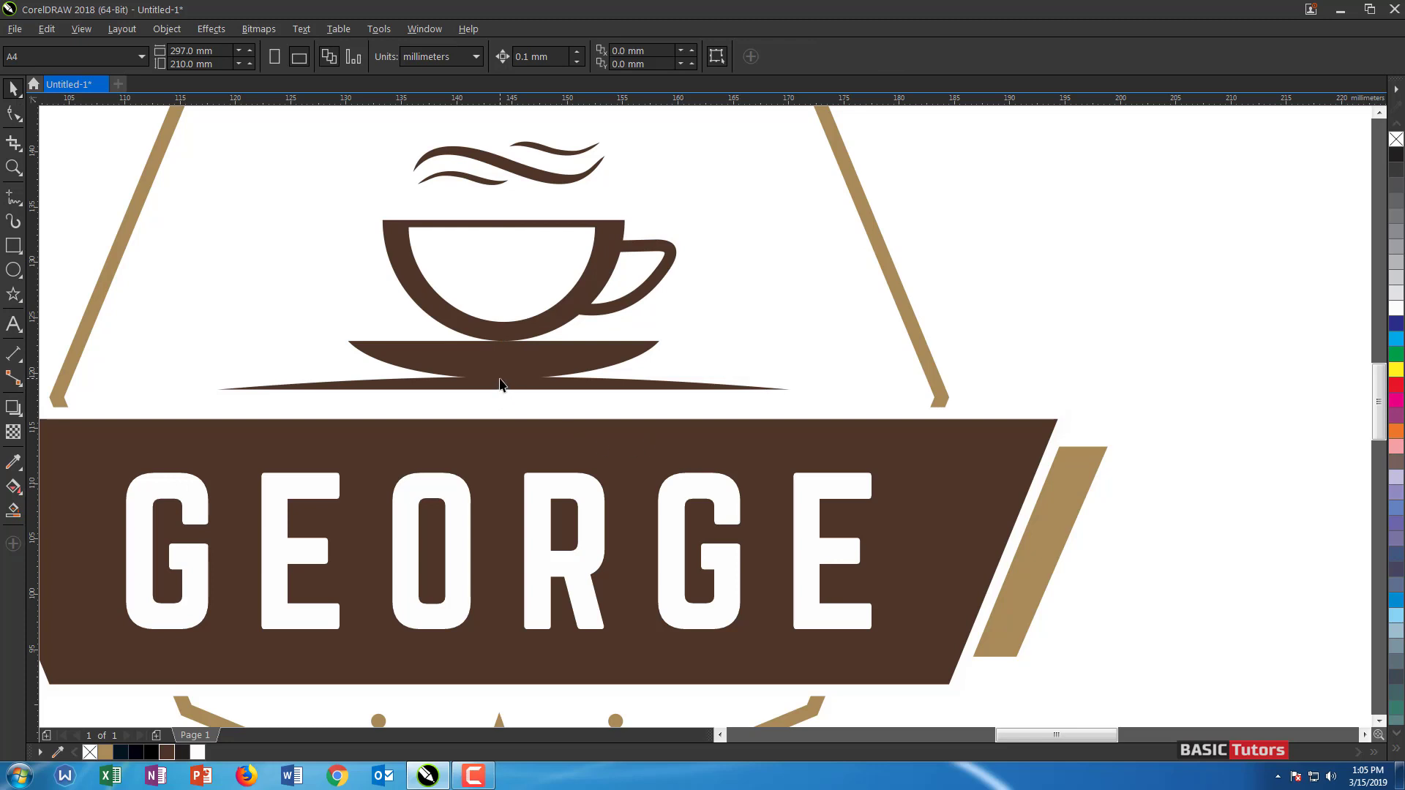
Lower the bottom node of the cup's inner cutout slightly to thin the base of the bowl
click(510, 338)
key(space)
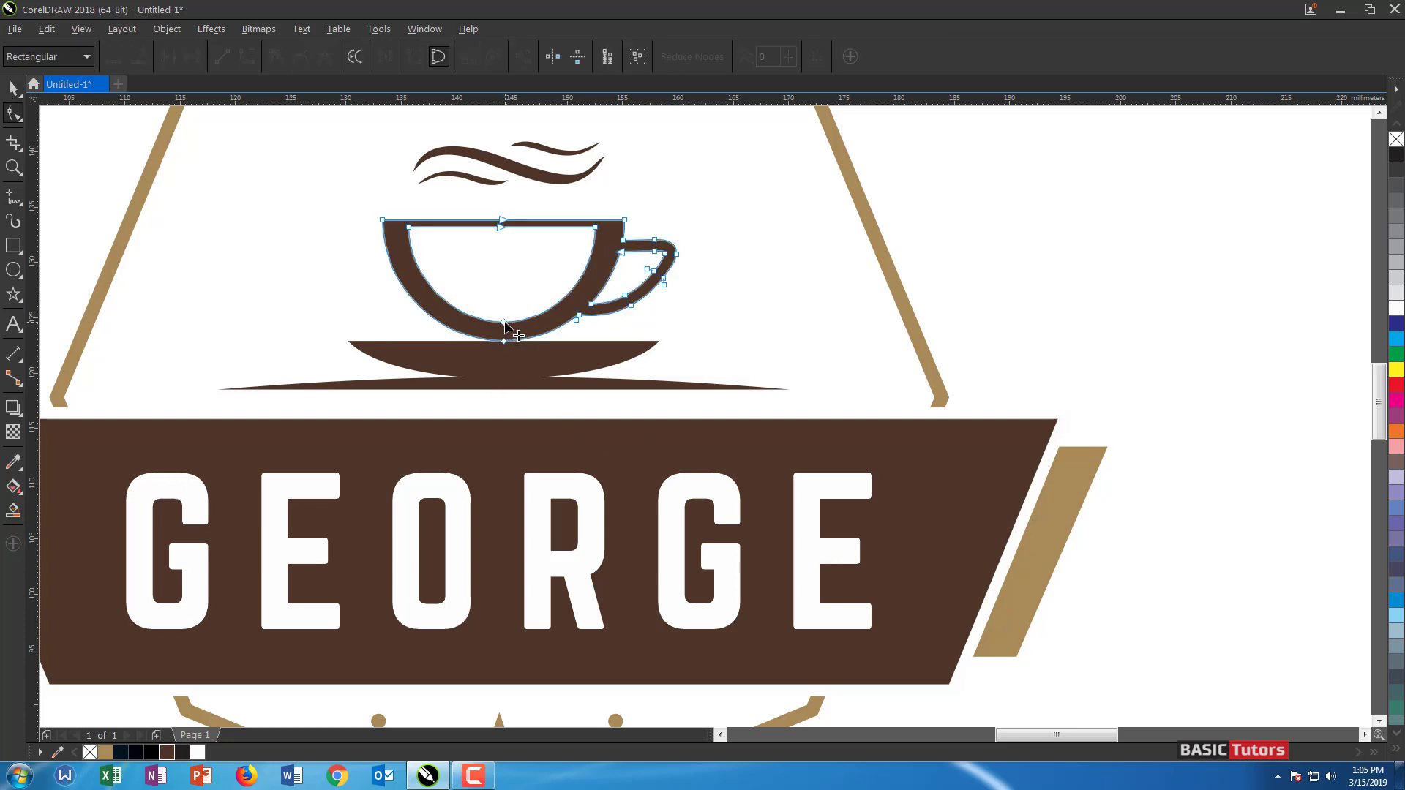
click(505, 327)
key(space)
click(1036, 266)
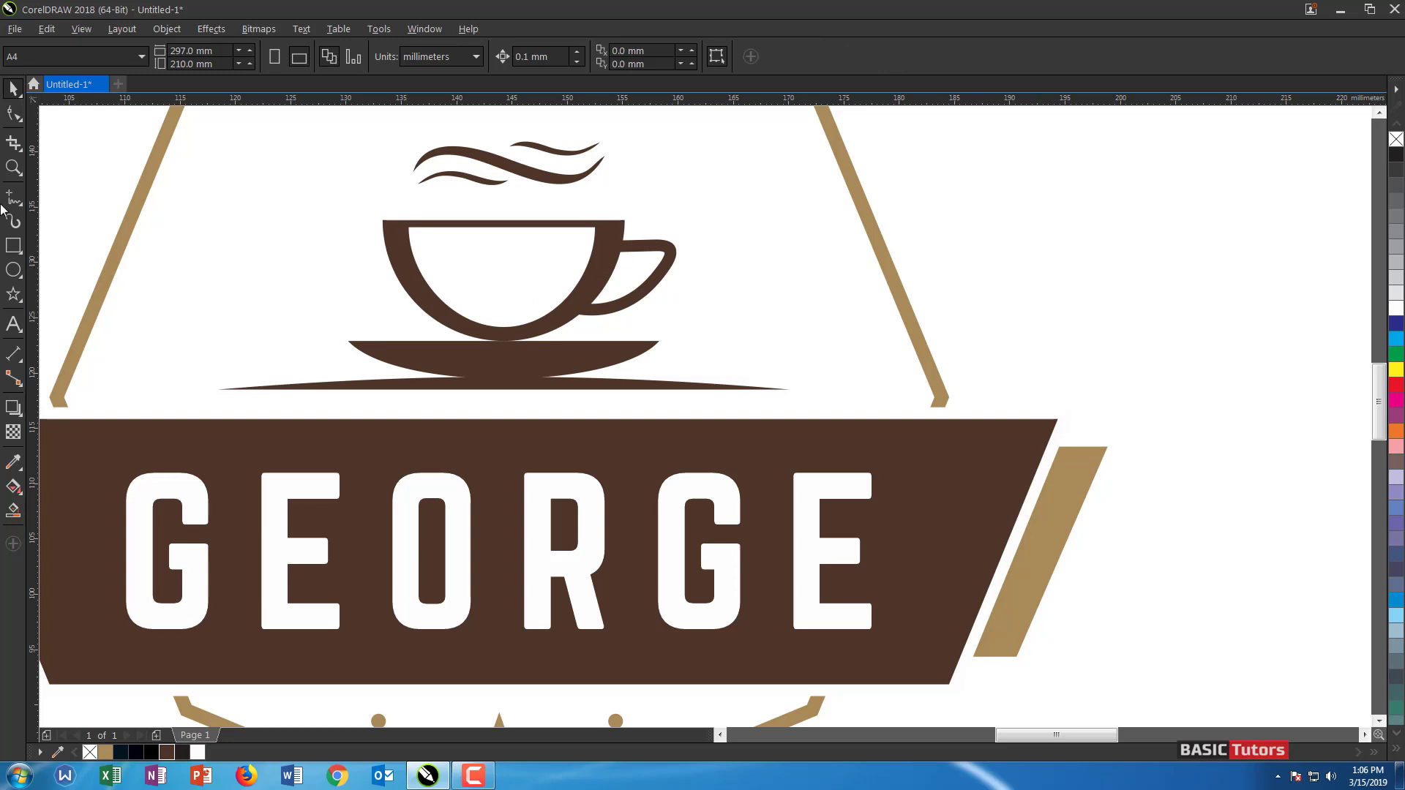
Draw an upright ellipse about 7.7 × 9.2 mm inside the cup, filled dark brown with no outline
click(13, 270)
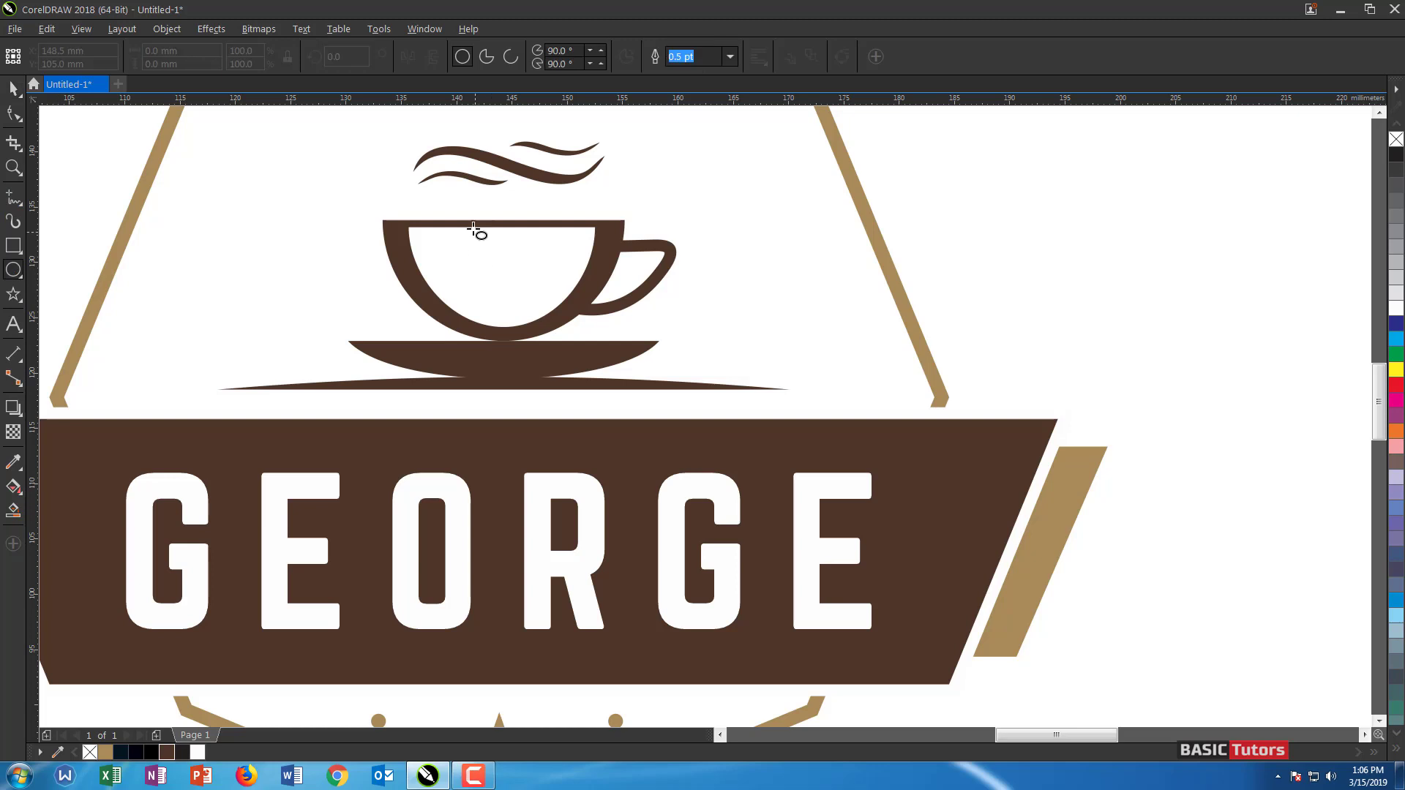
drag(466, 227, 556, 330)
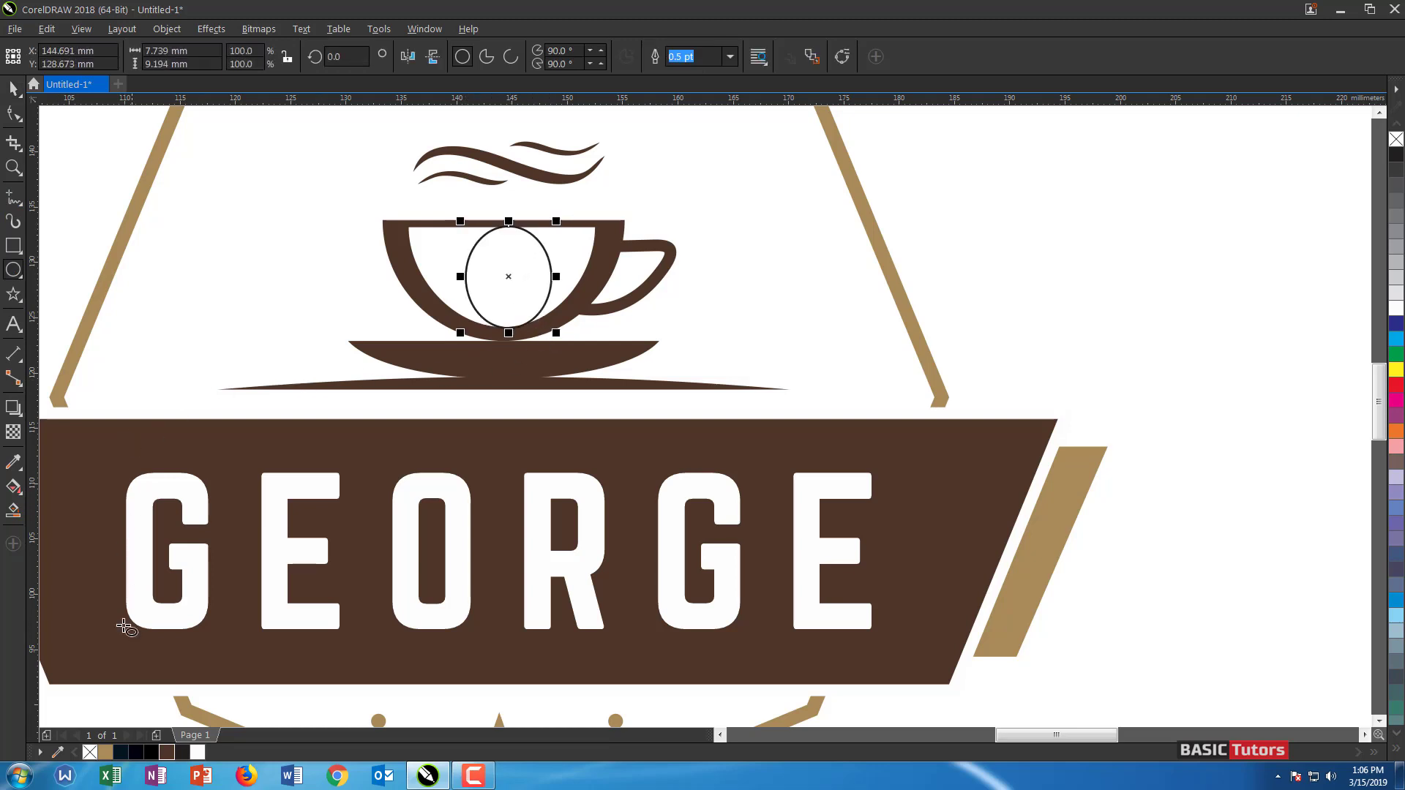
click(166, 752)
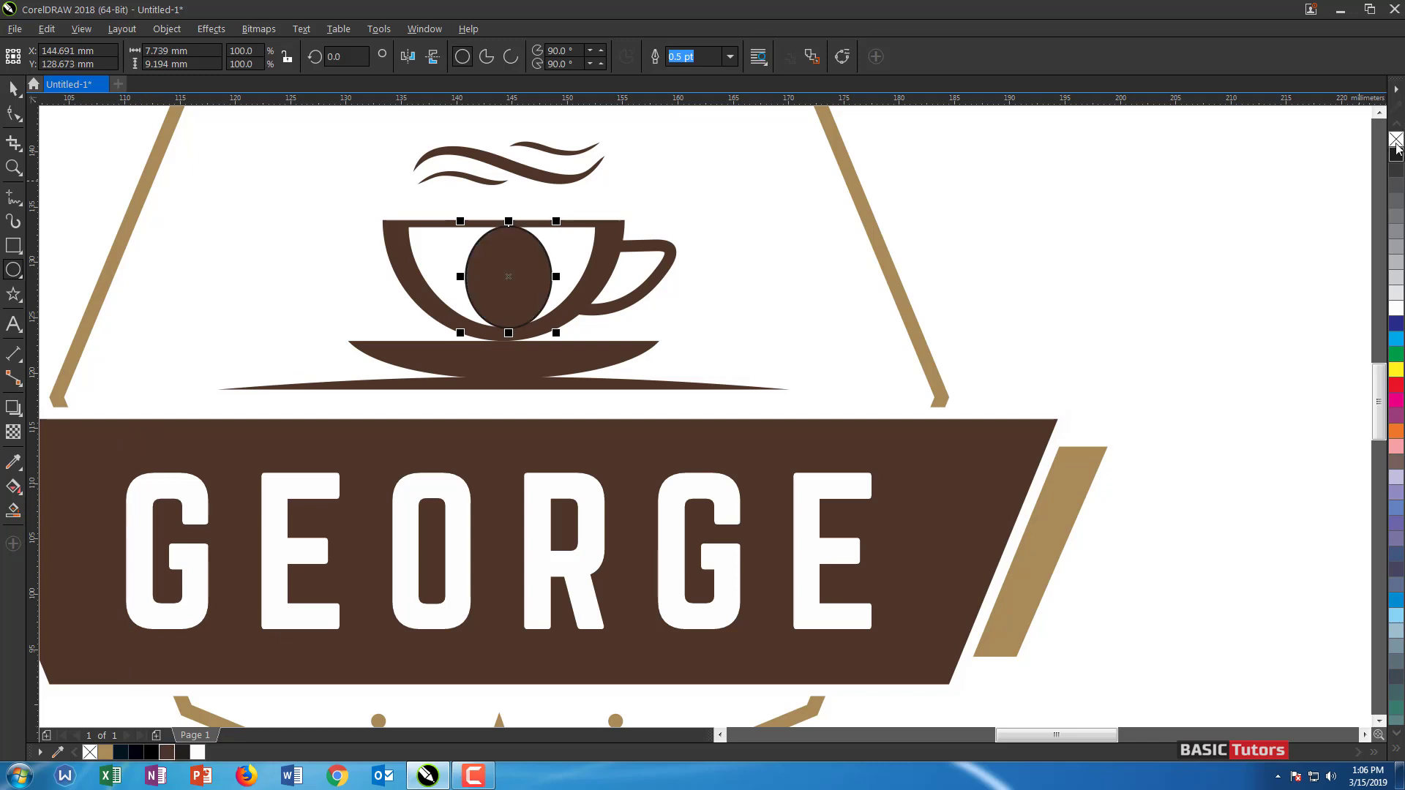
Convert the ellipse to curves, pull its side nodes outward and up, and lower its bottom node into the cup's base
click(13, 113)
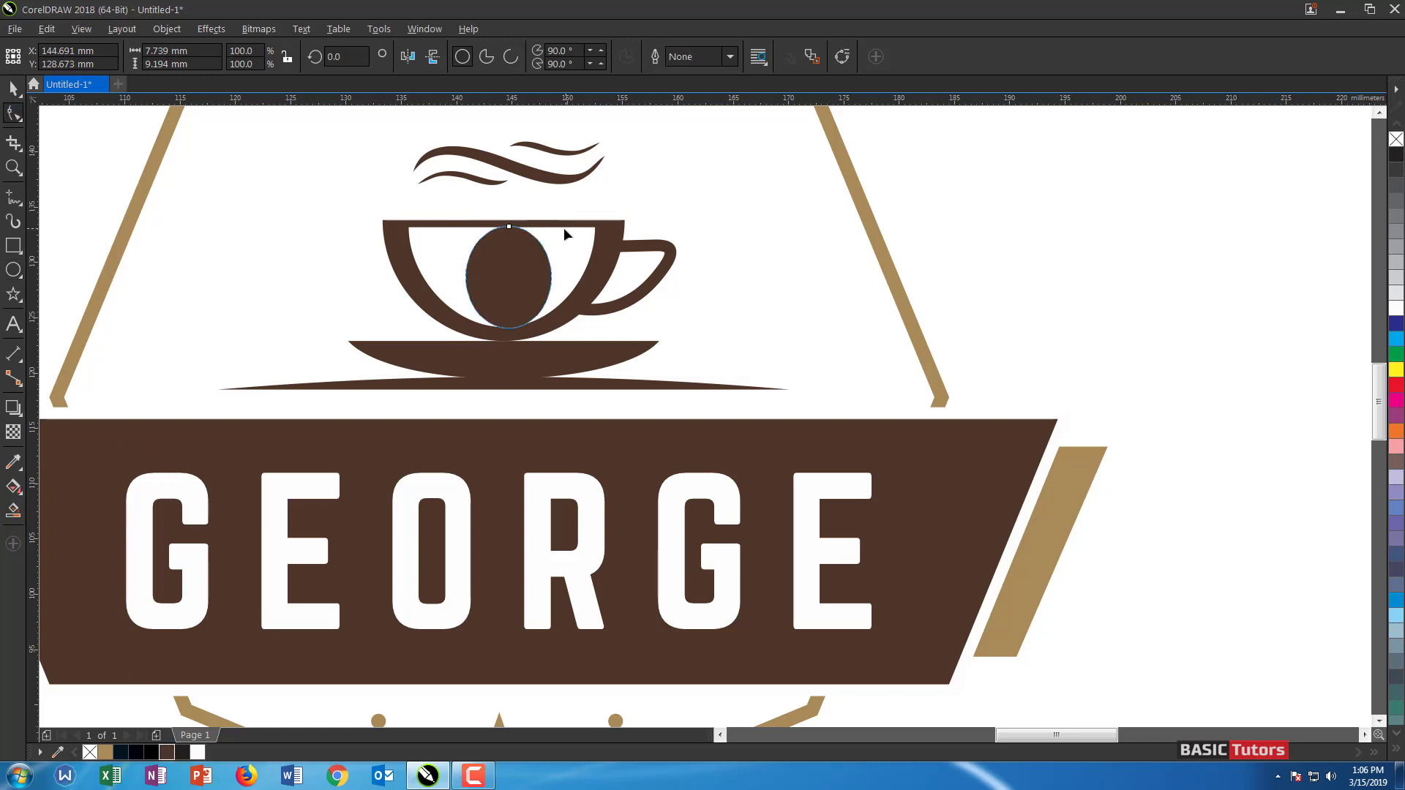
key(ctrl+q)
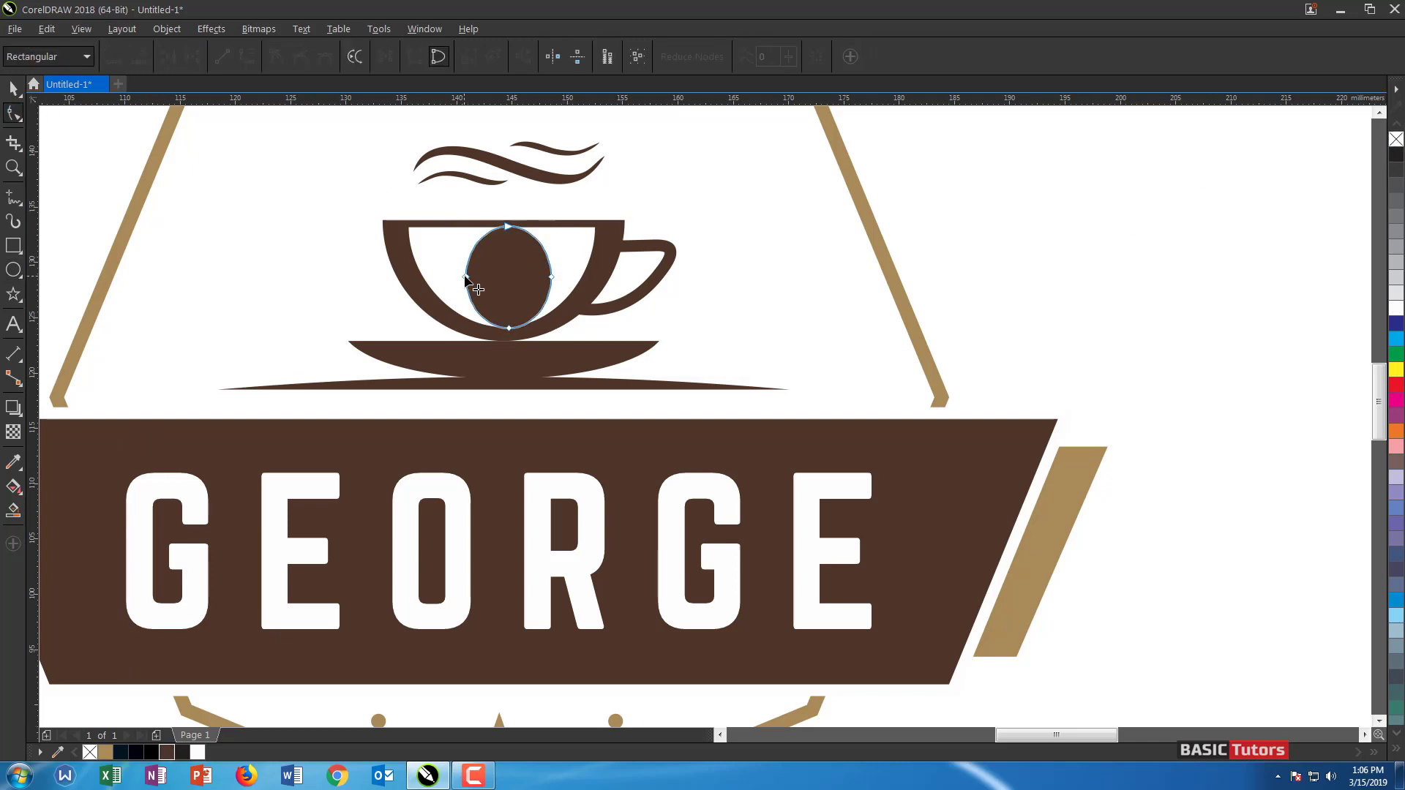
drag(467, 276, 448, 256)
drag(551, 277, 573, 252)
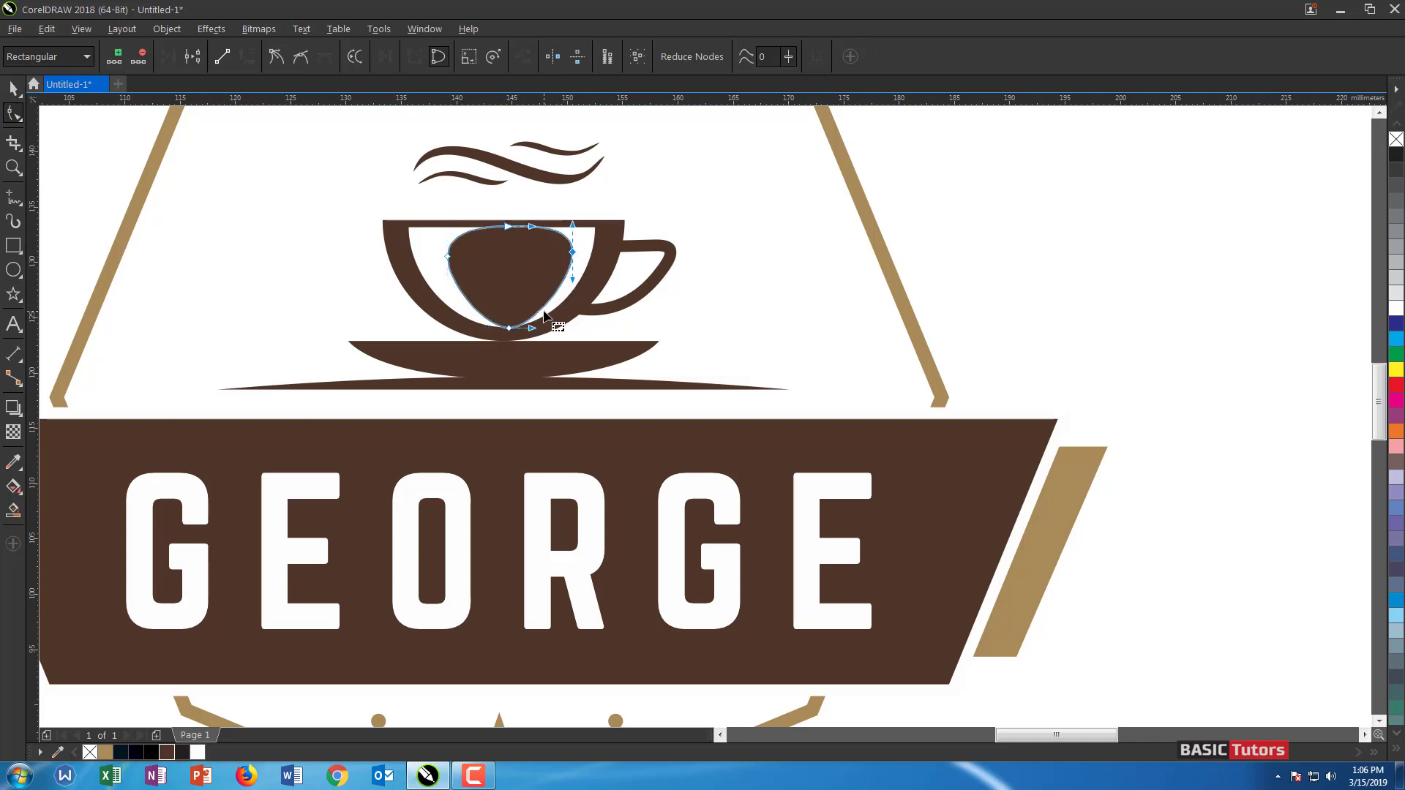
drag(508, 328, 508, 334)
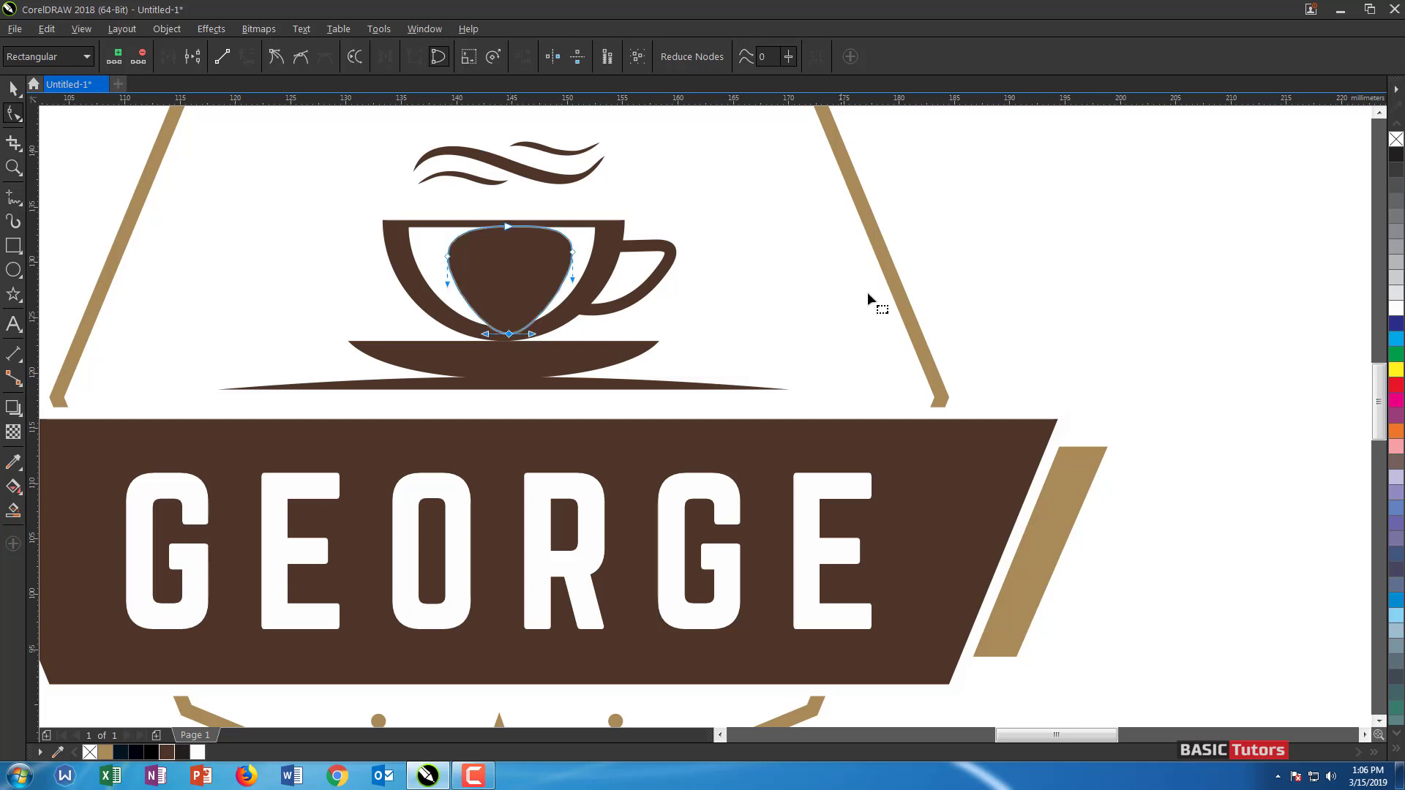
key(space)
click(1048, 243)
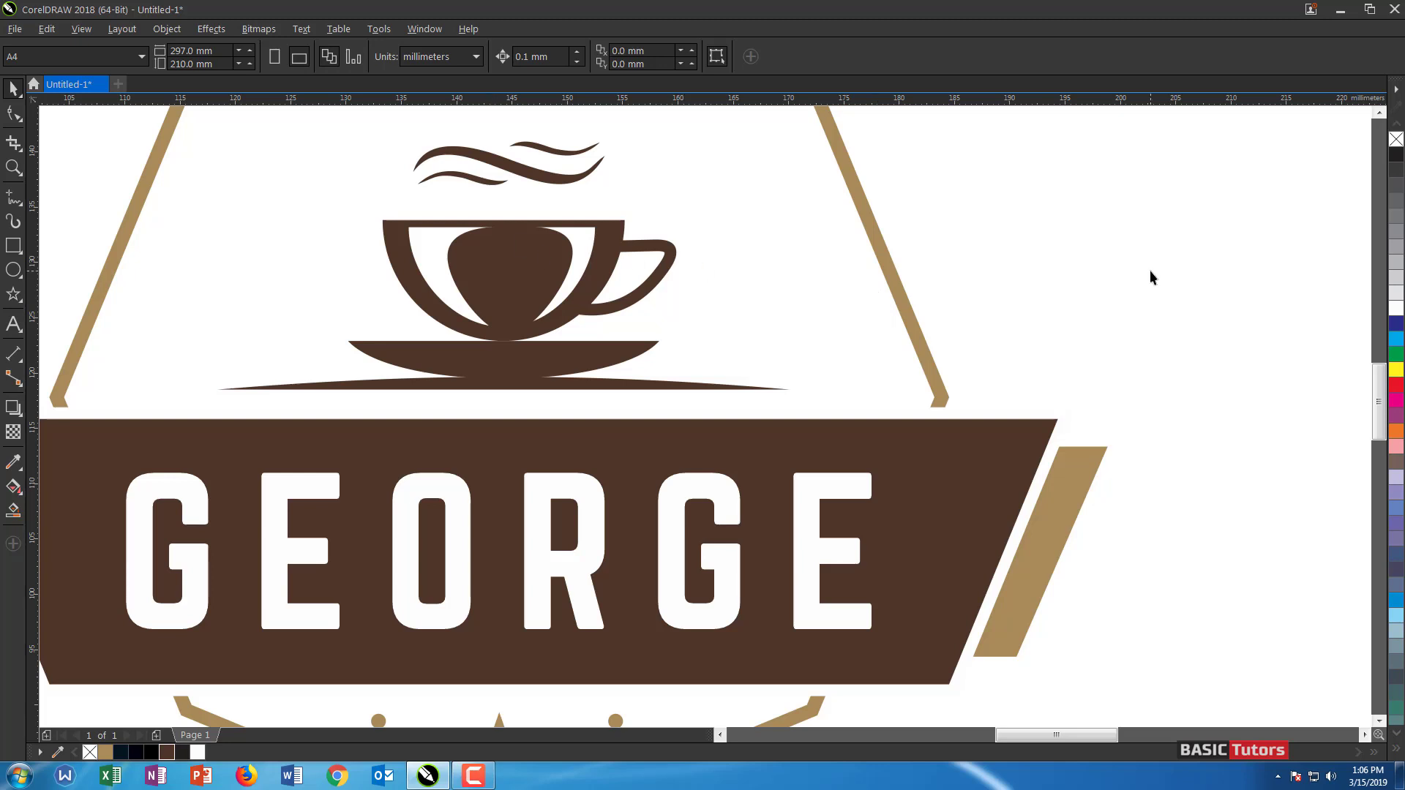
Add the text "20" in the blank area to the left of the octagon
scroll(1149, 270, down, 2)
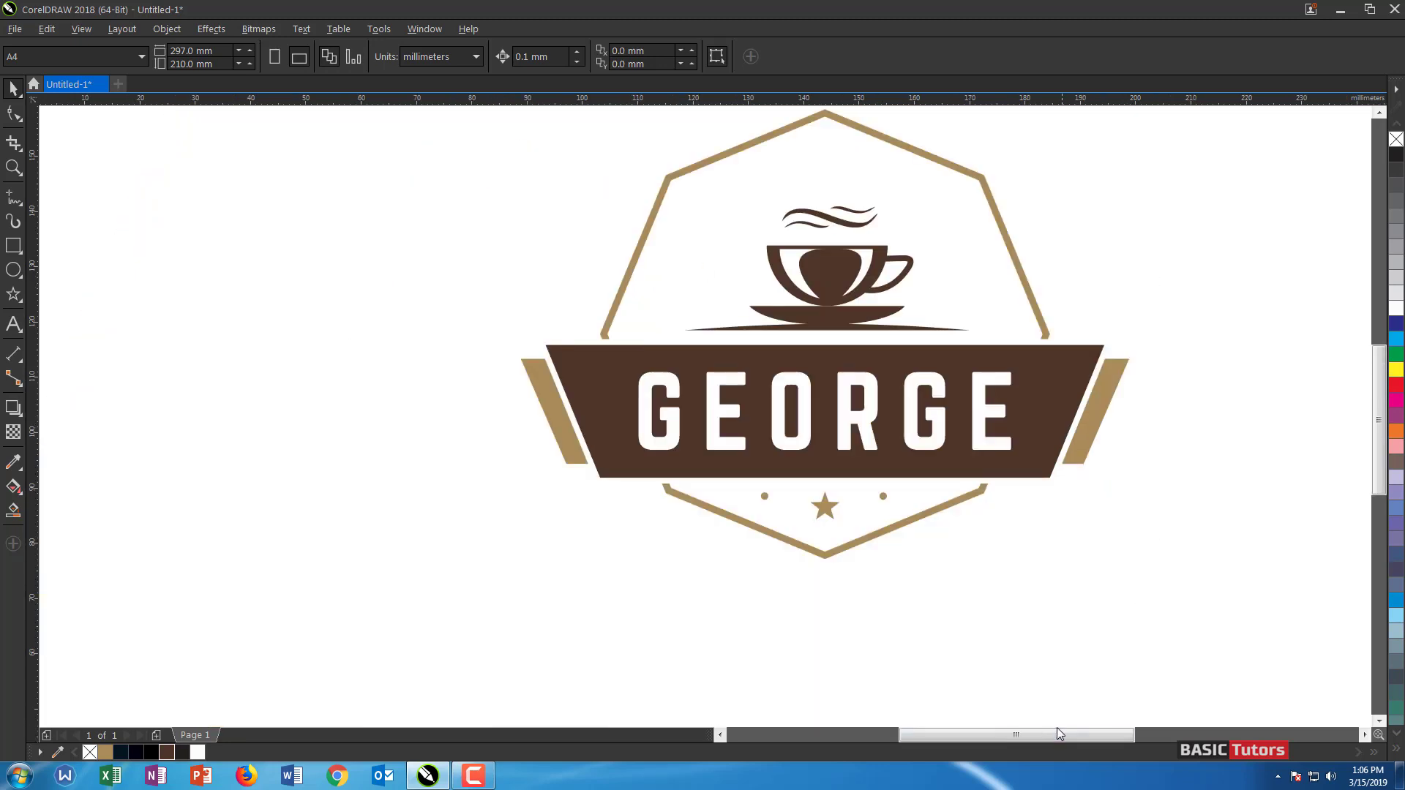
drag(1057, 734, 1096, 732)
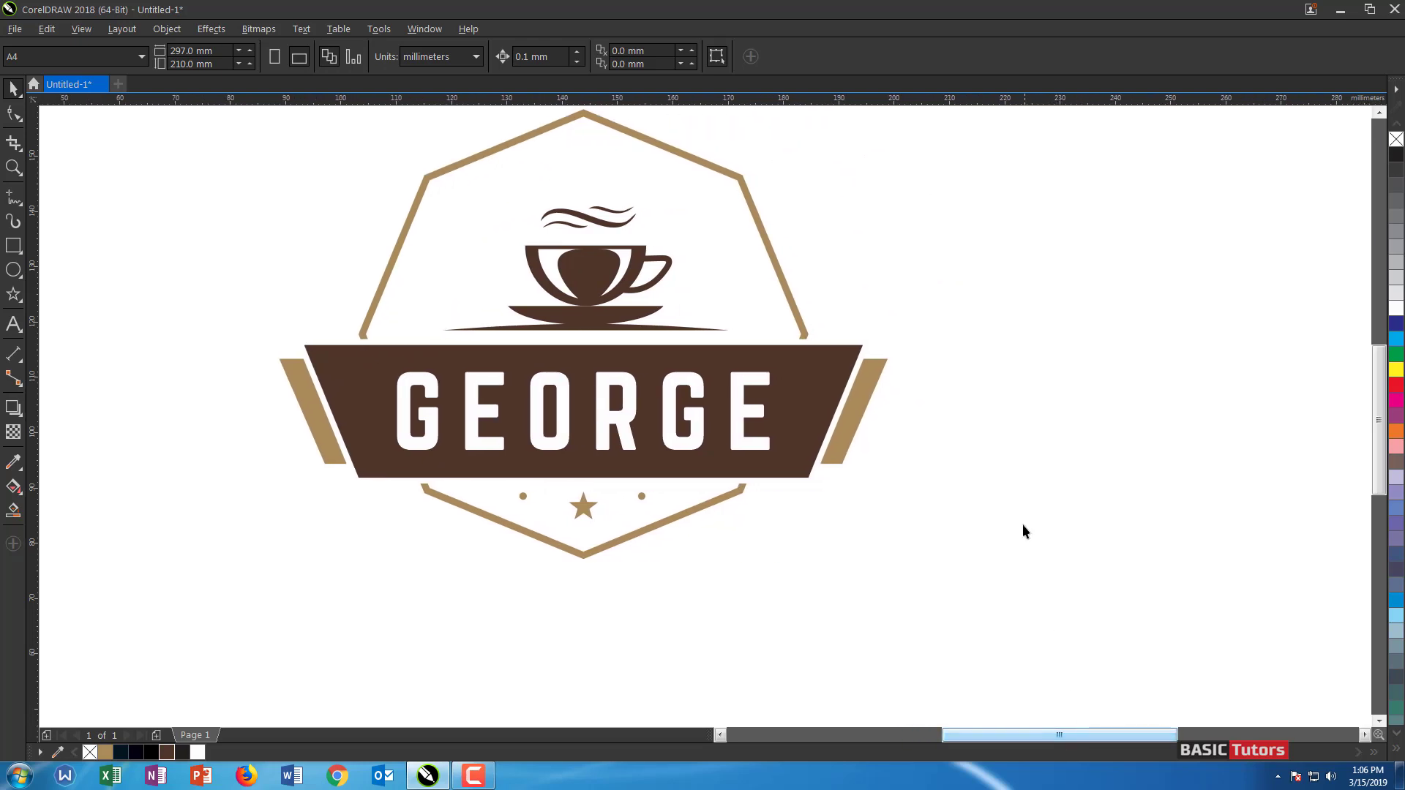
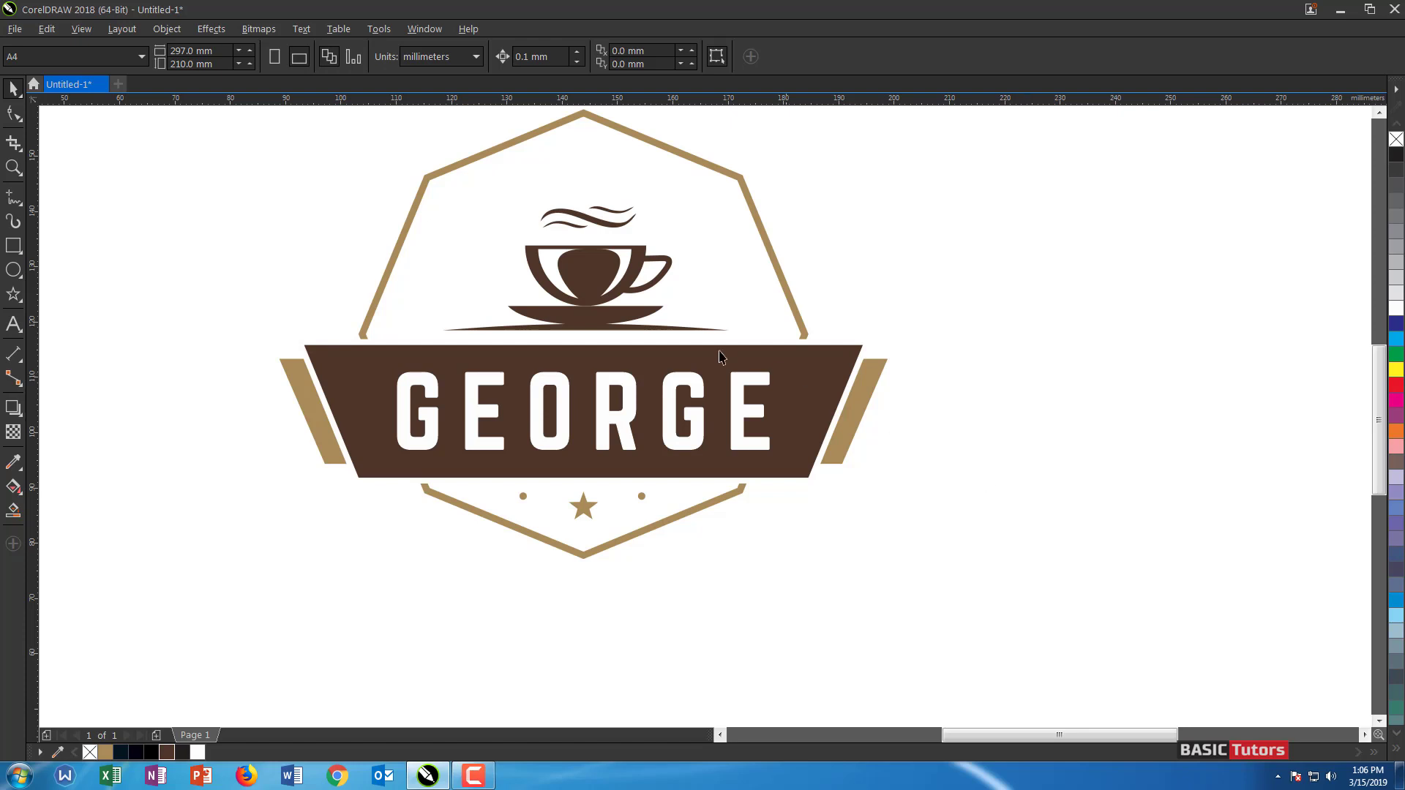
click(13, 324)
click(179, 262)
text(20)
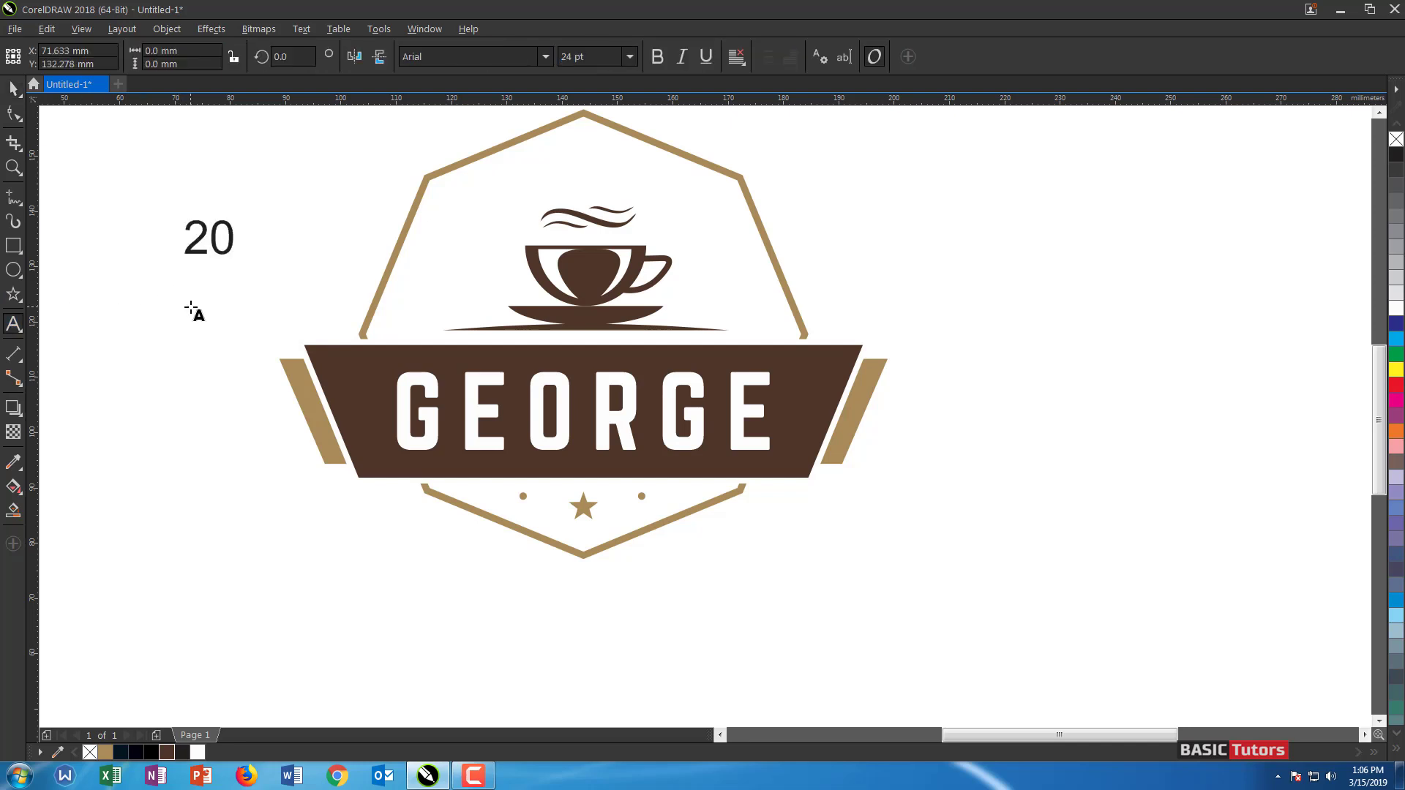
key(ctrl+space)
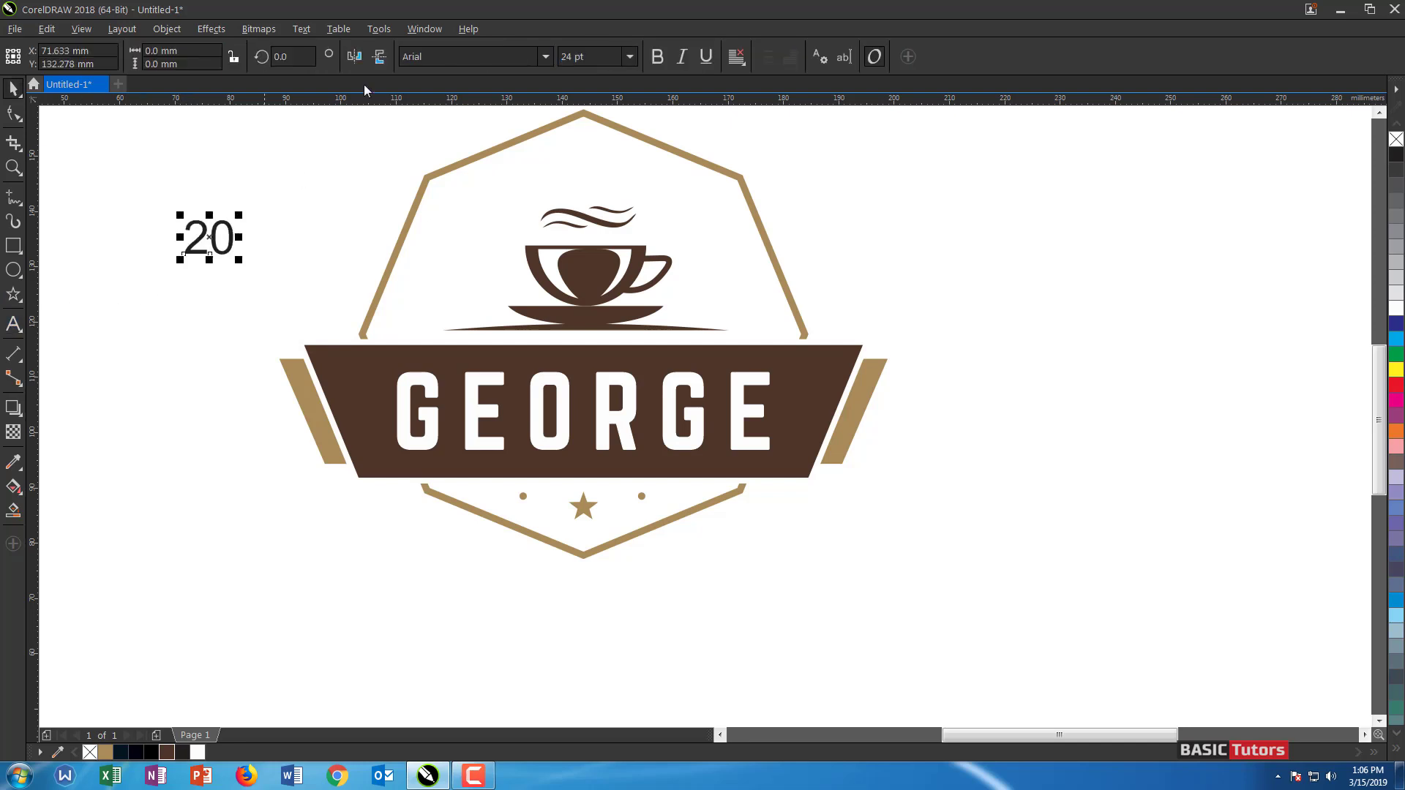
Set the "20" text to Norwester at 14.5 pt and move it inside the octagon, left of the cup
click(464, 52)
text(Norwester)
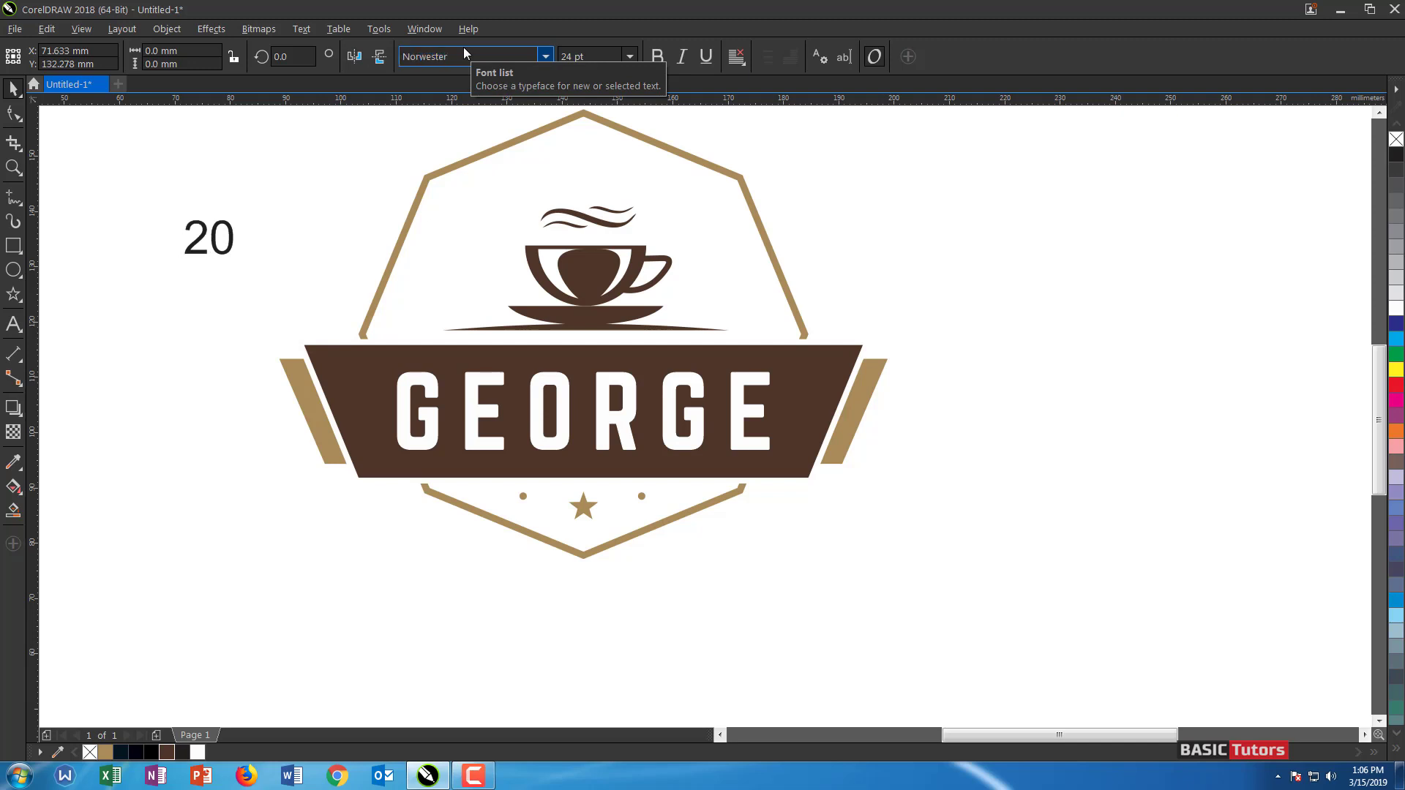
key(Return)
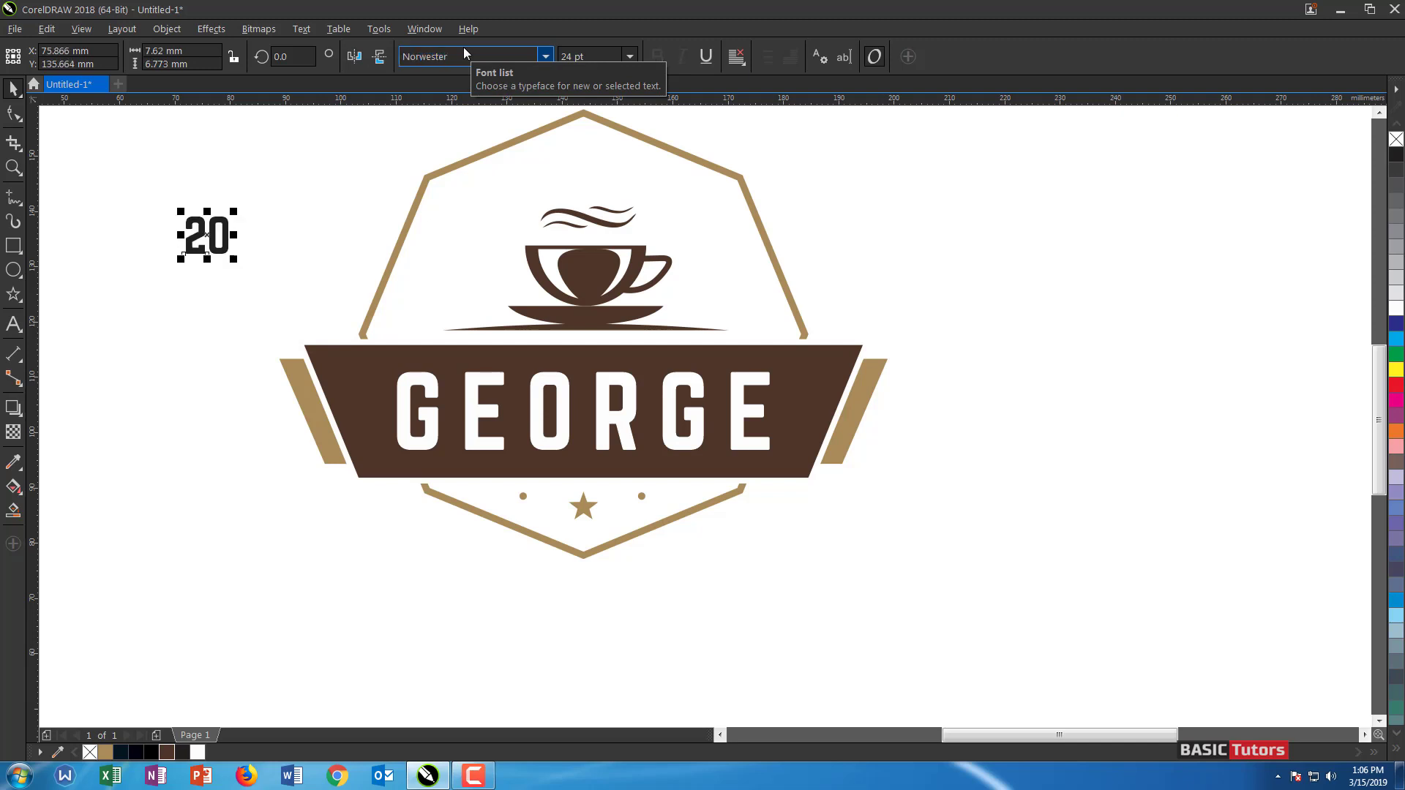
click(591, 56)
drag(591, 55, 545, 58)
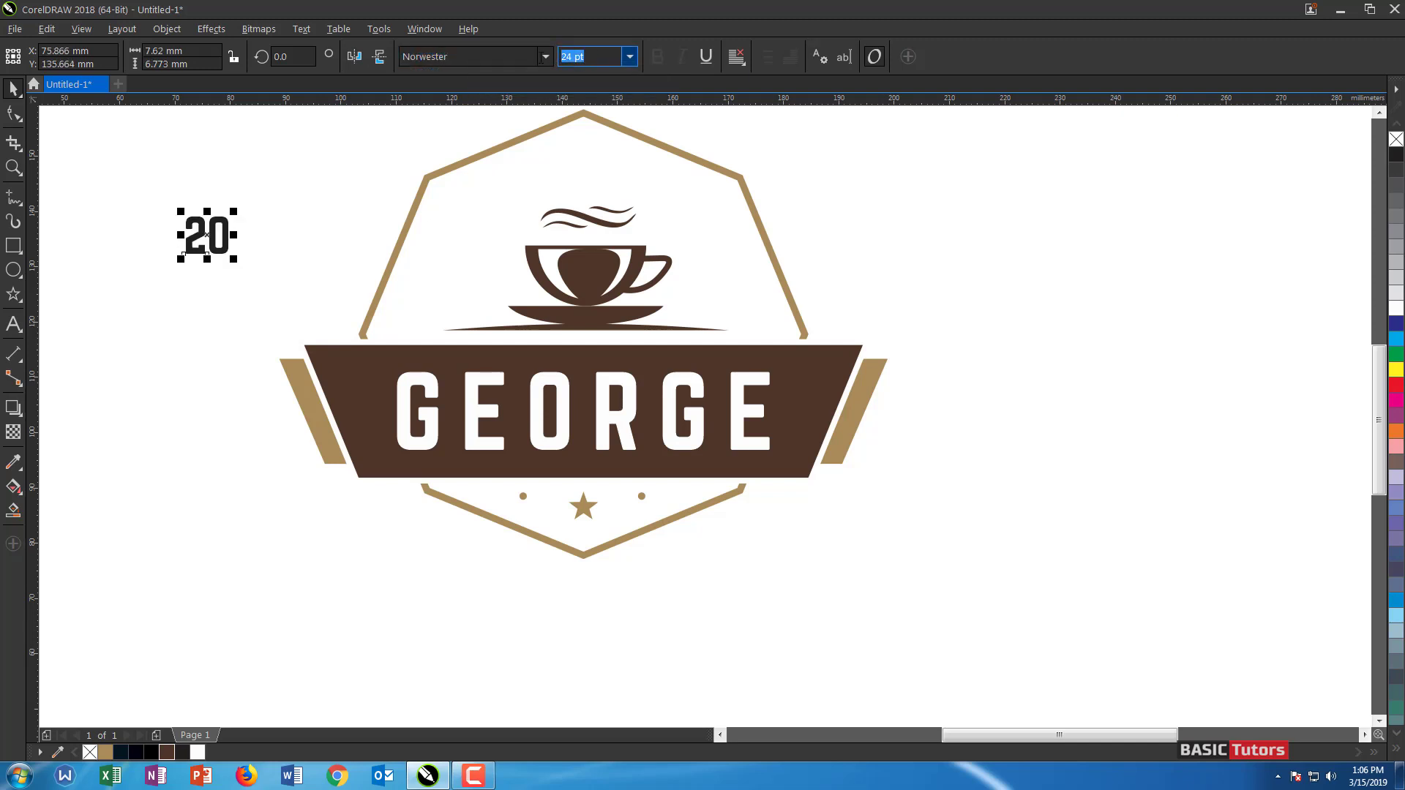
text(14.5)
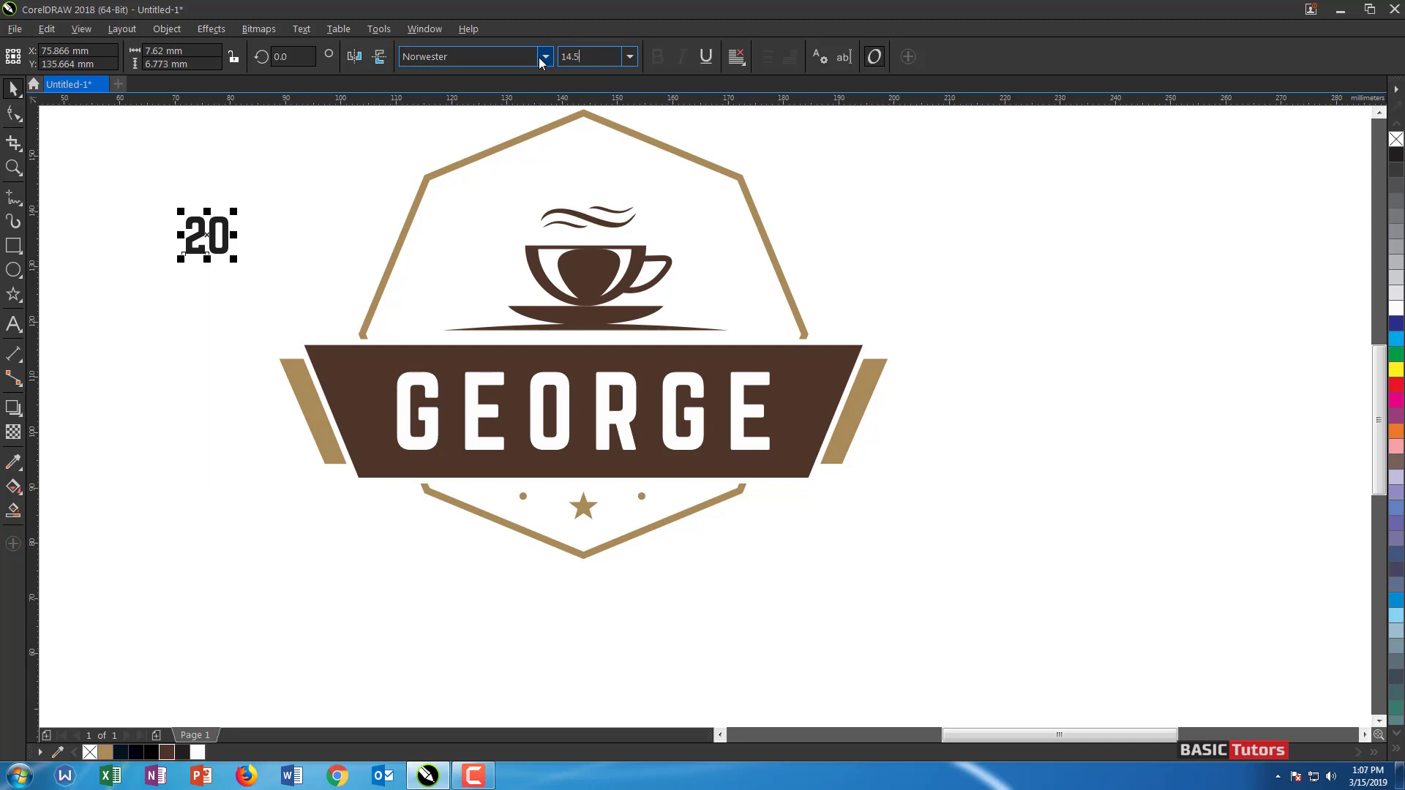
key(Return)
drag(196, 246, 428, 296)
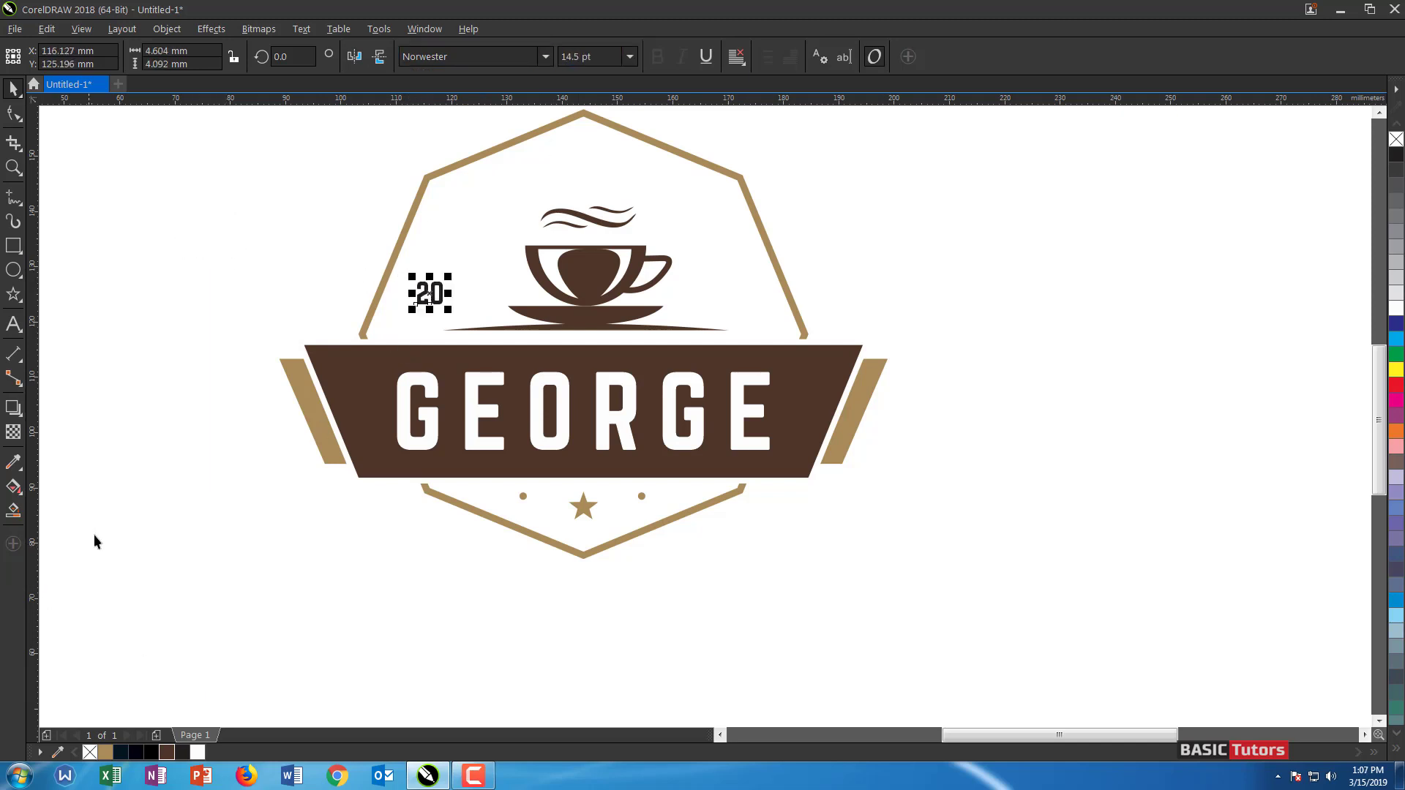
Fill the "20" text with a uniform brown of CMYK 30, 65, 96, 0
click(13, 487)
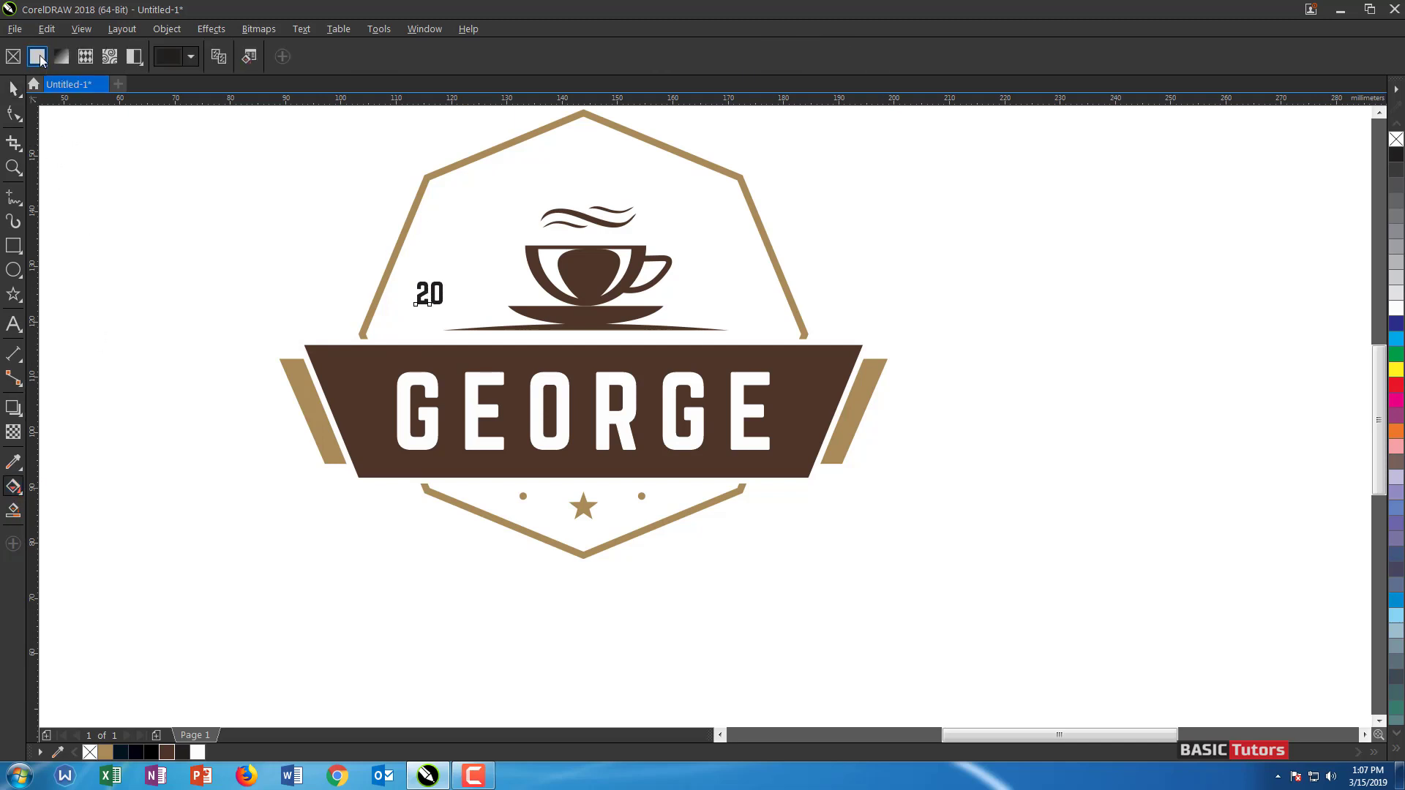
click(190, 56)
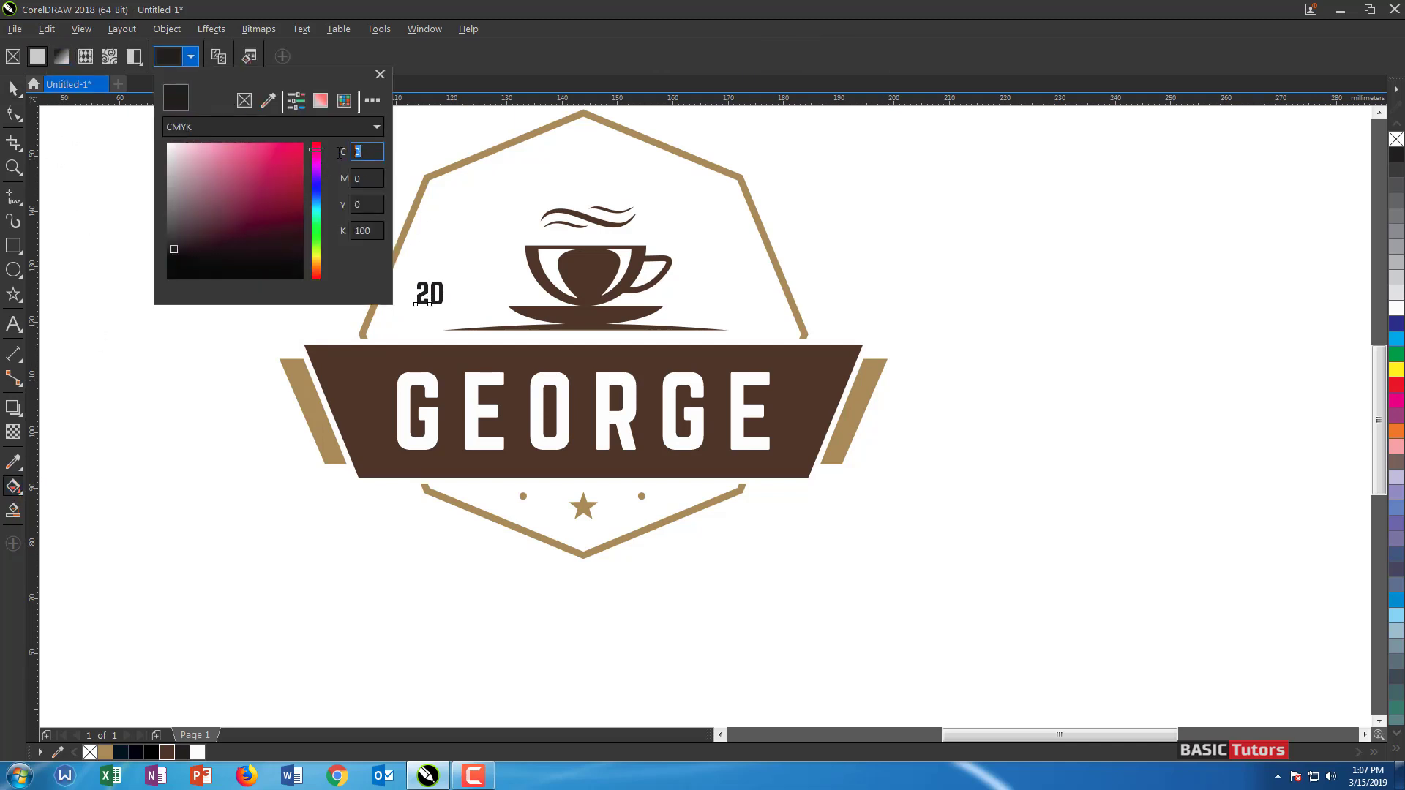
key(Tab)
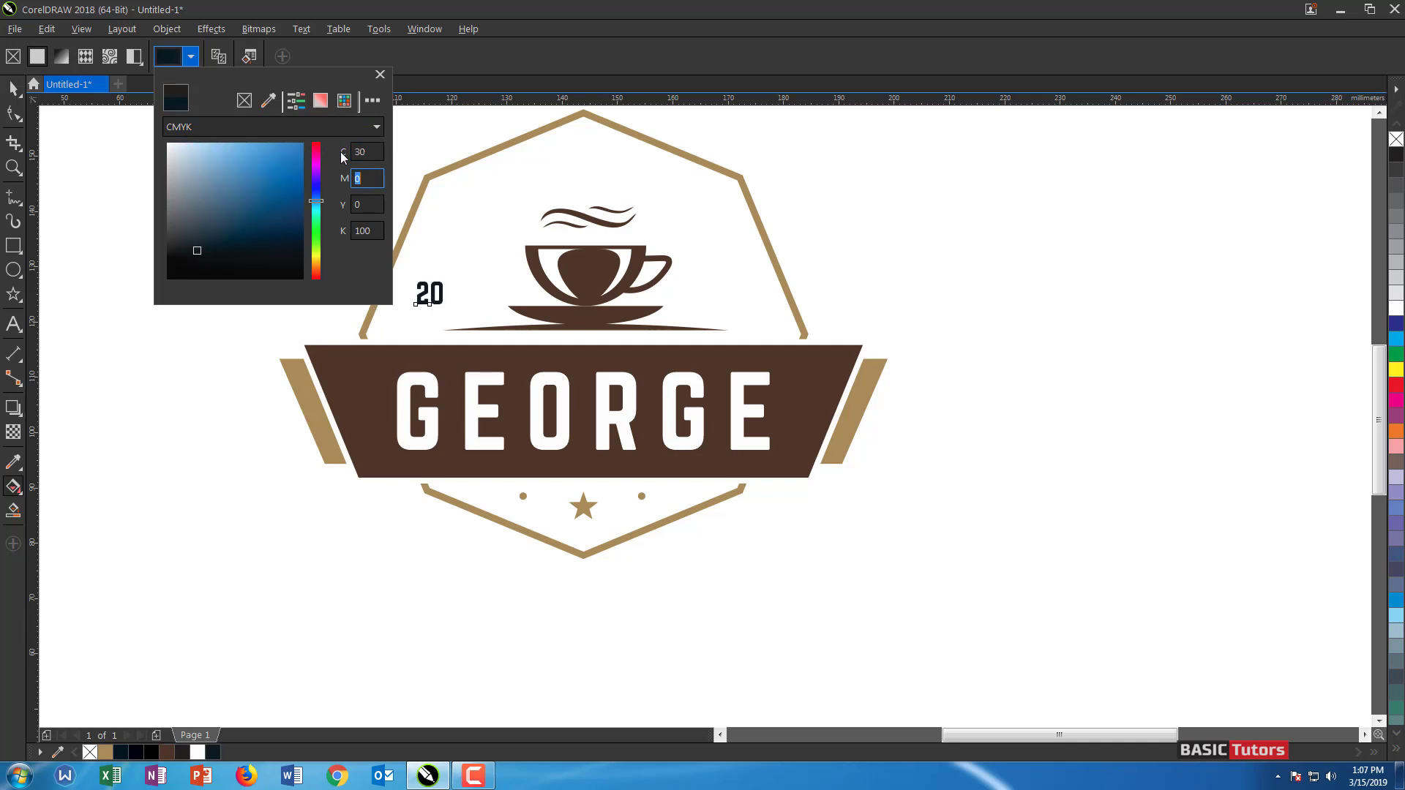
text(65)
key(Tab)
text(96)
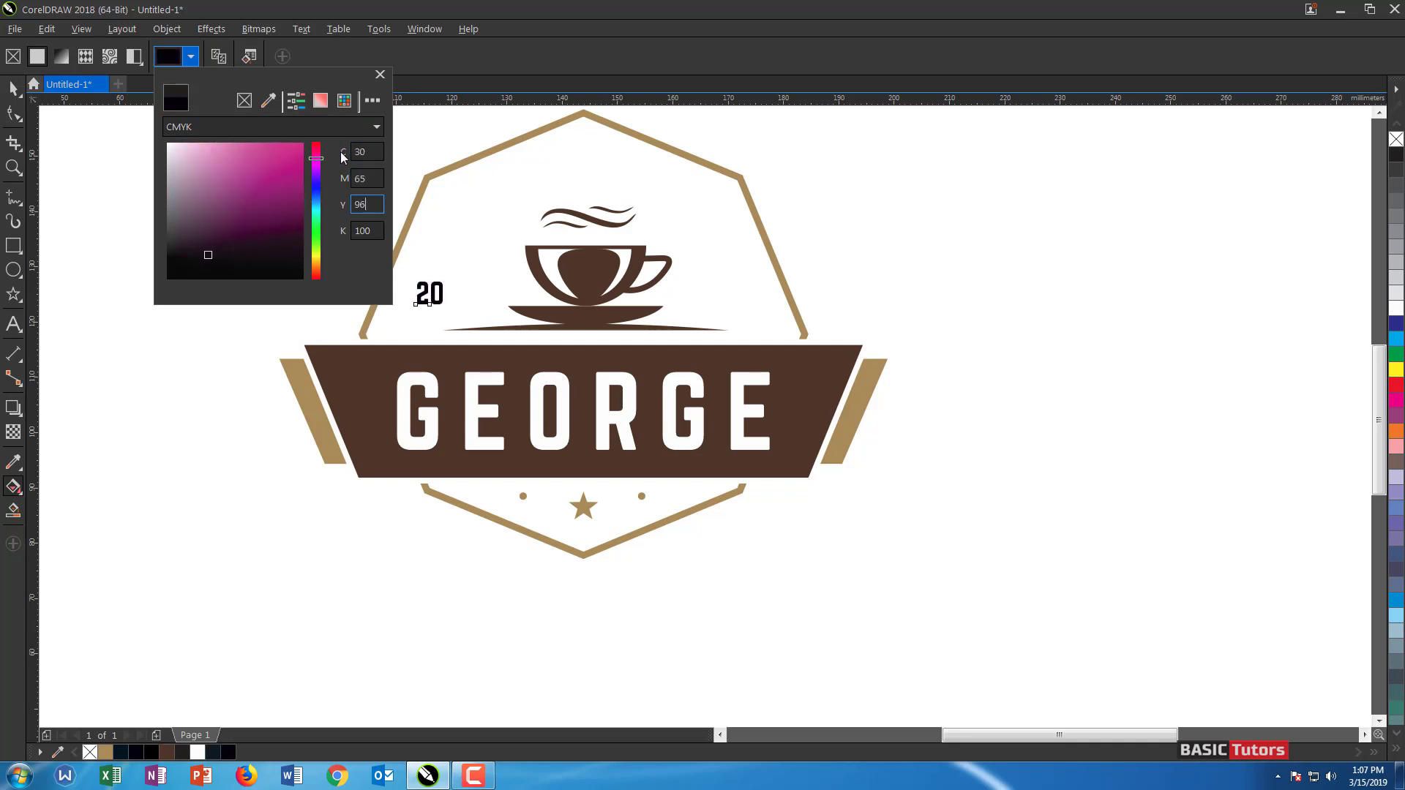
key(Tab)
text(0)
key(Return)
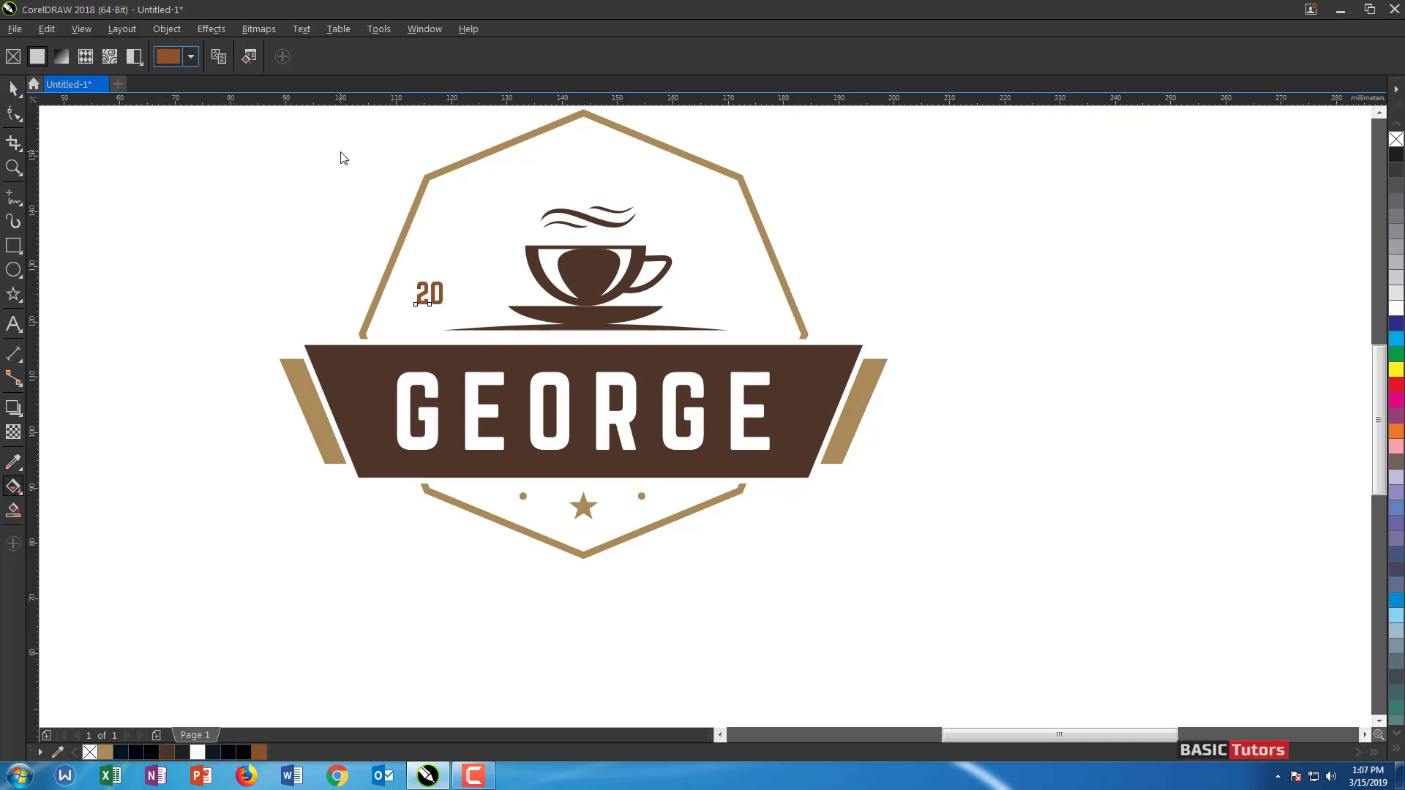
Place a copy of the "20" text at the same height on the right side of the cup
click(13, 87)
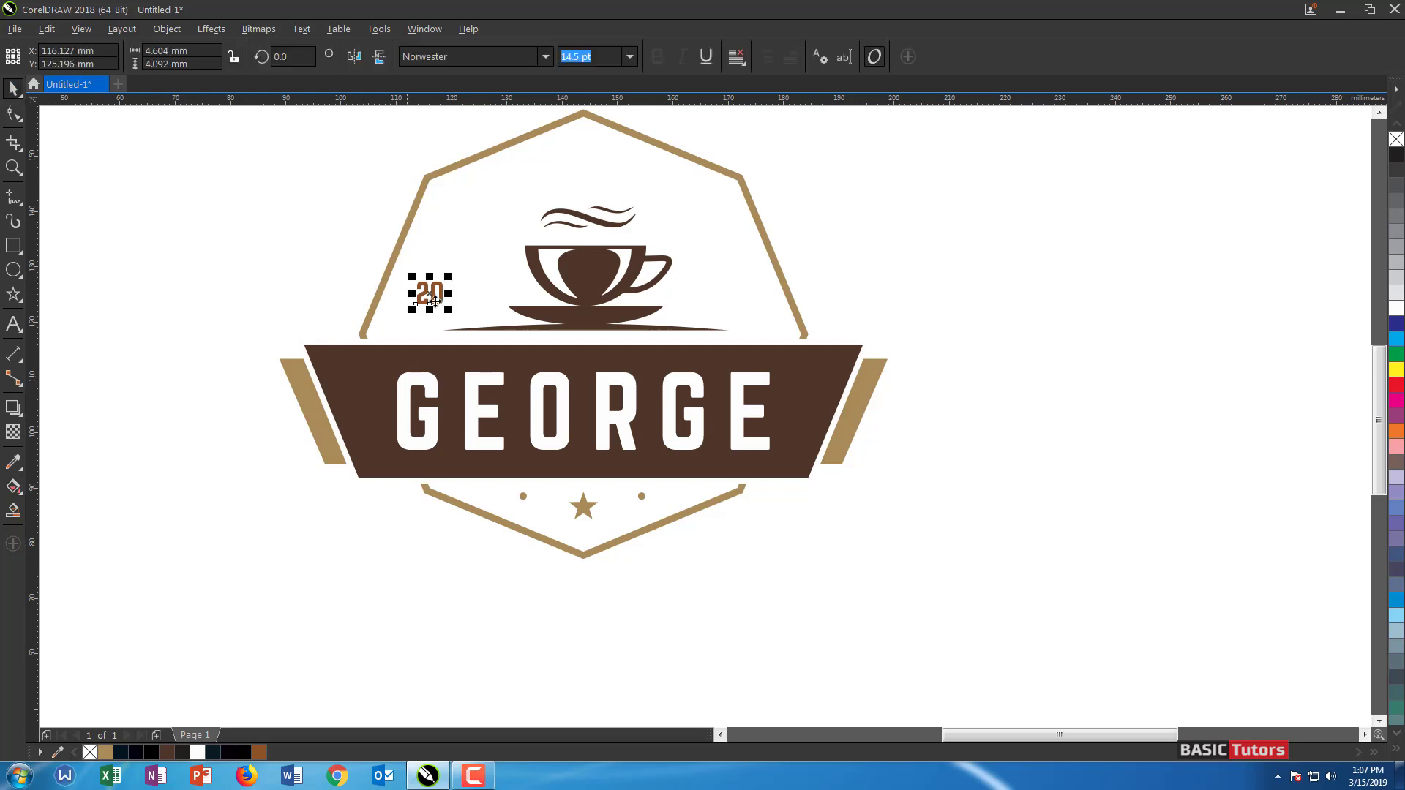
drag(436, 300, 741, 306)
click(929, 285)
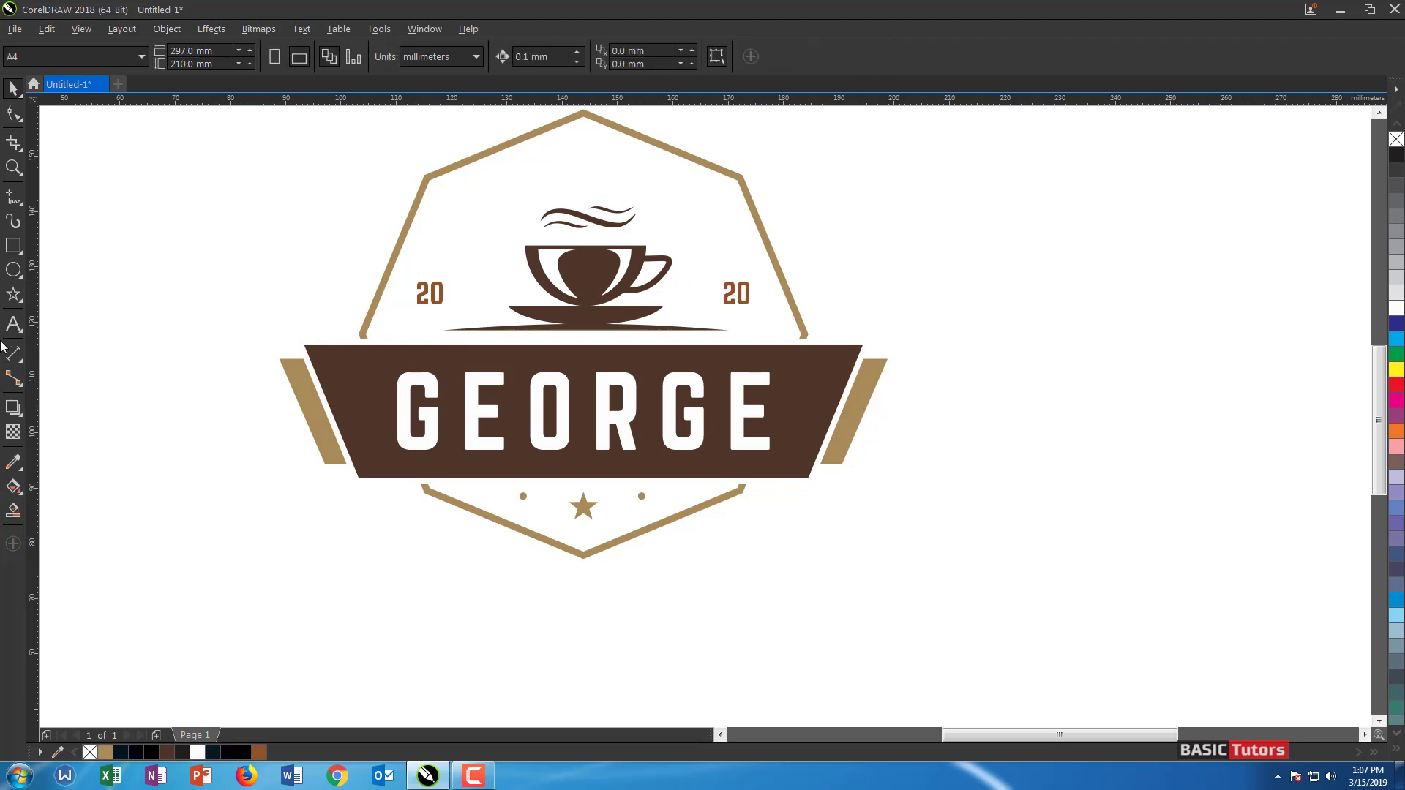
Draw a circle about 47.4 mm in diameter around the cup and centre it horizontally on the octagon
click(10, 272)
drag(452, 176, 716, 361)
key(space)
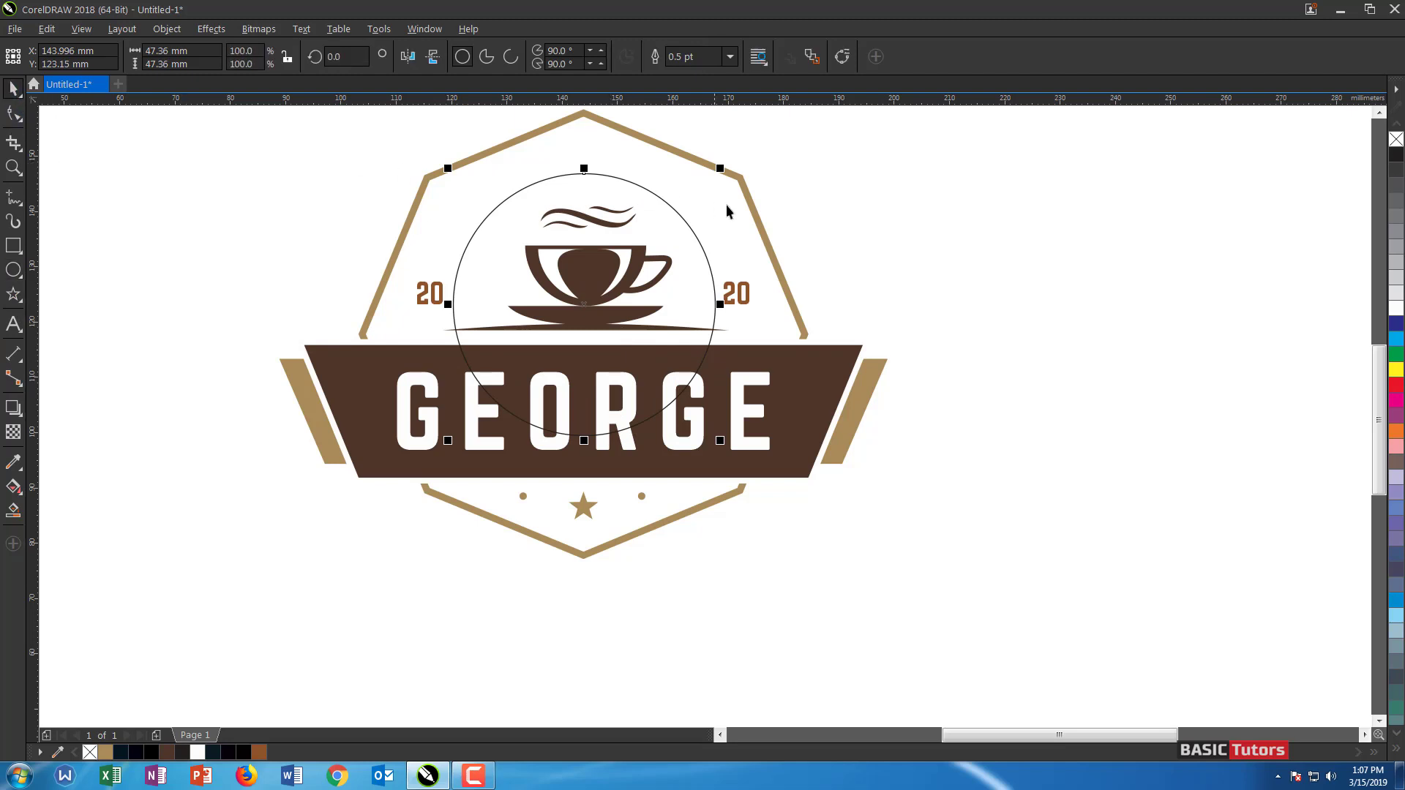
click(752, 207)
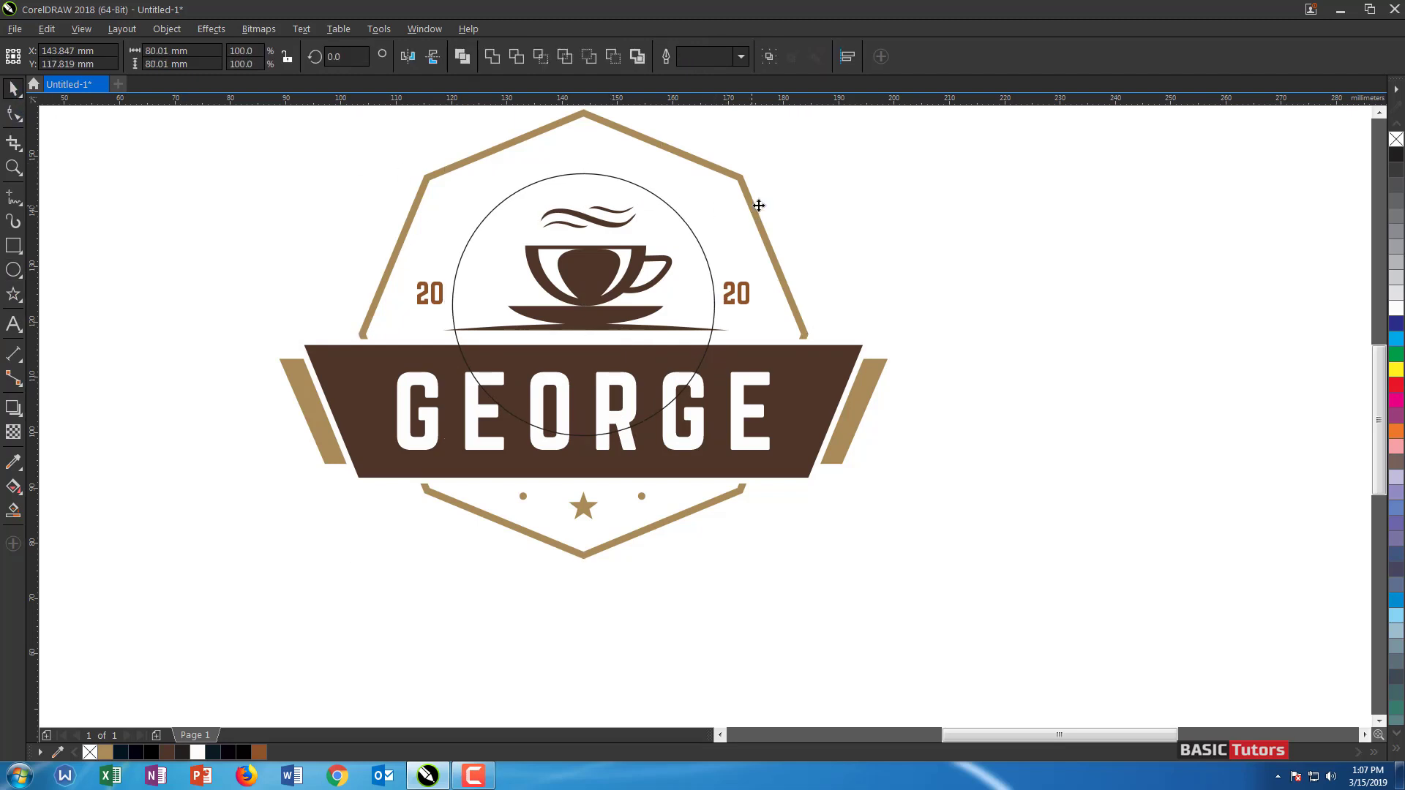
click(963, 198)
click(695, 235)
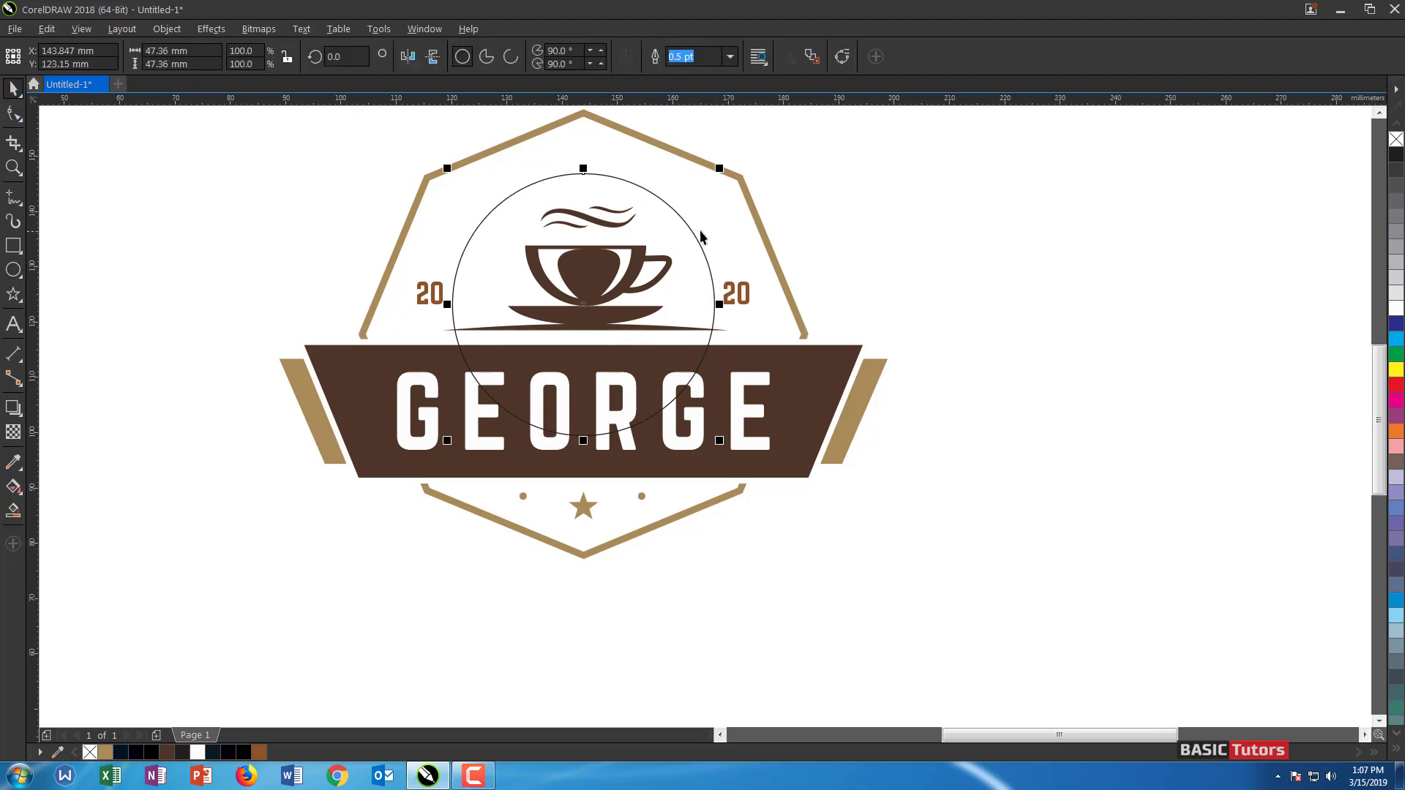
Add the text "COFFEE & BAKERY" starting in the blank area to the left of the octagon
click(13, 325)
click(211, 219)
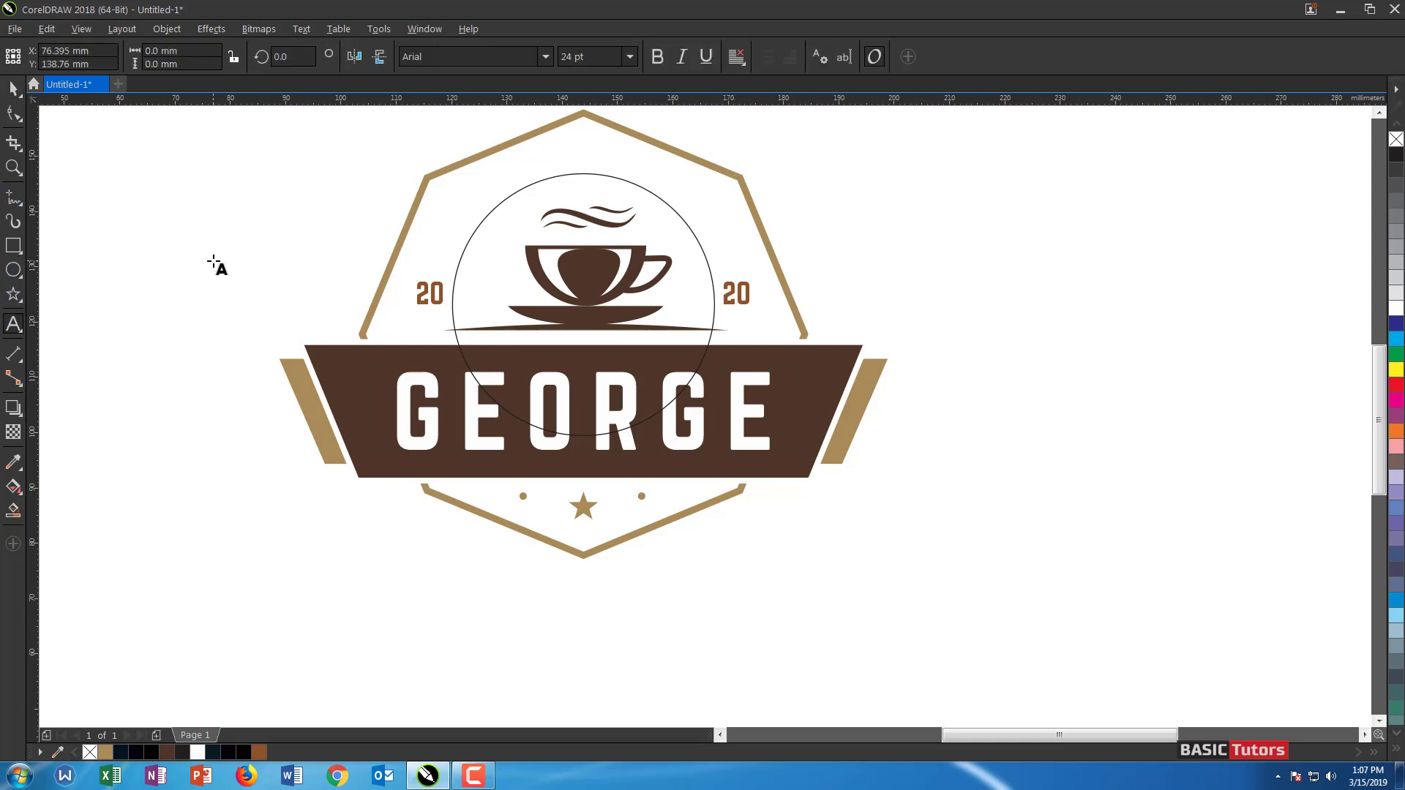
text(coff)
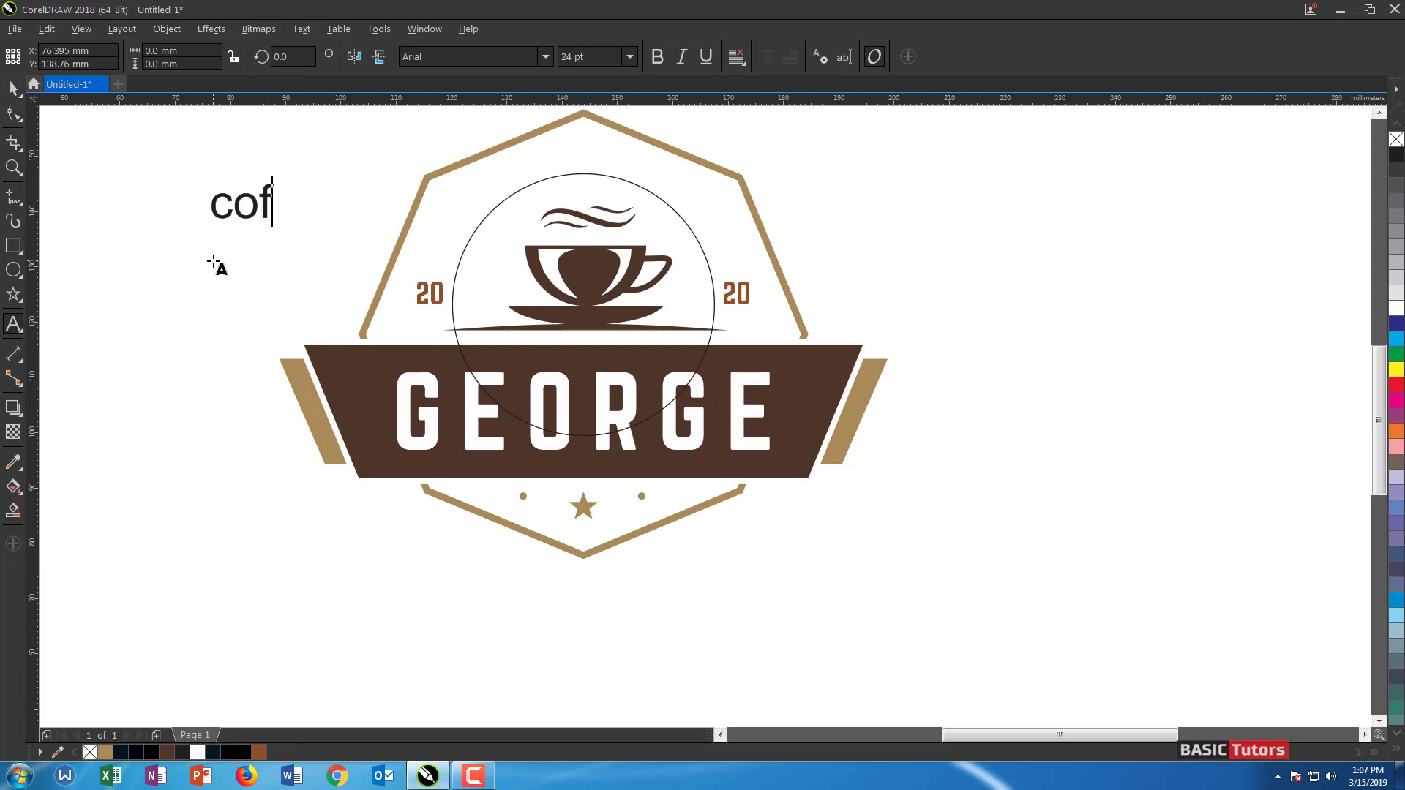
key(BackSpace)
key(BackSpace)
key(BackSpace)
key(BackSpace)
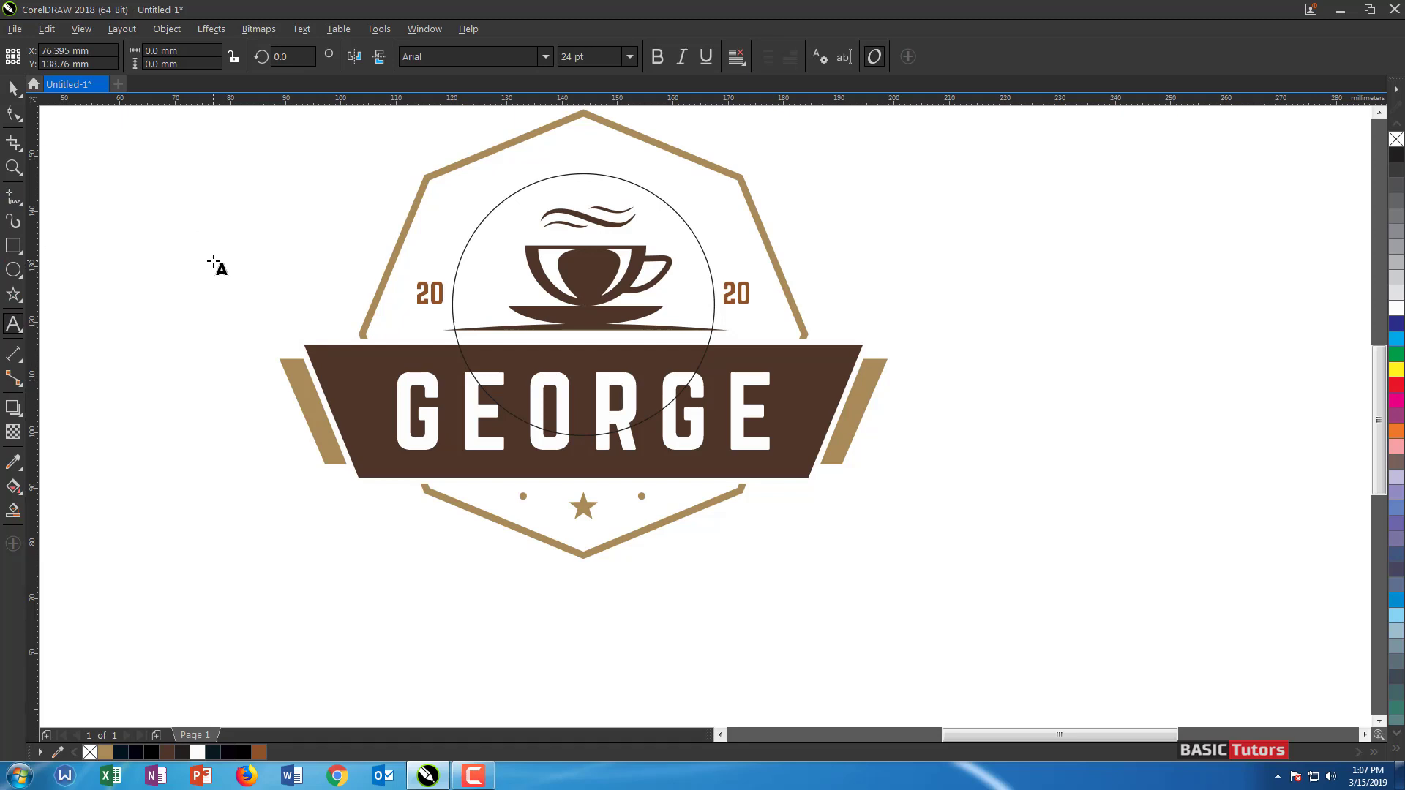
text(COFFE)
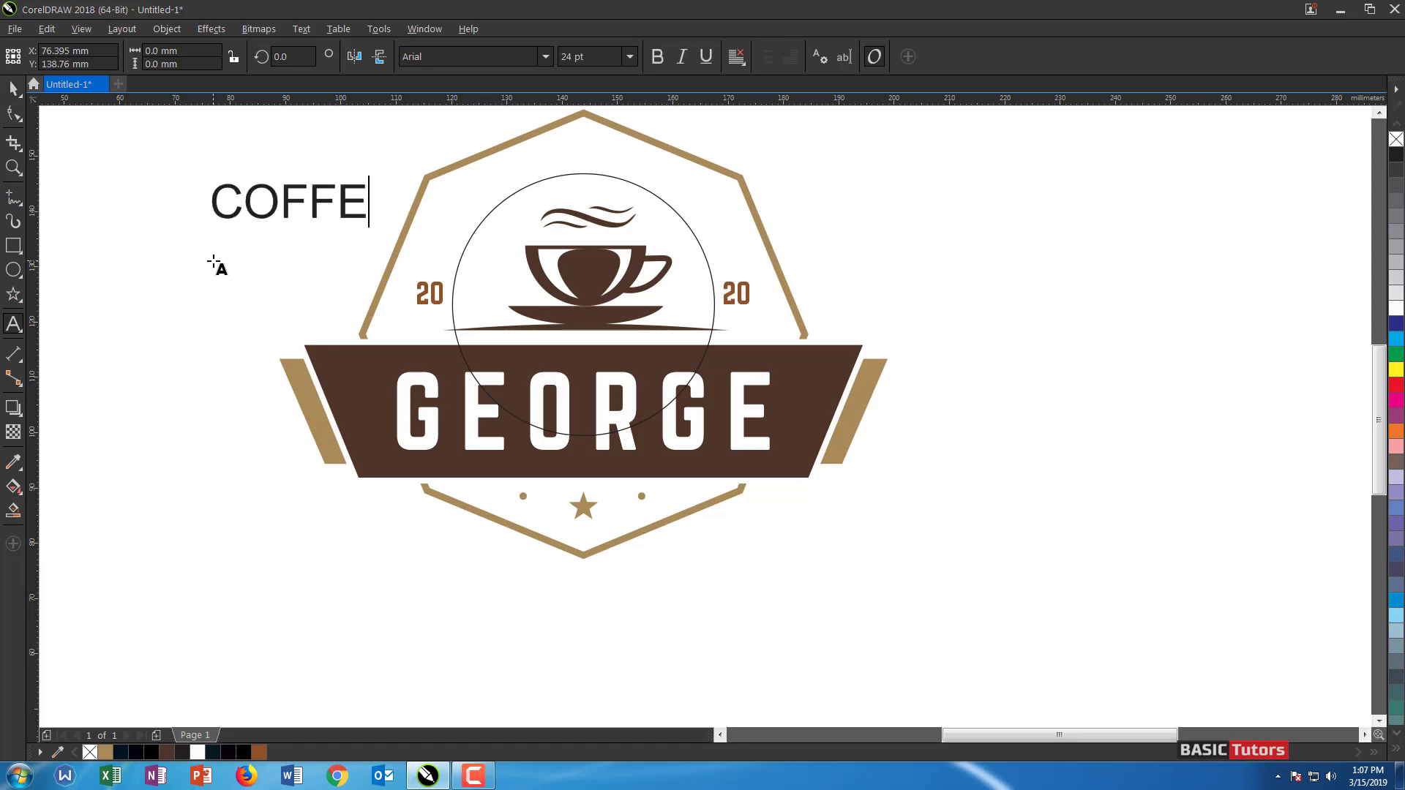
text(E & )
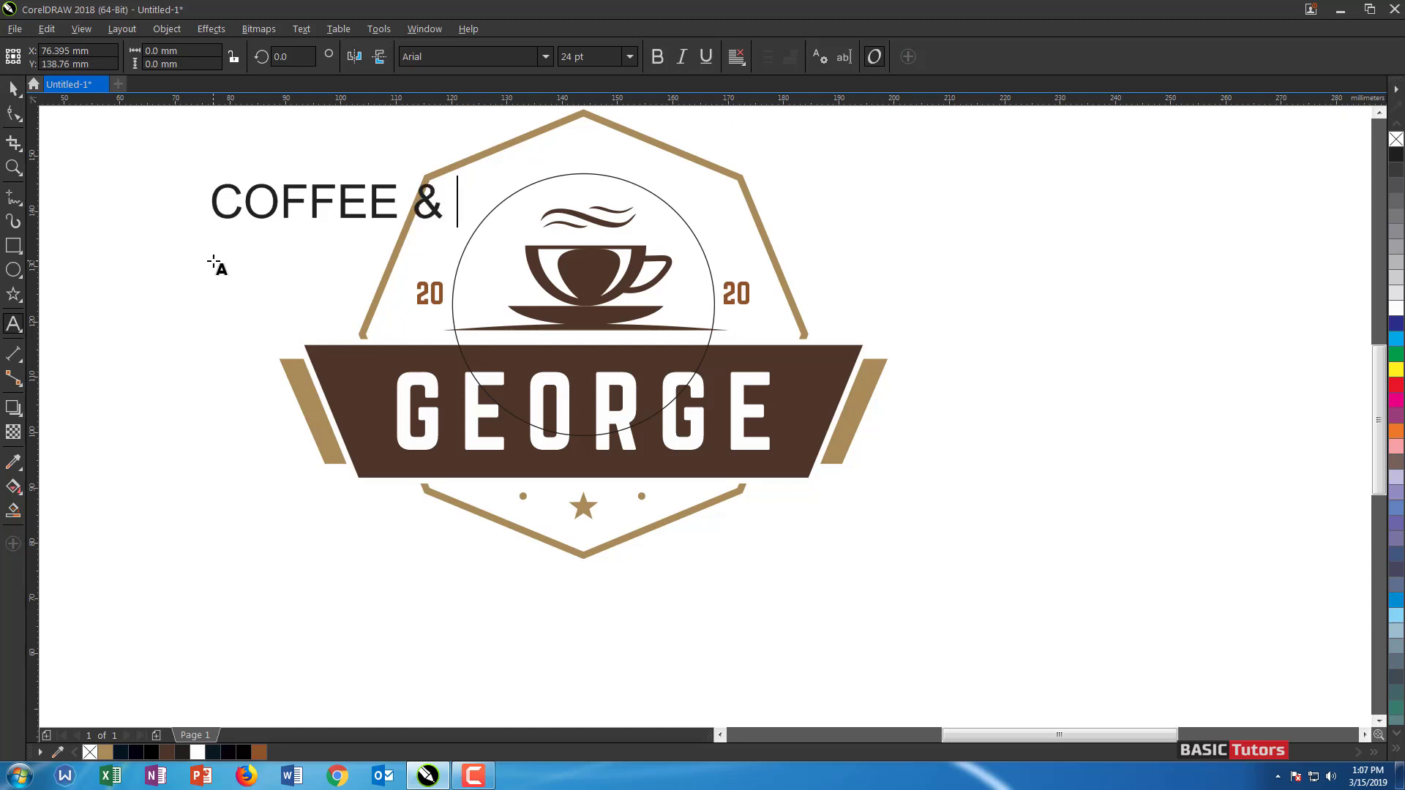
text(BAKERY)
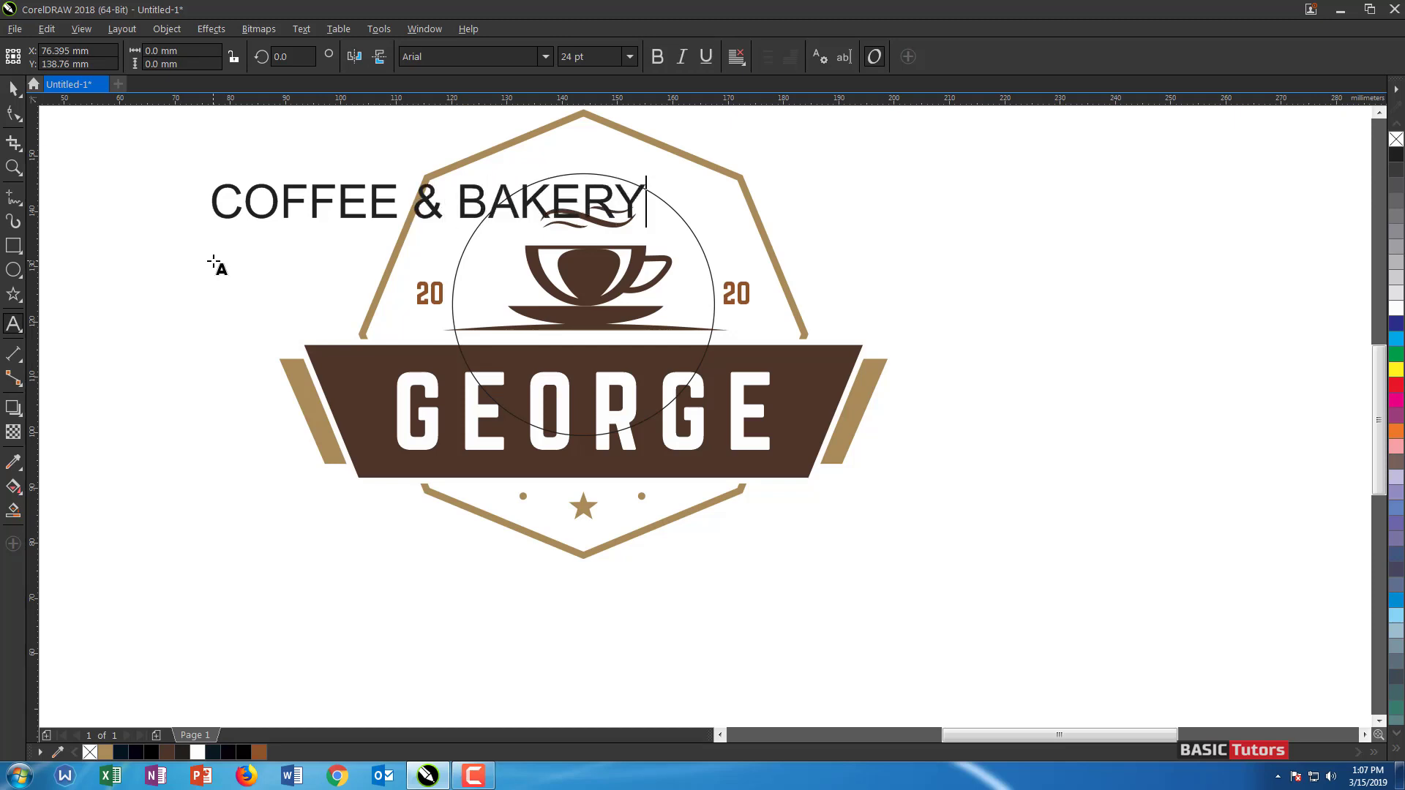
Set the "COFFEE & BAKERY" text to Hagin Caps Medium at 14 pt
click(13, 88)
click(449, 56)
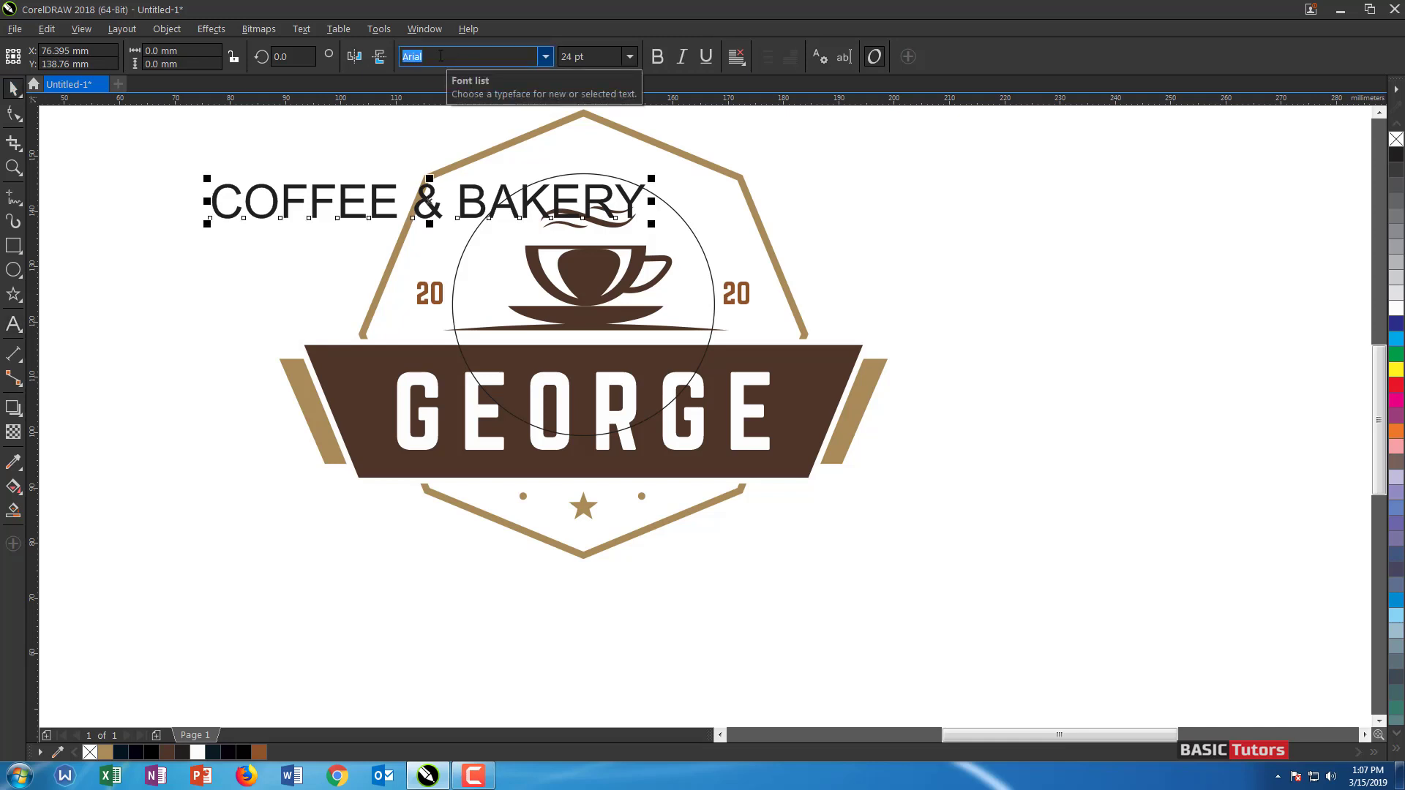
text(Hagin Caps Medium)
key(Return)
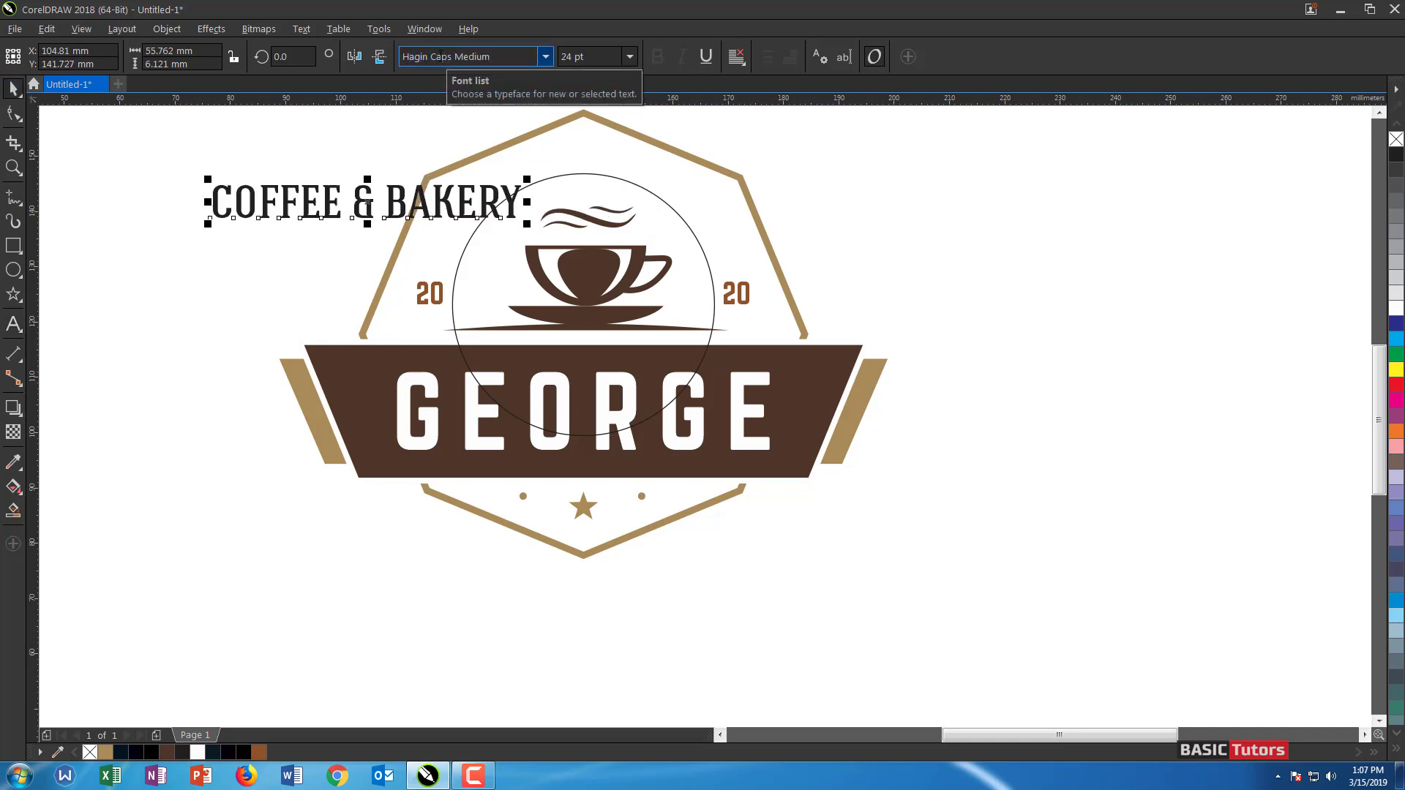
key(Tab)
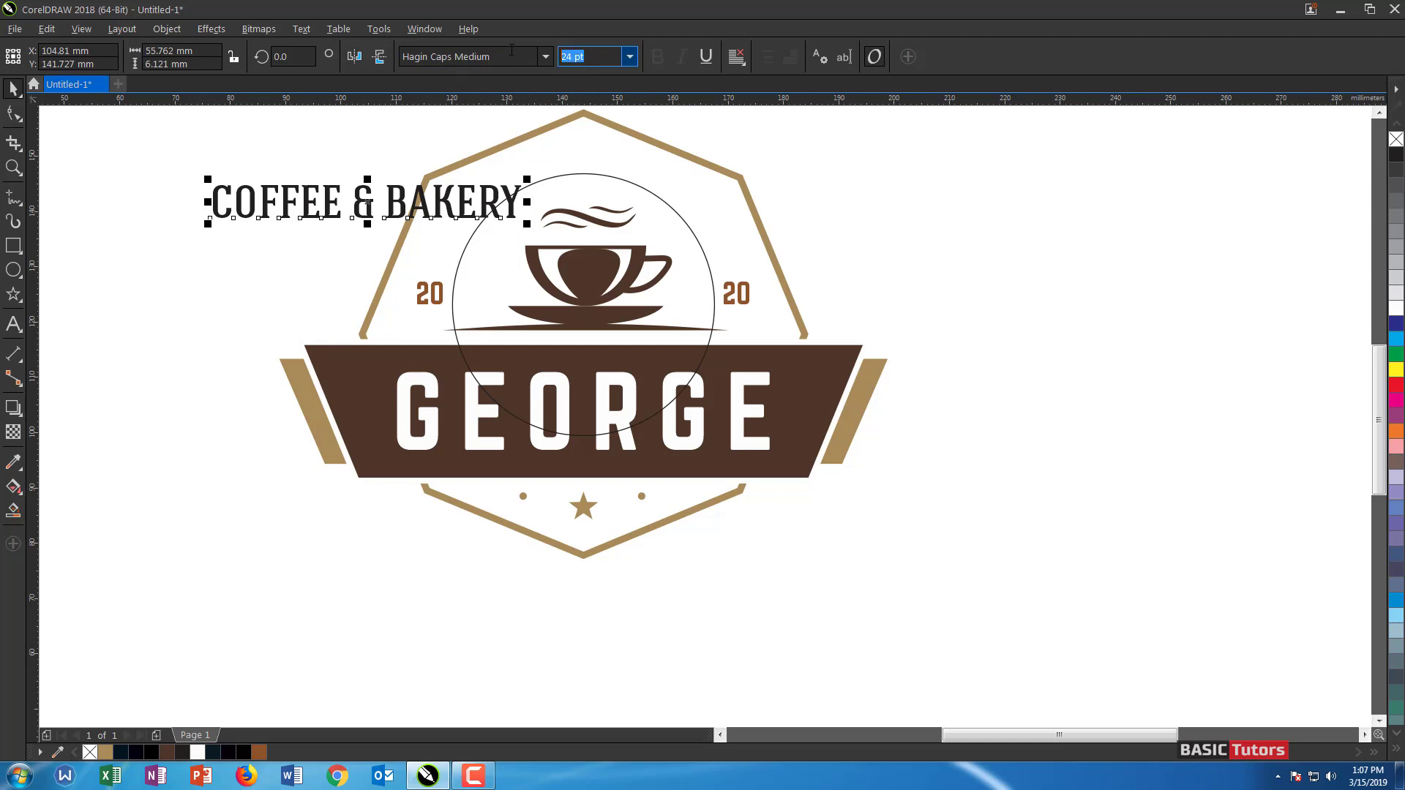
text(14)
key(Return)
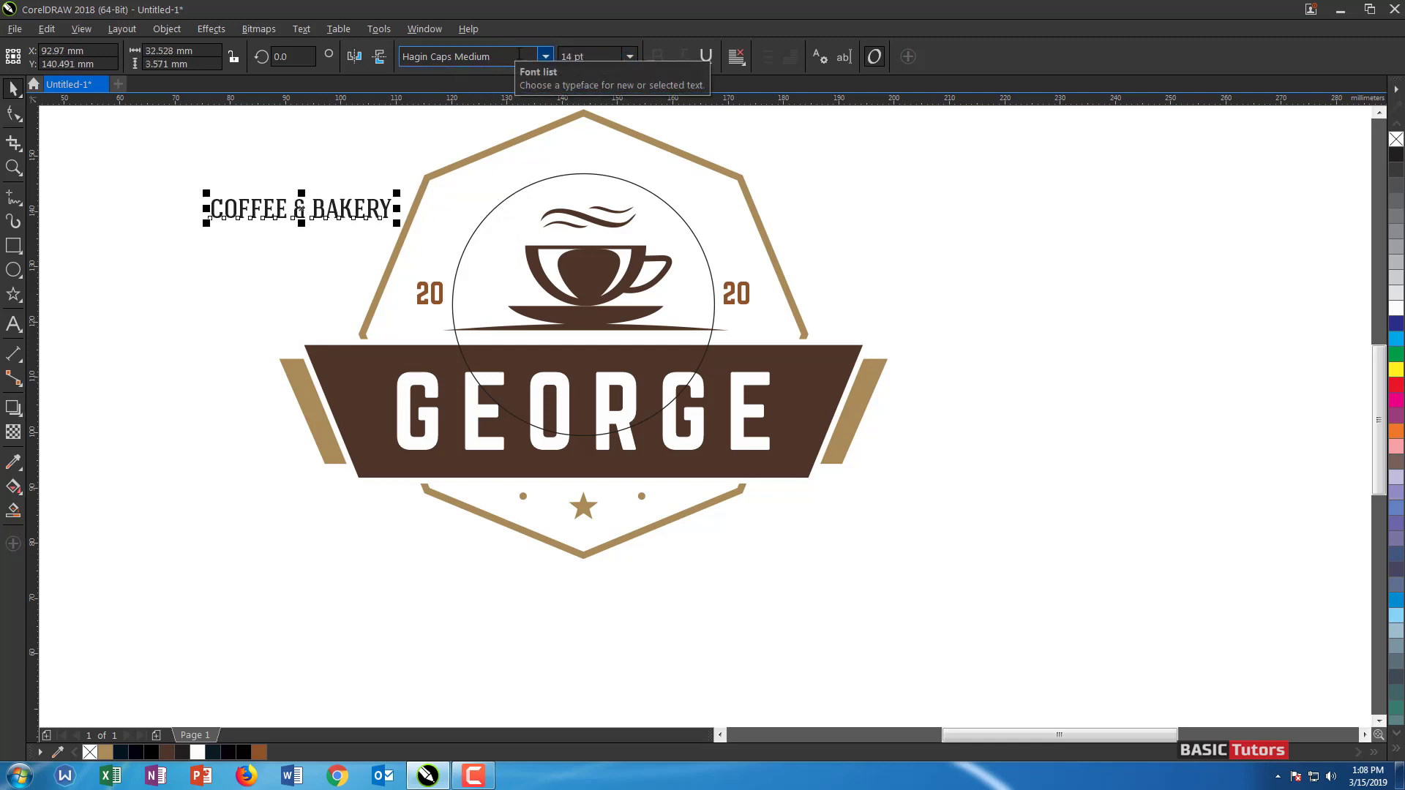
Fit the "COFFEE & BAKERY" text to the circle's path so it arches over the cup
shift+click(522, 186)
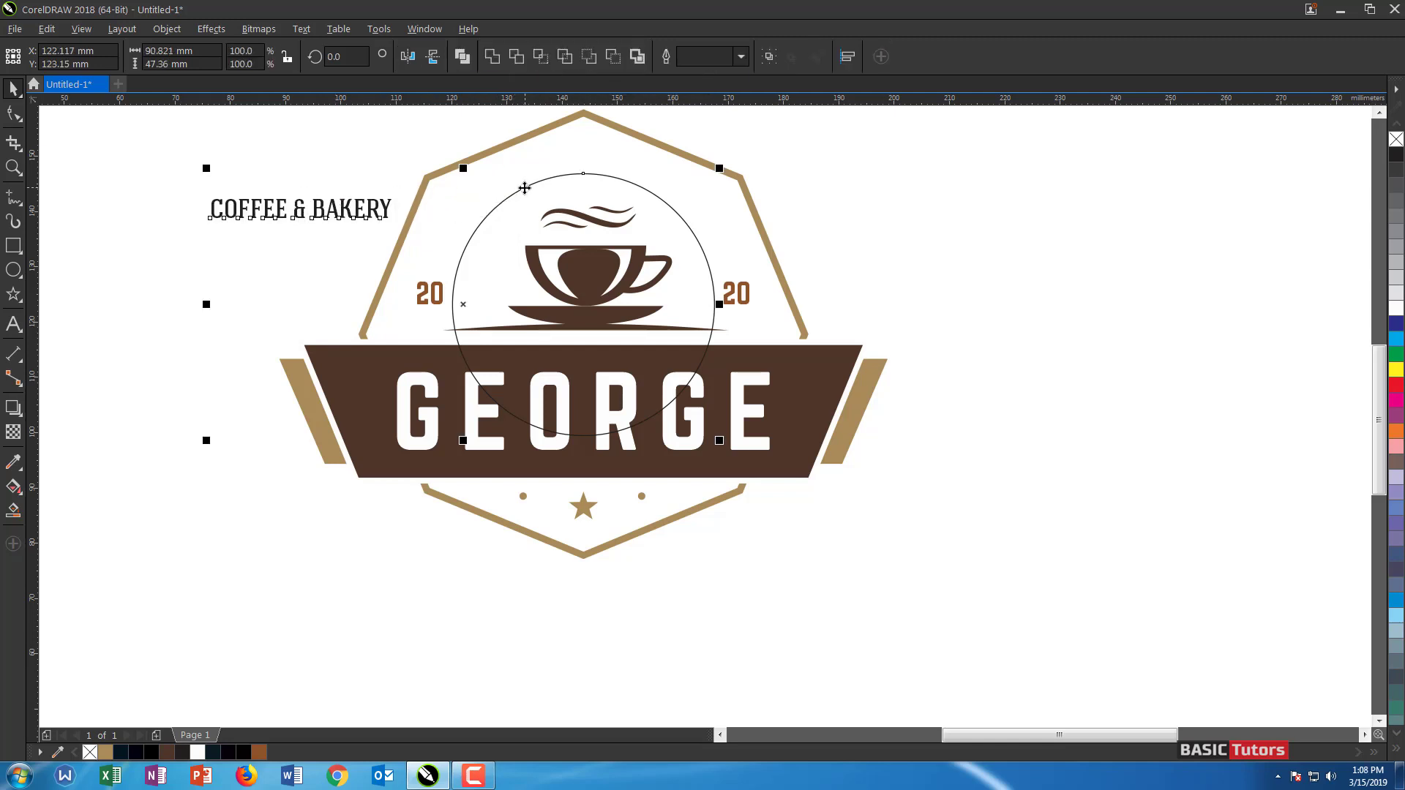
click(301, 28)
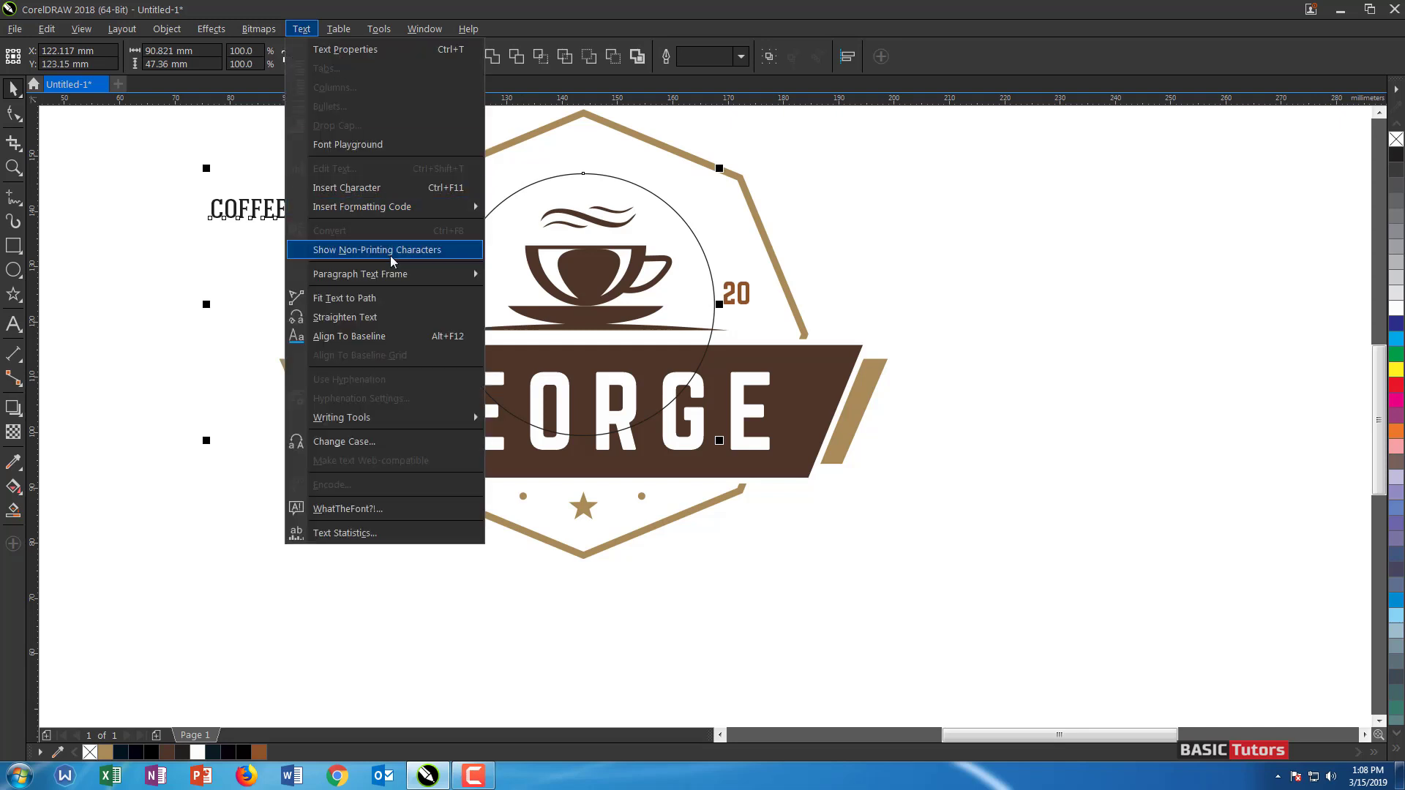
click(398, 298)
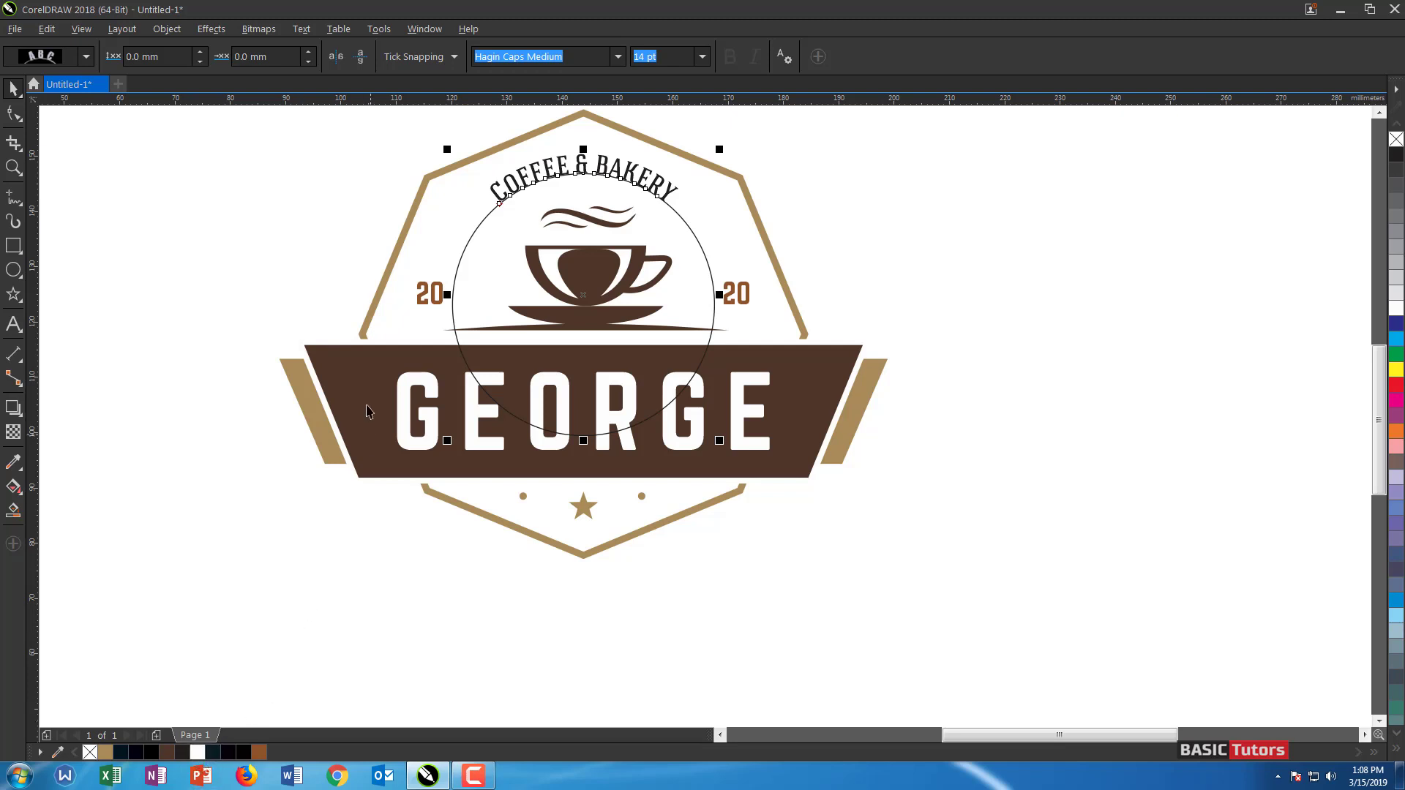
Recolour all letters of the curved "COFFEE & BAKERY" text with the banner's dark brown, leaving the circle's outline as it is
click(14, 462)
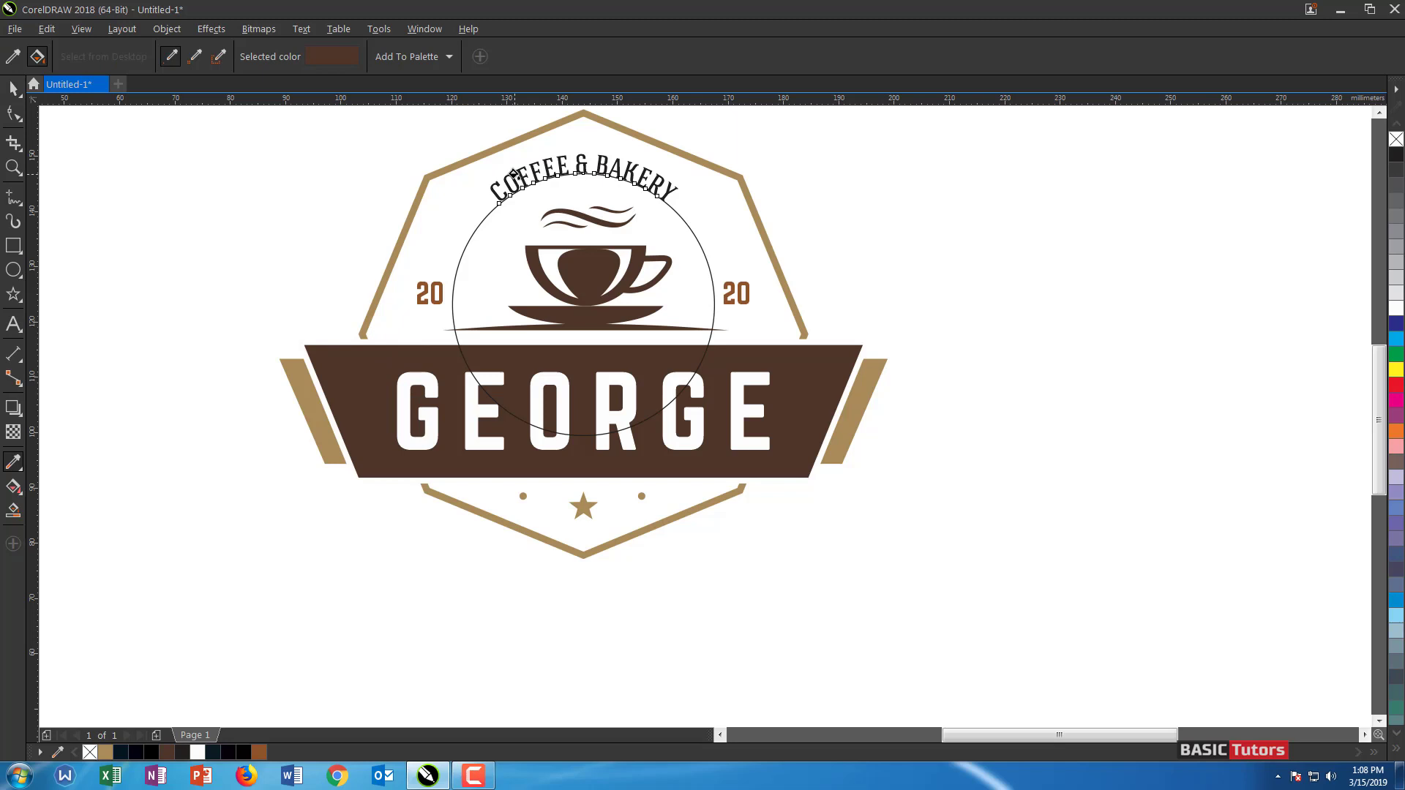
key(F2)
drag(466, 134, 774, 236)
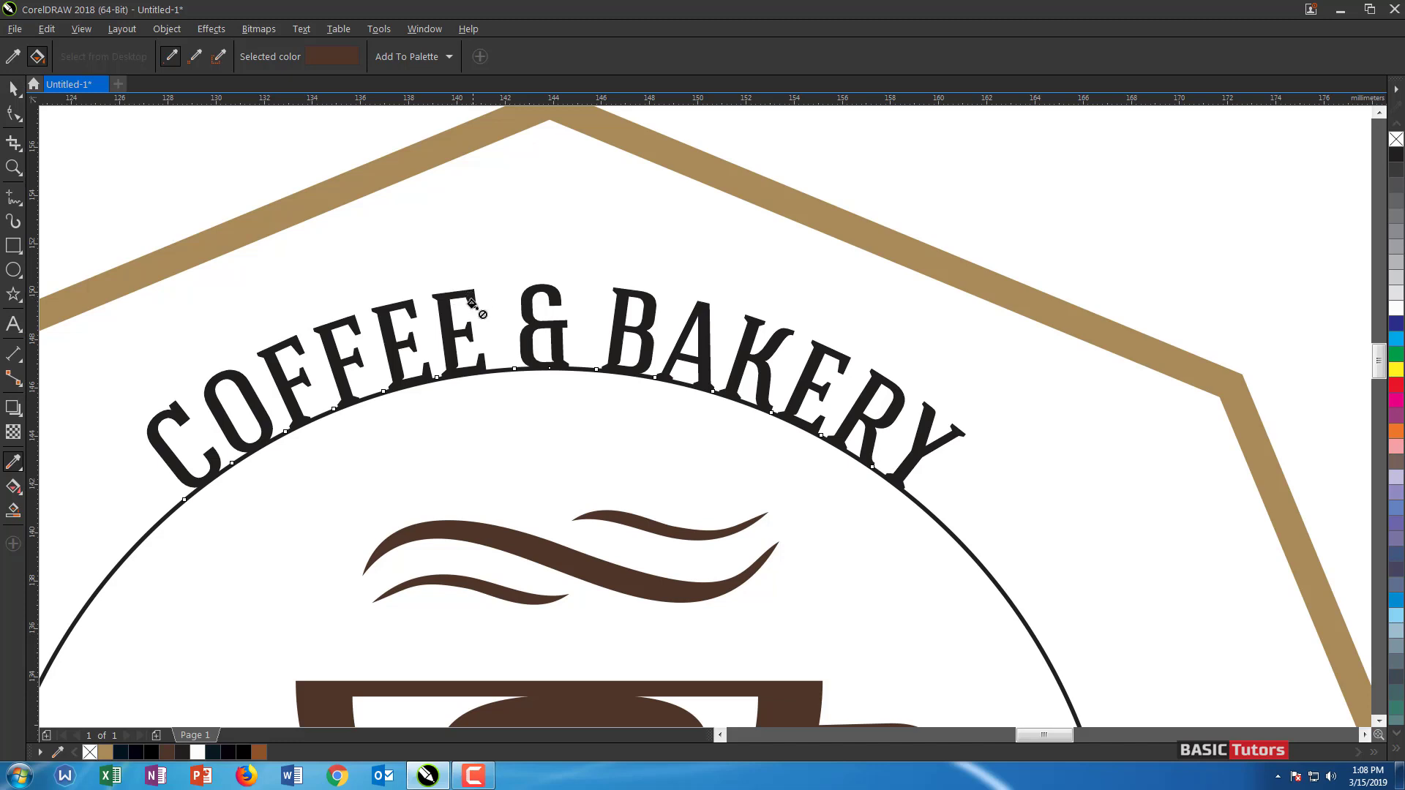
key(space)
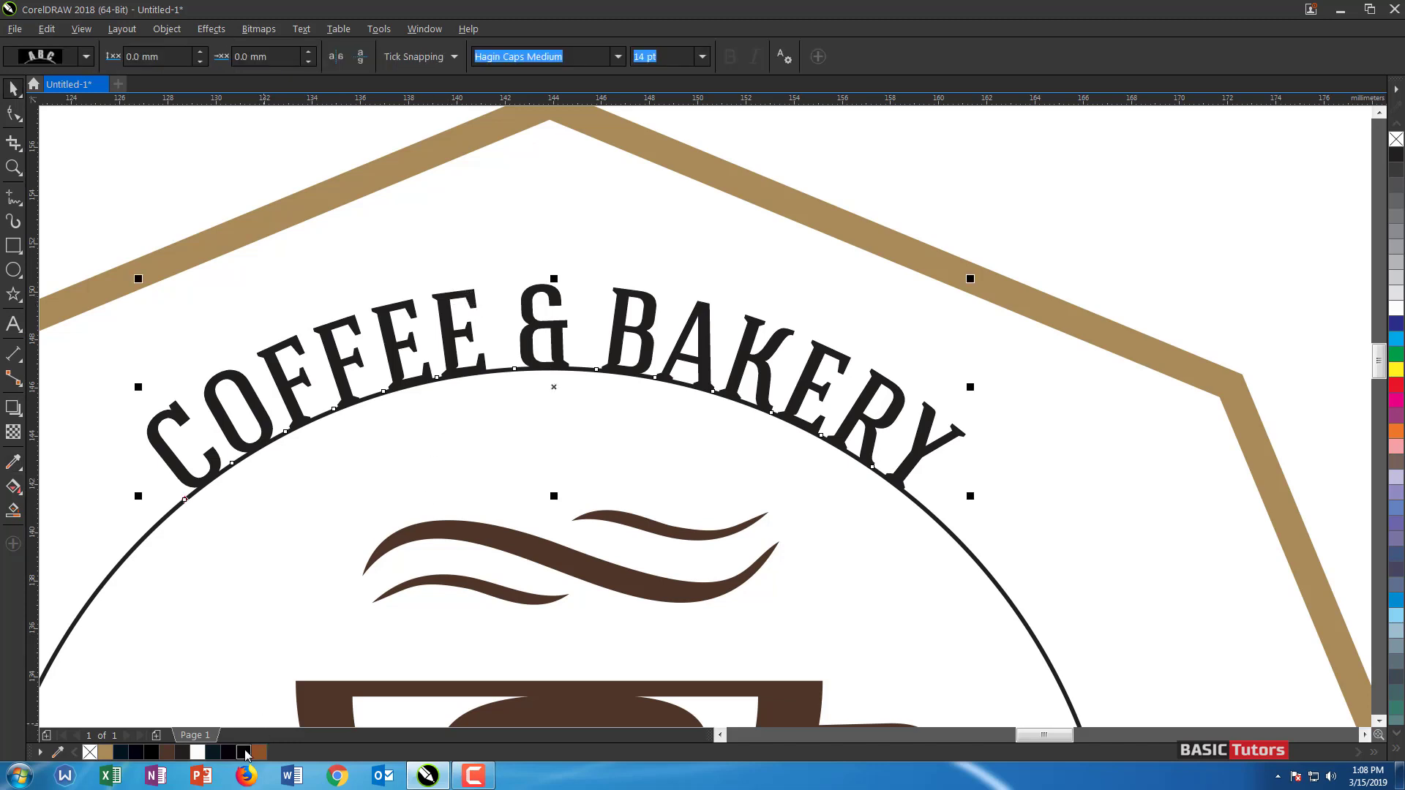
click(174, 216)
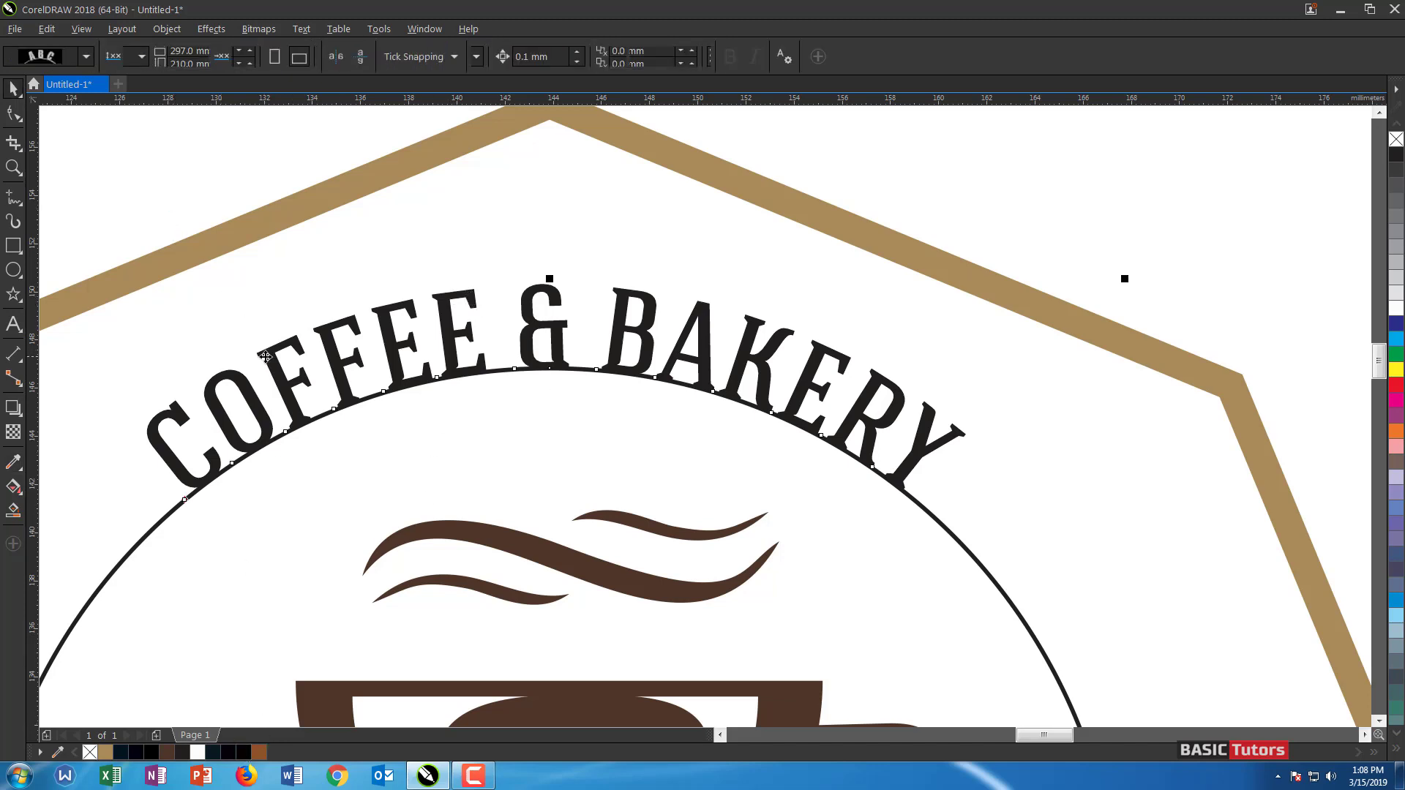
double_click(266, 356)
double_click(265, 355)
key(ctrl+a)
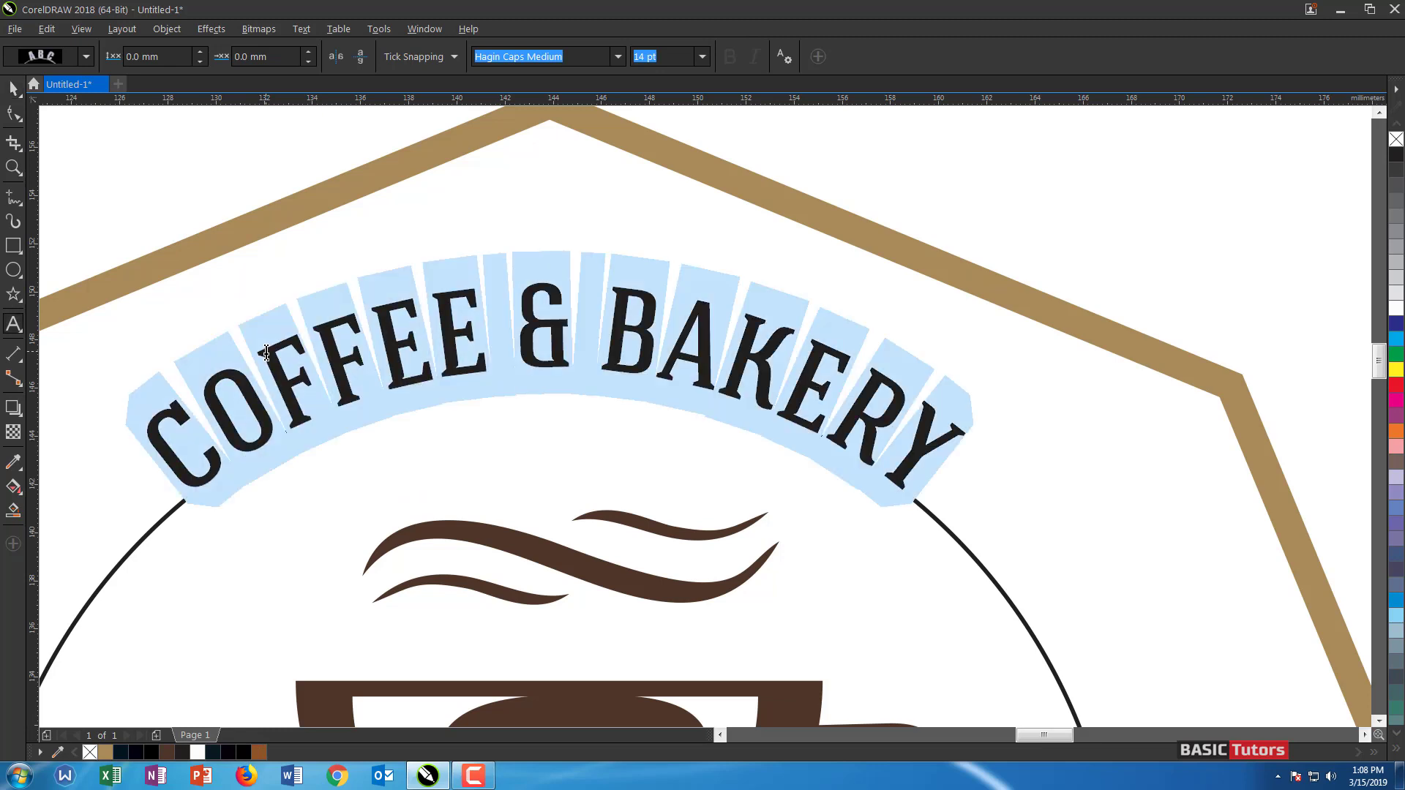
click(167, 752)
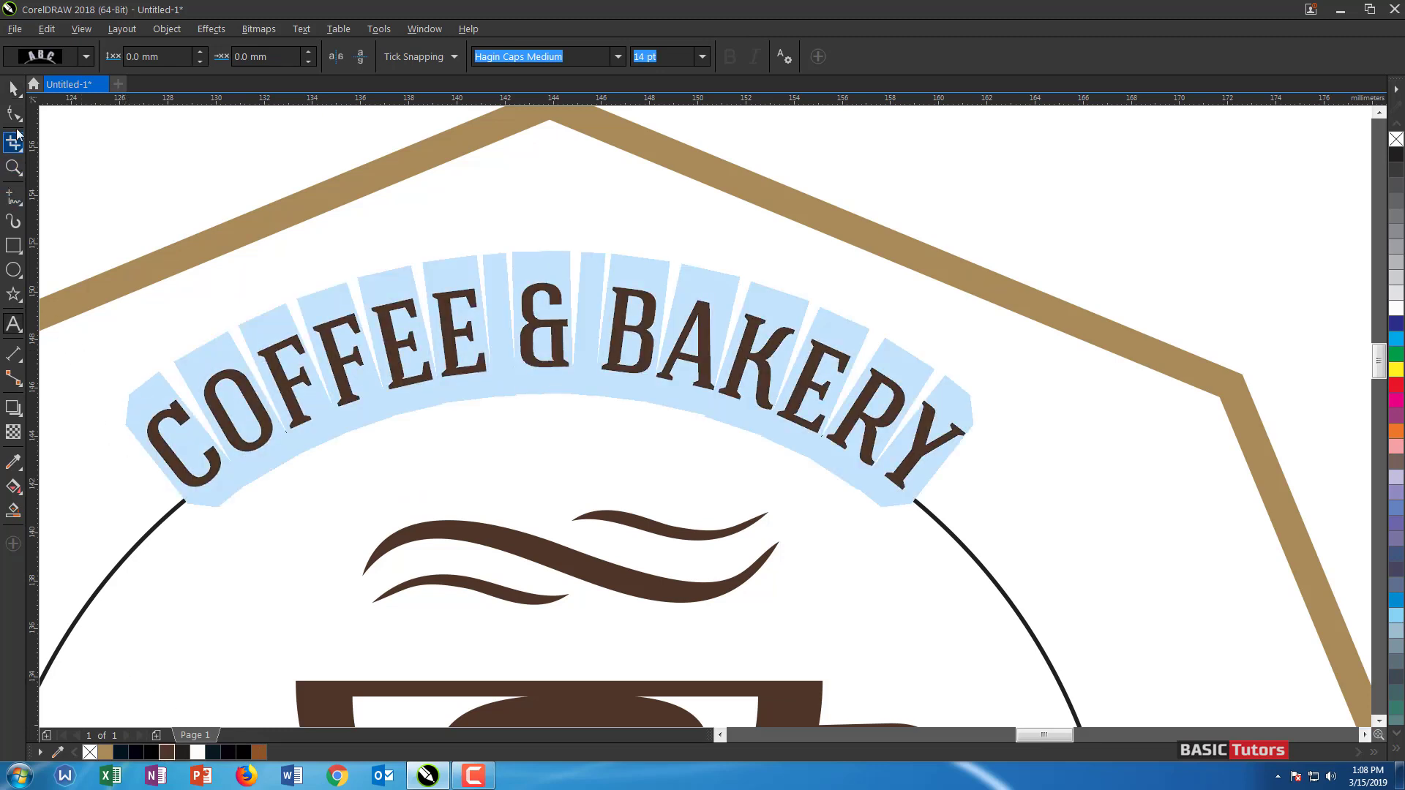
click(13, 87)
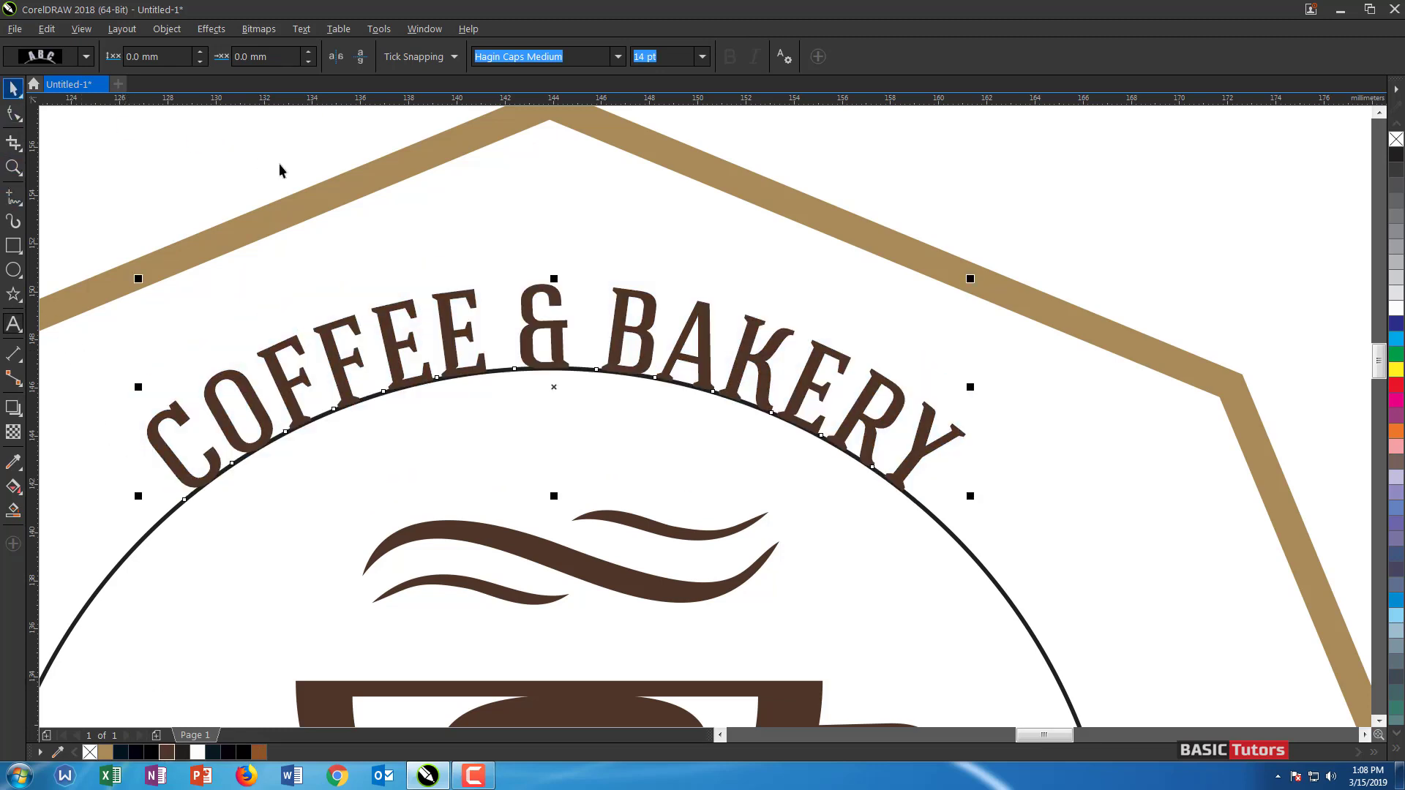
Widen the letter spacing of the whole curved "COFFEE & BAKERY" text until it arches broadly around the cup
double_click(164, 447)
double_click(164, 446)
key(ctrl+a)
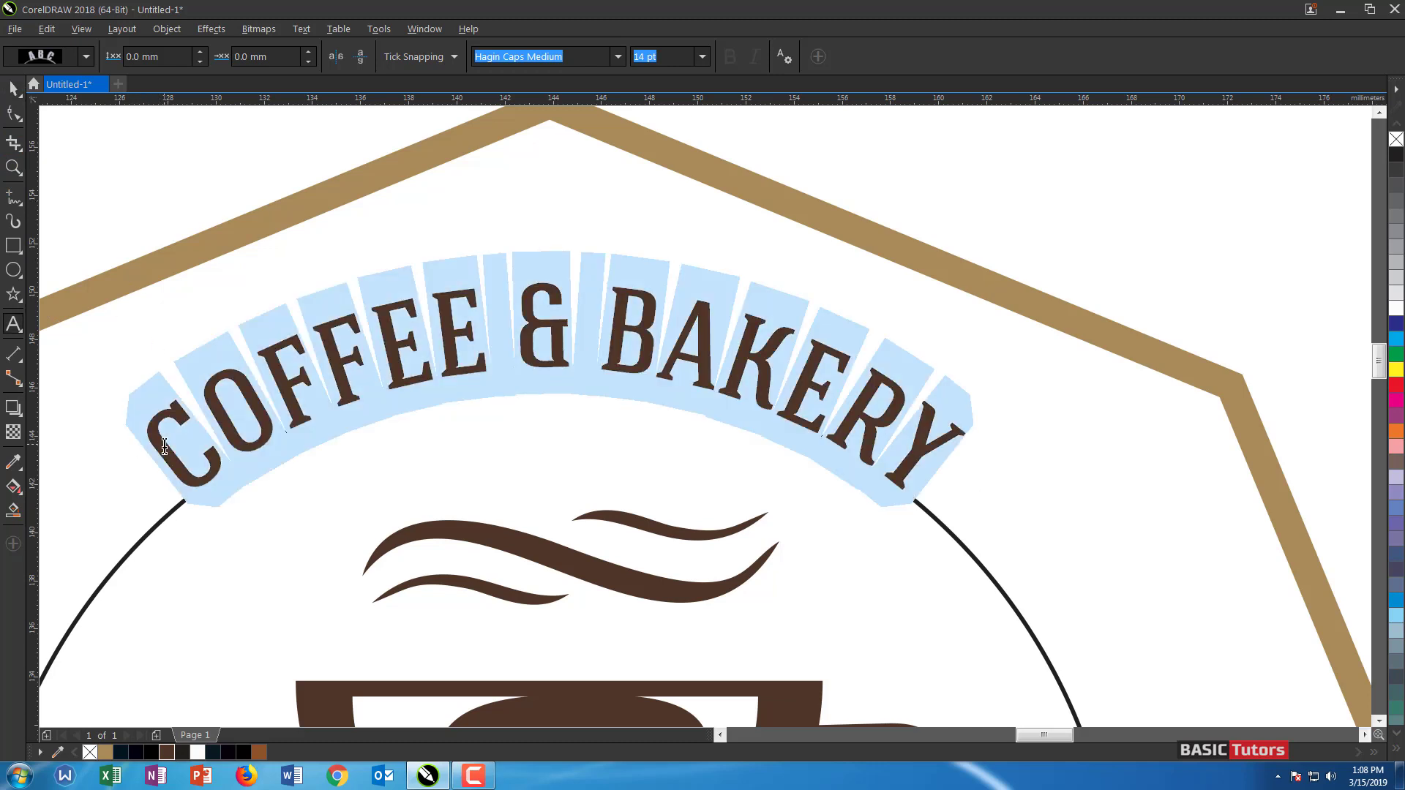
key(ctrl+shift+period)
key(ctrl+shift+period)
key(ctrl+shift+period)
key(ctrl+shift+period)
key(ctrl+shift+period)
key(ctrl+shift+period)
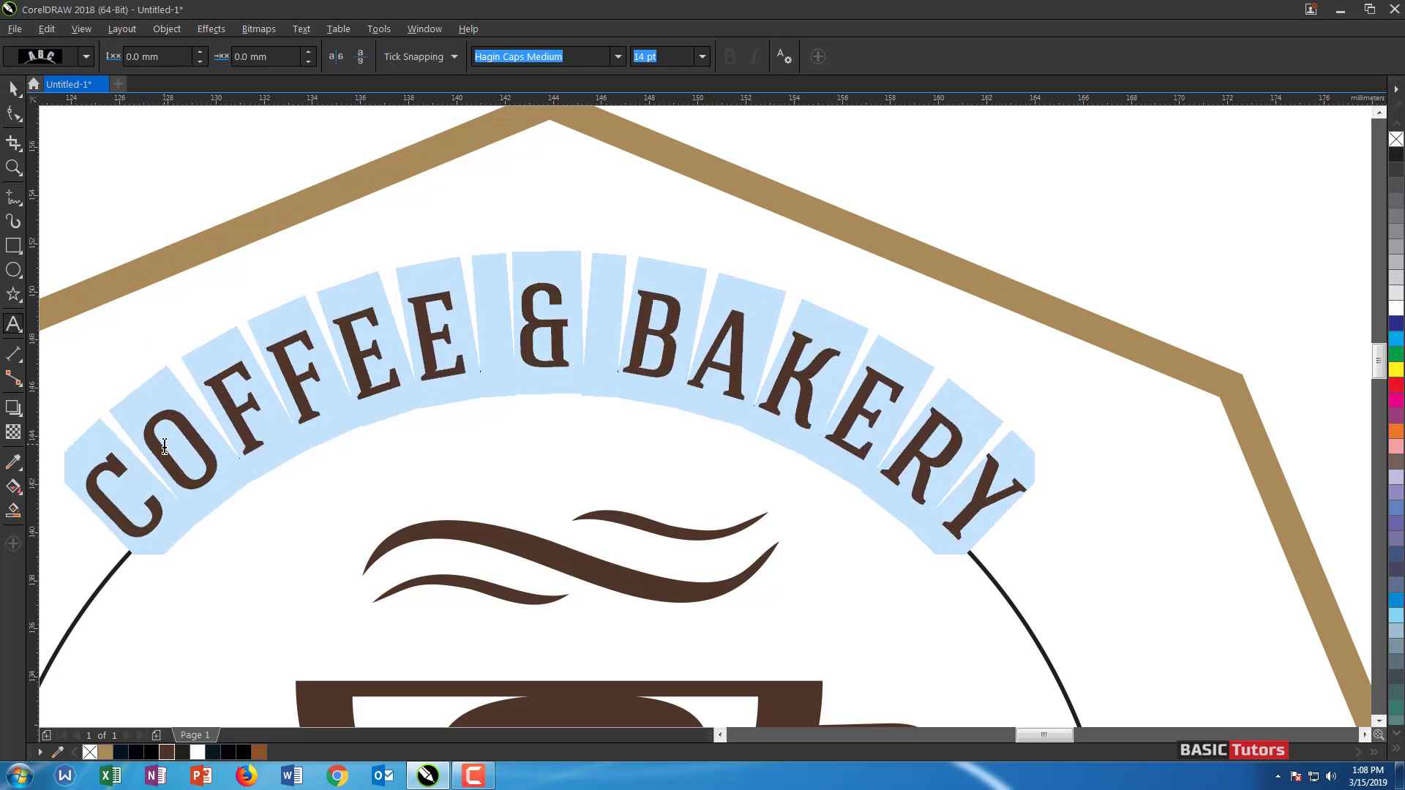
key(ctrl+shift+period)
key(ctrl+shift+period)
key(ctrl+shift+period)
key(ctrl+shift+period)
key(ctrl+shift+period)
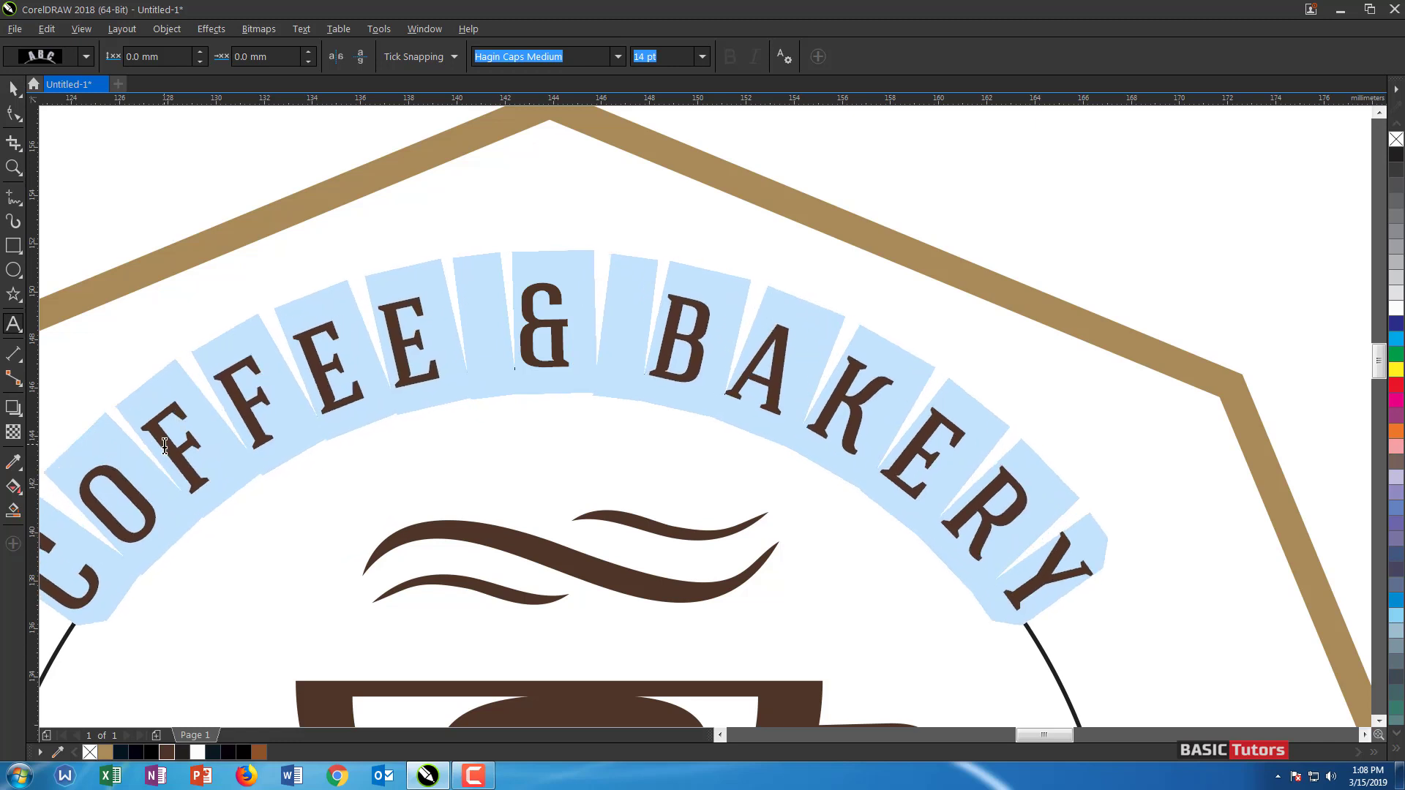
key(ctrl+space)
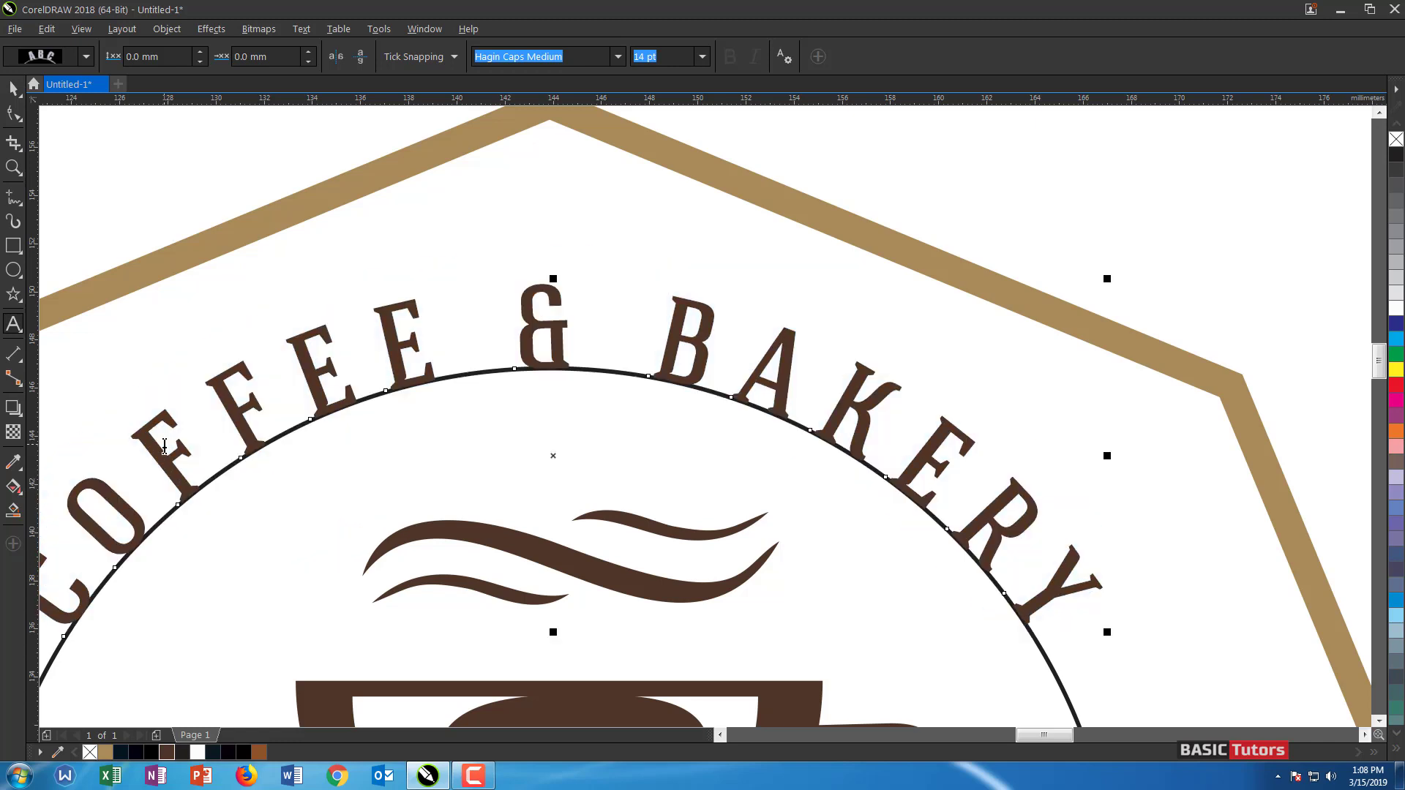
scroll(165, 446, down, 2)
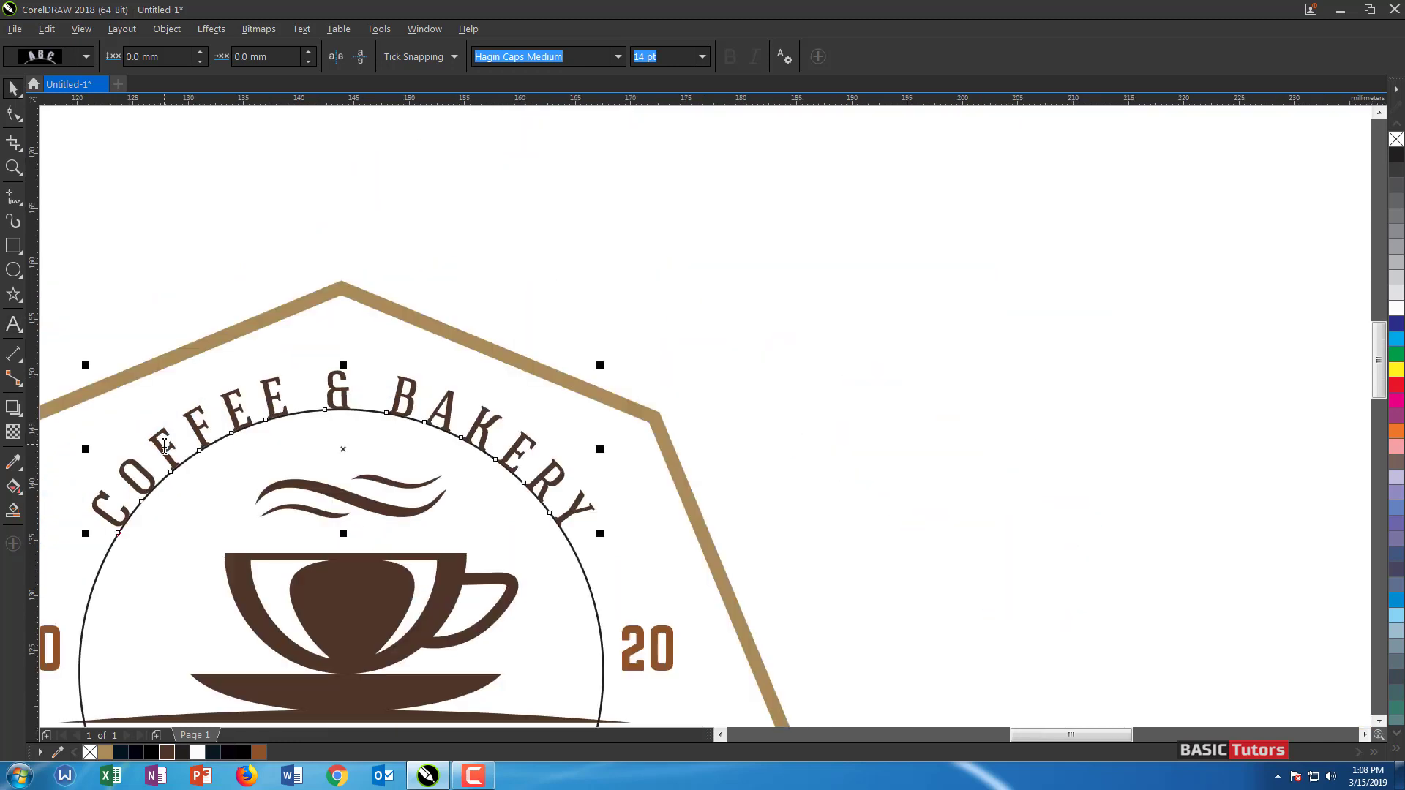
scroll(164, 446, down, 2)
key(Escape)
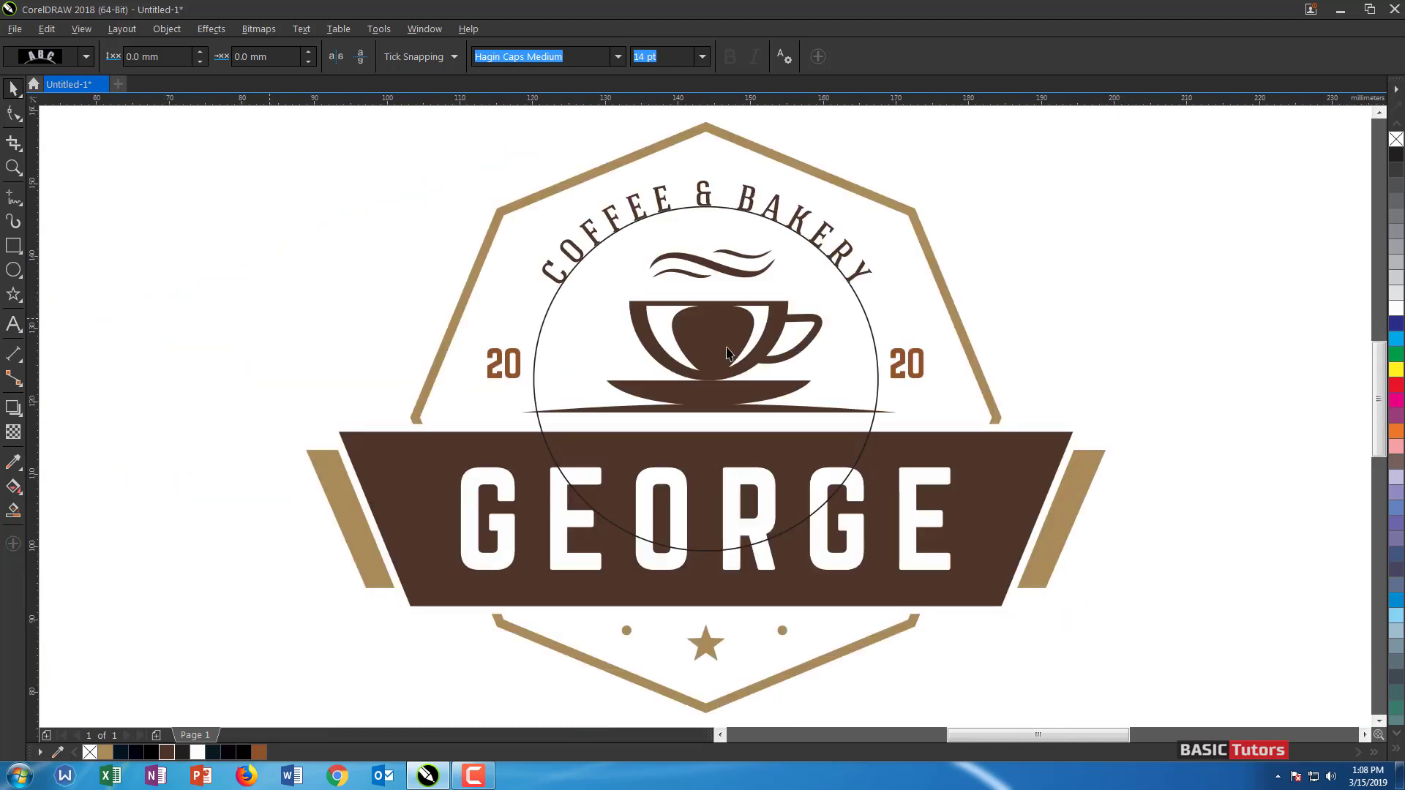
Remove the outline of the circle that carries the curved "COFFEE & BAKERY" text
click(862, 315)
click(1159, 240)
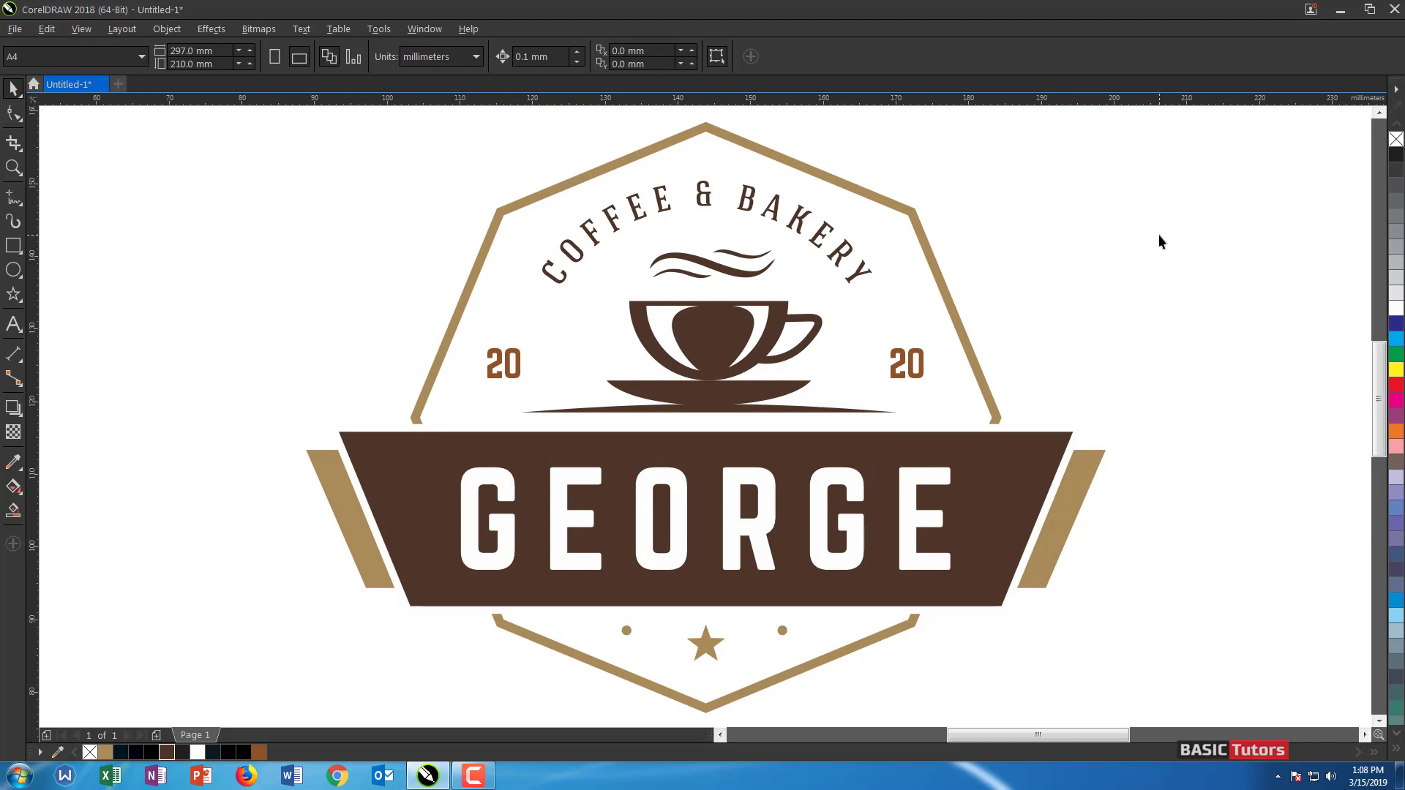
drag(1017, 735, 1021, 734)
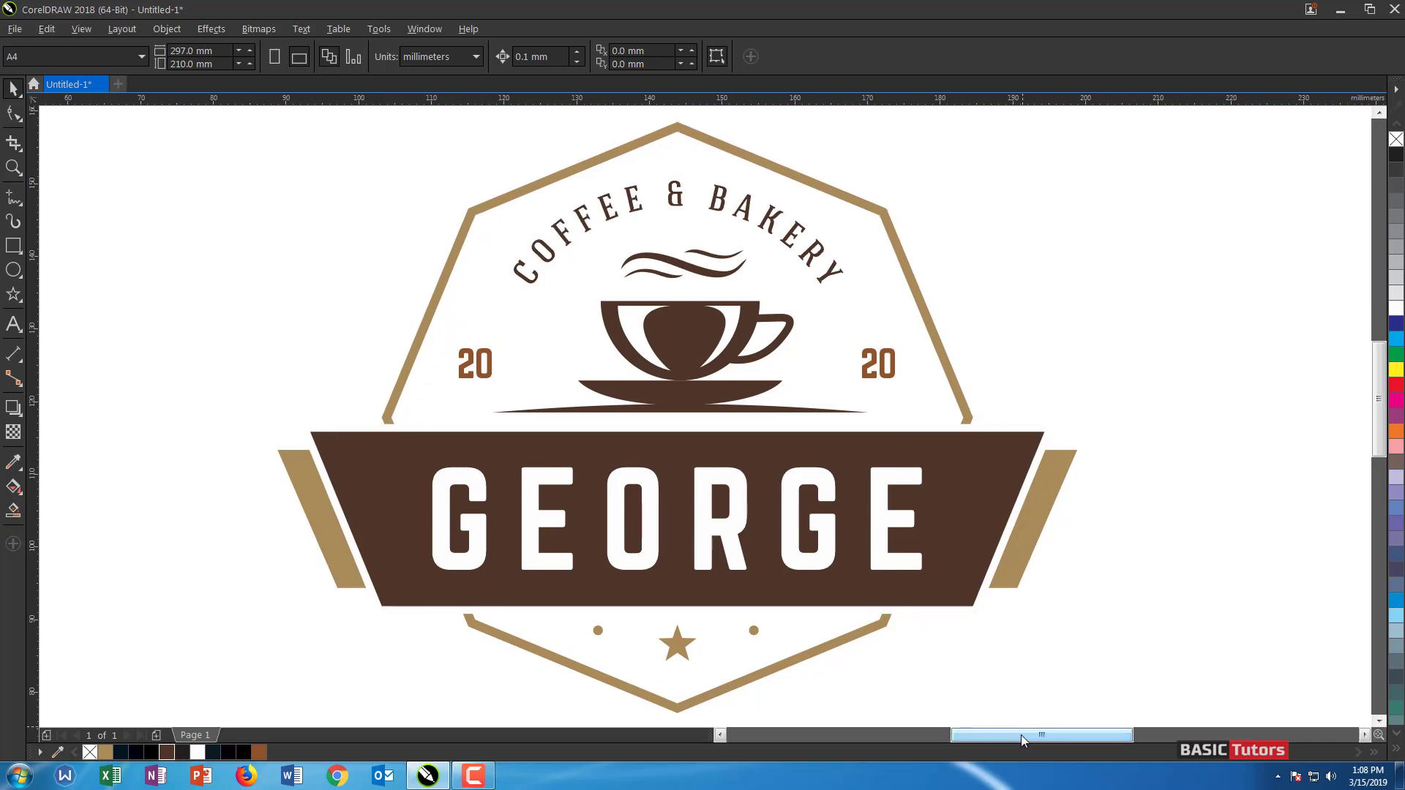